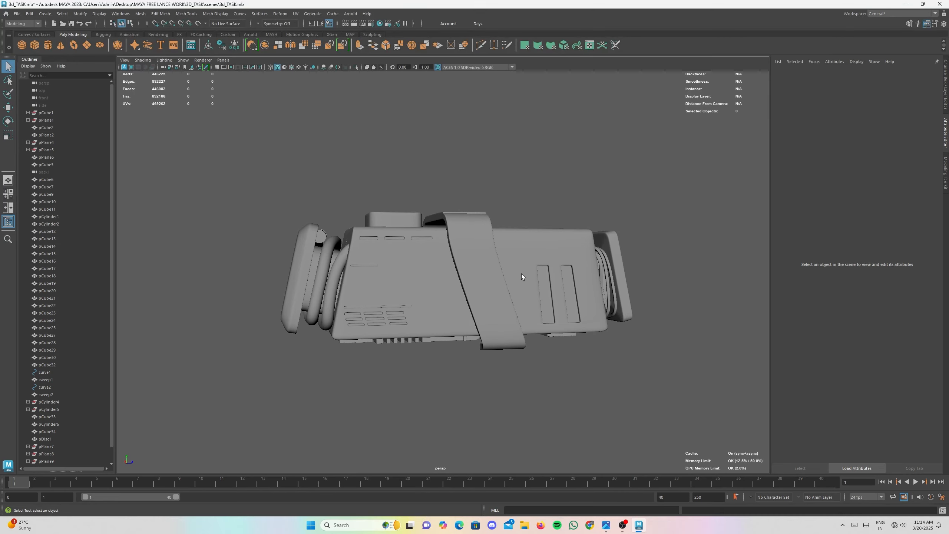
- Switch to the photo viewer and examine the air compressor reference photos 05.jpeg, 10.jpeg and 11.jpeg, returning to Maya when done
click(606, 525)
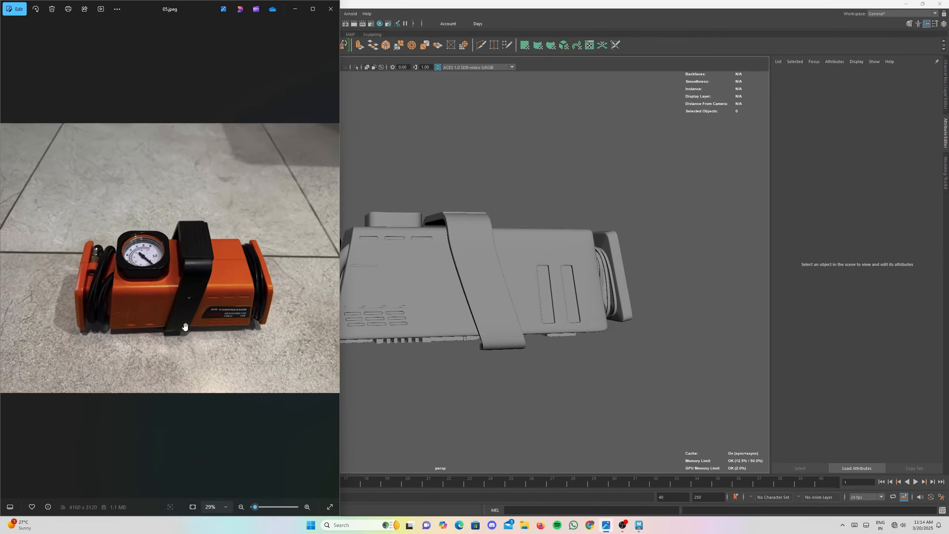
mouse_move(198, 324)
mouse_down()
mouse_move(248, 324)
mouse_move(179, 324)
mouse_up()
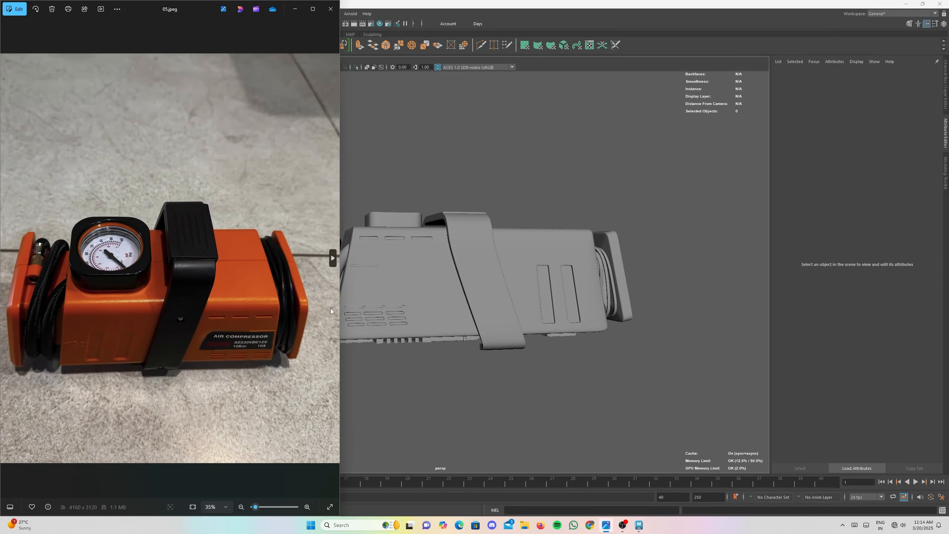
click(7, 258)
scroll(121, 392, up, 3)
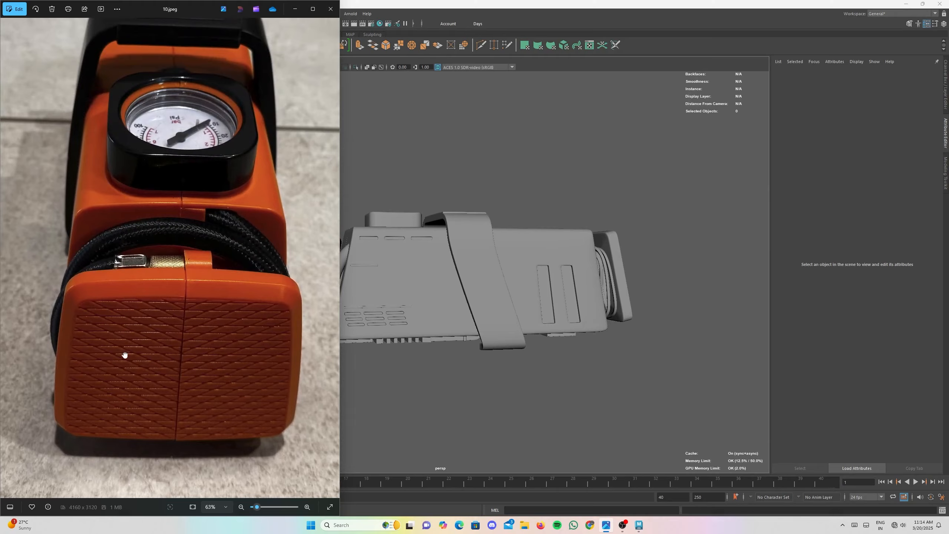
scroll(149, 355, down, 3)
click(7, 258)
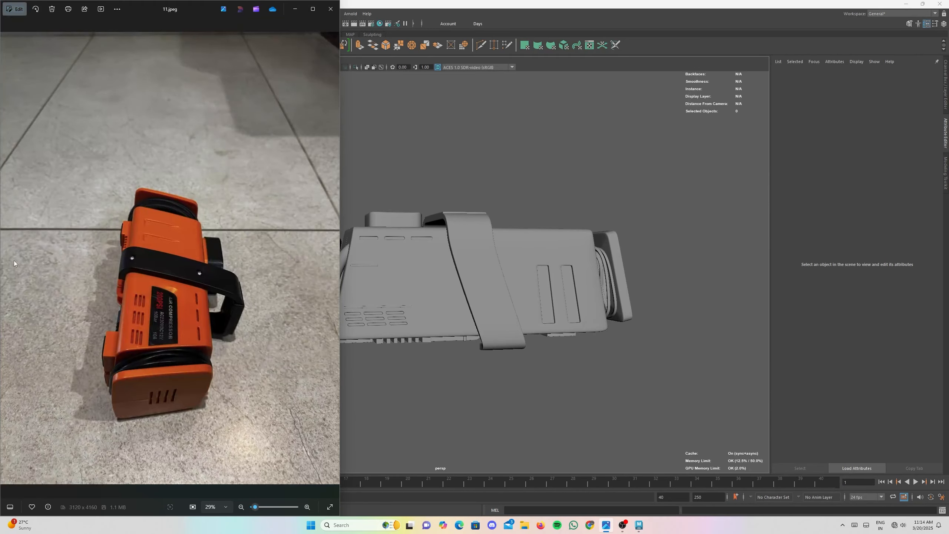
scroll(183, 354, up, 3)
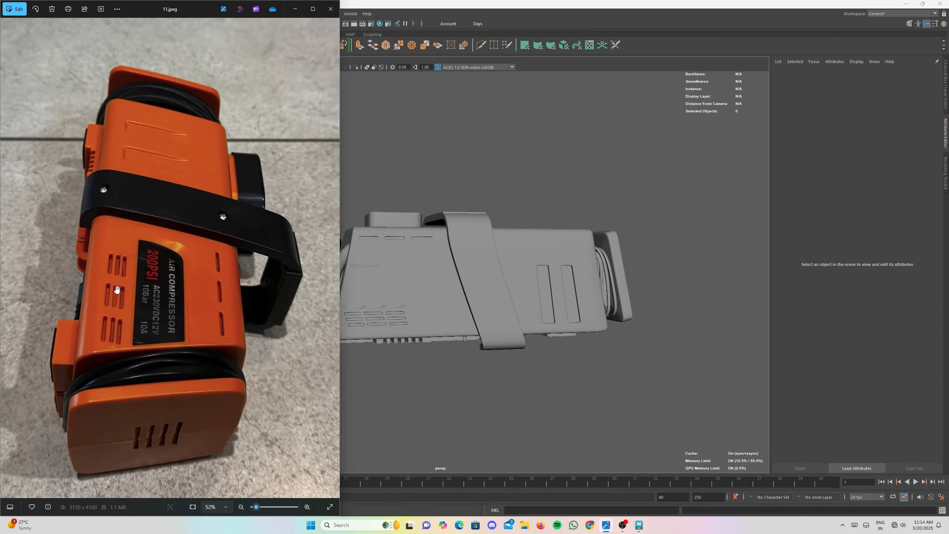
scroll(190, 212, down, 3)
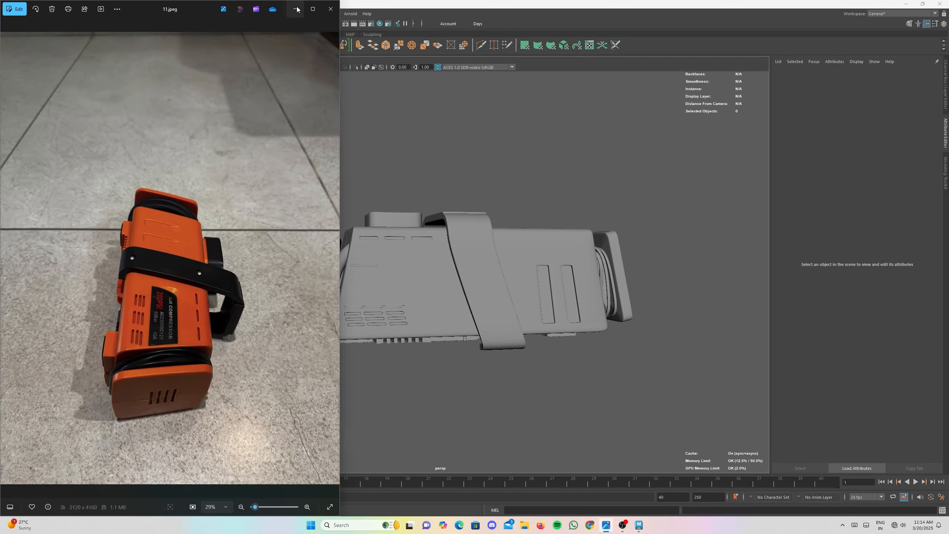
click(296, 9)
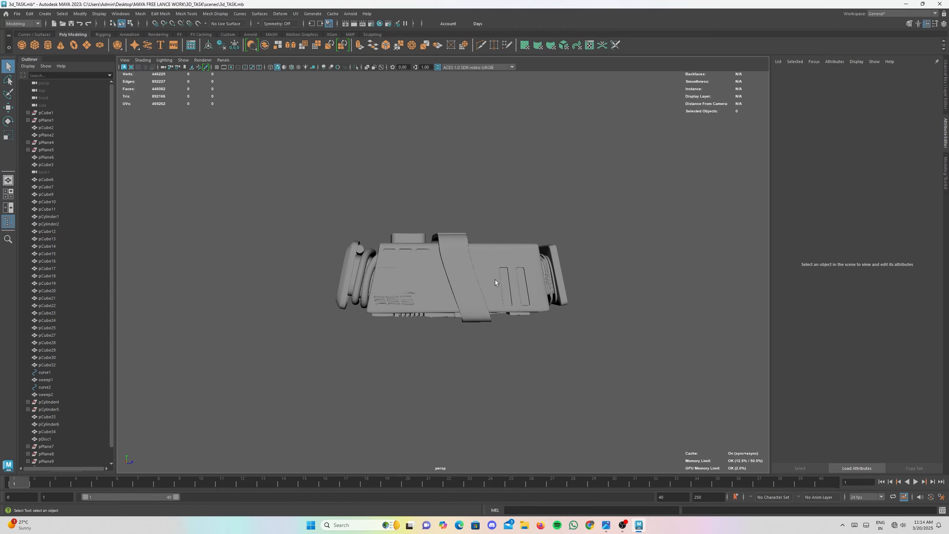
- Examine the air compressor model's parts from several sides, including the main body, strap and end caps
alt+drag(495, 279, 450, 297)
click(401, 271)
click(581, 279)
click(320, 286)
alt+drag(320, 285, 450, 298)
click(423, 281)
click(449, 298)
click(415, 292)
mouse_move(417, 248)
alt+mouse_down()
mouse_move(425, 243)
mouse_move(410, 261)
alt+mouse_up()
click(410, 261)
alt+drag(615, 288, 399, 284)
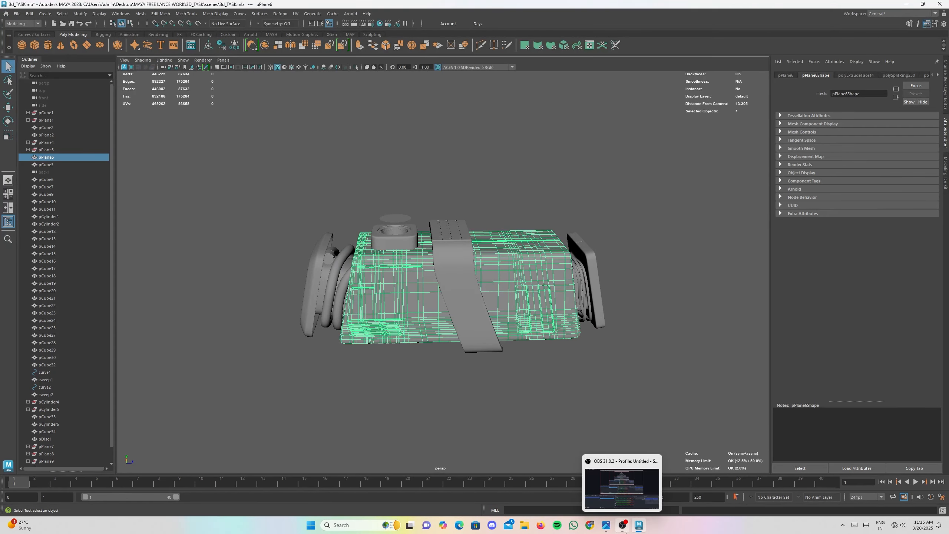
- Switch to the photo viewer and examine the body, label, strap and vents in reference photo 11.jpeg
click(602, 530)
scroll(209, 329, up, 3)
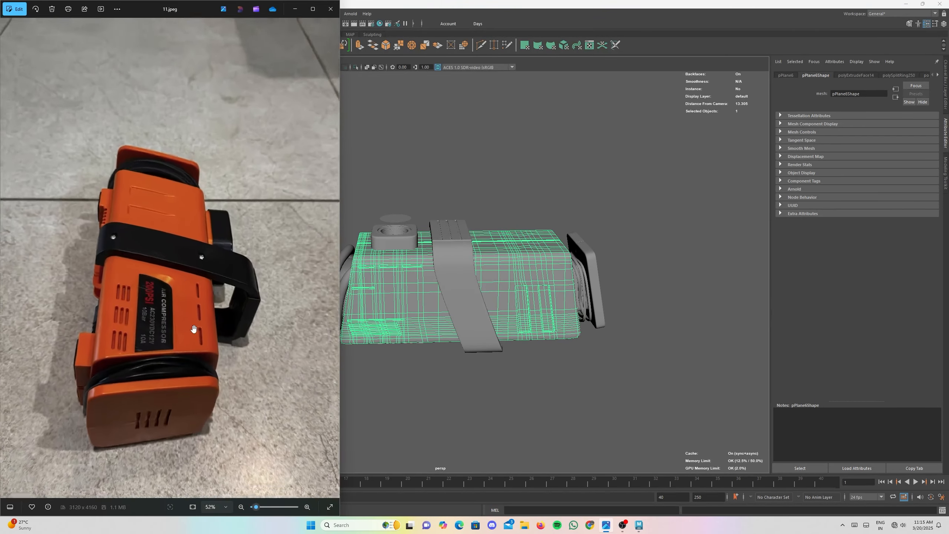
scroll(175, 315, up, 1)
drag(175, 315, 212, 294)
drag(190, 231, 171, 218)
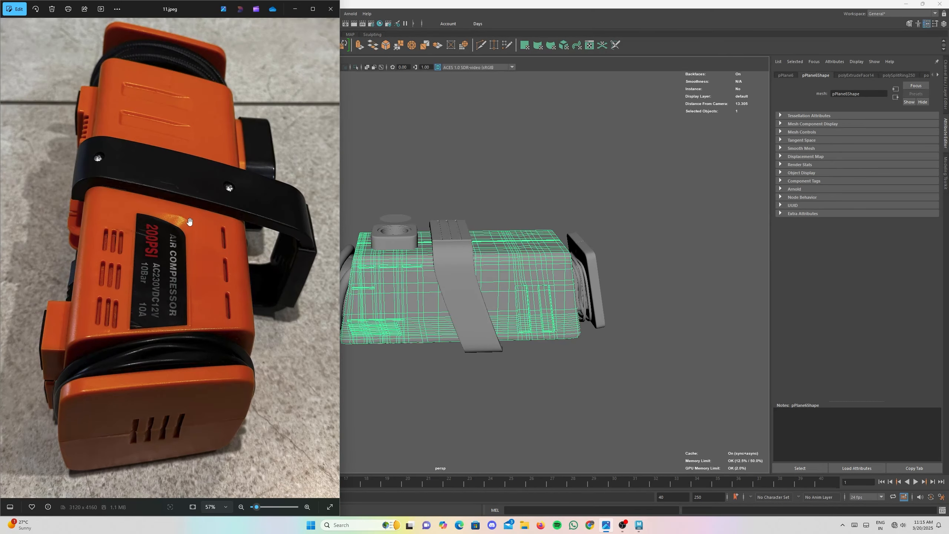
scroll(178, 115, down, 1)
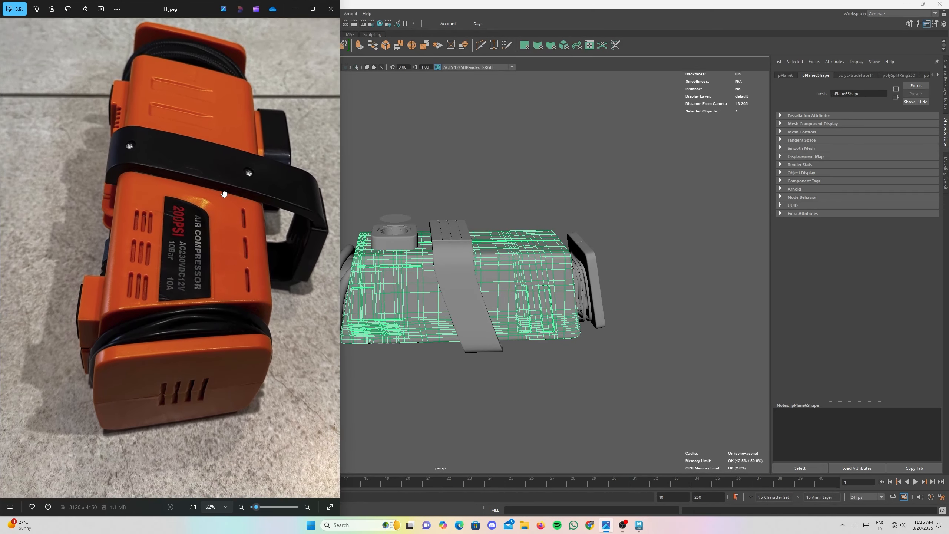
drag(234, 220, 231, 201)
drag(283, 172, 234, 206)
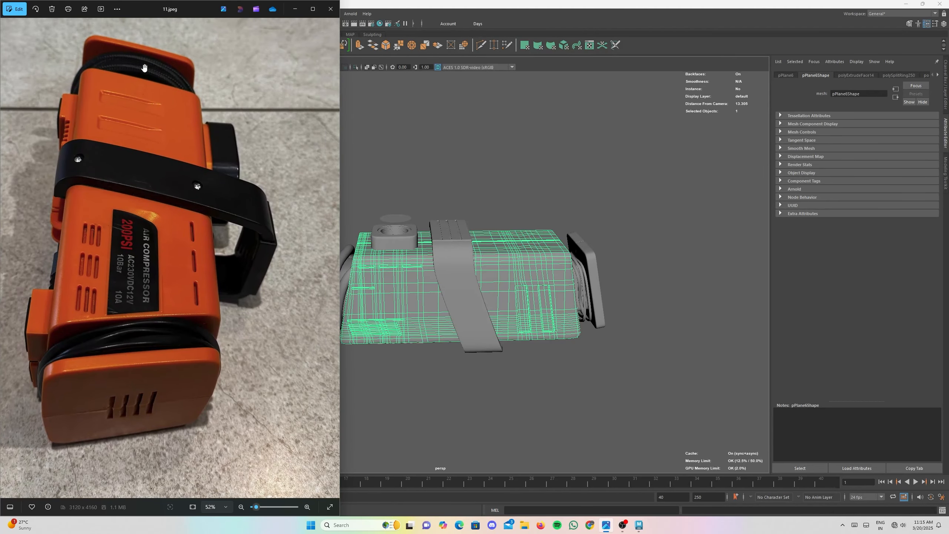
scroll(184, 217, down, 5)
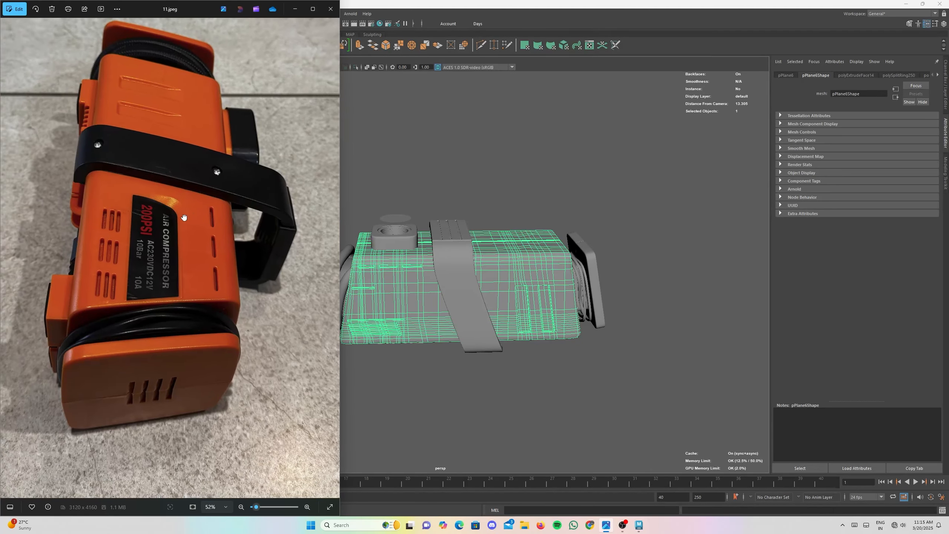
- Examine the pressure gauge, handle and hose in reference photo 10.jpeg, and return to Maya
click(325, 255)
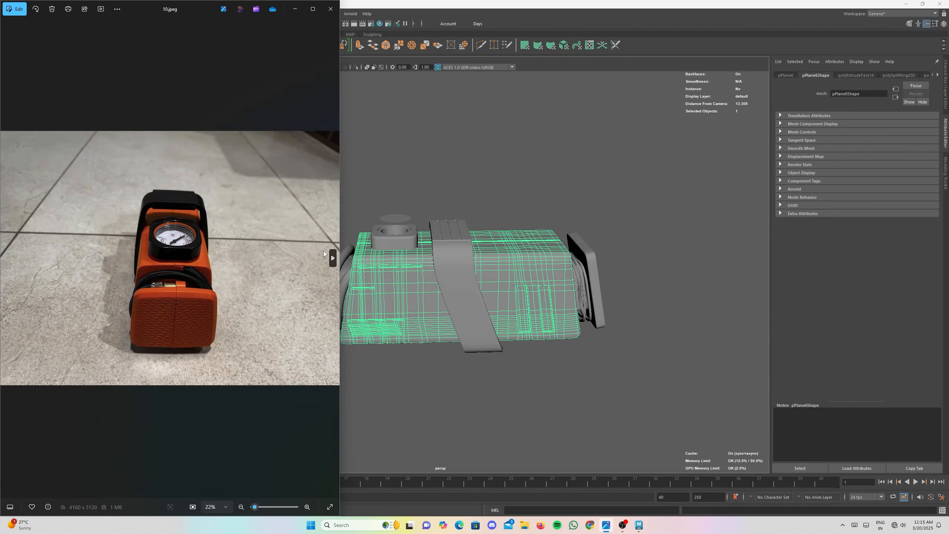
scroll(179, 292, up, 5)
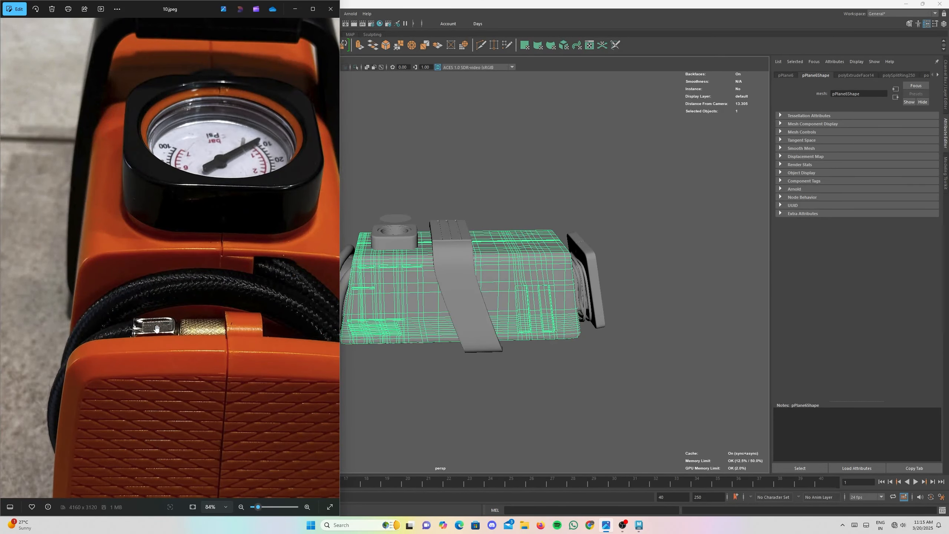
scroll(170, 285, down, 3)
drag(204, 222, 144, 288)
scroll(141, 240, up, 4)
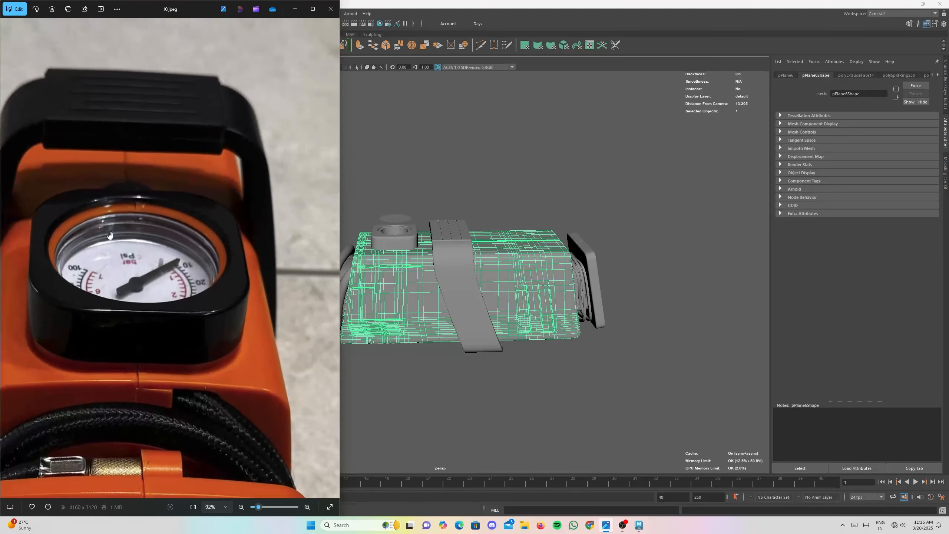
scroll(279, 198, down, 4)
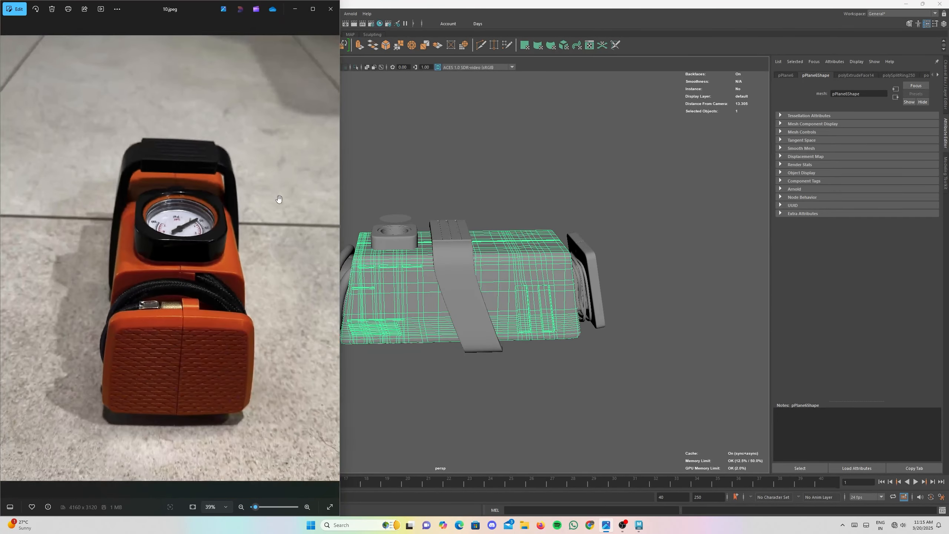
scroll(279, 198, down, 1)
click(293, 11)
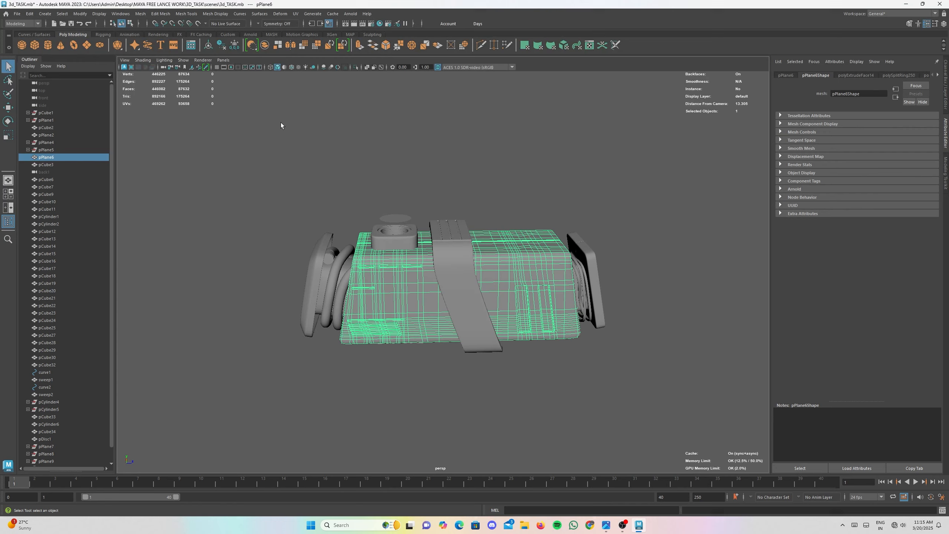
- Select the compressor's main body mesh, pPlane6, and isolate it in the viewport
click(208, 242)
scroll(240, 257, up, 6)
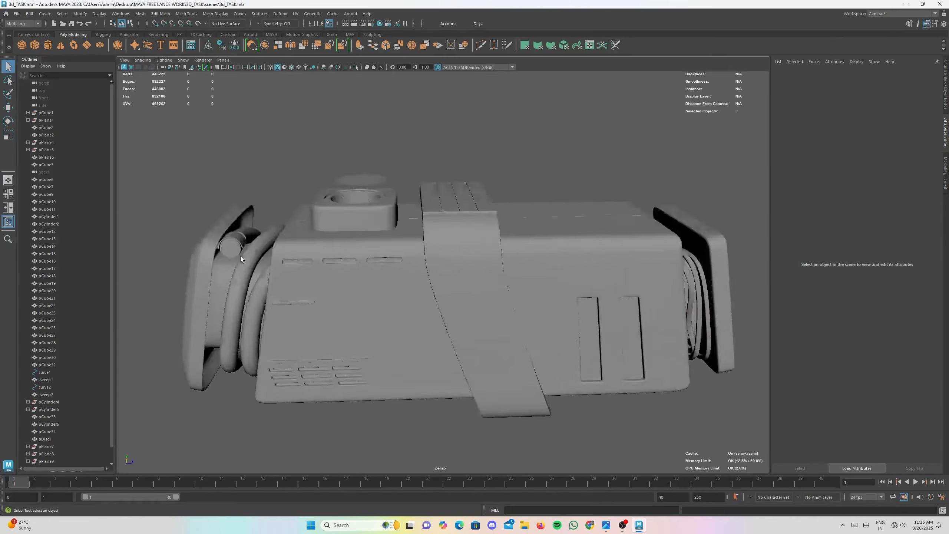
scroll(299, 247, down, 5)
alt+drag(323, 243, 482, 246)
click(460, 276)
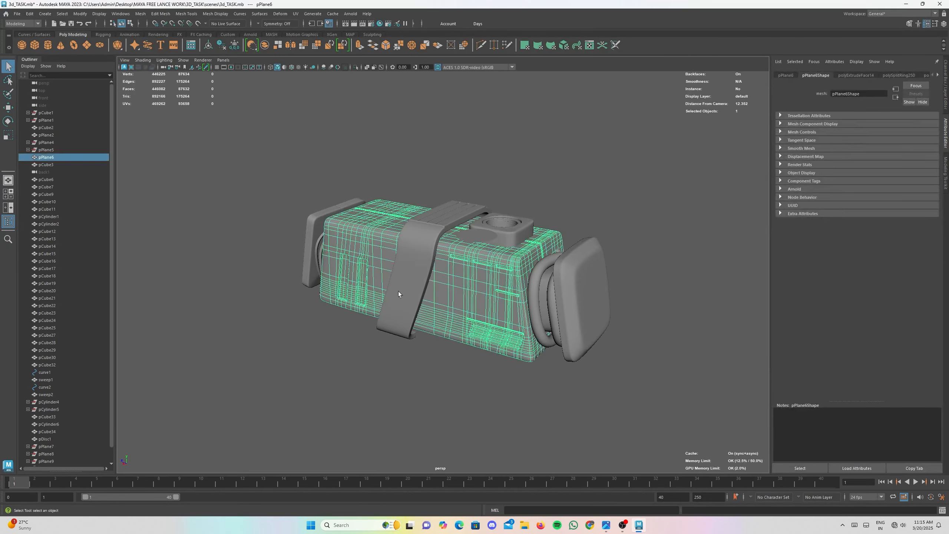
alt+drag(398, 291, 439, 279)
alt+middle_drag(438, 279, 432, 287)
alt+drag(432, 287, 411, 250)
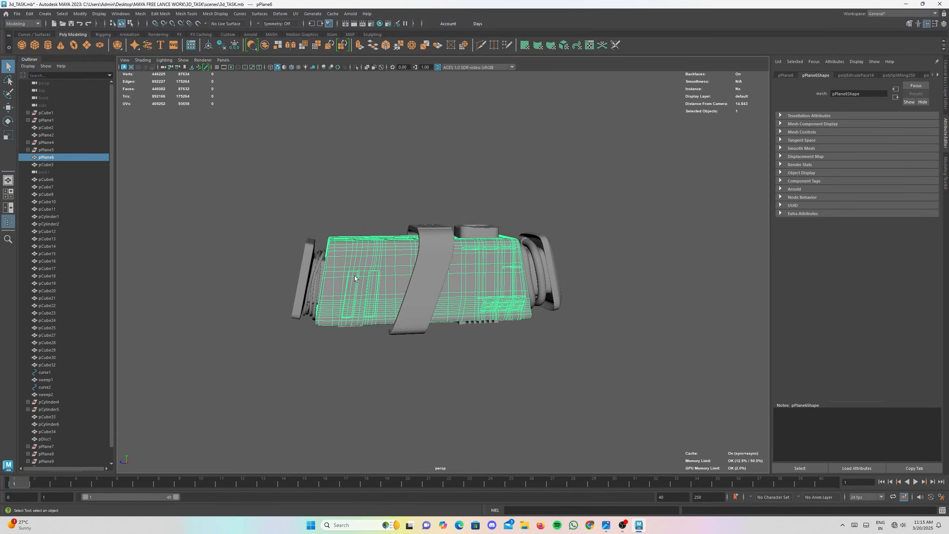
key(ctrl+1)
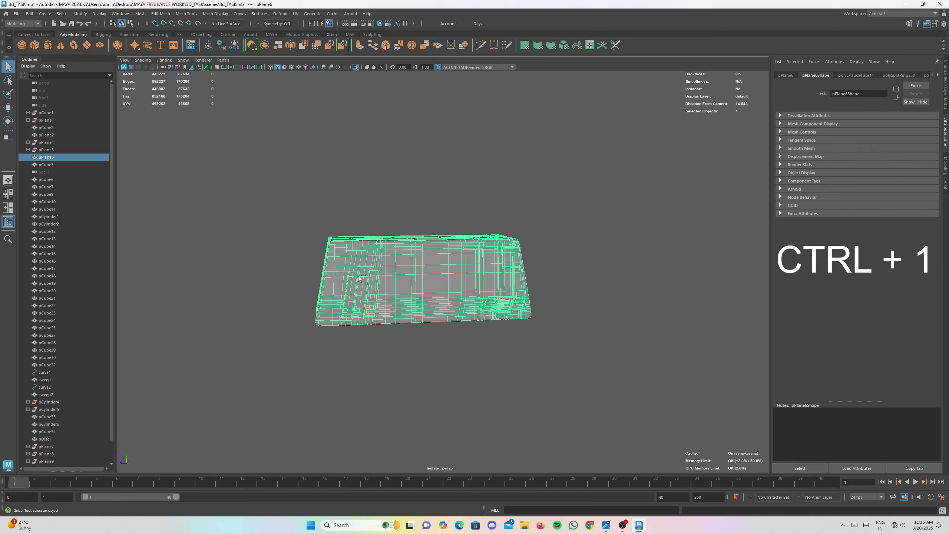
- Open the UV Editor for the isolated body and inspect its existing UV layout beside the model
alt+drag(528, 235, 321, 307)
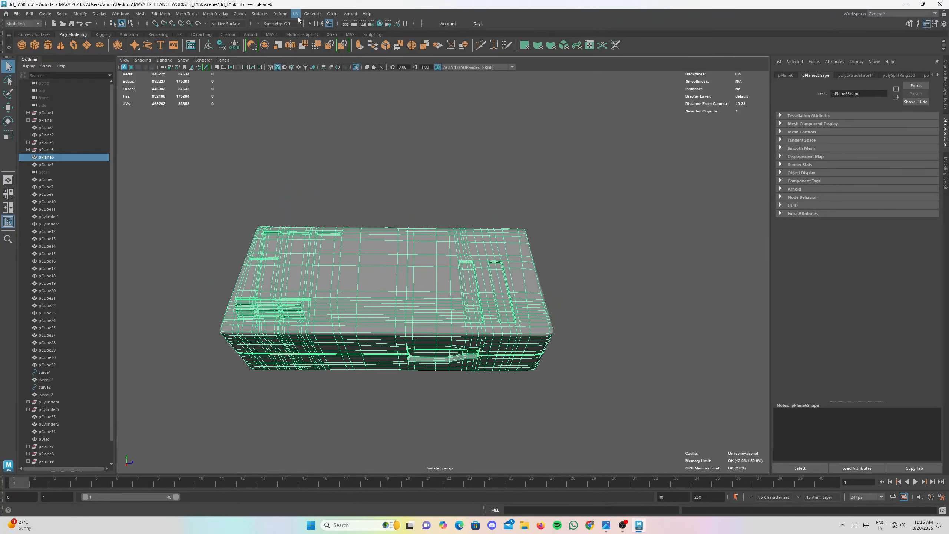
click(296, 13)
click(310, 27)
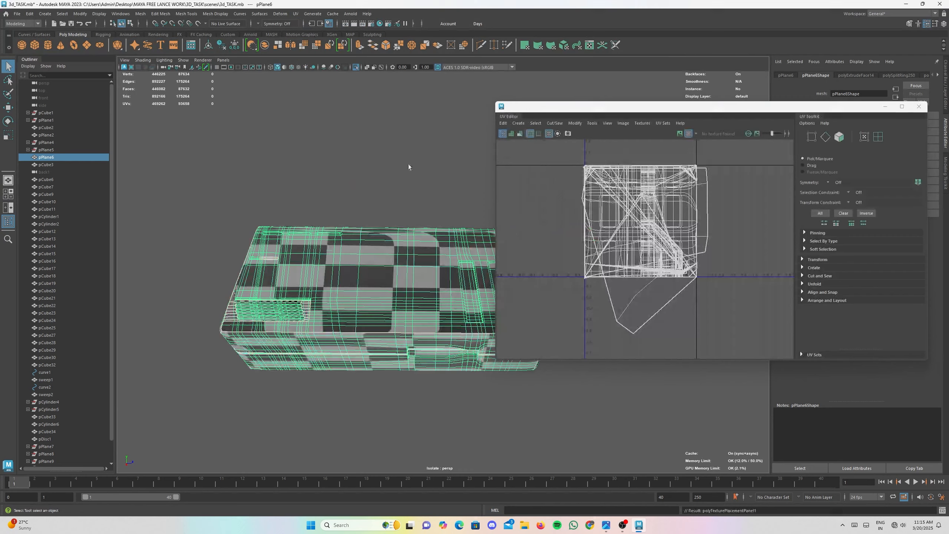
alt+drag(408, 167, 365, 262)
scroll(716, 227, down, 3)
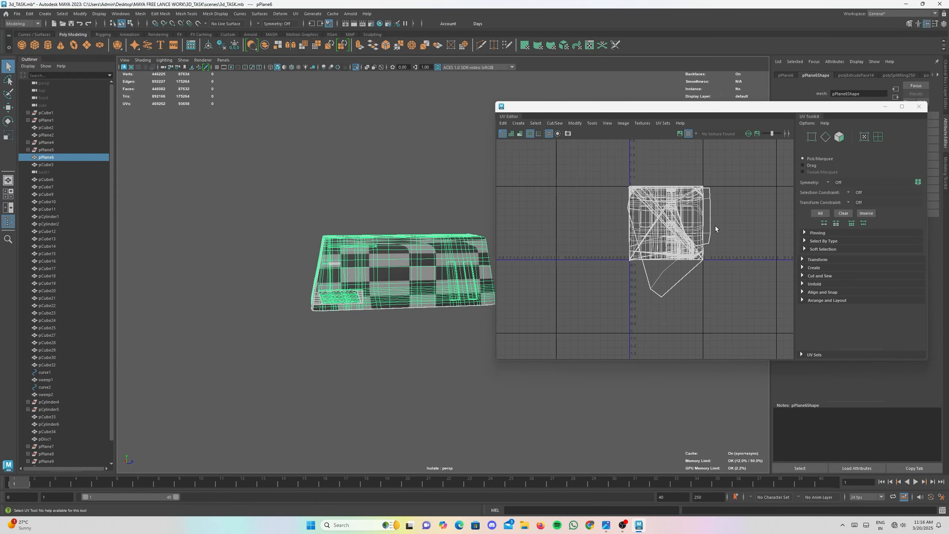
scroll(715, 229, up, 3)
alt+middle_drag(675, 158, 671, 180)
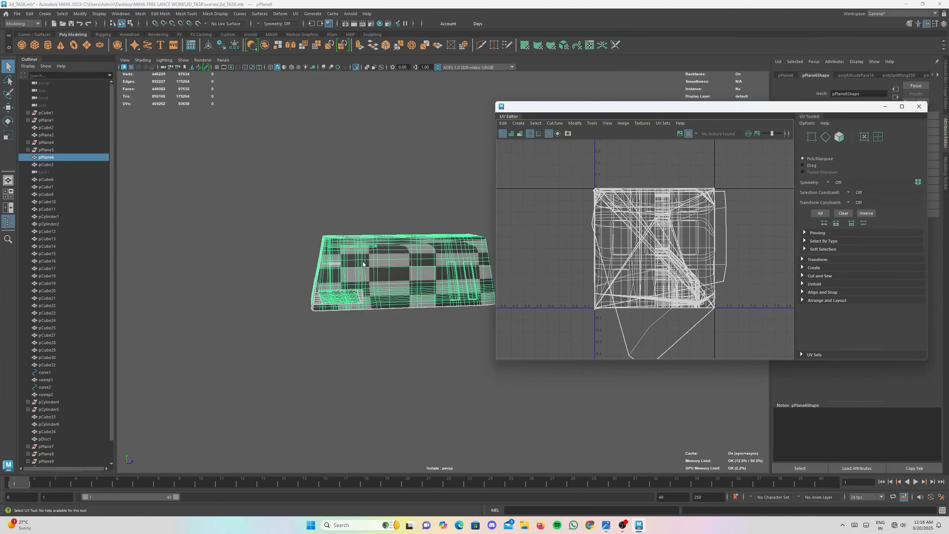
alt+middle_drag(363, 264, 327, 267)
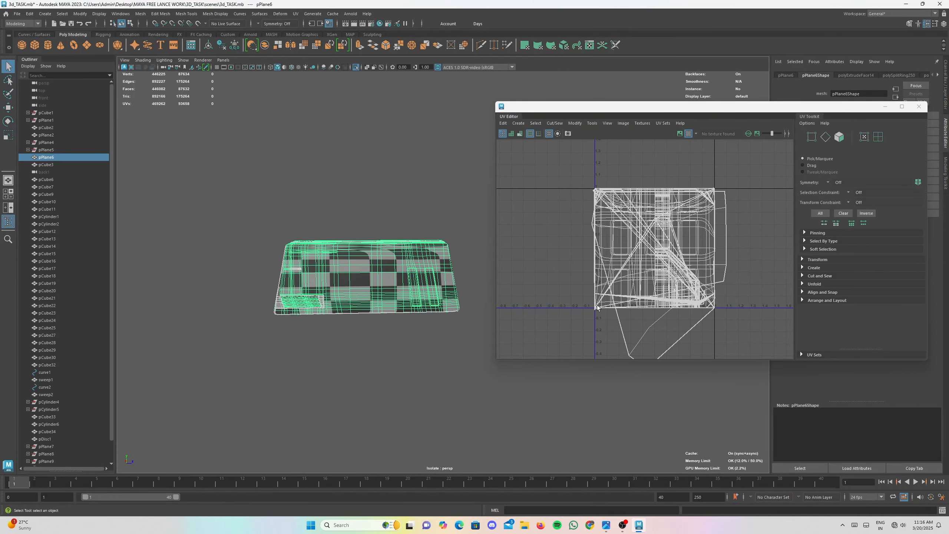
alt+middle_drag(351, 308, 437, 325)
scroll(377, 318, up, 4)
- Create a camera-based UV projection for the whole body mesh from a straight side view and inspect the checker pattern
click(295, 13)
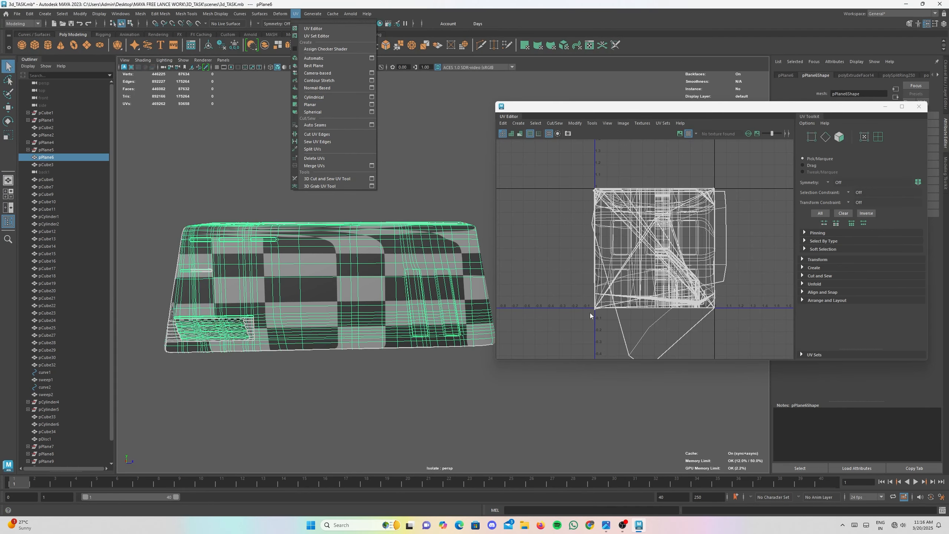
click(429, 218)
click(410, 257)
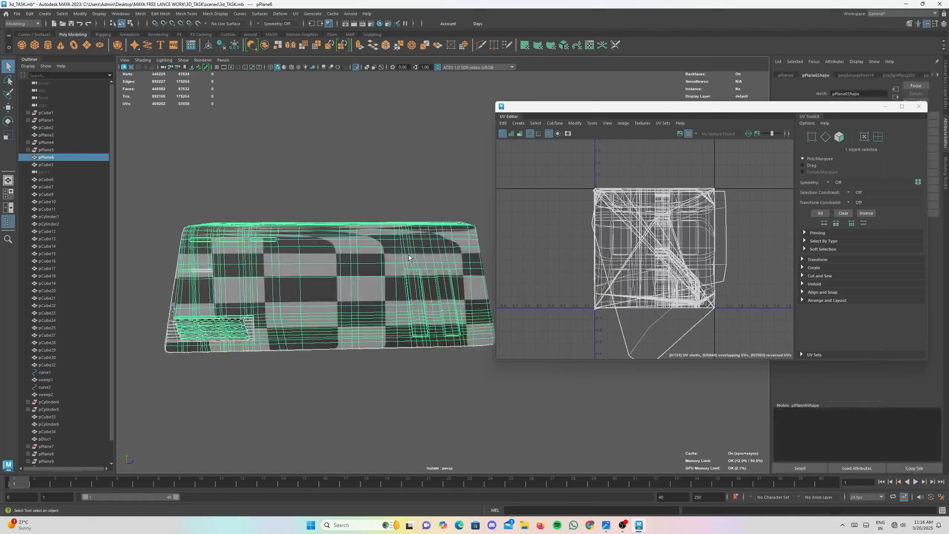
click(295, 14)
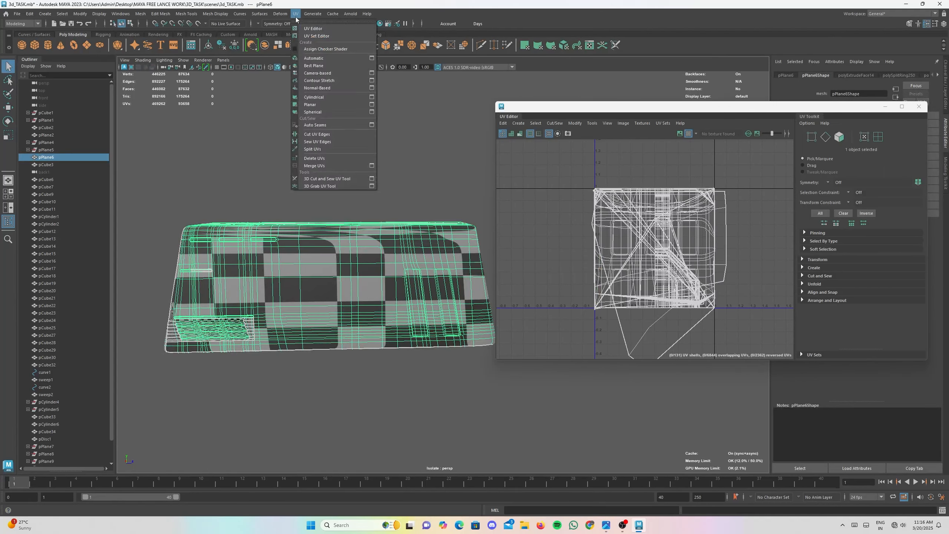
click(323, 73)
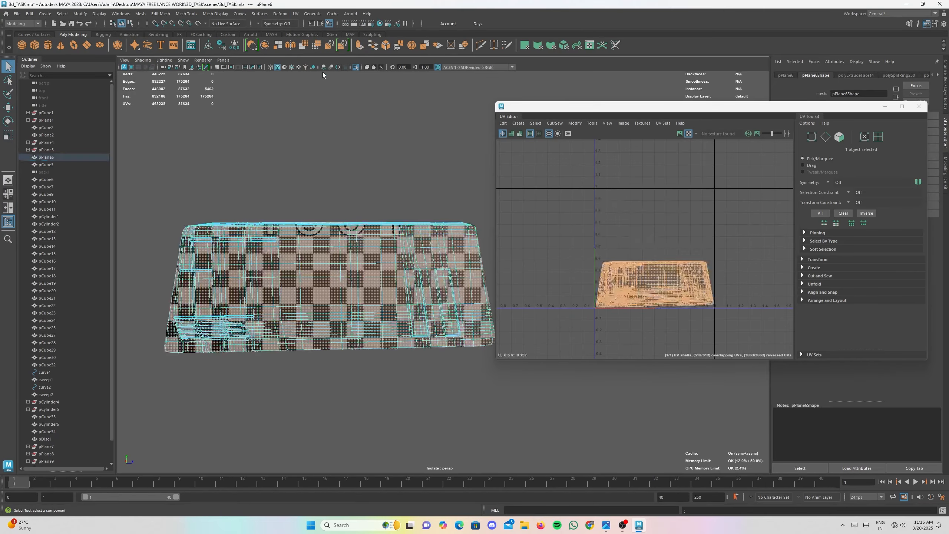
alt+drag(328, 250, 340, 225)
scroll(695, 302, up, 3)
alt+middle_drag(719, 260, 693, 234)
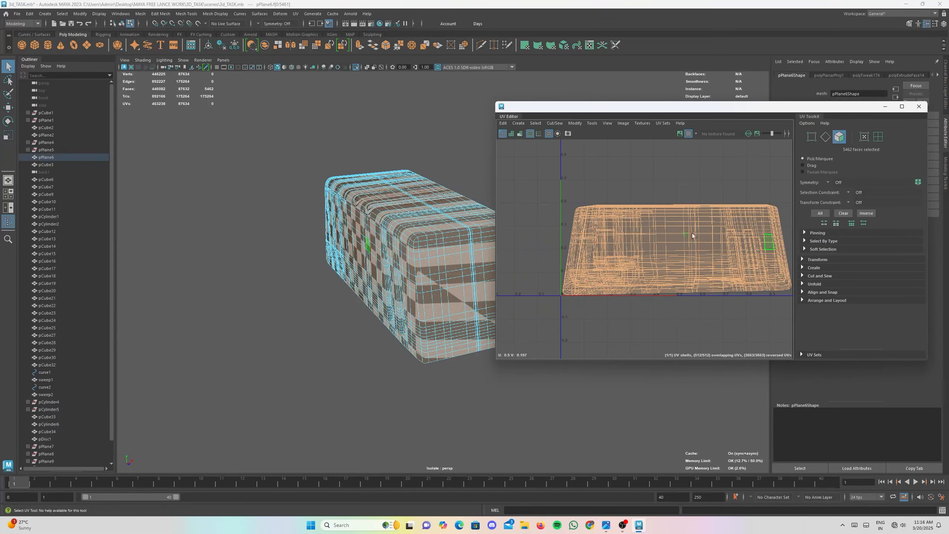
alt+drag(407, 277, 474, 266)
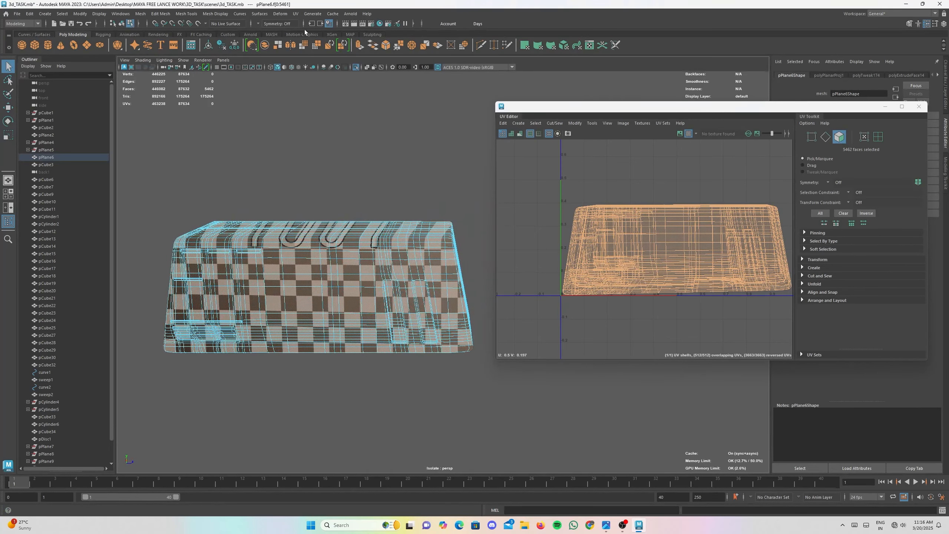
- Clear the body's face selection and turn off its smooth mesh preview
click(296, 14)
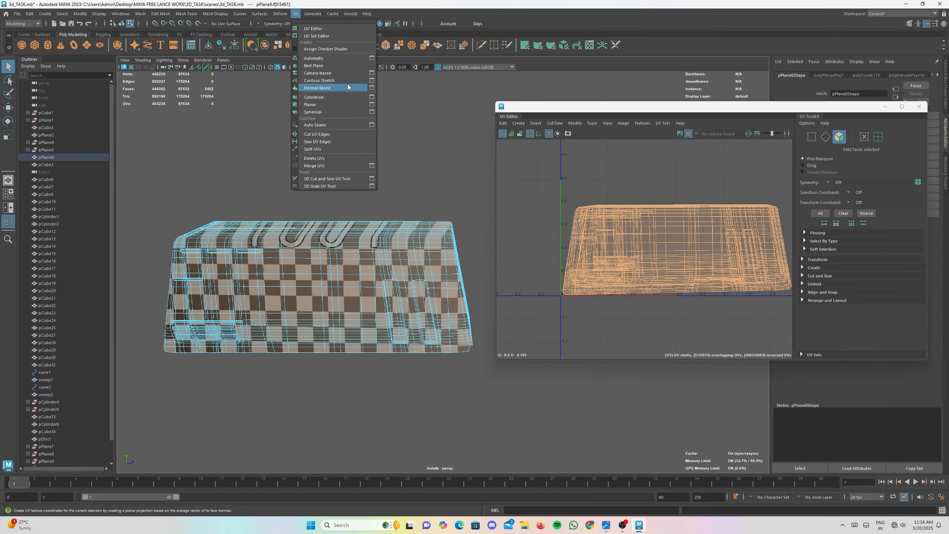
click(450, 189)
click(449, 188)
alt+drag(449, 195, 388, 268)
click(388, 268)
key(1)
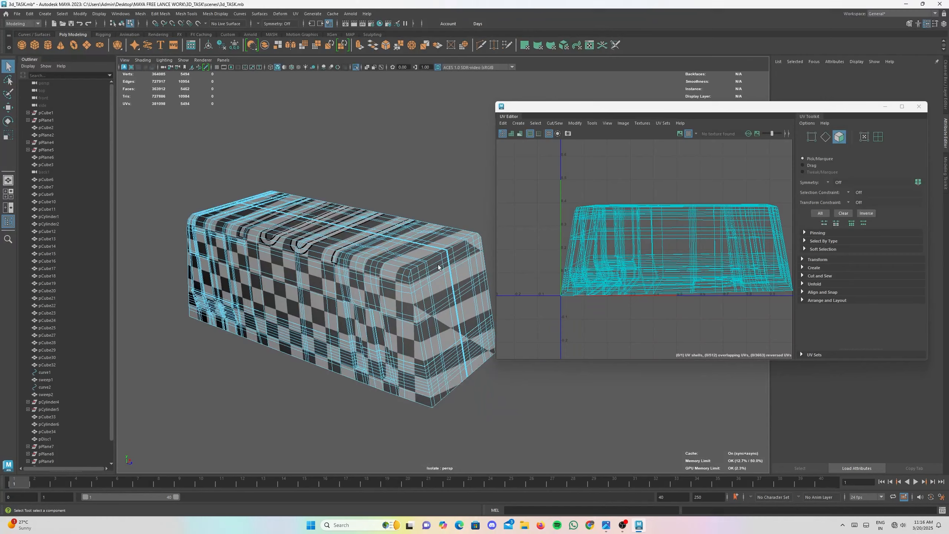
- Compare the corner of the body's end face with the smooth mesh preview on and off
alt+middle_drag(440, 267, 373, 180)
alt+right_drag(373, 180, 410, 247)
alt+middle_drag(411, 247, 424, 263)
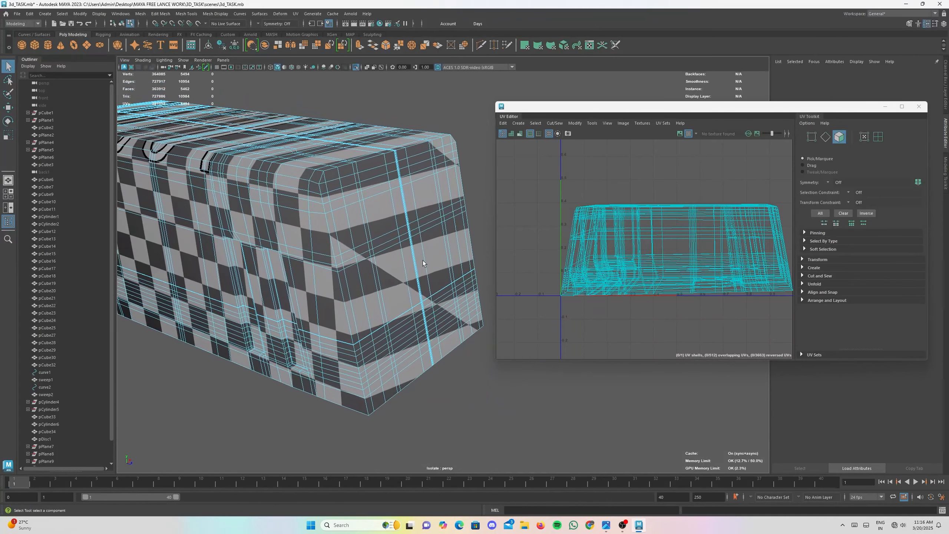
key(3)
click(324, 170)
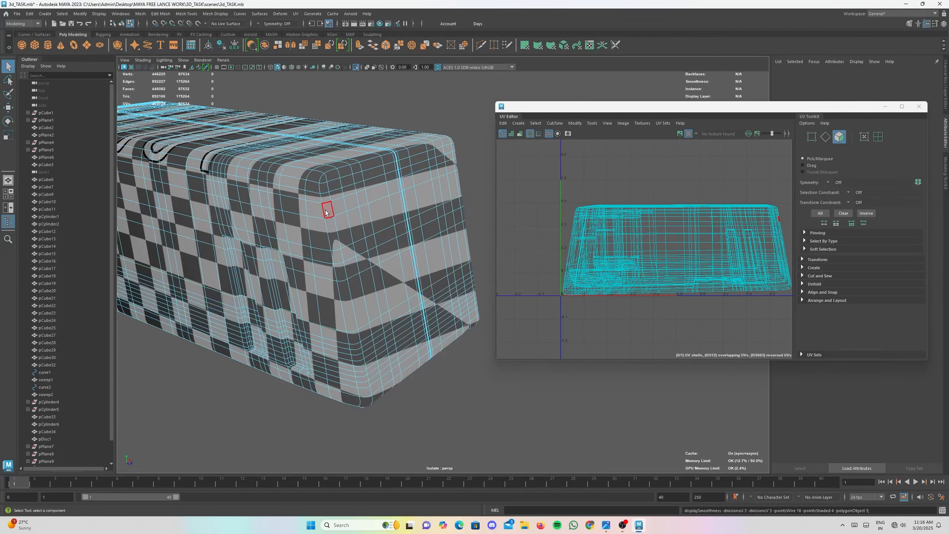
key(1)
alt+drag(313, 154, 295, 159)
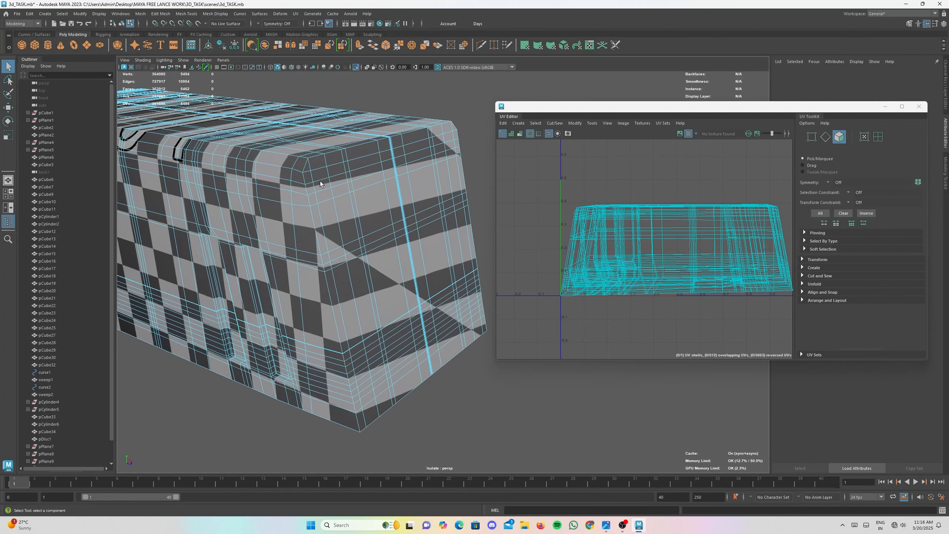
- Narrow the UV Editor and move it aside, and select the edge loop around the body's end face in edge mode
alt+middle_drag(337, 189, 348, 199)
right_drag(350, 201, 337, 171)
scroll(299, 175, up, 3)
alt+drag(298, 176, 323, 188)
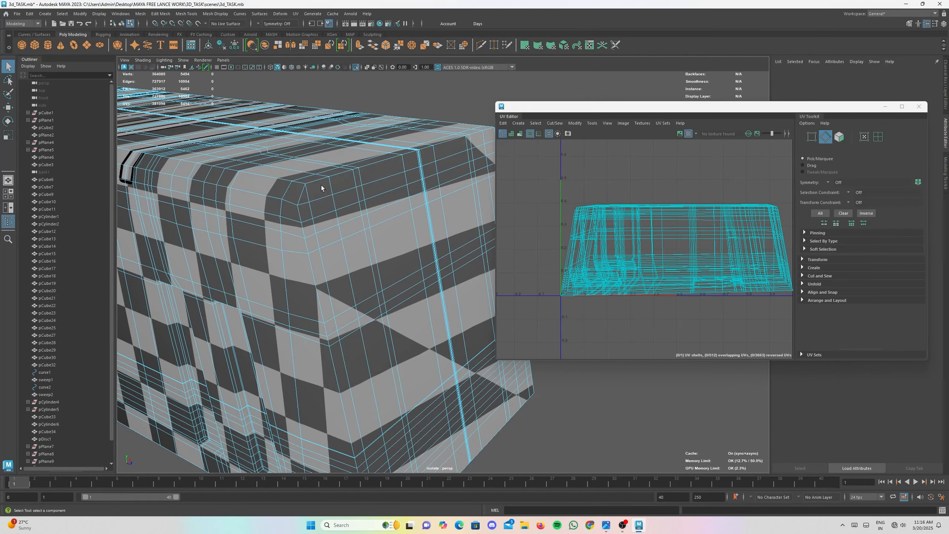
scroll(482, 194, up, 2)
drag(496, 173, 687, 176)
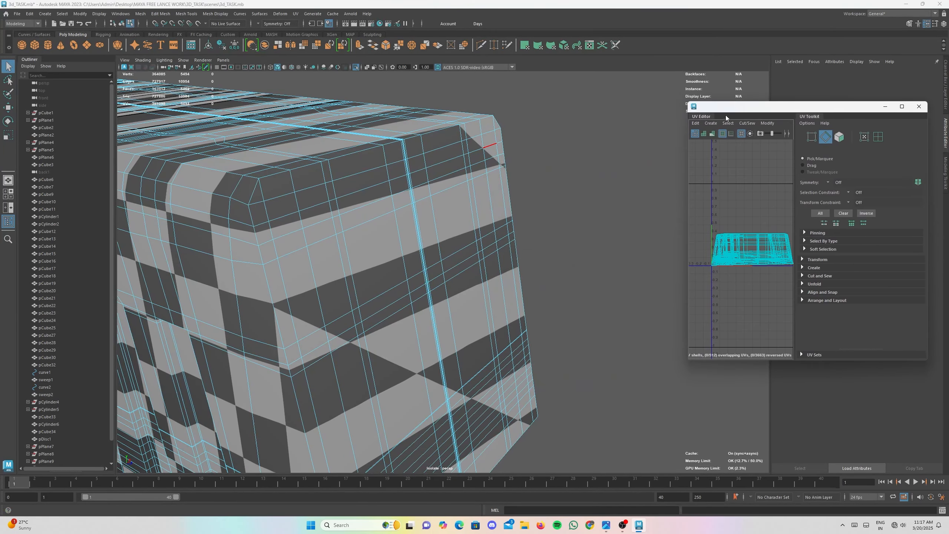
drag(730, 106, 781, 141)
alt+middle_drag(328, 178, 398, 152)
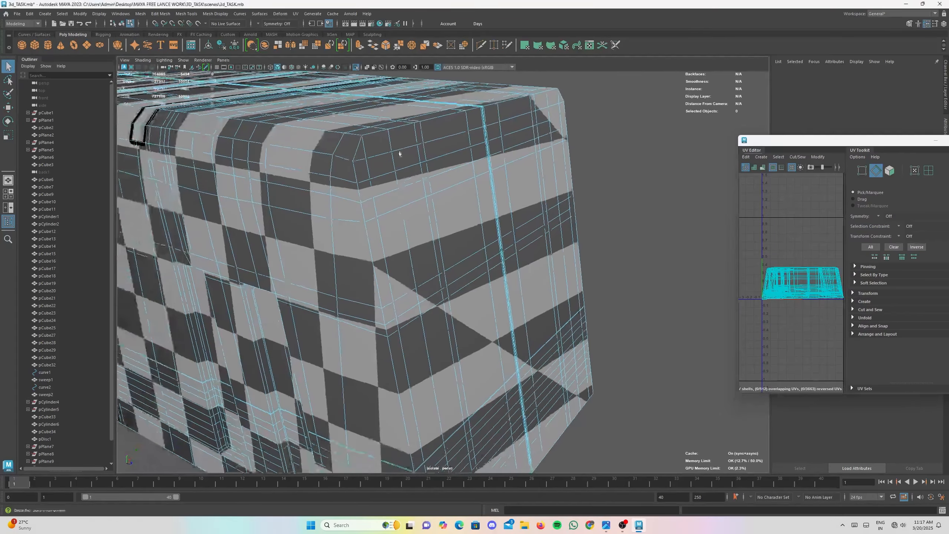
double_click(355, 151)
- Add the end face's bottom border edges to the selection and check the seam all around before framing the body
alt+drag(423, 225, 423, 125)
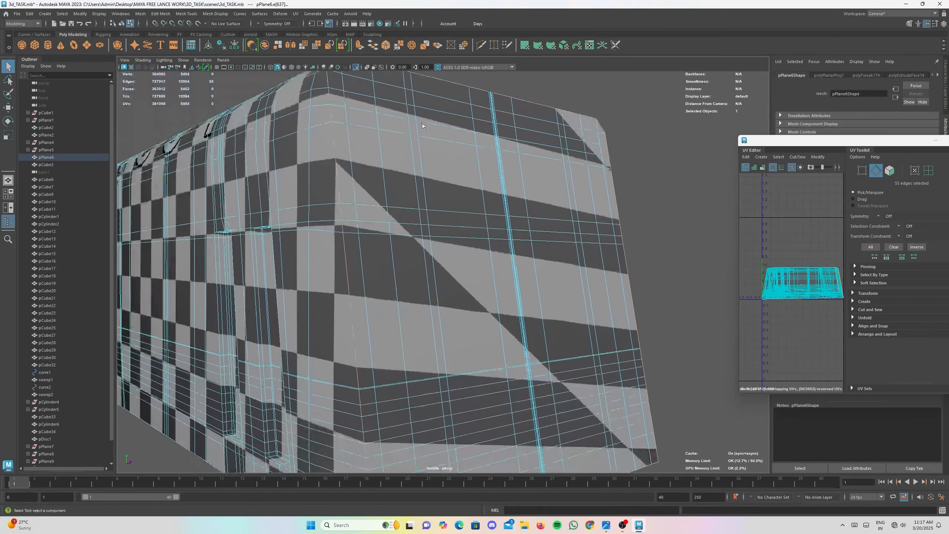
alt+drag(442, 237, 509, 232)
alt+right_drag(505, 288, 507, 307)
alt+drag(507, 308, 402, 264)
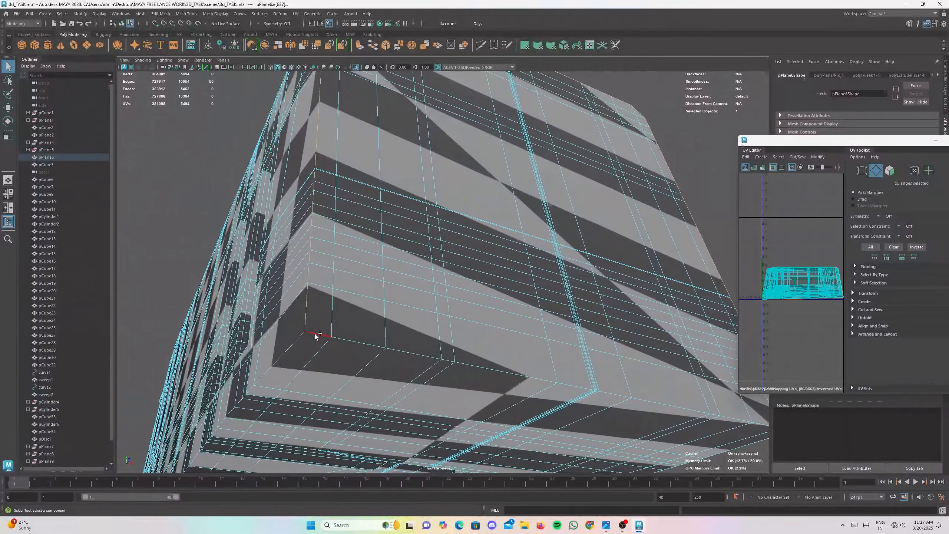
alt+drag(482, 353, 411, 359)
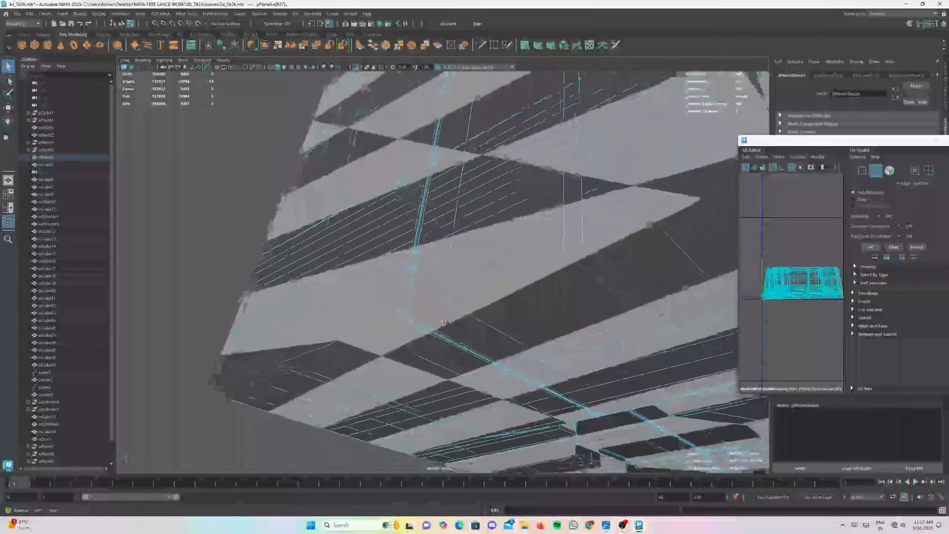
alt+right_drag(422, 359, 486, 361)
alt+middle_drag(485, 361, 427, 208)
alt+right_drag(429, 262, 478, 290)
alt+drag(479, 290, 494, 291)
alt+drag(449, 245, 419, 210)
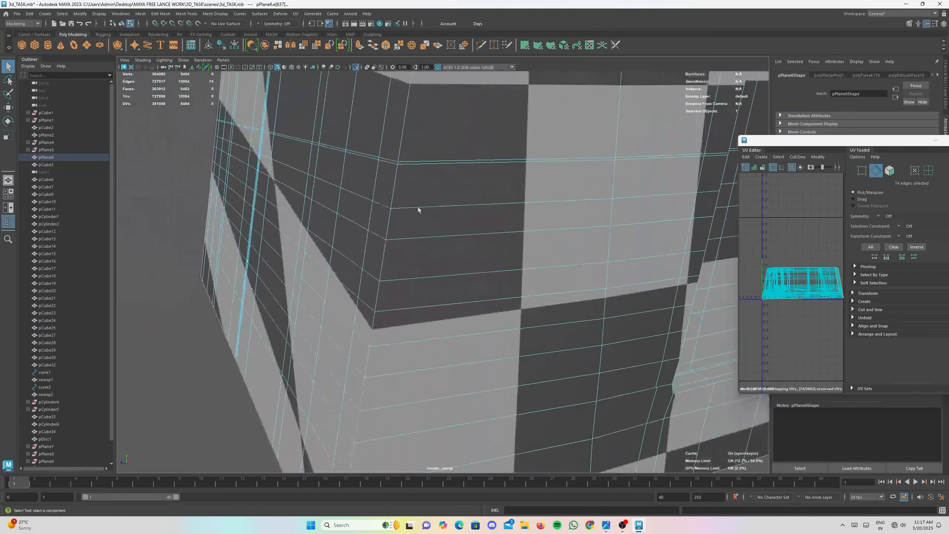
alt+right_drag(419, 210, 339, 252)
alt+drag(339, 252, 404, 258)
key(f)
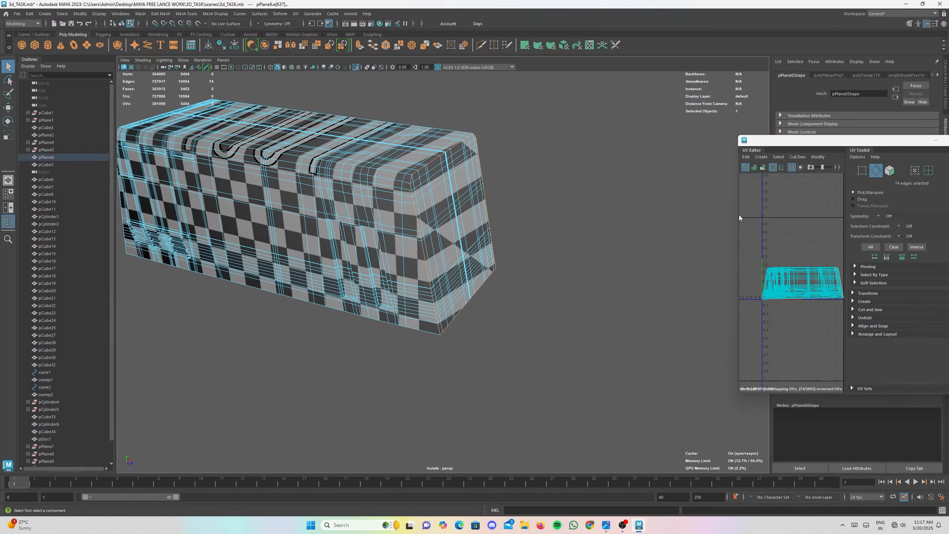
- Widen the UV Editor again and cut the UVs along the selected border edges of the end face
drag(738, 221, 510, 221)
scroll(653, 262, down, 2)
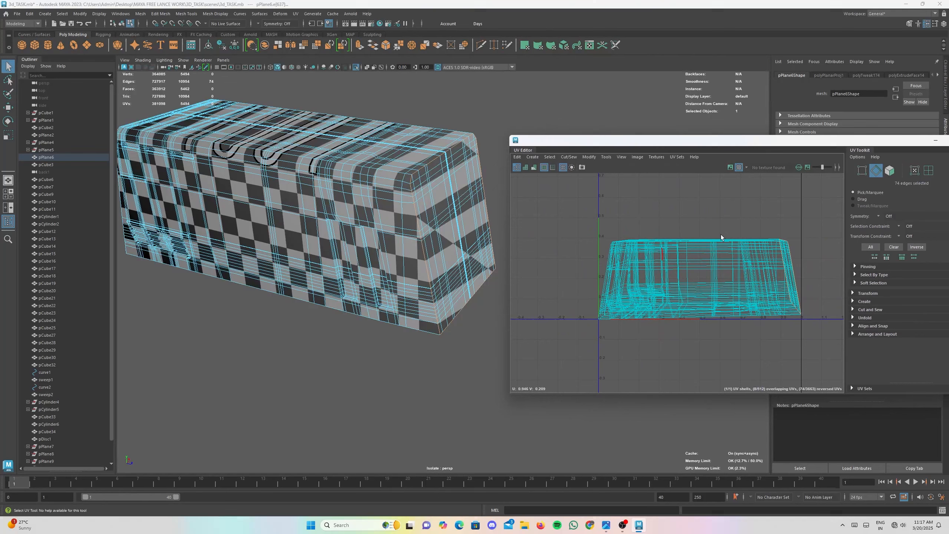
click(570, 158)
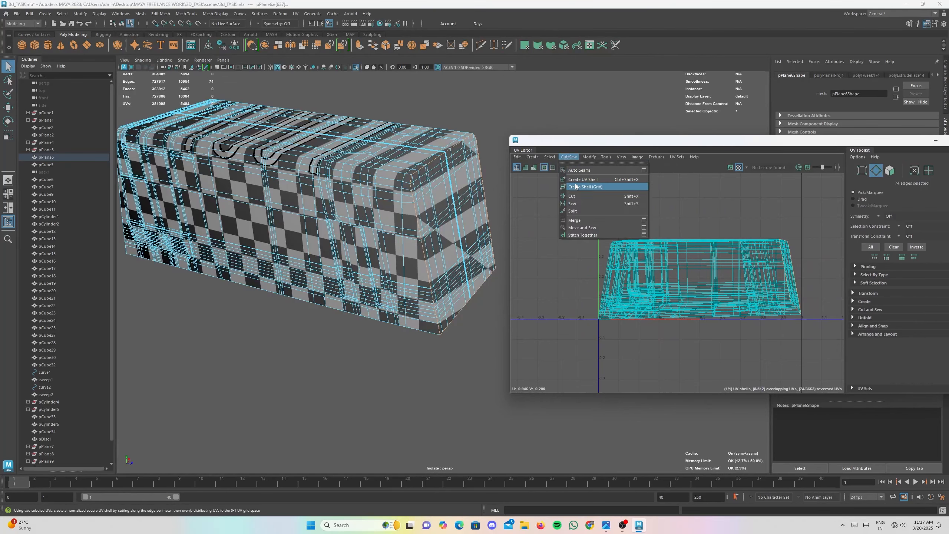
click(579, 198)
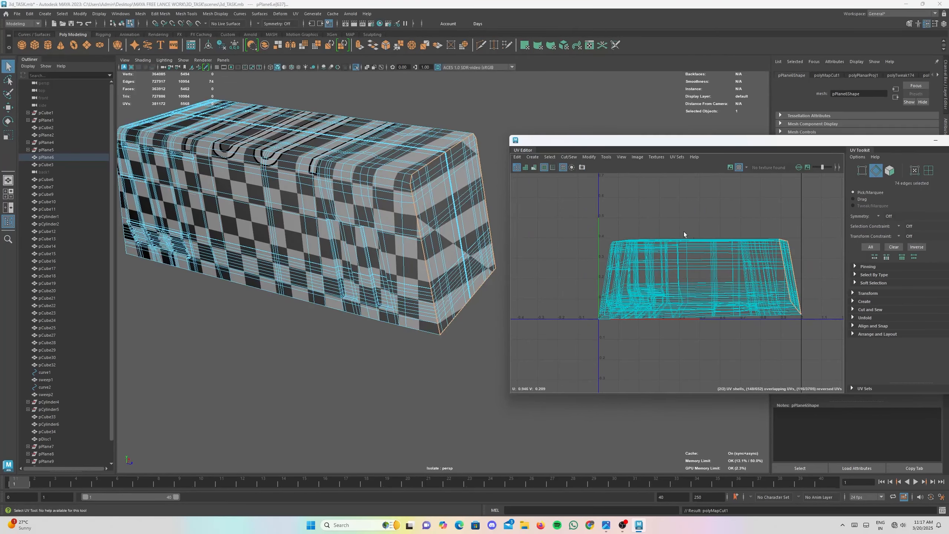
shift+click(730, 239)
shift+right_click(730, 239)
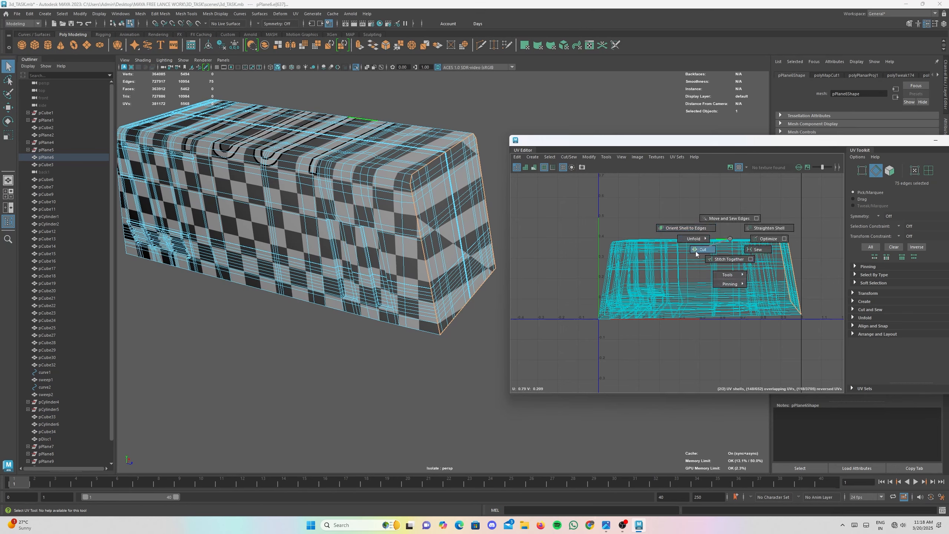
shift+right_drag(722, 243, 722, 245)
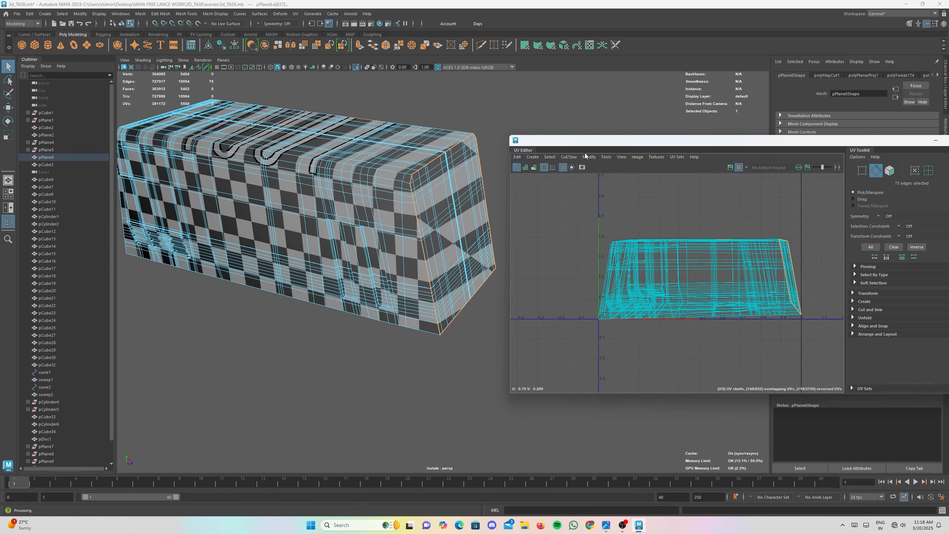
click(569, 157)
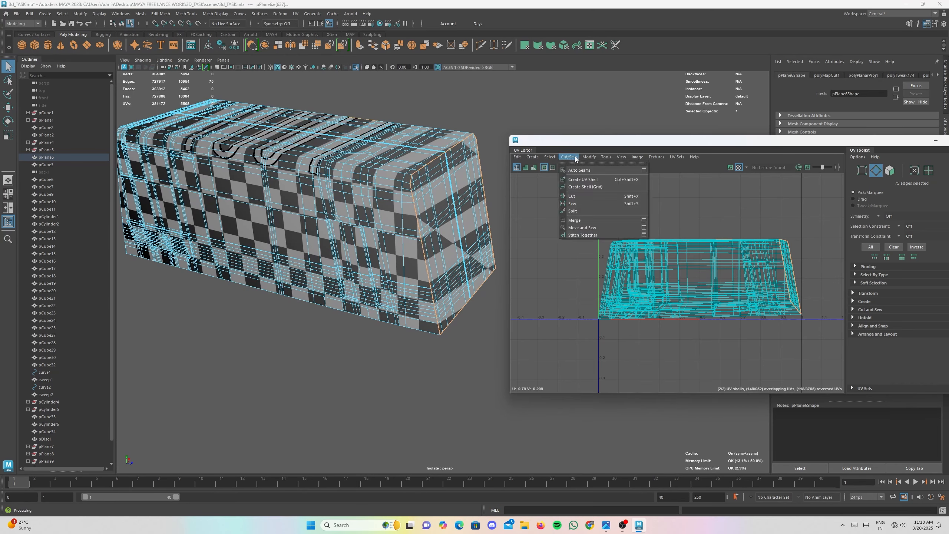
click(714, 203)
- Select the end face's UV shell and move it above the main body shell
alt+drag(457, 186, 418, 188)
alt+middle_drag(419, 189, 385, 194)
scroll(633, 300, down, 3)
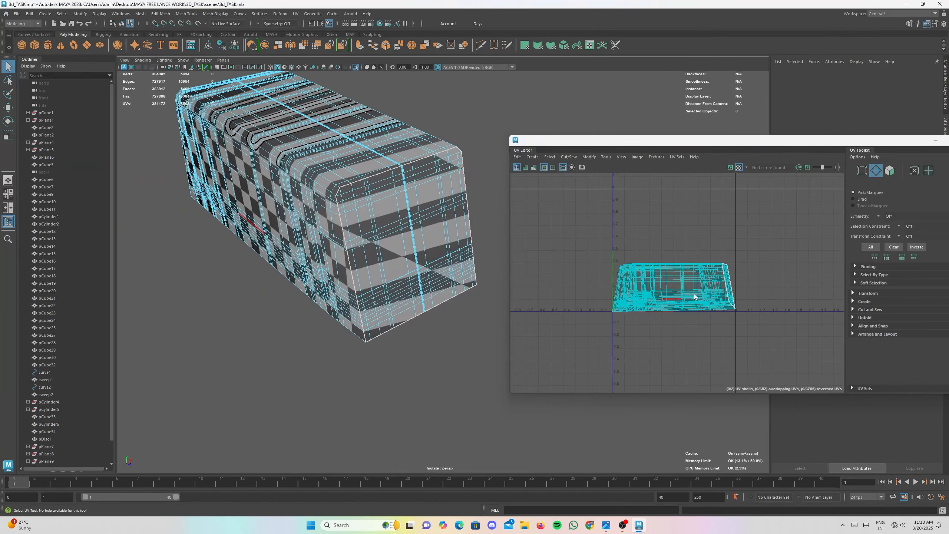
alt+middle_drag(753, 265, 731, 295)
scroll(707, 299, up, 1)
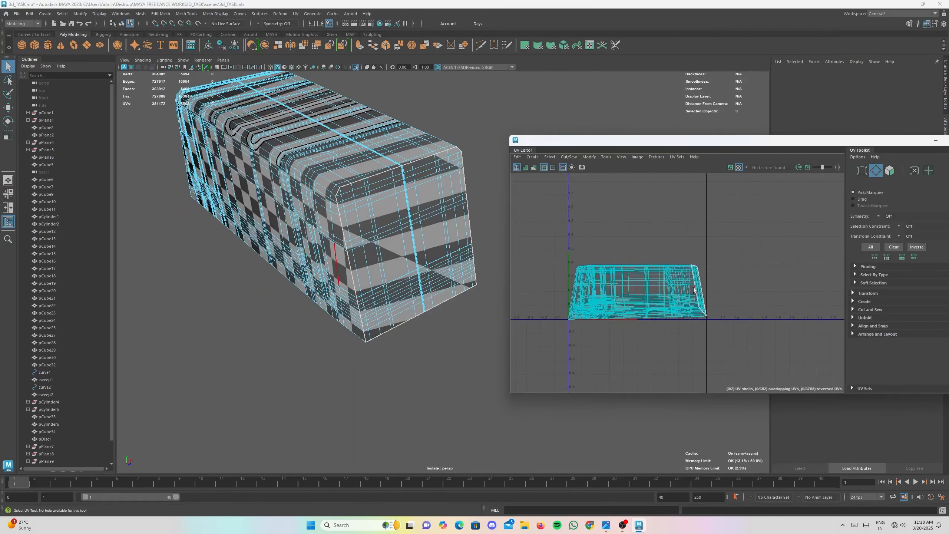
right_drag(715, 288, 674, 277)
click(699, 281)
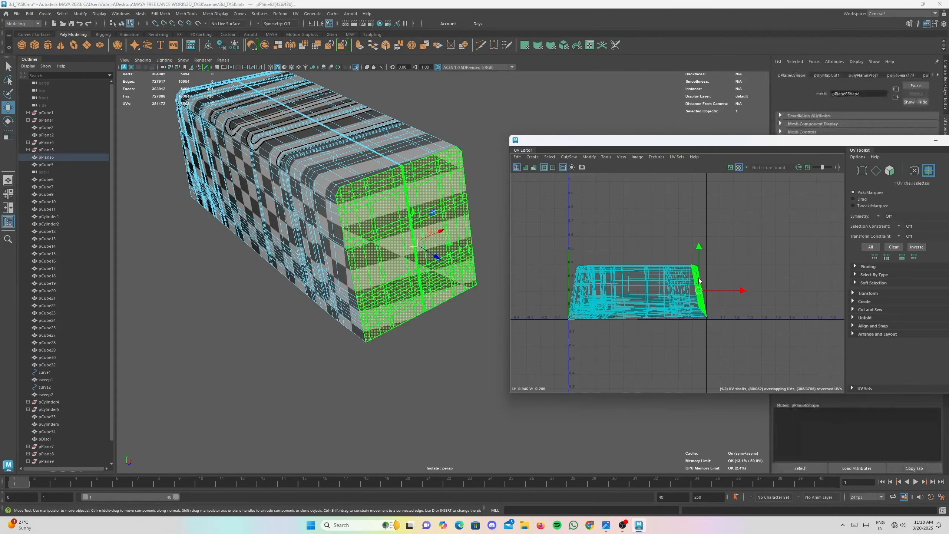
drag(697, 269, 714, 226)
- Check which faces each UV shell covers and unfold the end face's shell
click(374, 174)
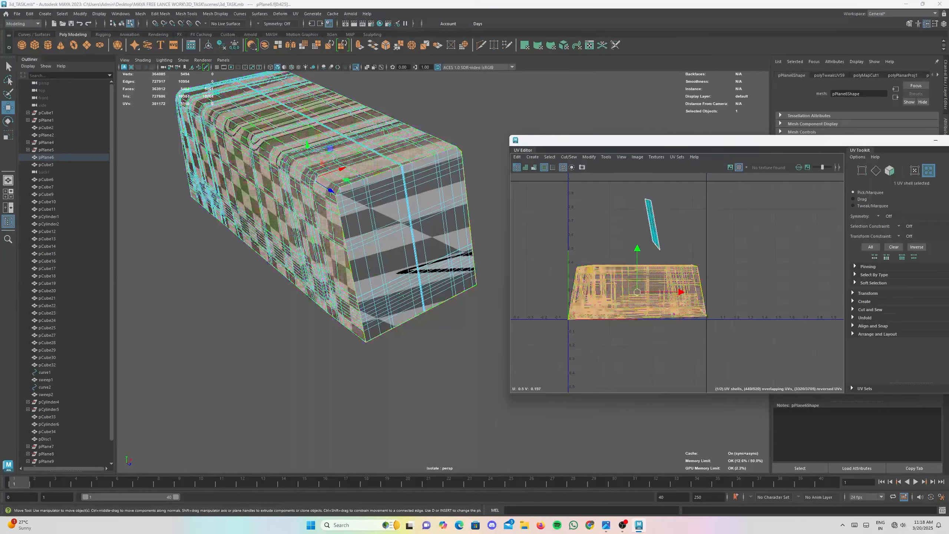
alt+drag(417, 219, 386, 226)
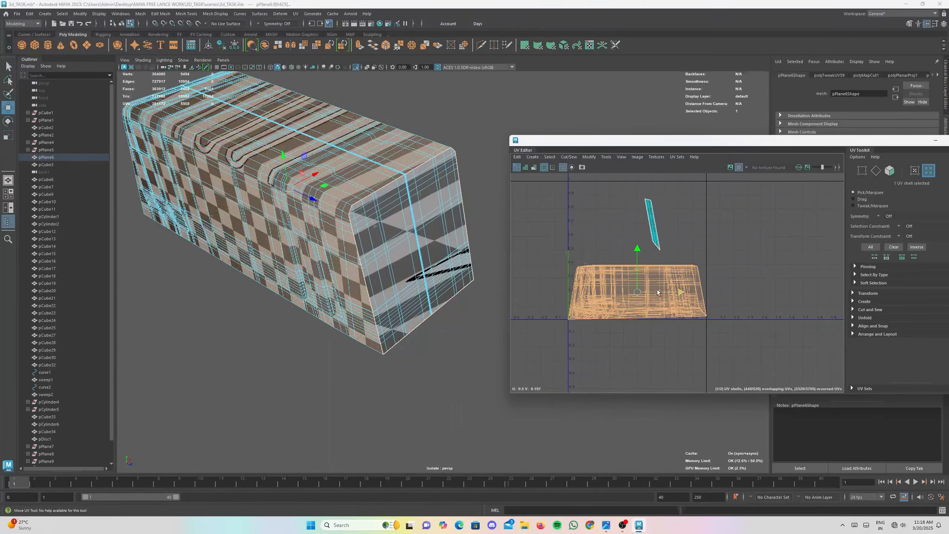
click(643, 283)
click(652, 224)
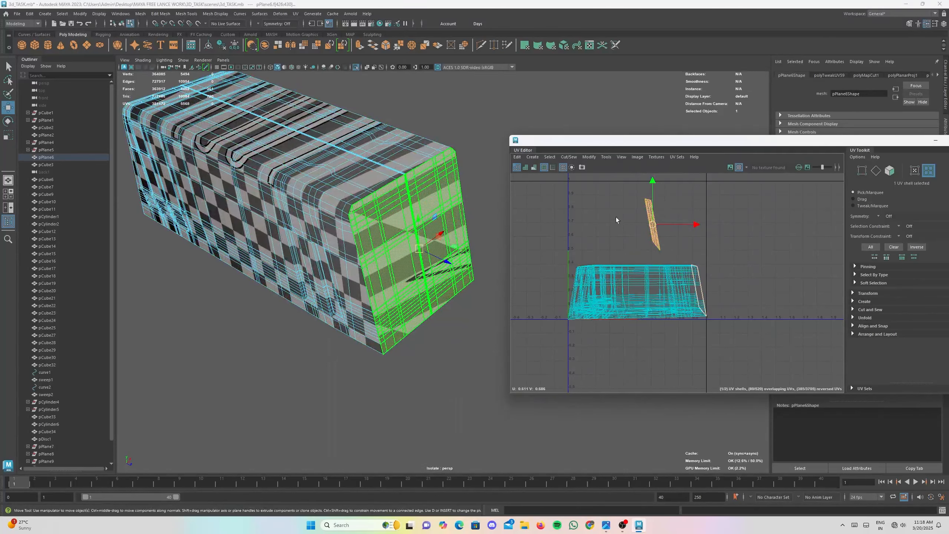
click(589, 158)
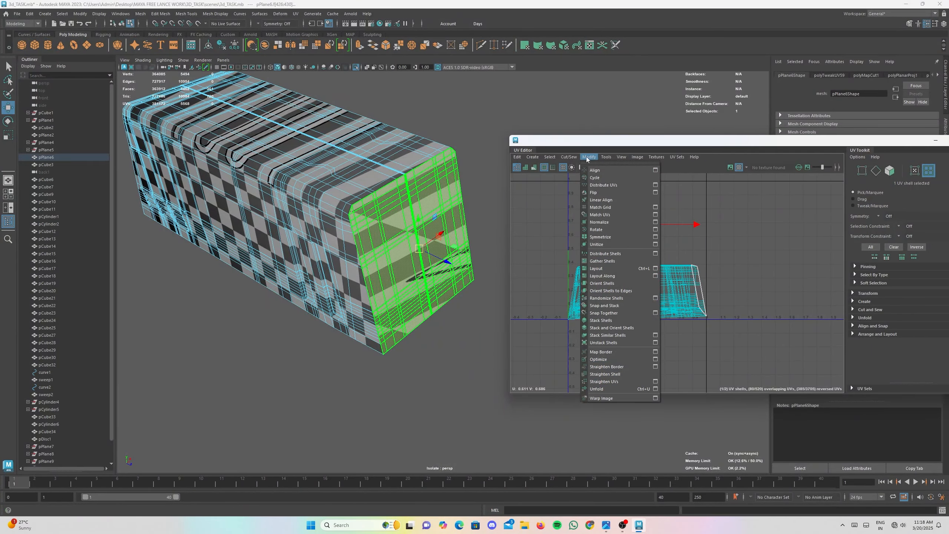
click(614, 390)
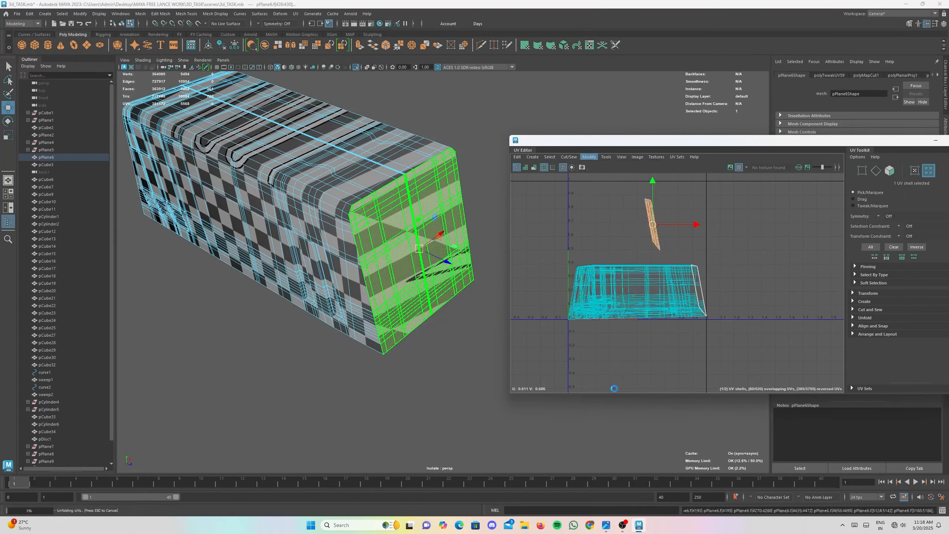
scroll(661, 230, up, 4)
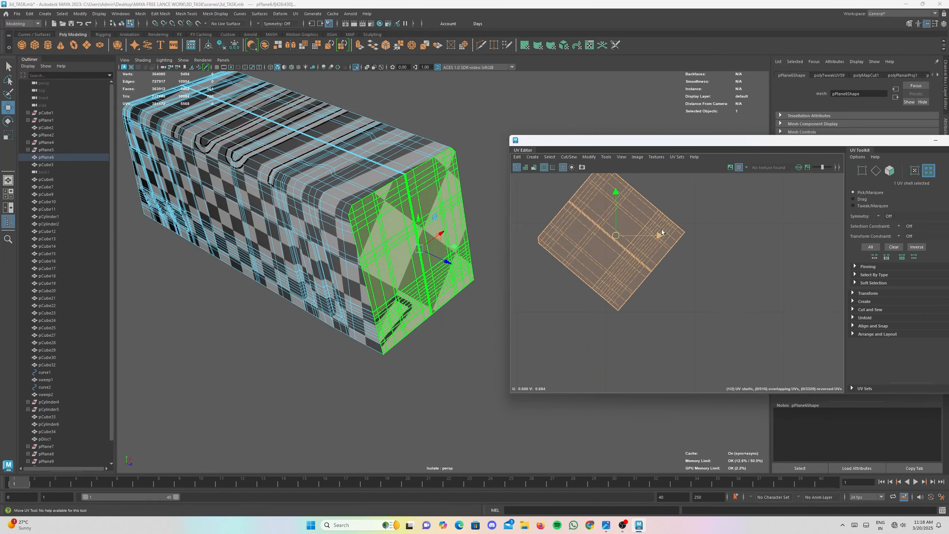
- Scale up the unfolded end shell and rotate it so its edges stand upright
scroll(662, 229, down, 6)
key(r)
drag(652, 237, 740, 280)
key(e)
scroll(694, 228, down, 1)
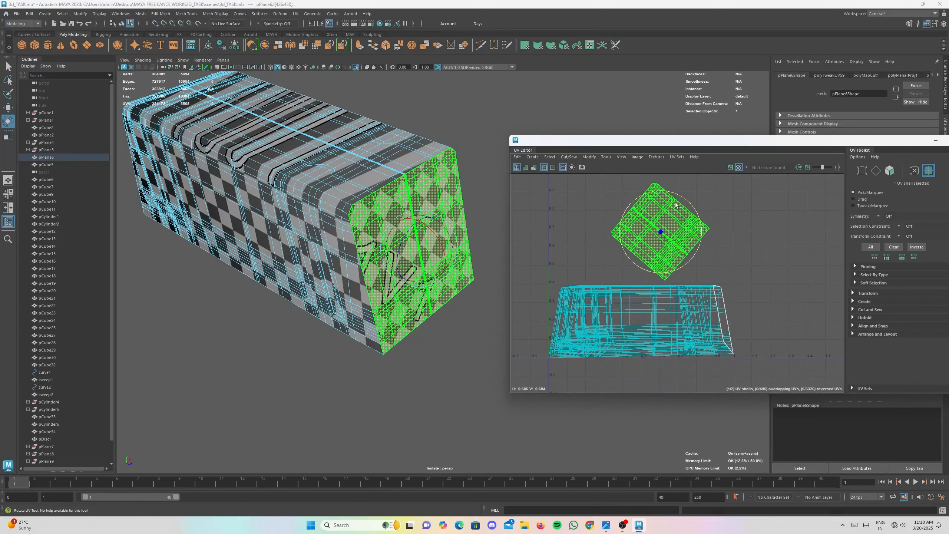
drag(694, 229, 585, 216)
- Move the end shell to the upper-left corner of the UV tile and turn on the body's smooth mesh preview
key(w)
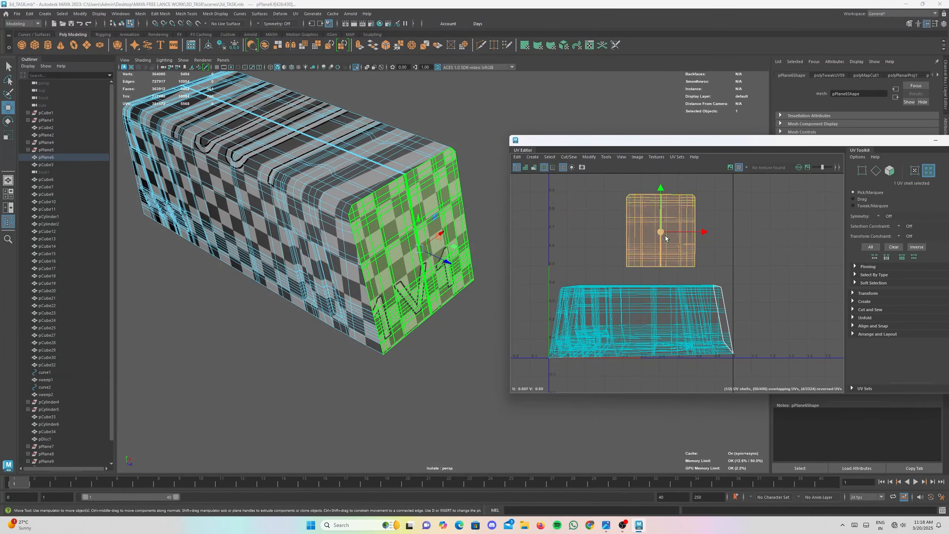
scroll(437, 235, up, 4)
alt+drag(436, 234, 385, 230)
alt+middle_drag(383, 225, 400, 308)
key(3)
- Examine the checker pattern along the smoothed end face's borders and the matching edges of its UV shell
alt+drag(353, 249, 270, 208)
alt+middle_drag(270, 209, 301, 257)
scroll(254, 233, up, 3)
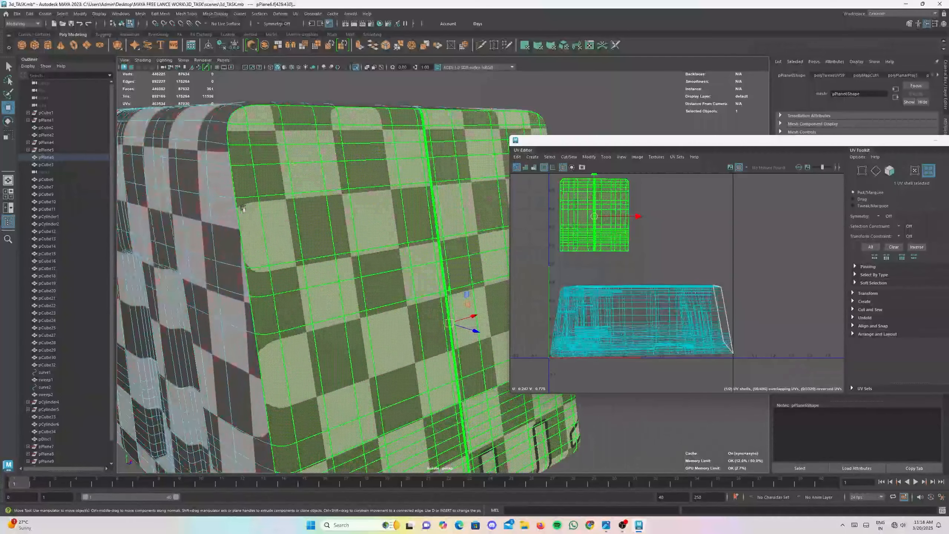
alt+drag(356, 382, 351, 371)
scroll(318, 365, down, 5)
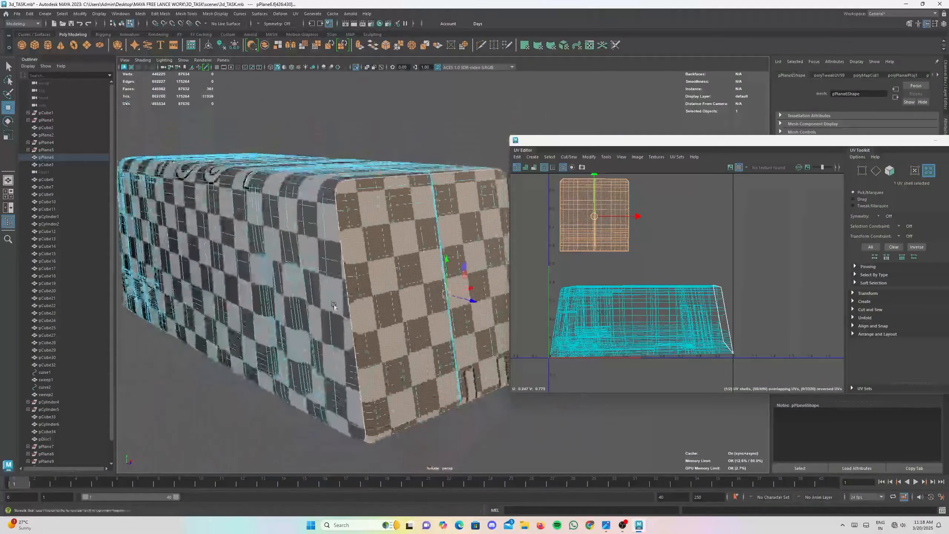
alt+drag(287, 359, 341, 395)
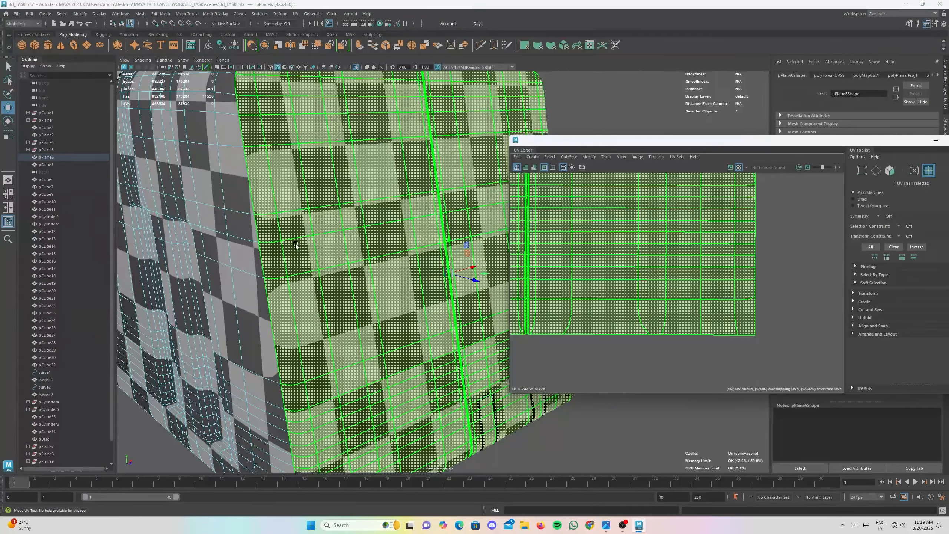
scroll(706, 241, down, 7)
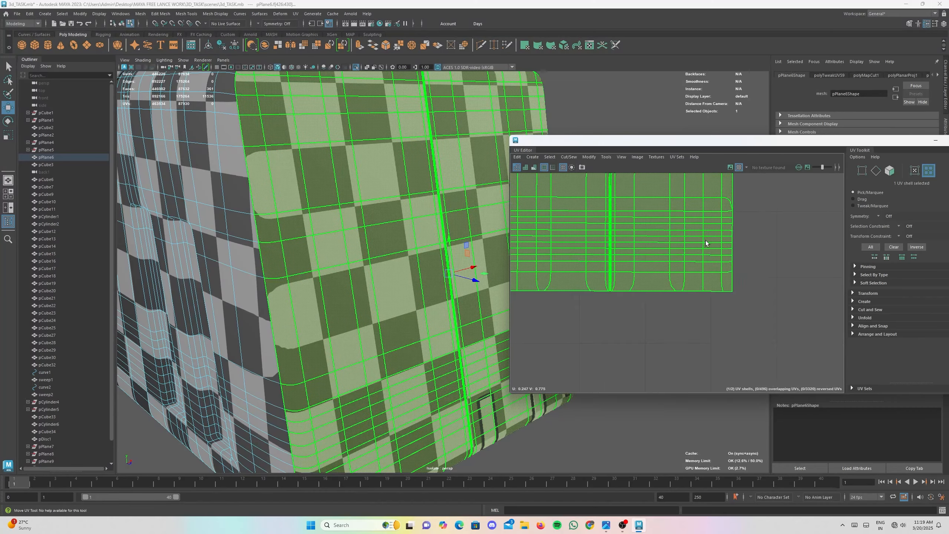
- Minimize the UV Editor, return the body to object mode and open its shape's Smooth Mesh attributes
click(935, 142)
scroll(385, 246, down, 5)
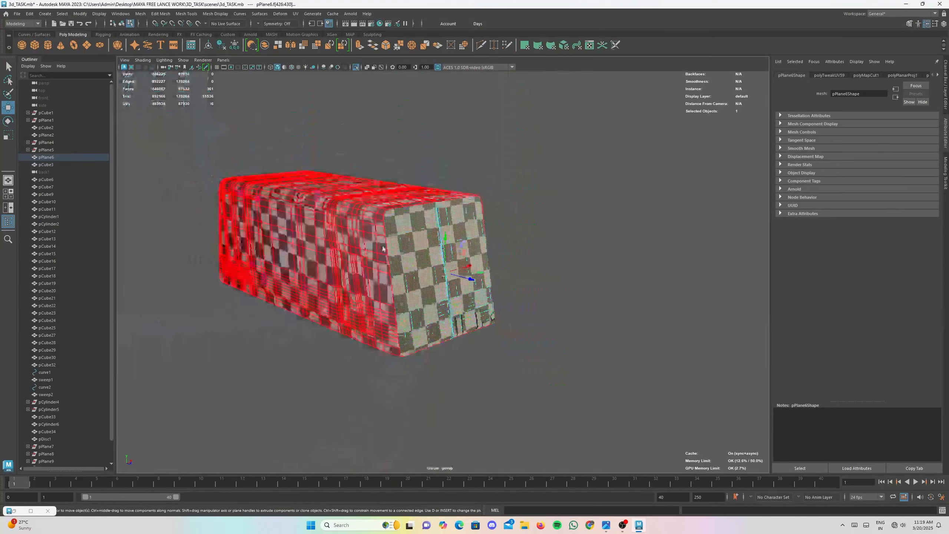
right_click(385, 246)
right_drag(558, 185, 558, 184)
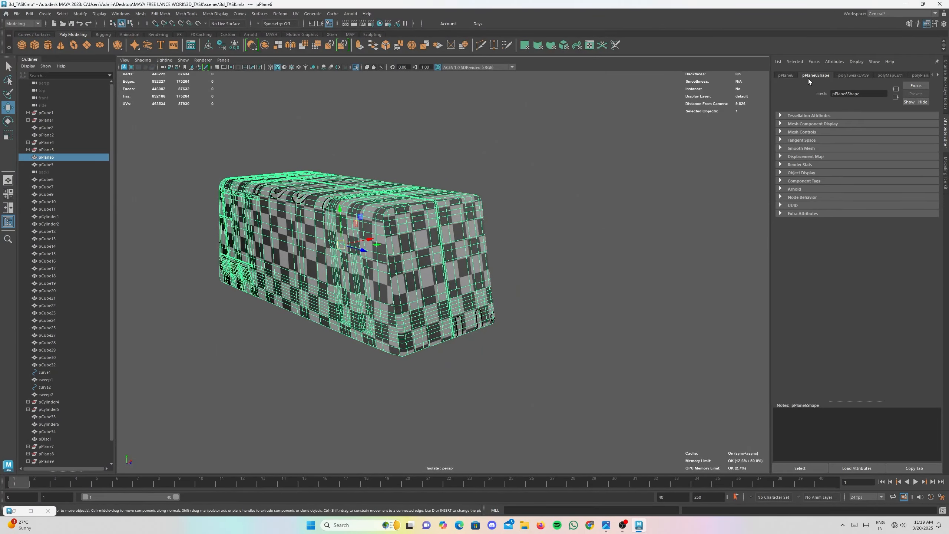
click(794, 149)
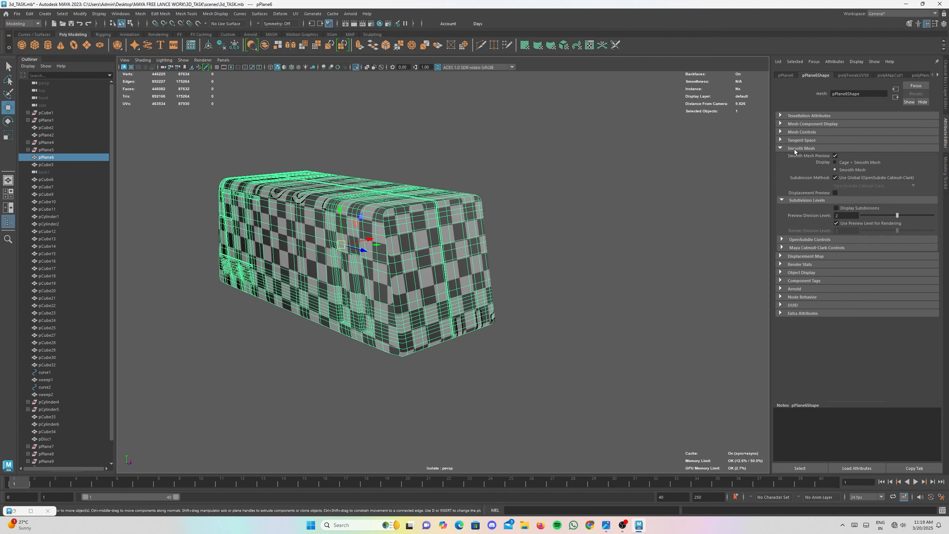
- Set the body's UV Boundary Smoothing to Preserve Edges and Corners in its OpenSubdiv controls
click(782, 240)
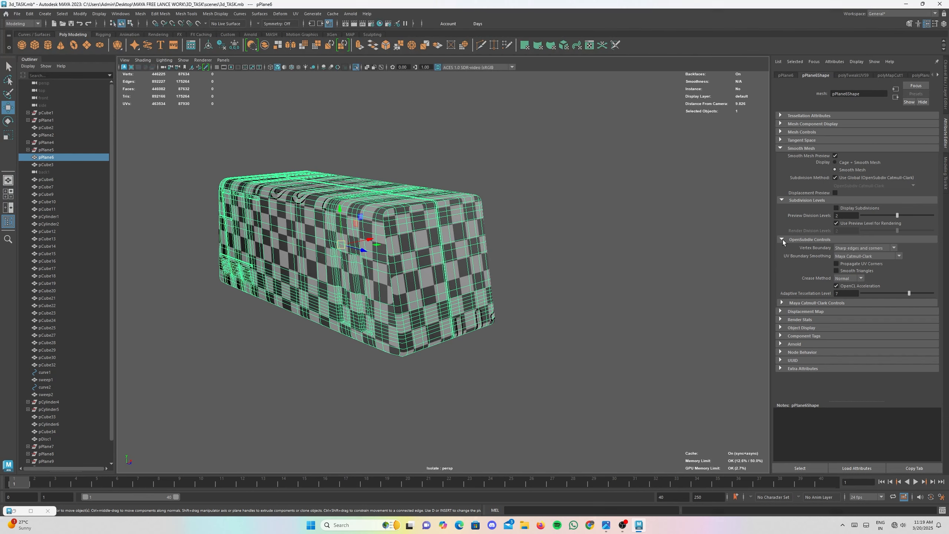
click(861, 257)
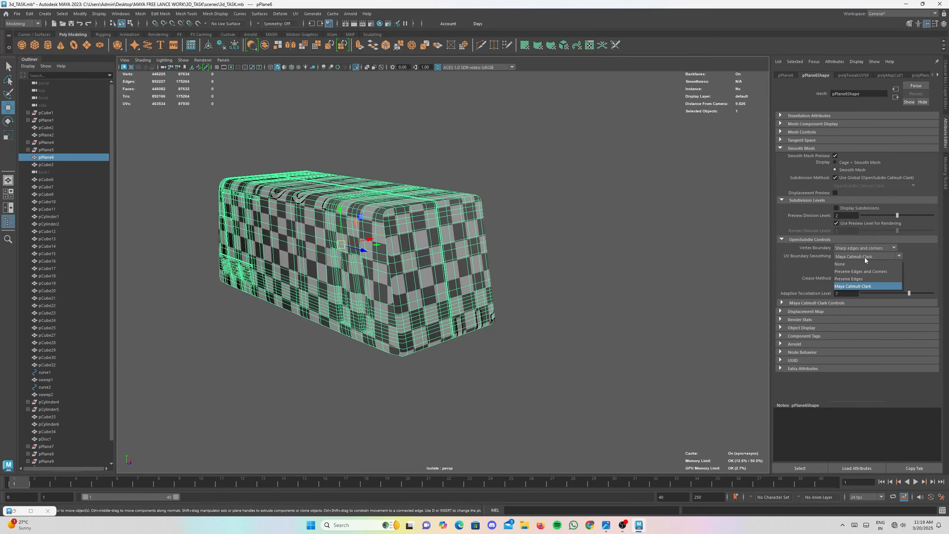
click(839, 274)
scroll(378, 234, up, 6)
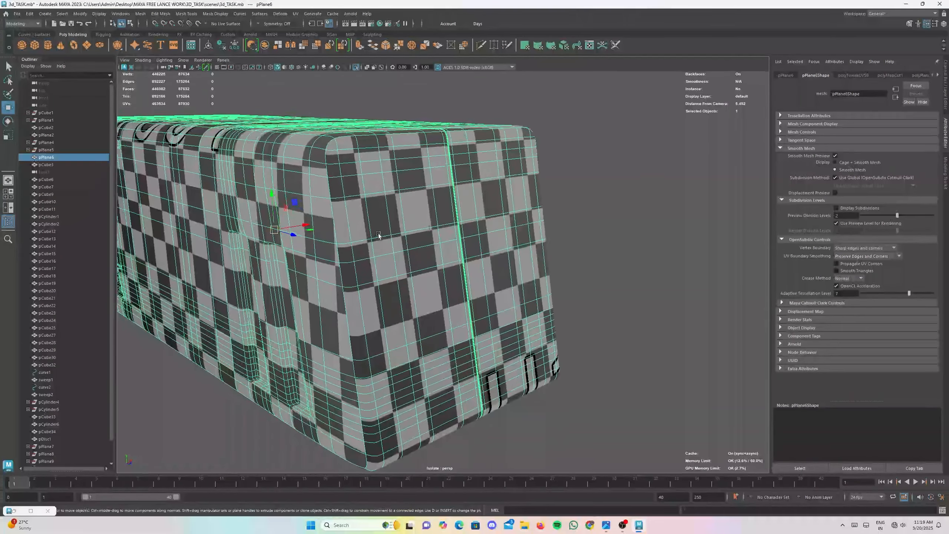
- Restore the UV Editor and select the whole unfolded end face shell in UV shell mode
click(14, 512)
scroll(379, 208, up, 3)
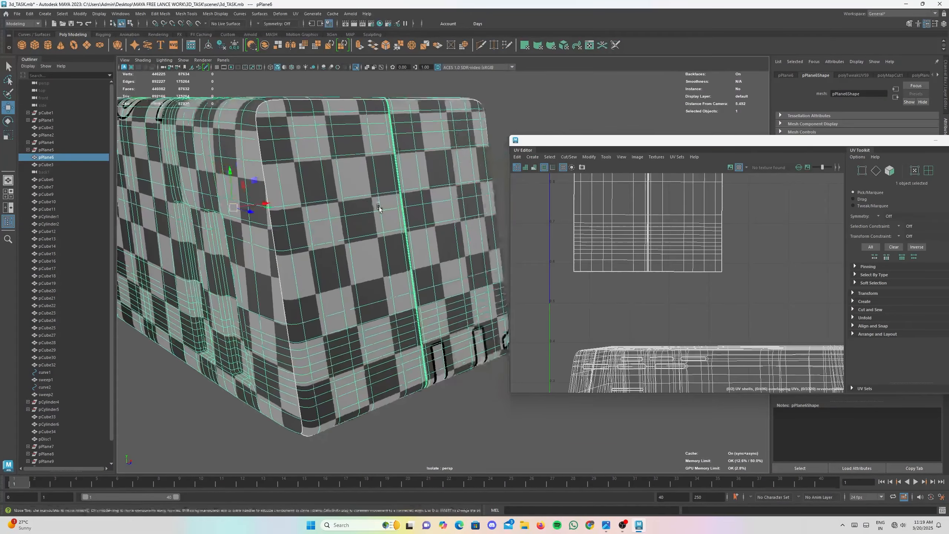
scroll(620, 255, up, 4)
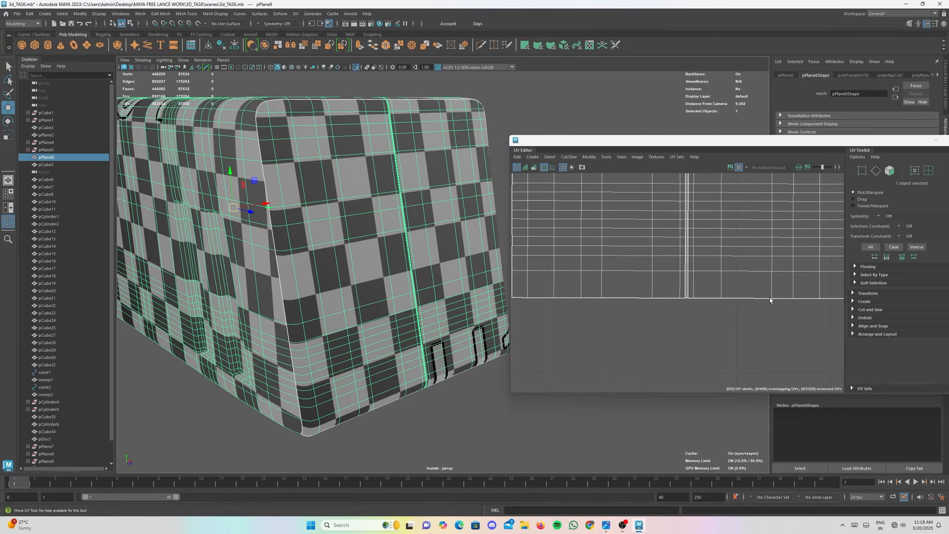
alt+middle_drag(329, 193, 356, 220)
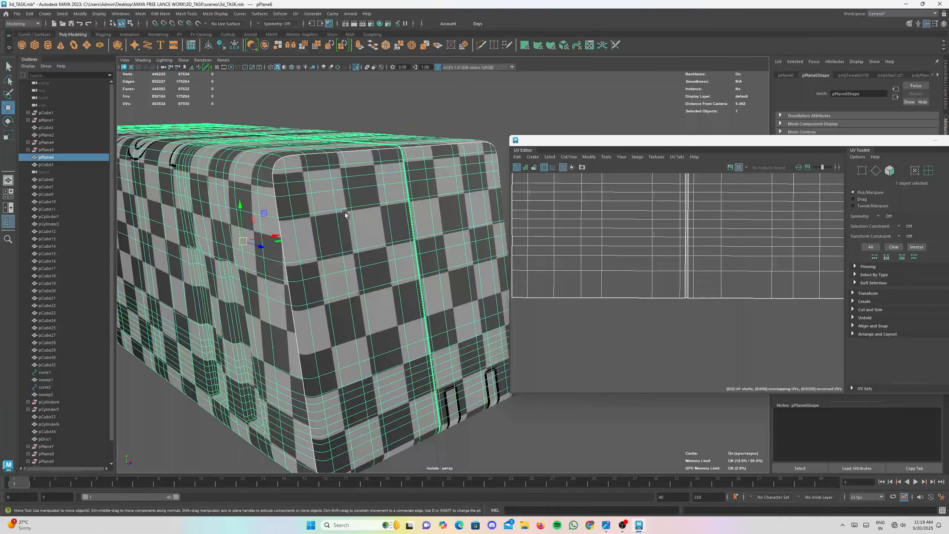
right_click(320, 216)
scroll(606, 277, down, 6)
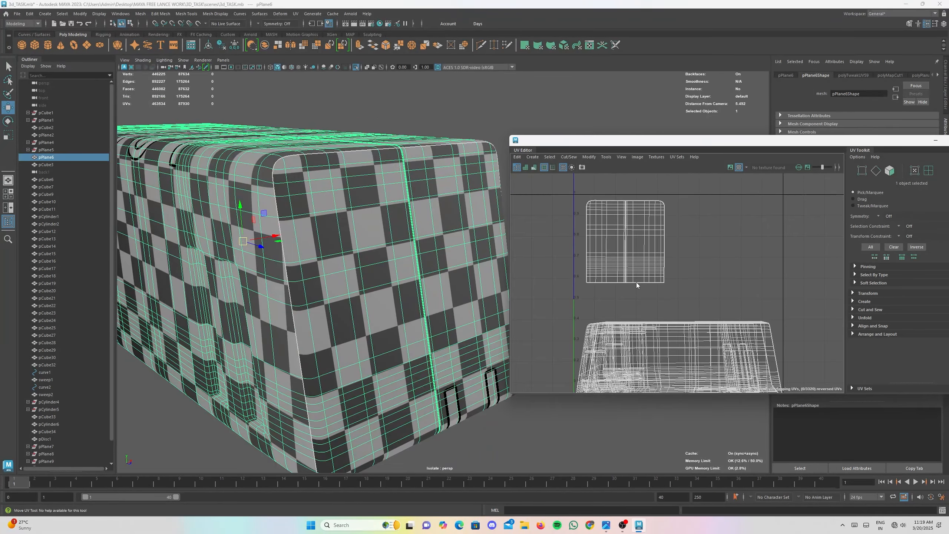
right_drag(637, 285, 590, 264)
click(356, 252)
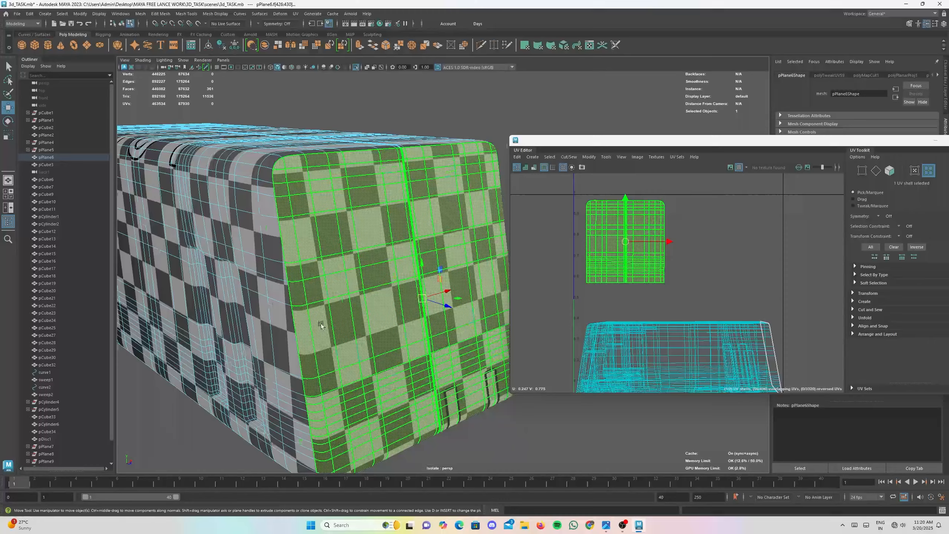
- Compare the end face's checkers with and without smoothing, leaving the body's smooth mesh preview off
scroll(320, 324, up, 5)
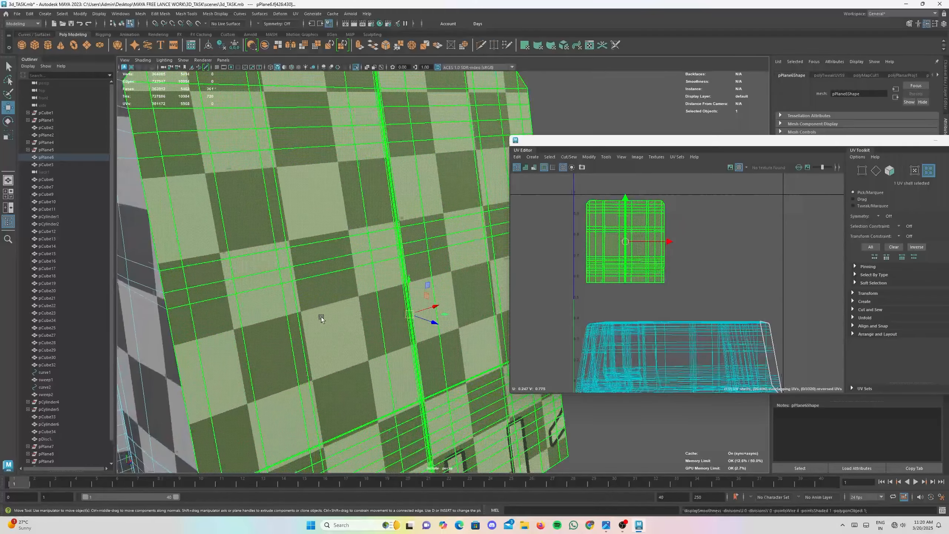
scroll(322, 318, down, 5)
key(3)
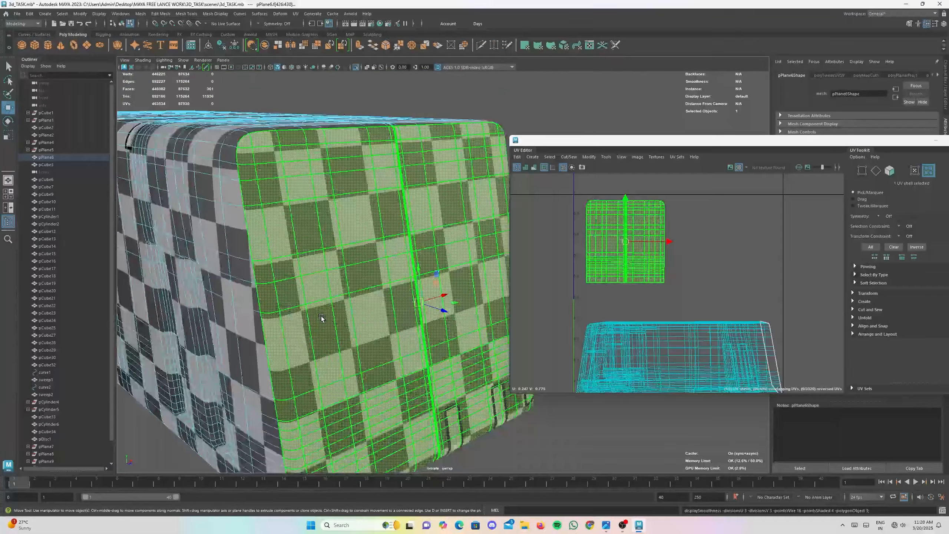
mouse_move(295, 271)
alt+mouse_down()
mouse_move(297, 318)
mouse_move(188, 296)
mouse_move(396, 212)
mouse_move(446, 219)
mouse_move(391, 254)
mouse_move(412, 260)
mouse_move(374, 280)
mouse_move(419, 284)
mouse_move(260, 240)
mouse_move(301, 231)
mouse_move(258, 239)
alt+mouse_up()
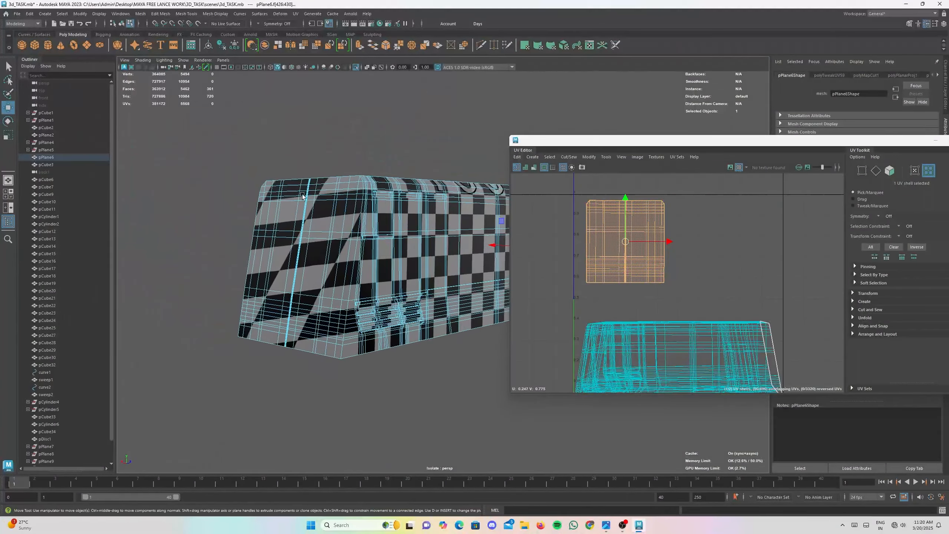
- Select the border edges around the opposite end face and start adding its lower border edges
scroll(303, 195, up, 5)
alt+middle_drag(290, 224, 432, 277)
right_drag(385, 267, 372, 267)
click(382, 302)
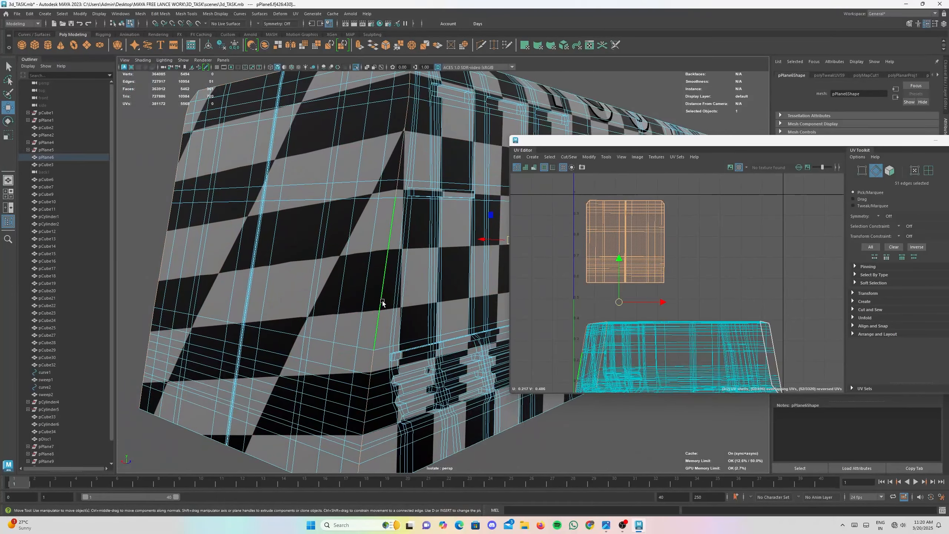
alt+drag(383, 302, 321, 266)
alt+drag(455, 242, 323, 260)
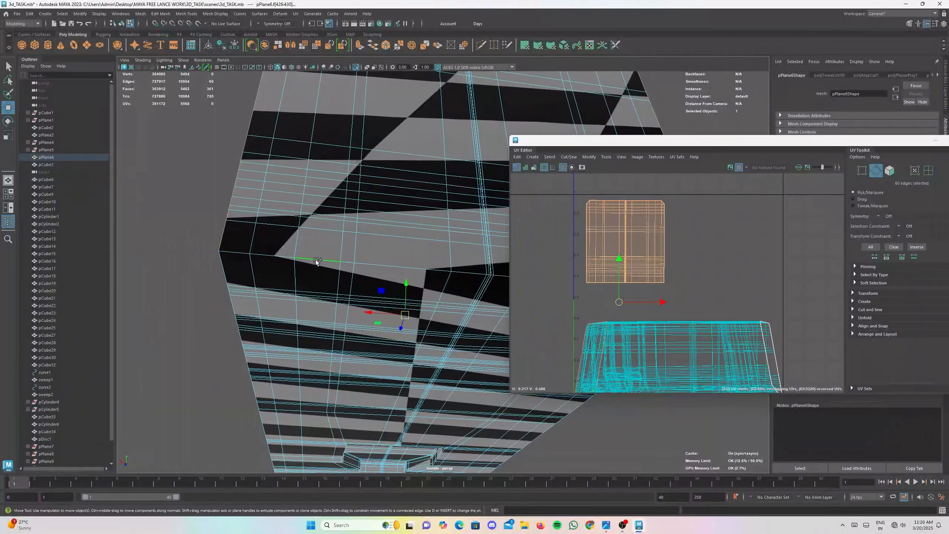
shift+double_click(316, 260)
- Add the remaining short lower border edges near the center seam to complete the opposite end face's edge selection
alt+drag(396, 266, 356, 263)
scroll(363, 277, up, 6)
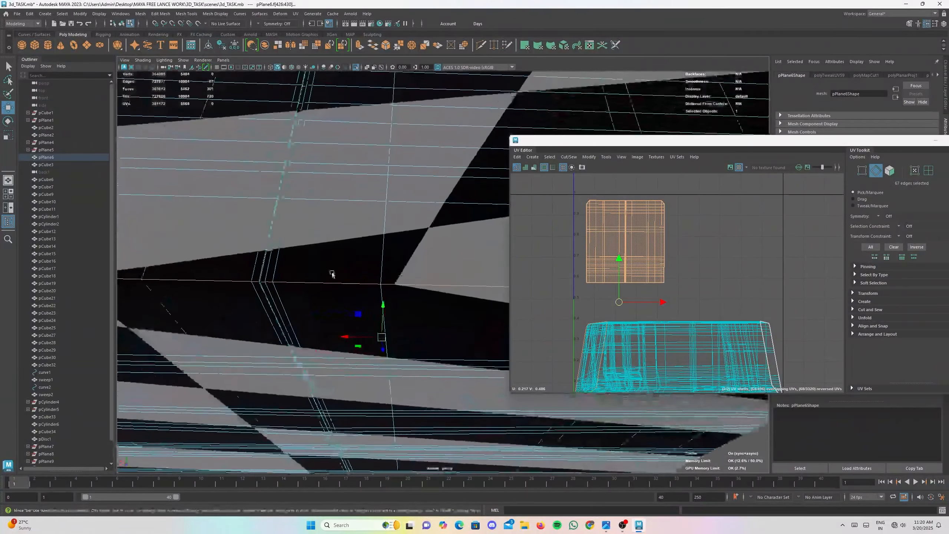
scroll(329, 272, up, 3)
alt+drag(295, 255, 303, 250)
scroll(300, 272, up, 2)
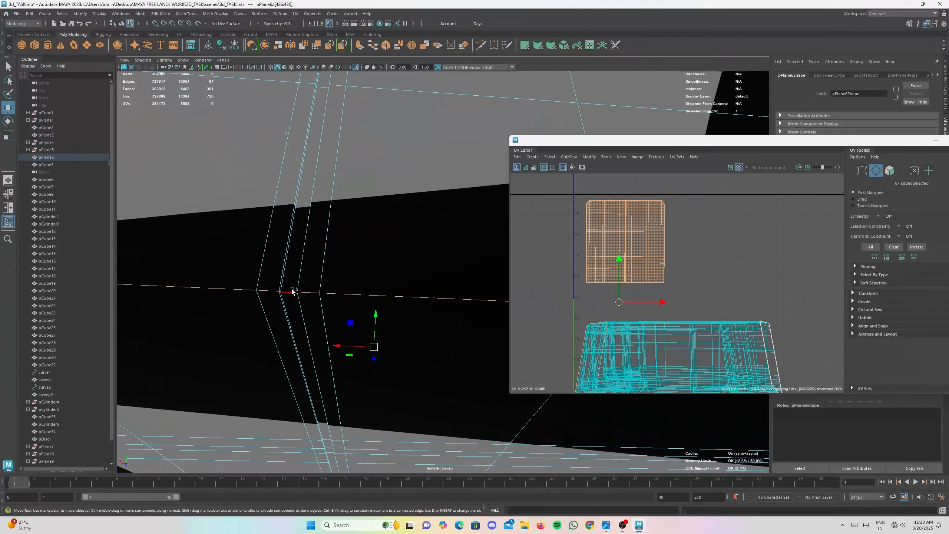
scroll(264, 293, up, 2)
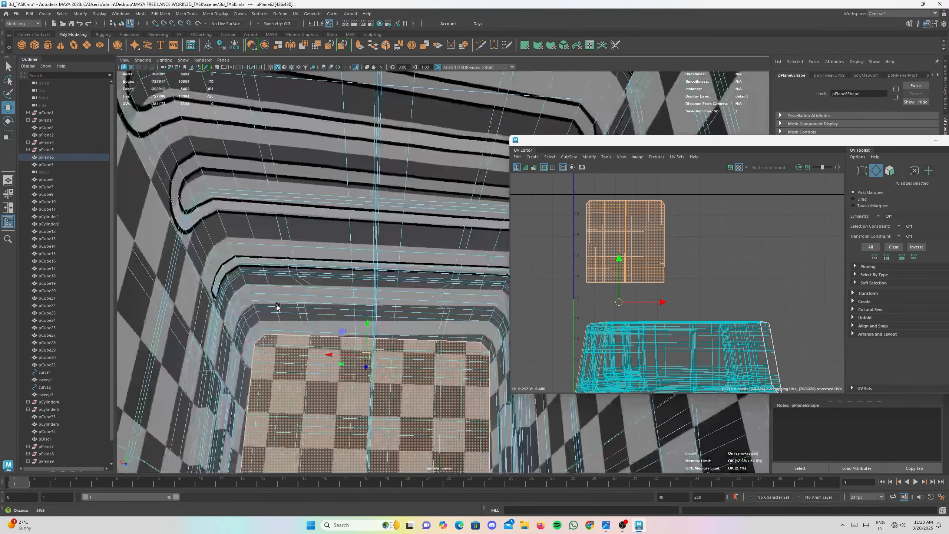
scroll(278, 308, down, 1)
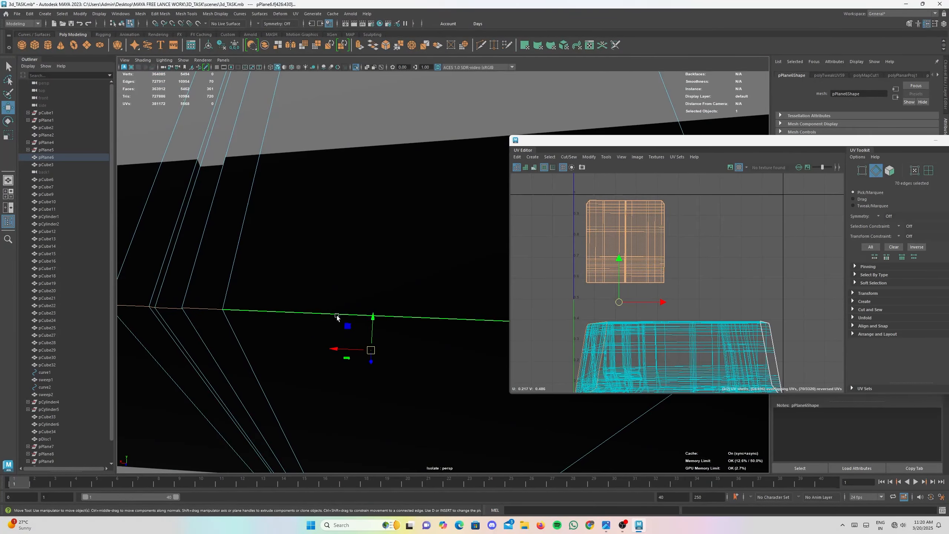
scroll(337, 317, down, 3)
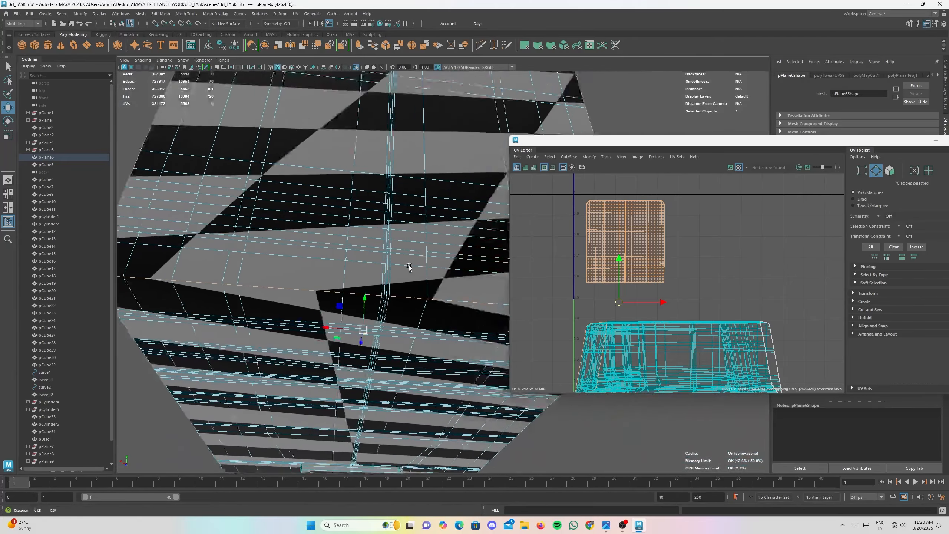
scroll(410, 267, down, 6)
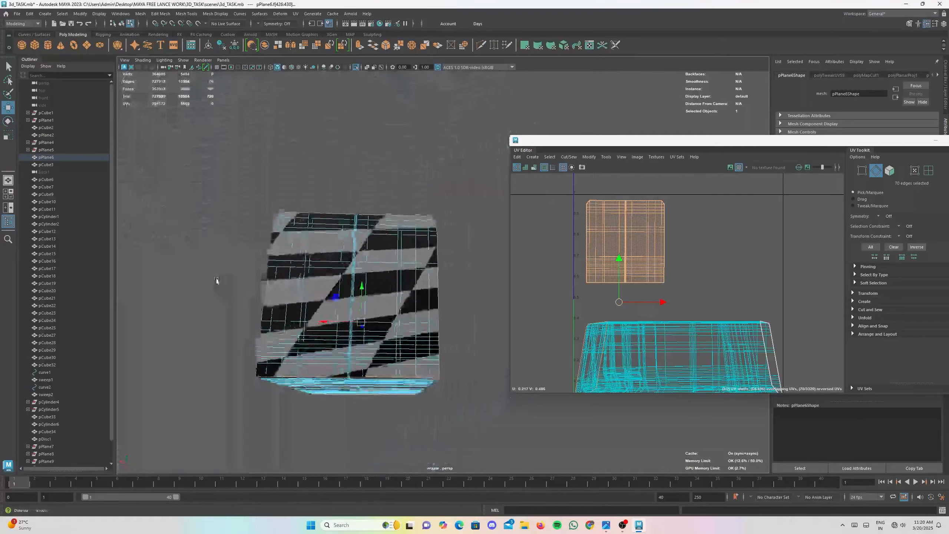
- Cut the UVs along the selected edges and move the opposite end's shell off the main body shell into empty space
scroll(669, 224, down, 3)
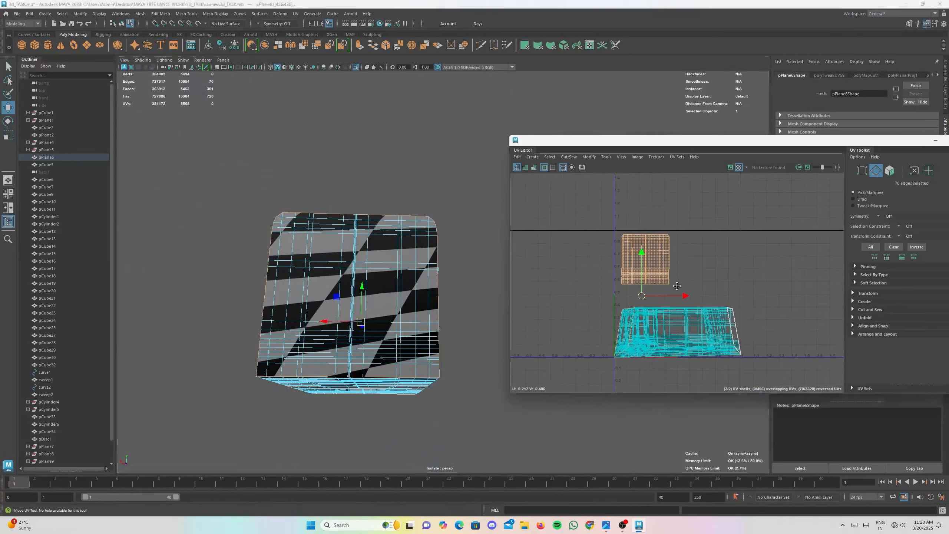
click(570, 157)
click(586, 196)
right_click(629, 251)
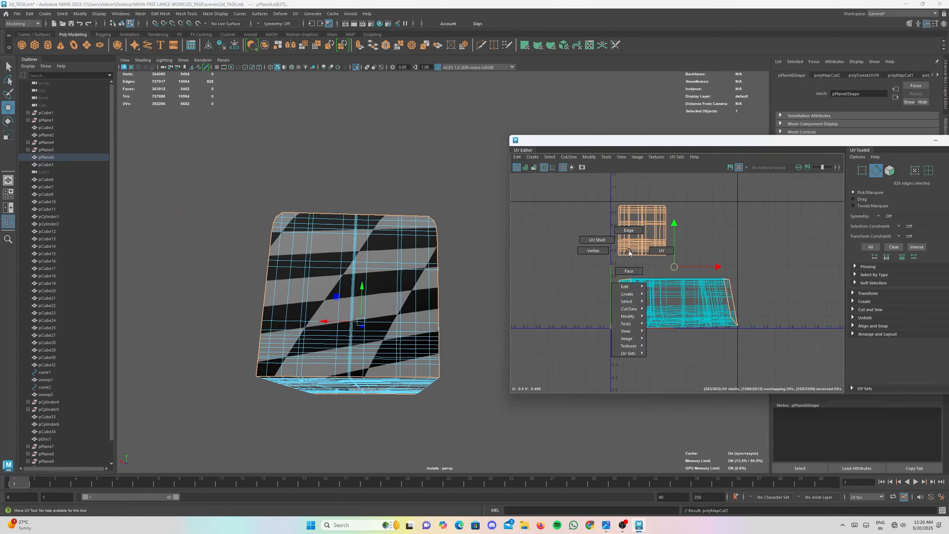
right_drag(629, 251, 564, 242)
click(623, 301)
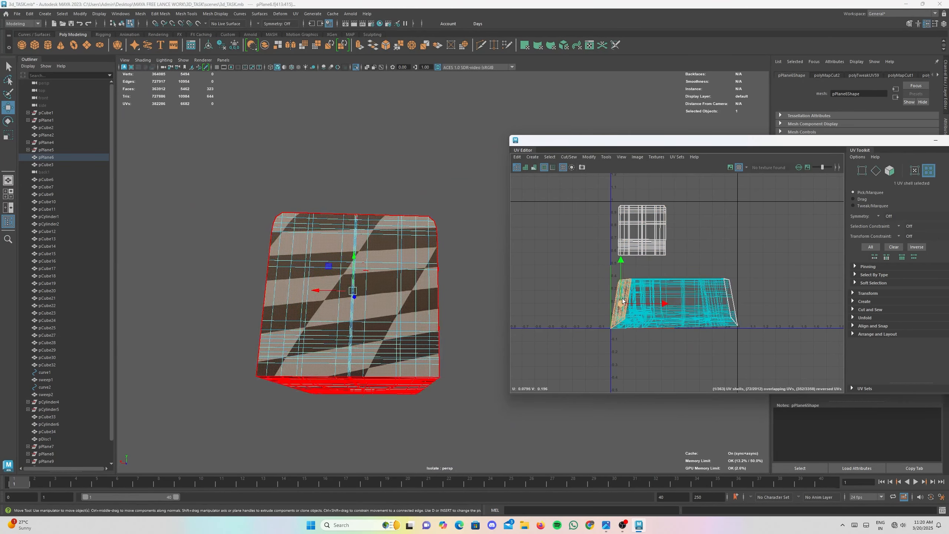
drag(622, 301, 714, 221)
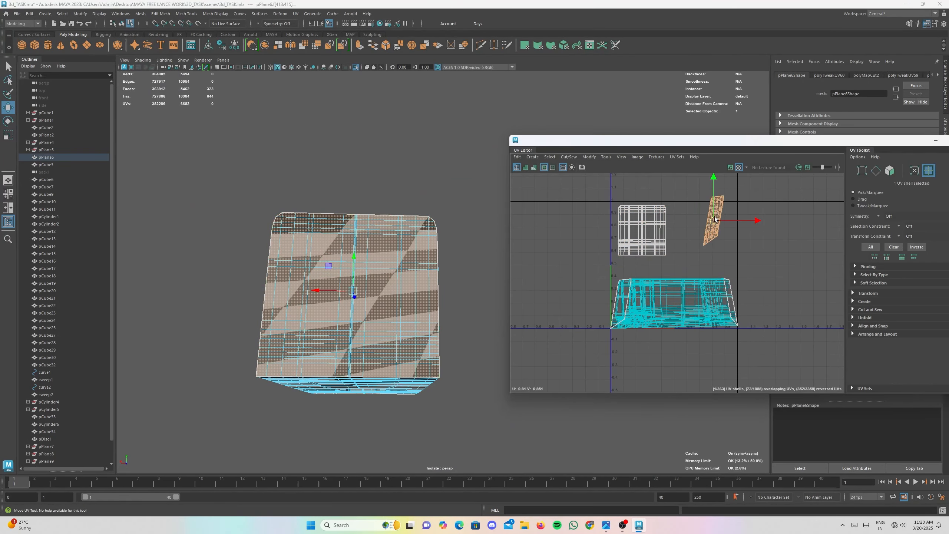
- Unfold the opposite end's shell, scale it up and rotate it upright, placing it just outside the UV tile's right border
click(589, 157)
click(598, 394)
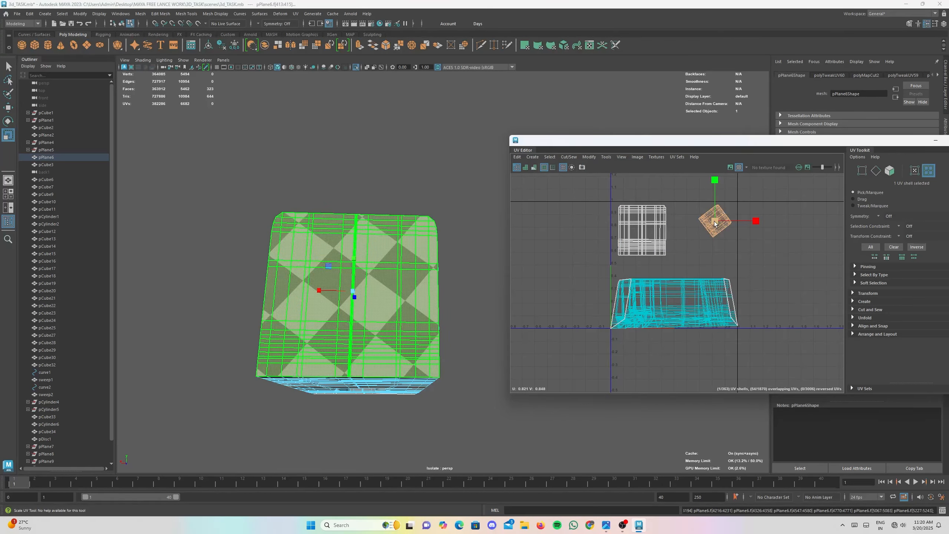
drag(714, 221, 775, 275)
key(e)
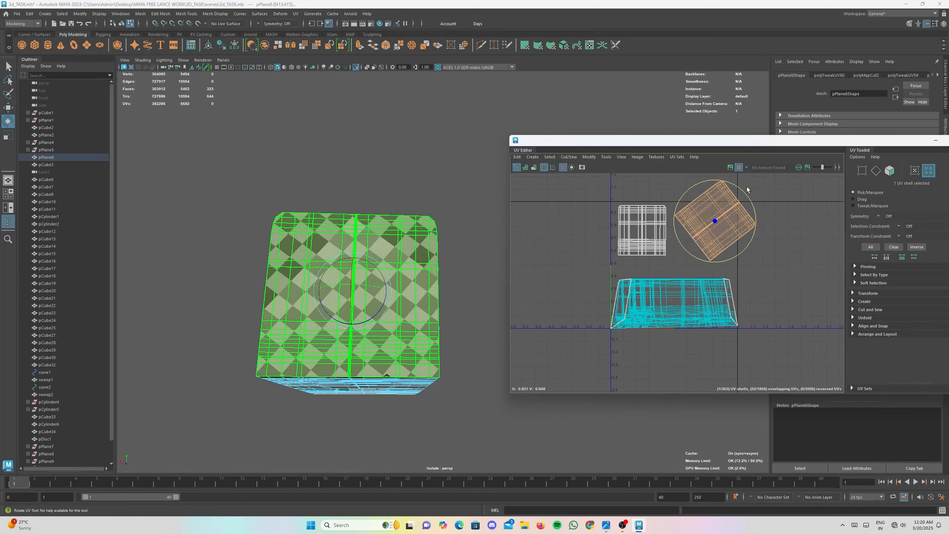
mouse_move(747, 187)
mouse_down()
mouse_move(756, 219)
mouse_move(703, 220)
mouse_move(776, 219)
mouse_up()
key(w)
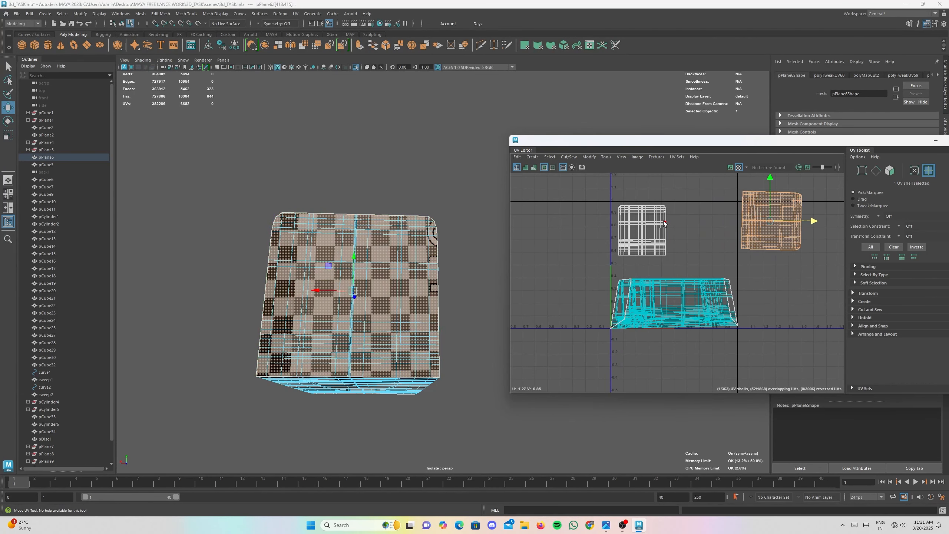
- Try to select the first end shell as one whole UV shell and check it against the main body shell
click(652, 225)
right_drag(652, 225, 575, 204)
click(640, 225)
right_drag(731, 202, 674, 167)
click(658, 233)
right_drag(649, 238, 584, 205)
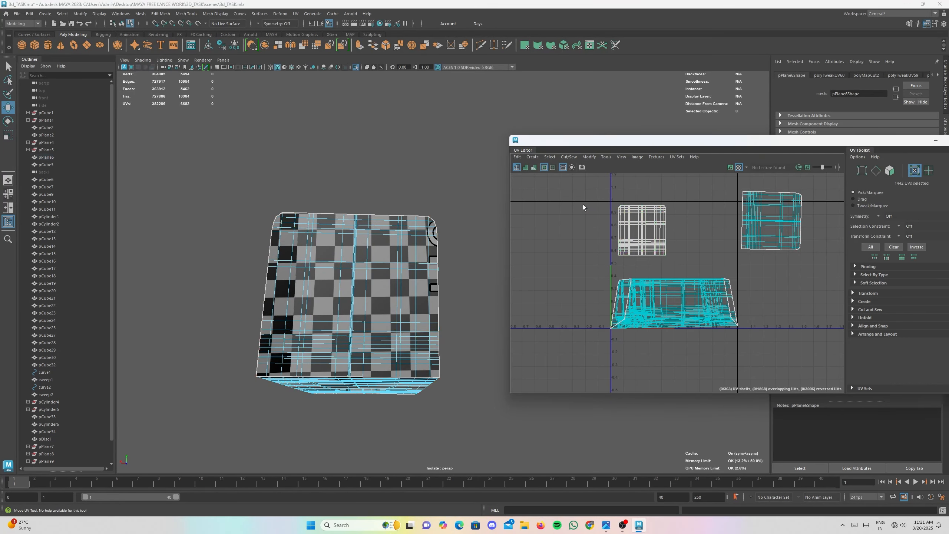
scroll(574, 285, down, 5)
click(613, 294)
click(697, 284)
scroll(697, 284, up, 1)
click(606, 294)
click(605, 294)
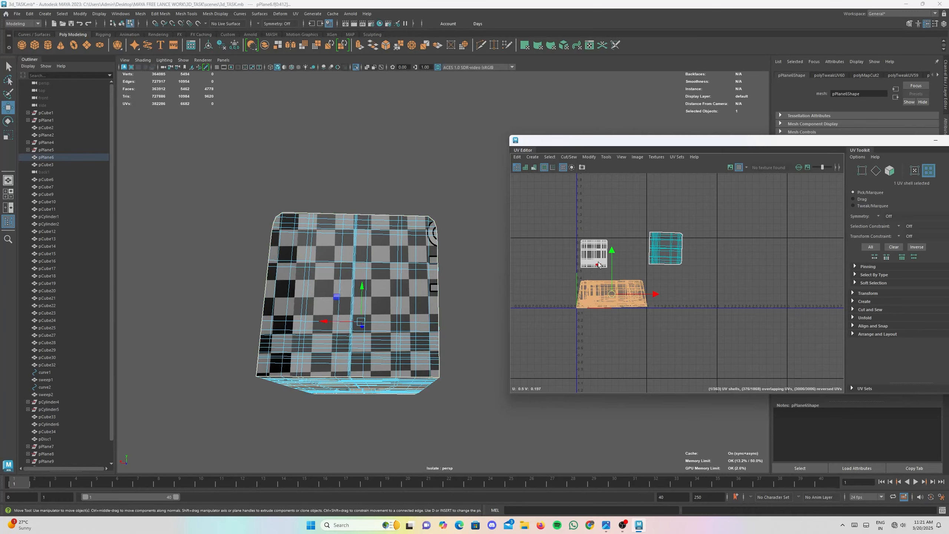
right_click(598, 262)
click(658, 258)
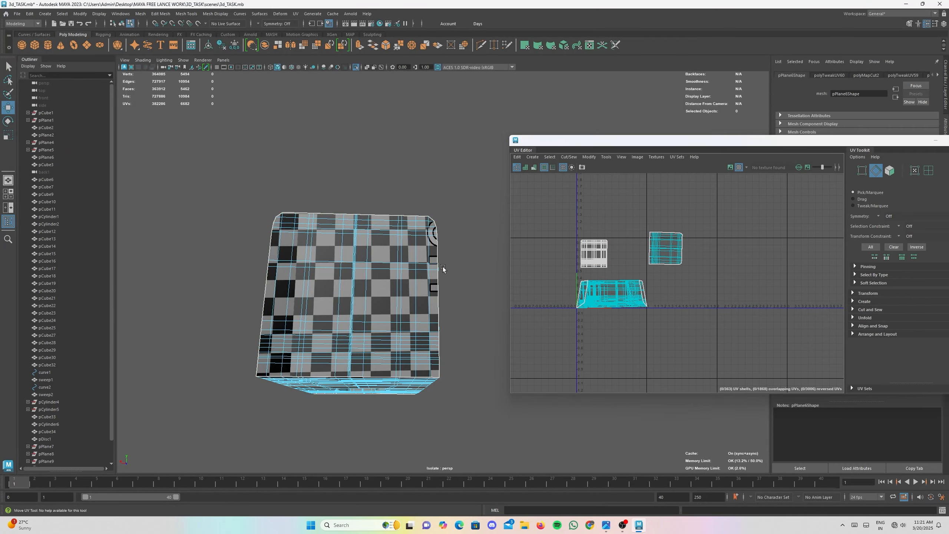
- Check the UV borders on the first end face of the model and return the body to object mode
alt+drag(442, 267, 387, 282)
alt+middle_drag(387, 281, 186, 281)
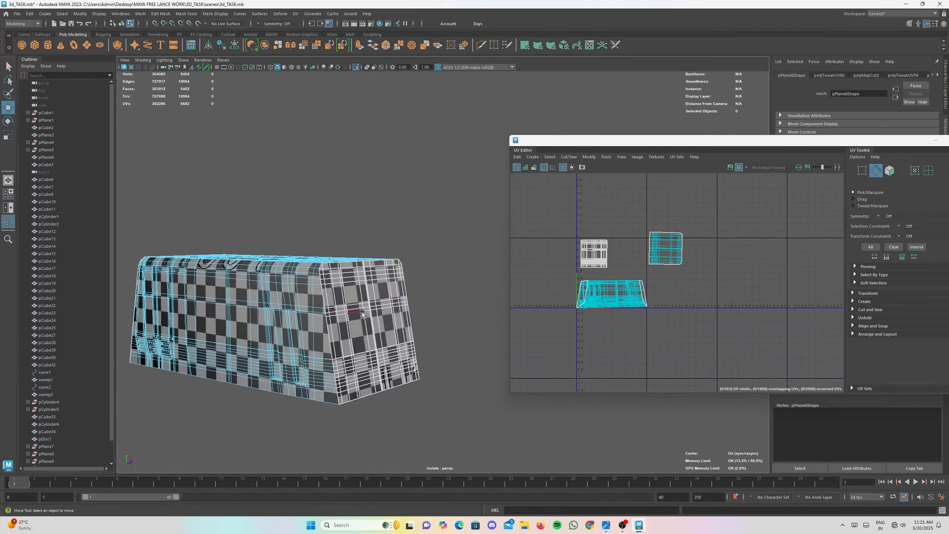
right_drag(364, 317, 398, 295)
scroll(568, 278, up, 3)
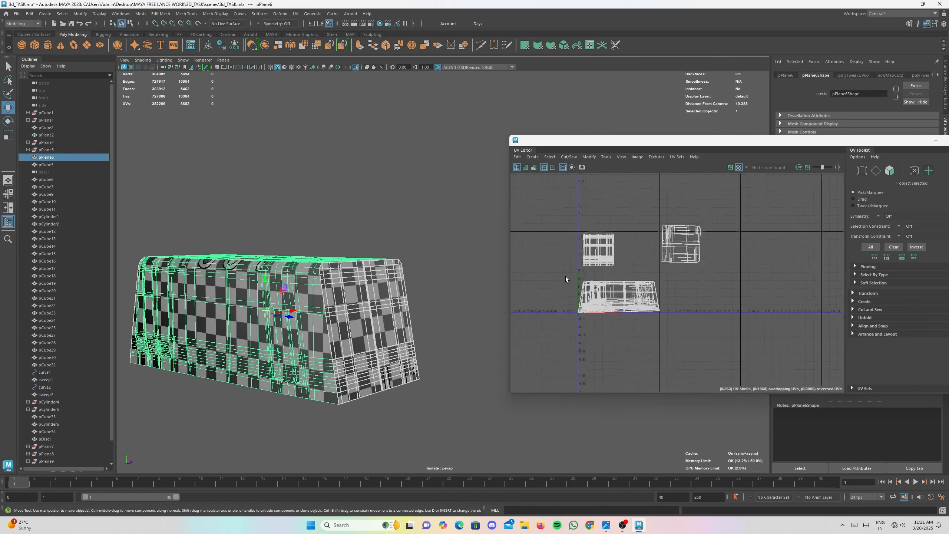
- Undo the opposite end's unfold, UV cut and border edge selection
key(ctrl+z)
click(381, 295)
scroll(680, 233, up, 1)
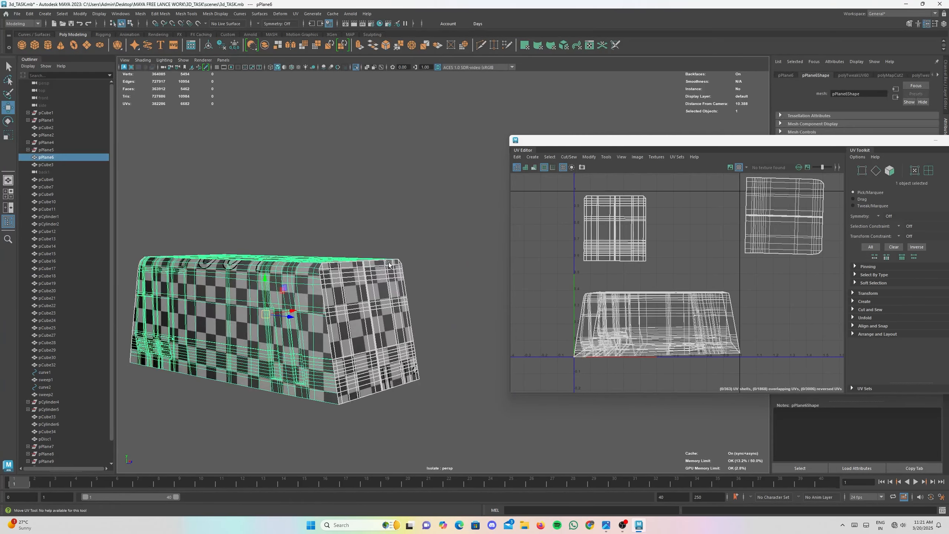
key(ctrl+z)
key(ctrl+z)
key(ctrl+z)
key(ctrl+z)
key(ctrl+z)
key(ctrl+z)
key(ctrl+z)
key(ctrl+z)
key(ctrl+z)
key(ctrl+z)
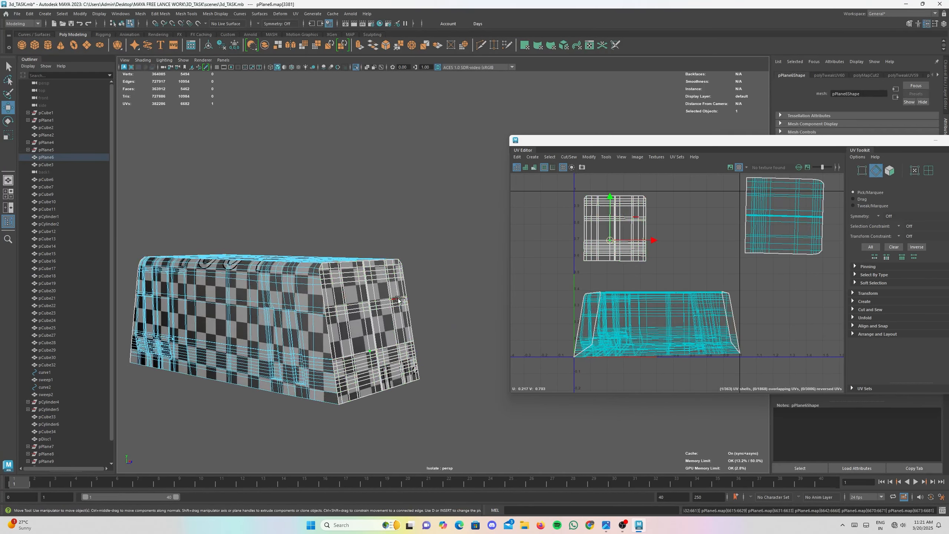
key(ctrl+z)
key(ctrl+z)
key(ctrl+z)
key(ctrl+z)
key(ctrl+z)
key(ctrl+z)
key(ctrl+z)
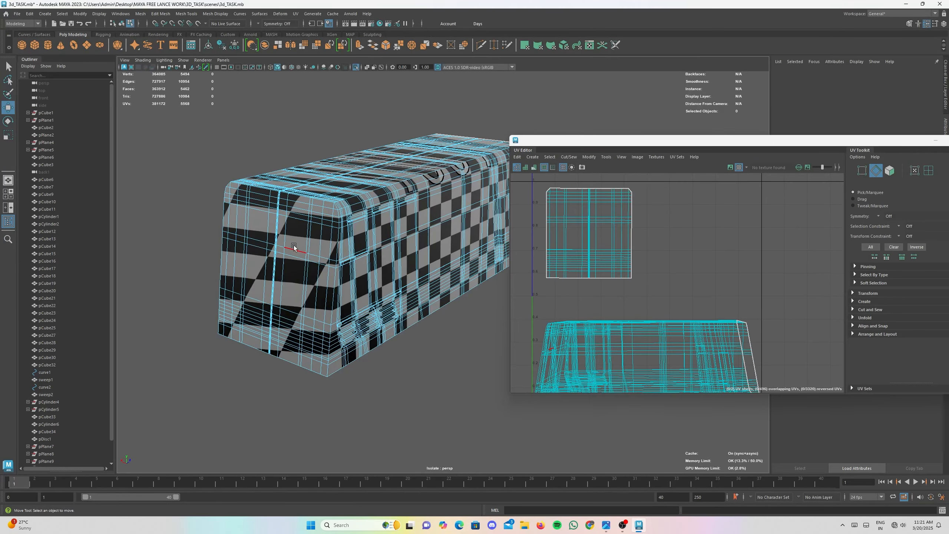
scroll(293, 244, up, 5)
alt+middle_drag(290, 244, 339, 219)
alt+middle_drag(375, 185, 379, 229)
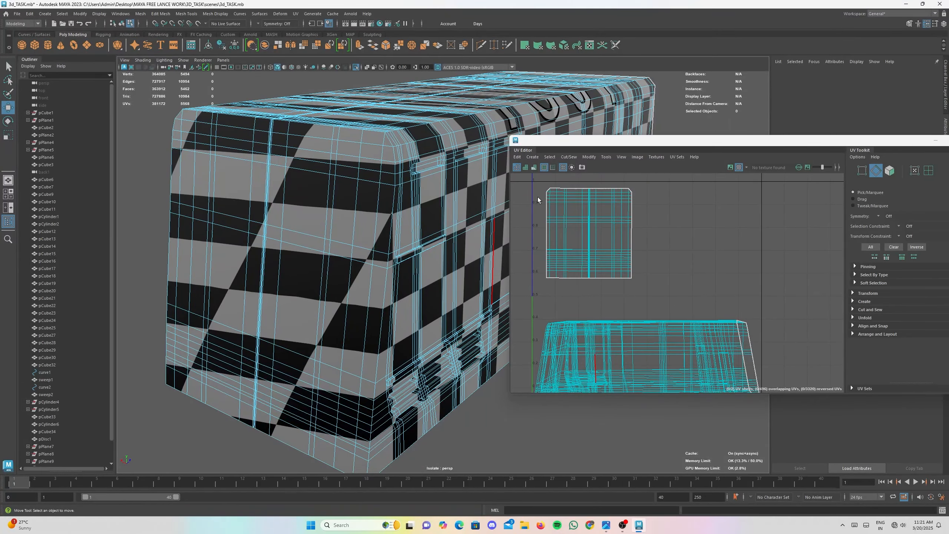
- Select the side and top border edges of the main body's uncut end face
scroll(558, 200, up, 3)
alt+middle_drag(558, 199, 575, 234)
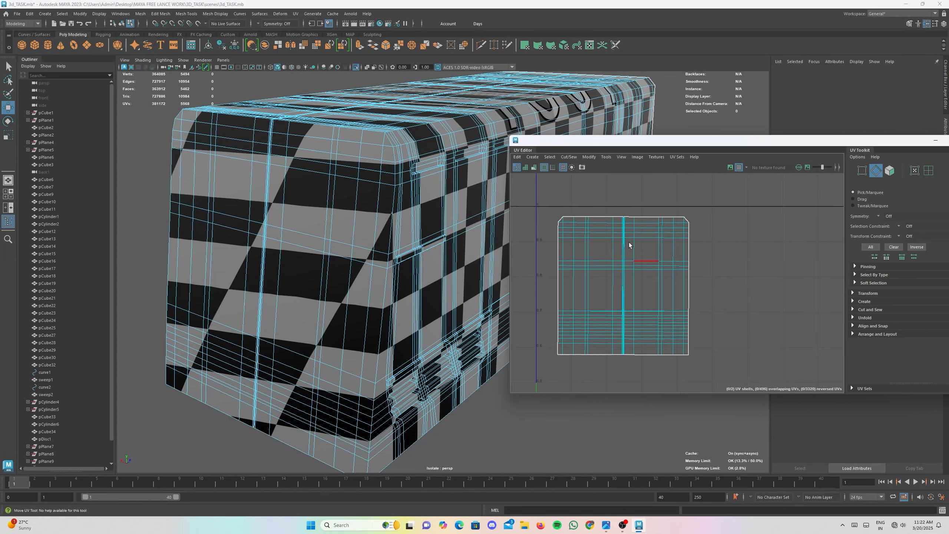
scroll(375, 245, up, 4)
alt+drag(342, 264, 313, 265)
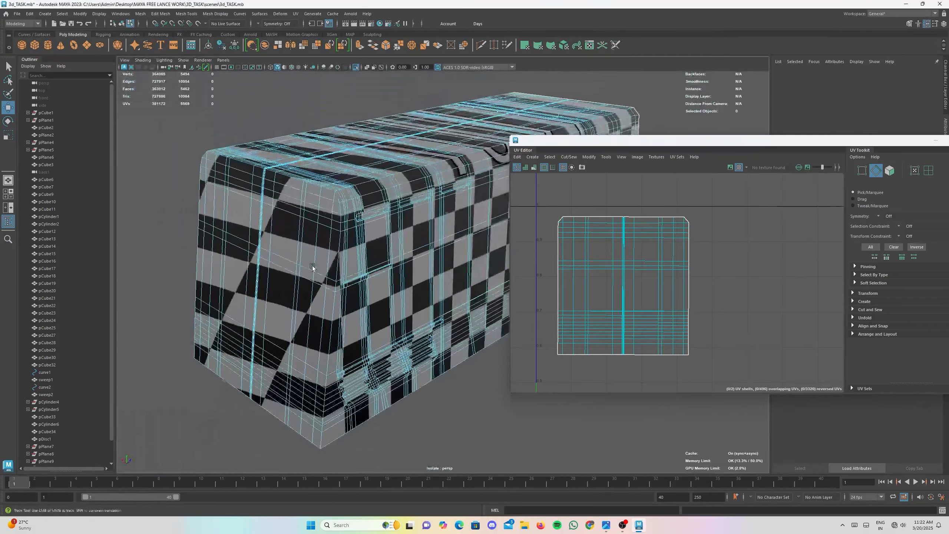
alt+middle_drag(314, 265, 323, 256)
right_drag(350, 236, 353, 221)
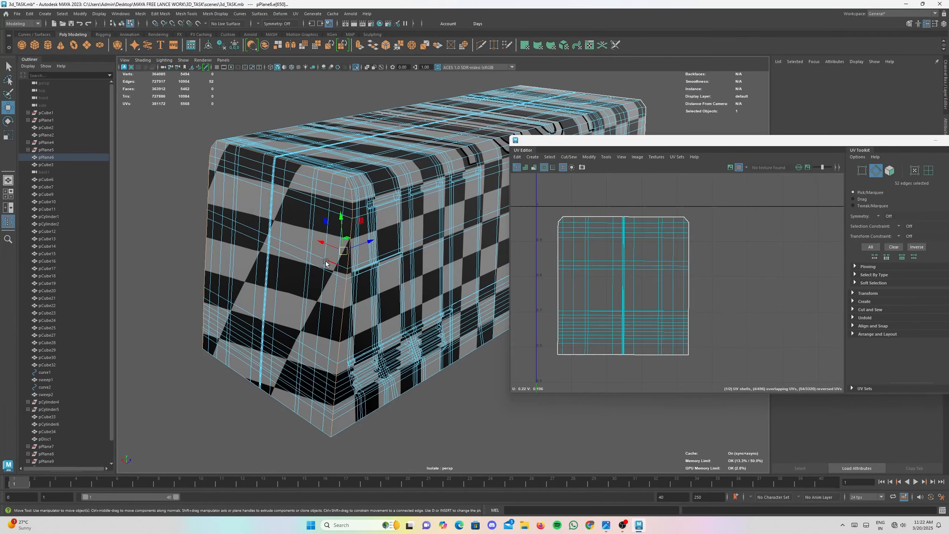
- Add the bottom border edges of the same end face to the selection to close the loop
scroll(327, 281, up, 1)
alt+drag(328, 284, 342, 220)
alt+middle_drag(342, 221, 360, 251)
scroll(360, 251, up, 1)
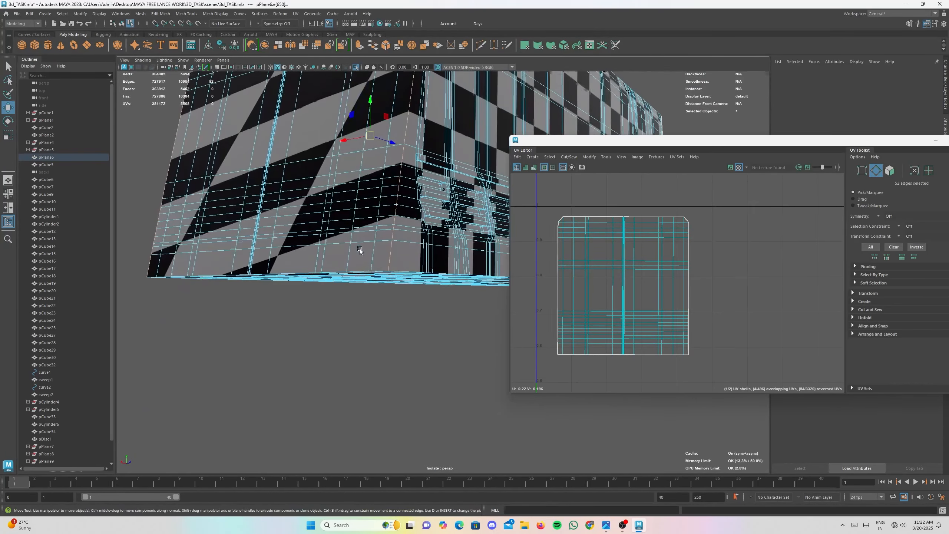
alt+drag(337, 245, 342, 234)
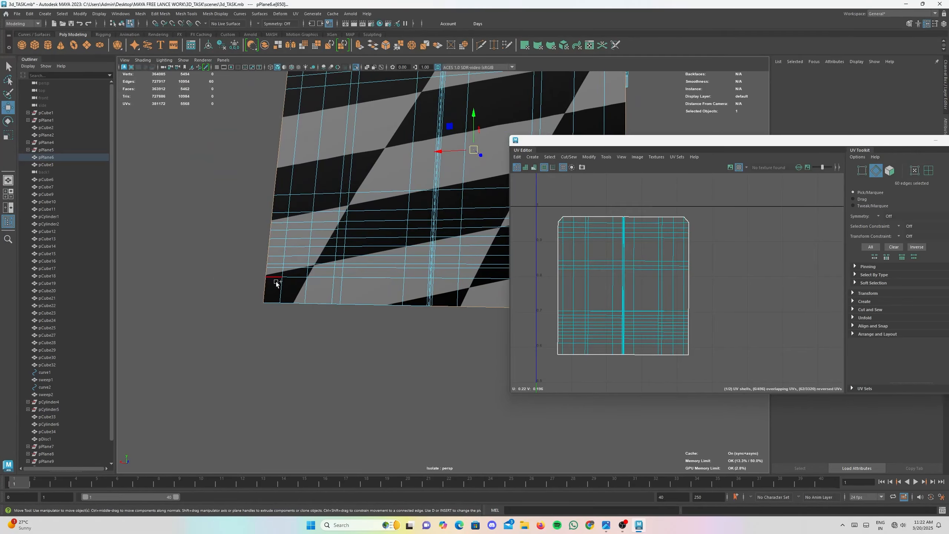
alt+drag(335, 292, 358, 208)
scroll(313, 183, up, 3)
alt+drag(313, 183, 327, 179)
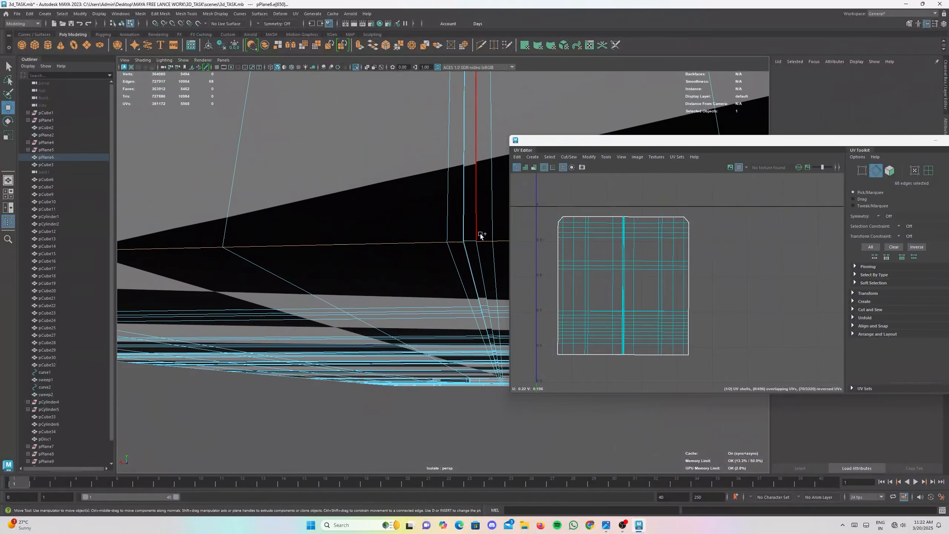
scroll(440, 277, down, 5)
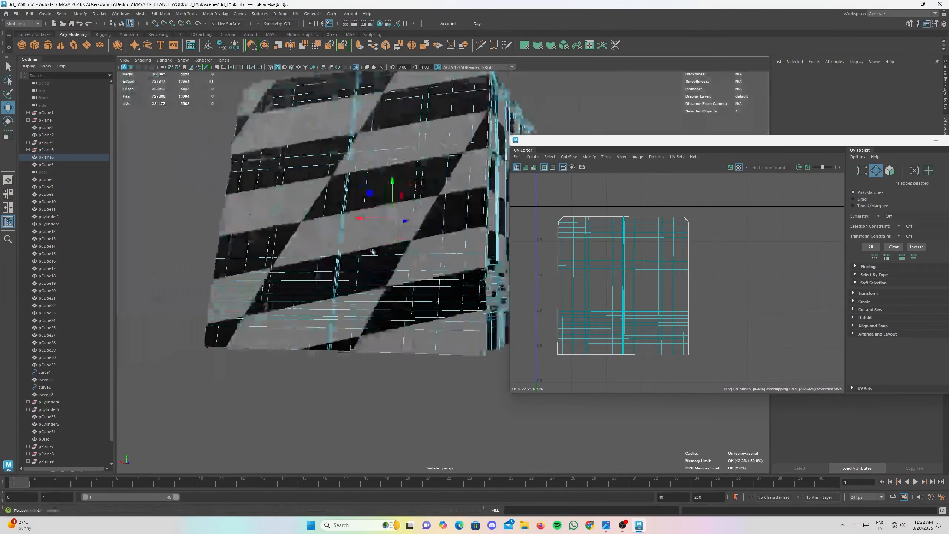
scroll(679, 228, down, 3)
scroll(679, 228, down, 3)
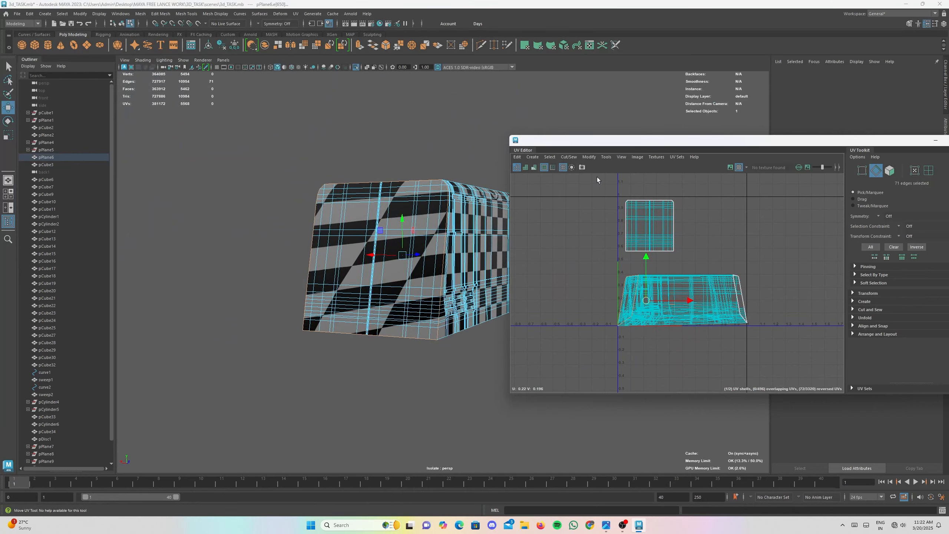
- Cut the UVs along the selected loop and move the freed end shell above the main body shell
click(569, 158)
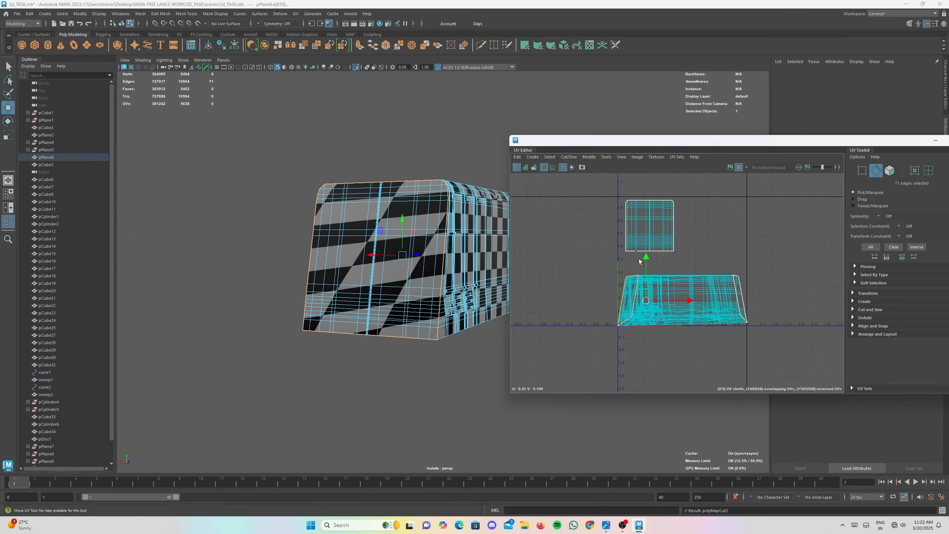
click(625, 301)
drag(627, 298, 710, 235)
- Unfold the separated end shell, scale it up to the first end shell's size and rotate it upright
click(590, 158)
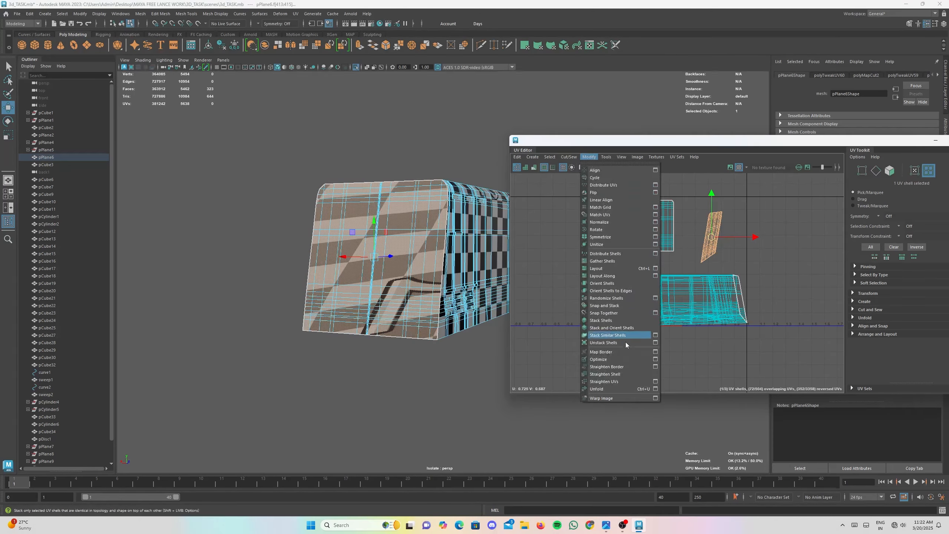
click(609, 388)
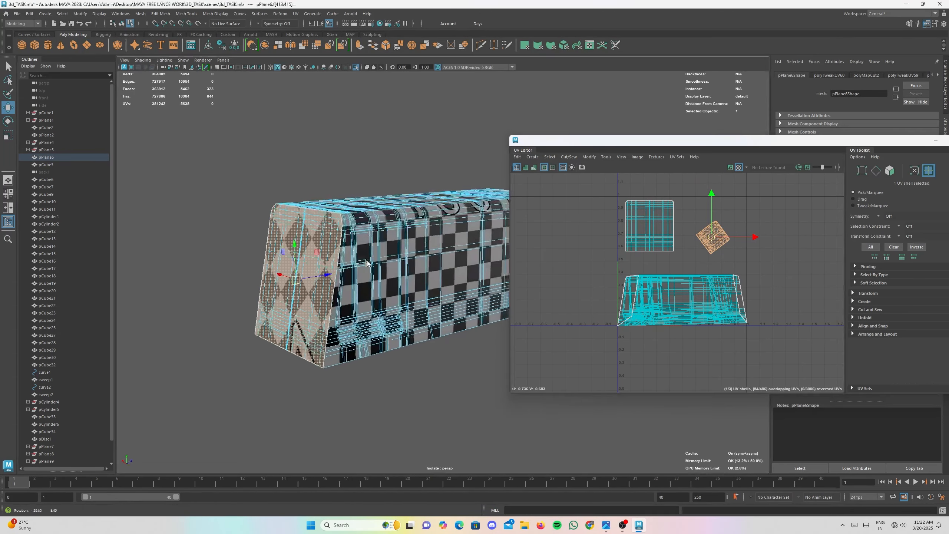
key(r)
drag(719, 242, 757, 223)
drag(711, 196, 709, 196)
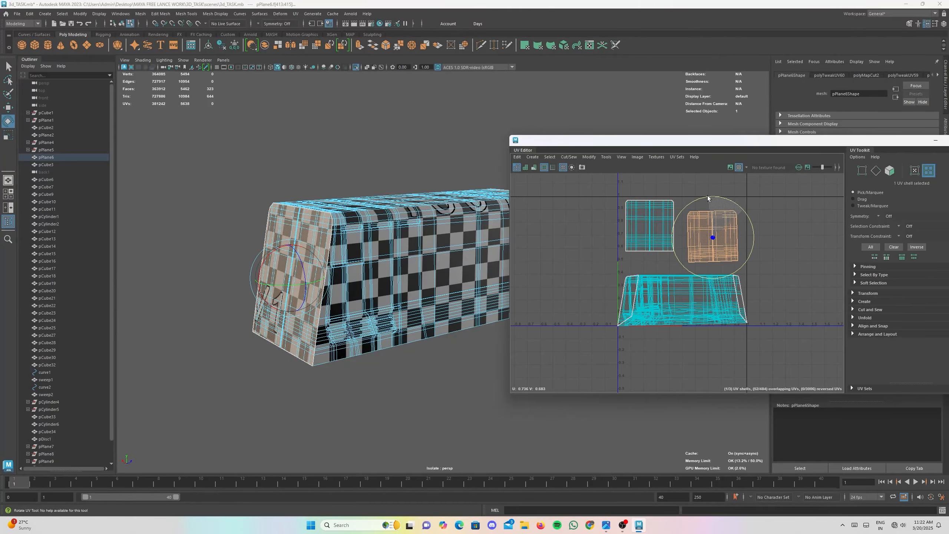
- Compare the checkers on the end faces, then stack both end shells and move them together just outside the UV tile's right border
scroll(318, 278, up, 3)
alt+drag(317, 278, 402, 314)
alt+drag(217, 263, 339, 266)
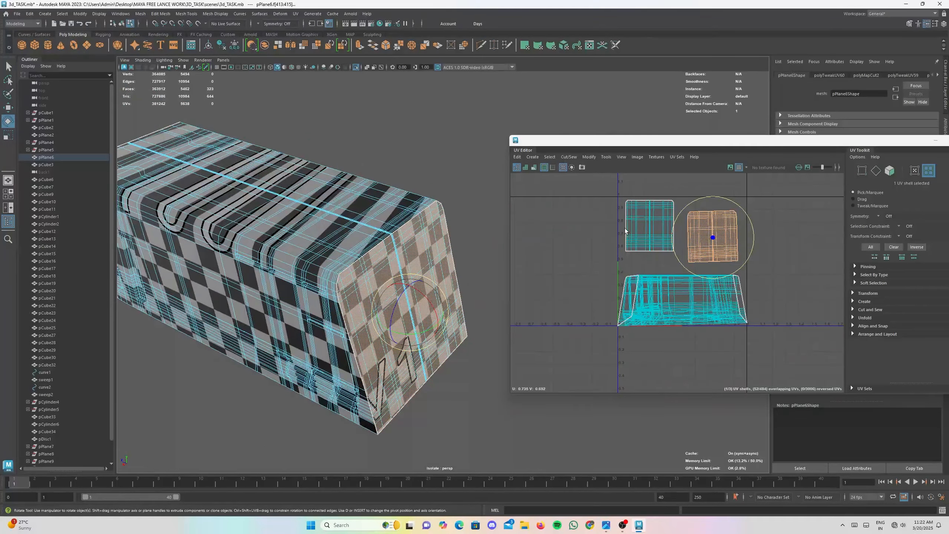
drag(598, 203, 751, 245)
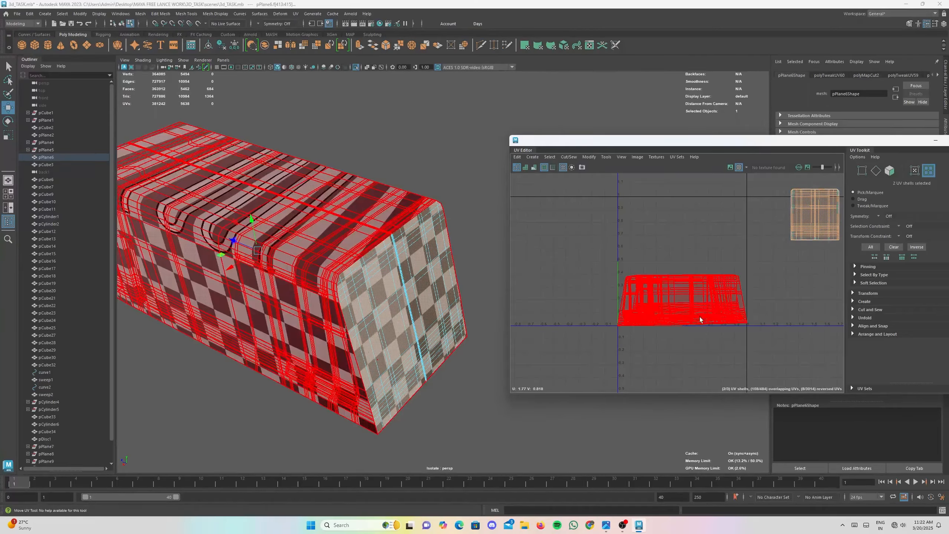
- Move the main body's UV shell up within the tile to free space beneath it
click(678, 304)
drag(682, 256, 682, 205)
alt+drag(436, 307, 405, 299)
scroll(405, 299, up, 3)
alt+right_drag(405, 299, 419, 297)
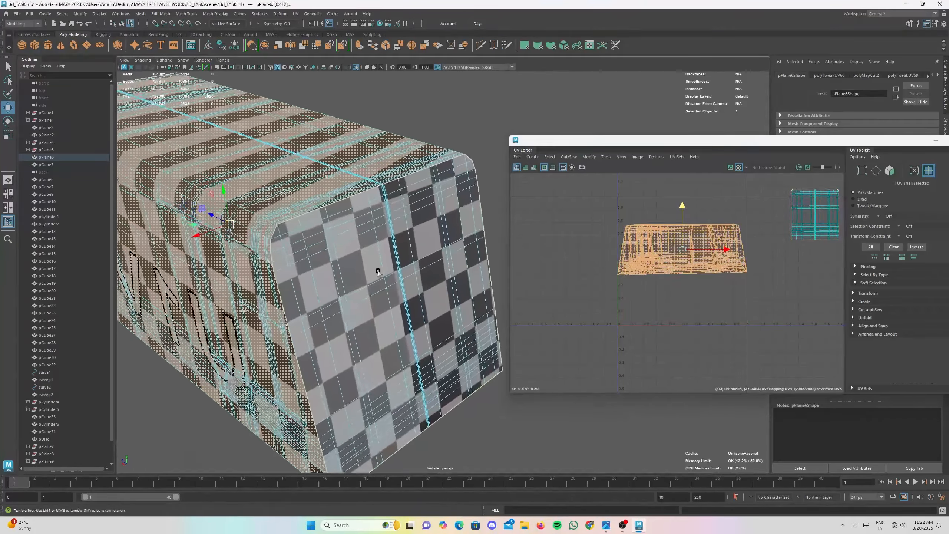
- Switch the body to edge selection and select the lengthwise border edges around its underside
alt+drag(344, 270, 251, 210)
right_drag(254, 204, 277, 206)
right_drag(315, 175, 314, 155)
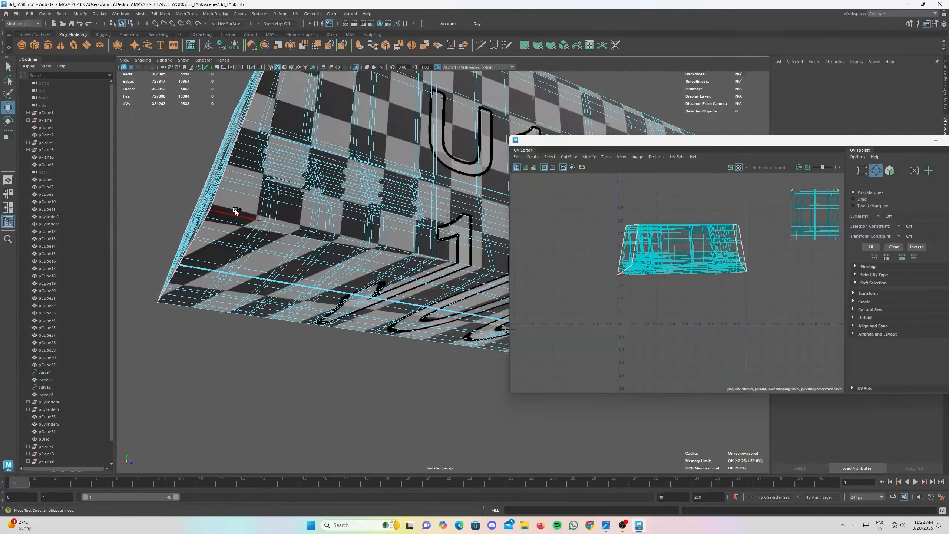
alt+drag(235, 222, 240, 304)
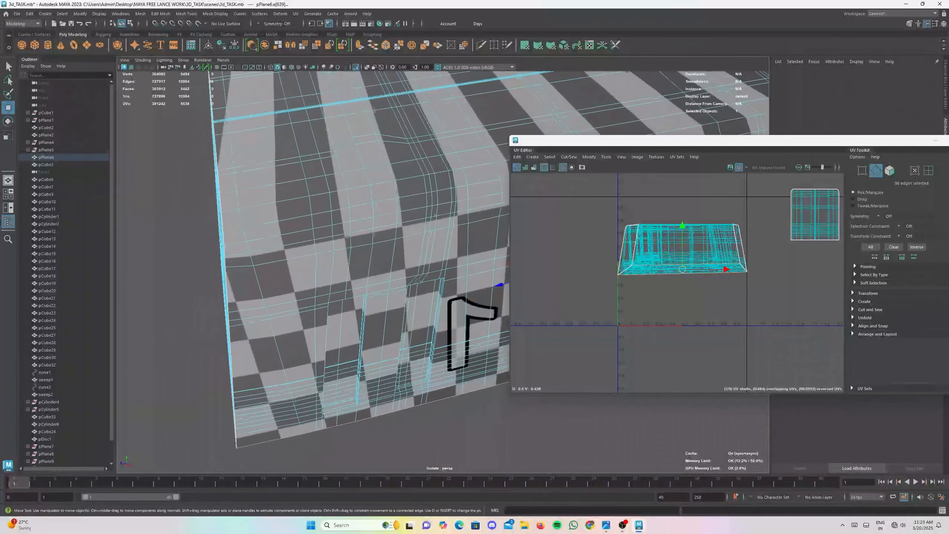
alt+drag(255, 237, 344, 258)
- Preview the body smoothed, then try adding the lengthwise edge loops at the end face's upper corner to the selection
key(3)
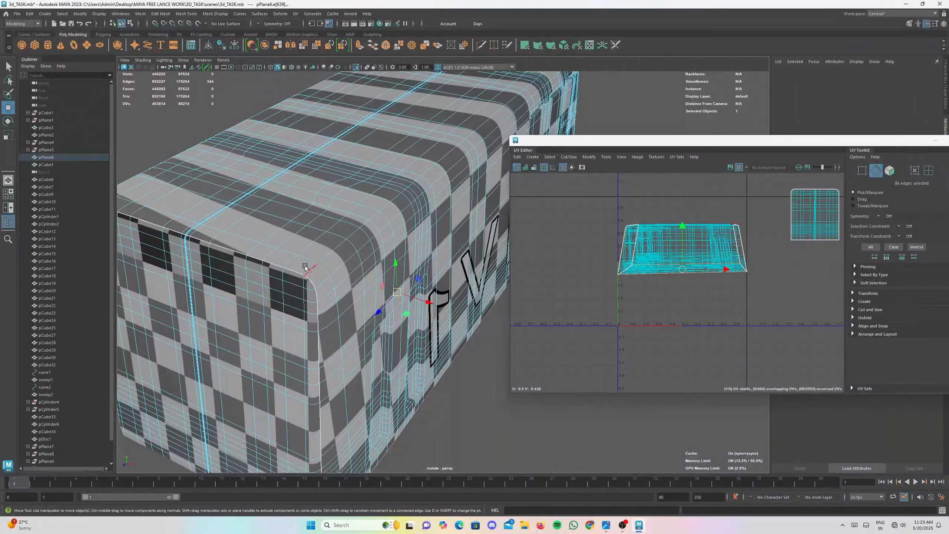
key(1)
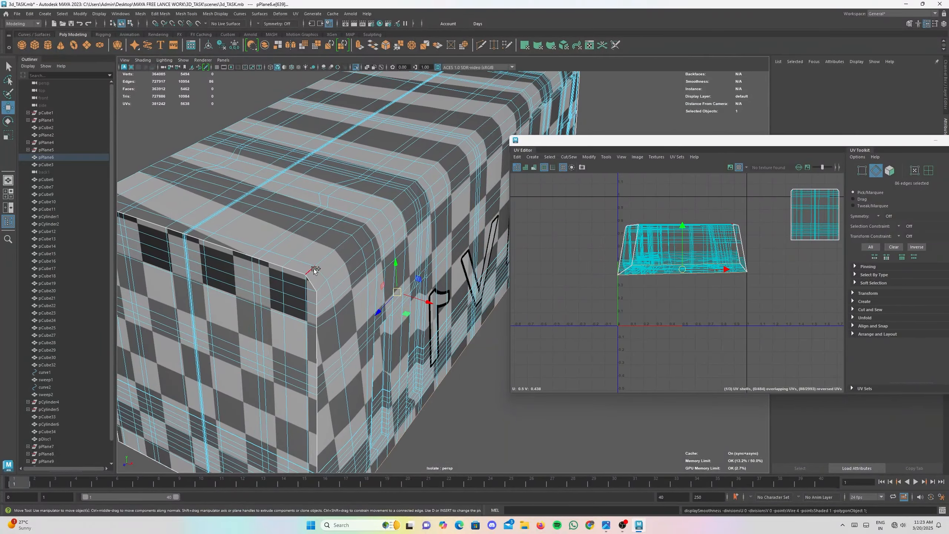
shift+click(314, 268)
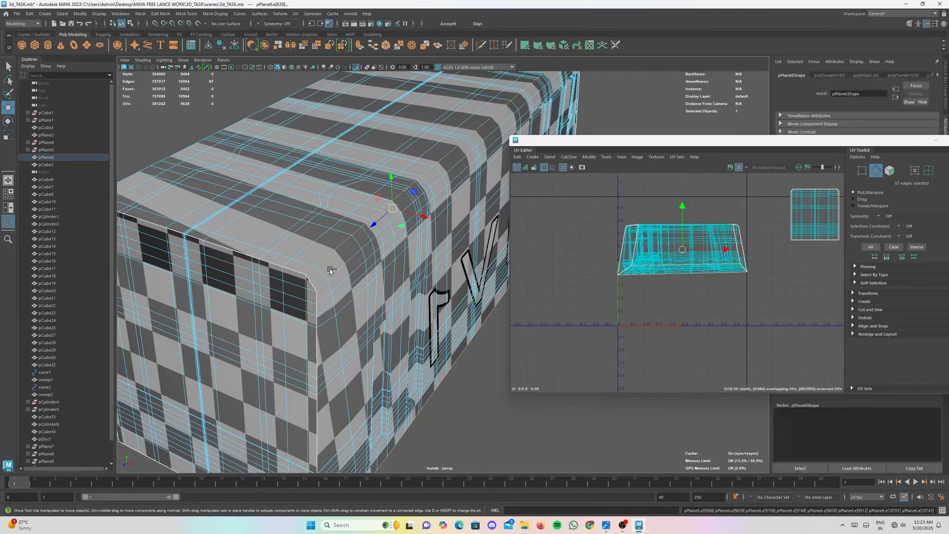
double_click(323, 281)
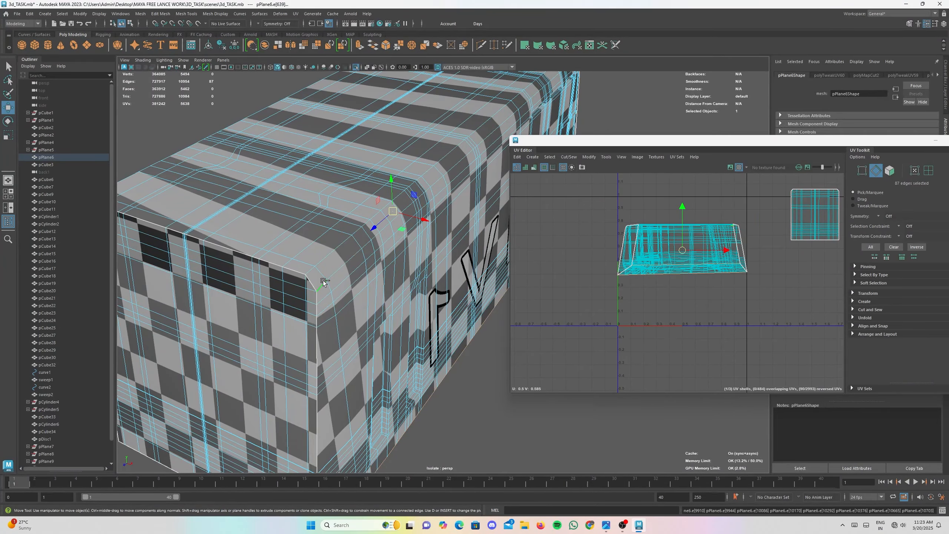
scroll(351, 284, down, 5)
alt+drag(350, 284, 318, 294)
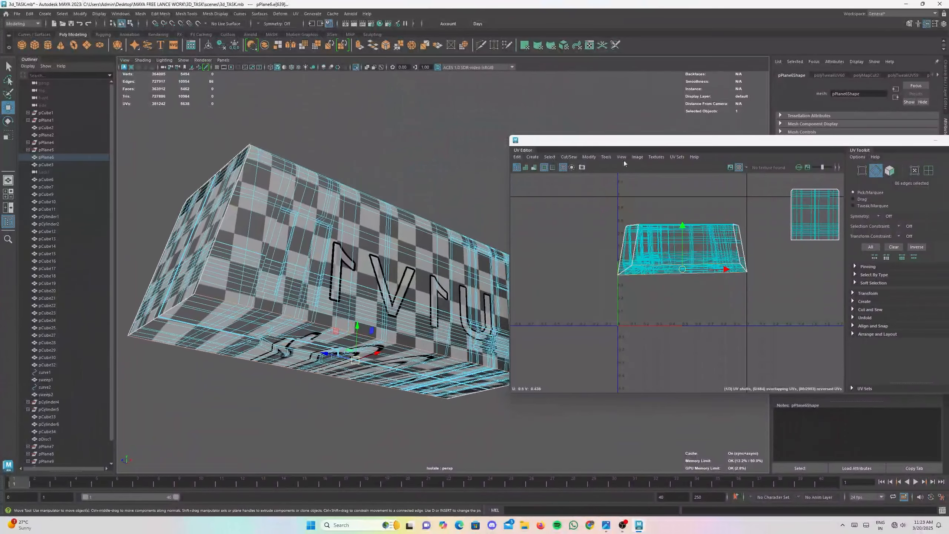
- Cut the UVs along the underside border edges and move the bottom shell below the main body shell
click(569, 157)
click(580, 197)
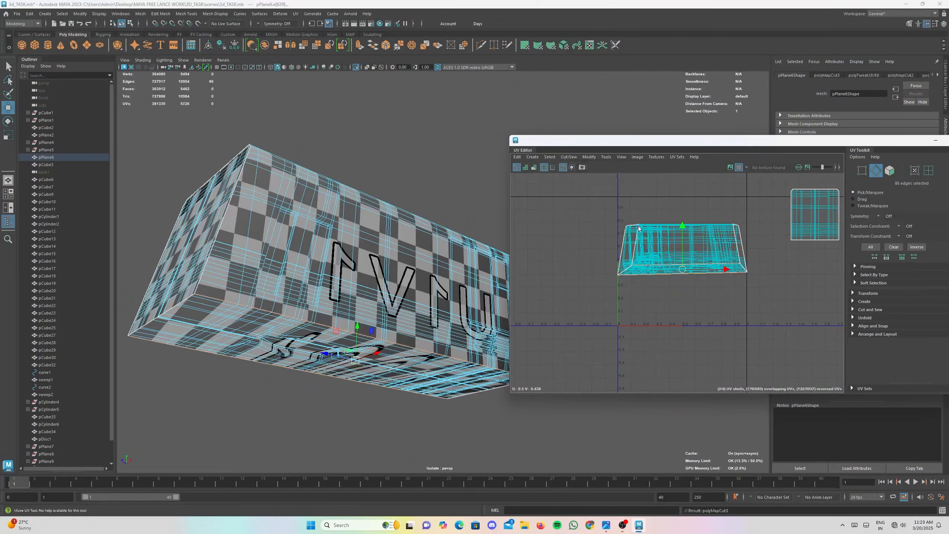
right_drag(590, 221, 624, 243)
click(681, 270)
drag(682, 228, 683, 264)
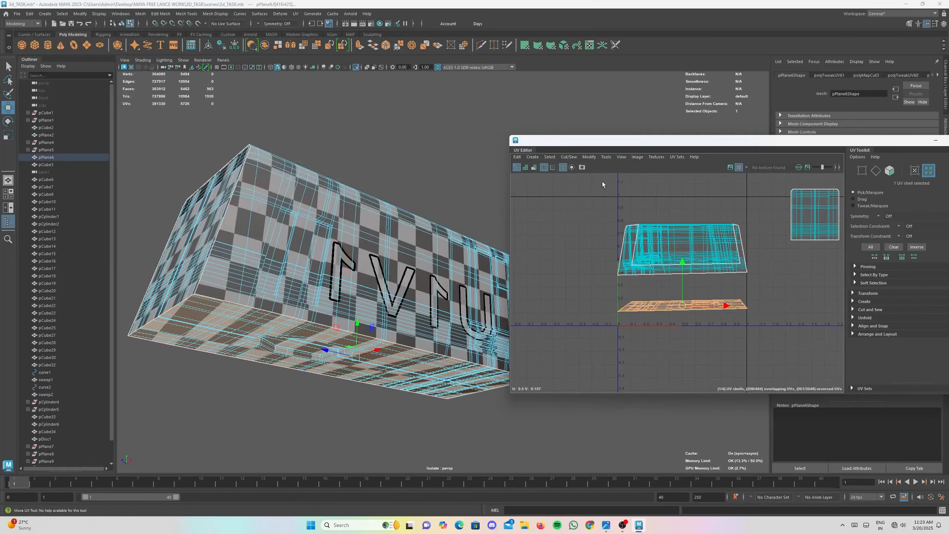
- Unfold the bottom shell and check the resulting checkers on the model's underside
click(589, 159)
click(594, 392)
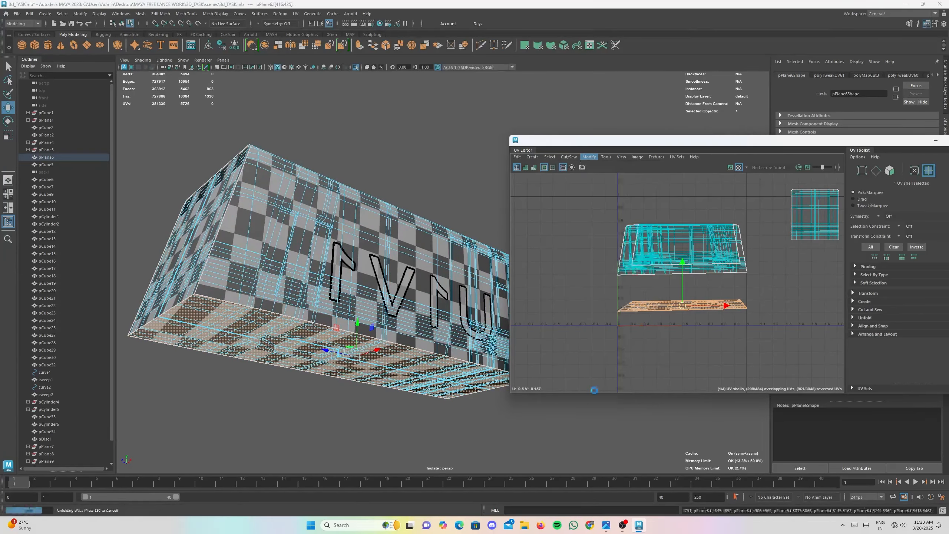
alt+drag(351, 288, 398, 258)
alt+middle_drag(381, 220, 391, 259)
alt+drag(393, 228, 348, 299)
alt+drag(245, 419, 253, 383)
- Return the body to object mode and examine the recesses on its underside and sides without the checker display
click(427, 106)
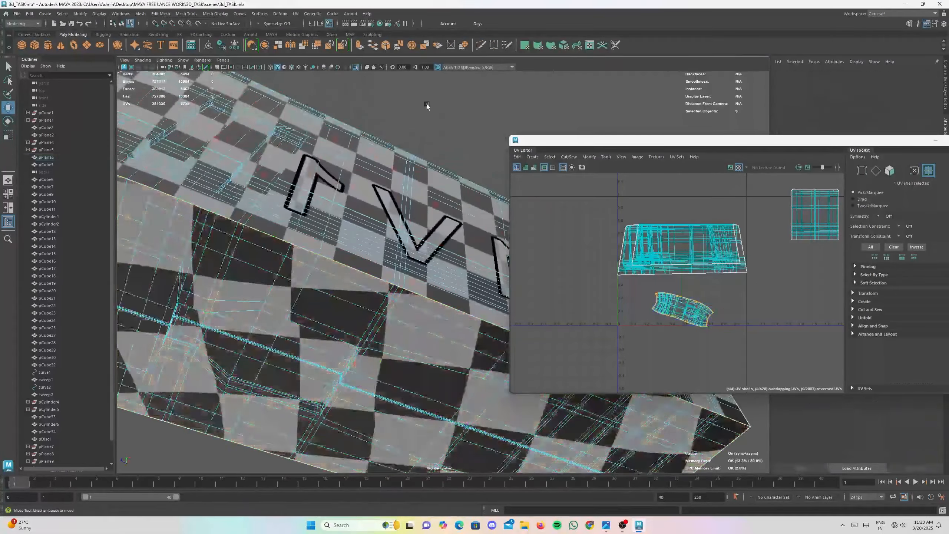
right_drag(369, 165, 409, 149)
click(426, 123)
alt+drag(391, 199, 380, 189)
click(379, 188)
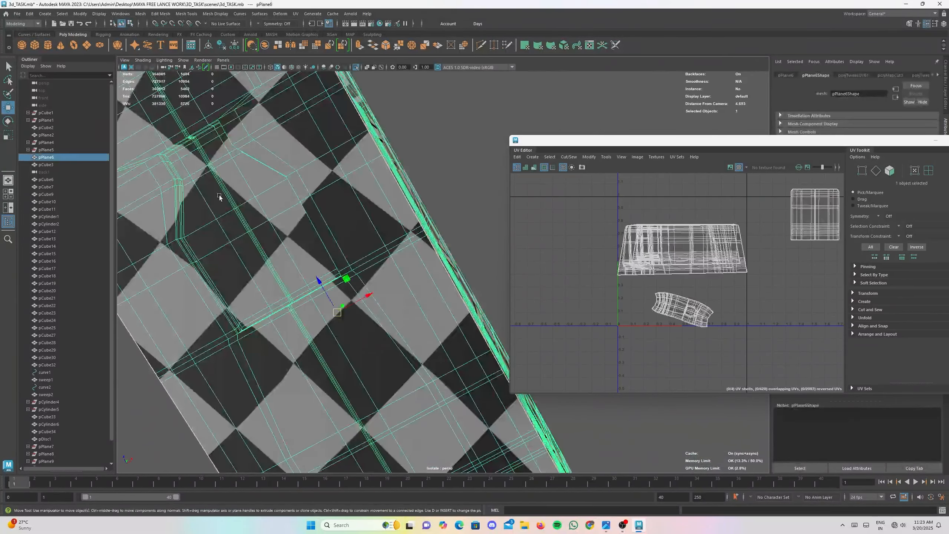
alt+drag(174, 181, 198, 180)
click(402, 155)
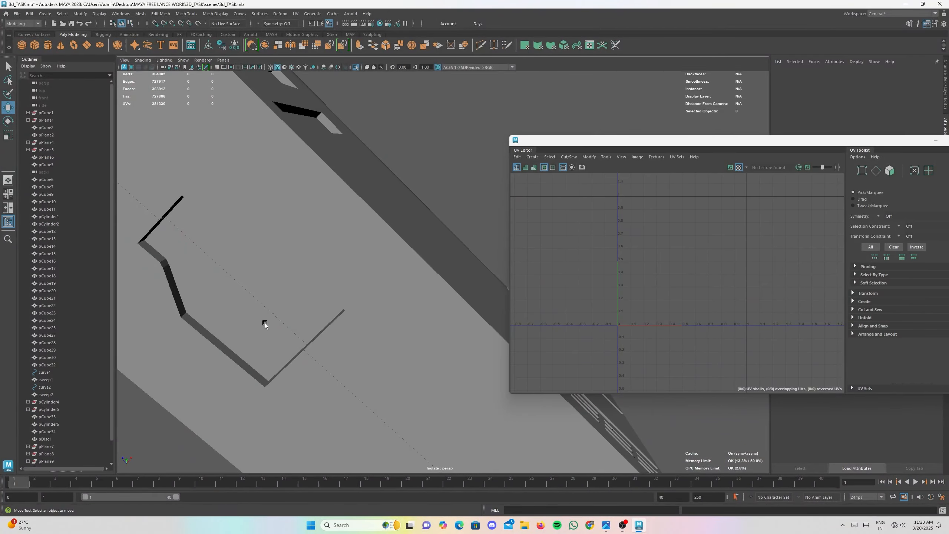
alt+drag(231, 282, 299, 222)
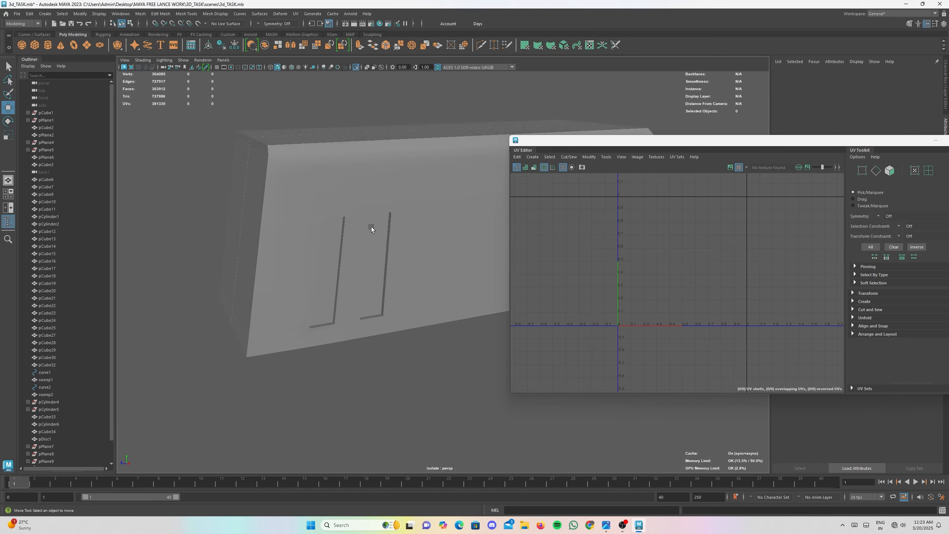
alt+drag(381, 176, 508, 414)
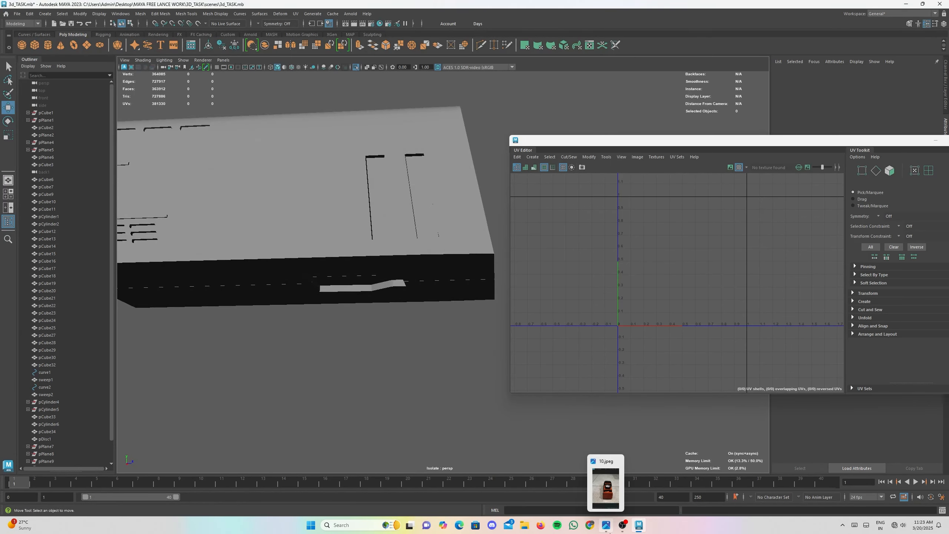
- Switch to the reference photos, examine the compressor's underside up close in 07.jpeg and return to Maya
click(605, 487)
click(322, 257)
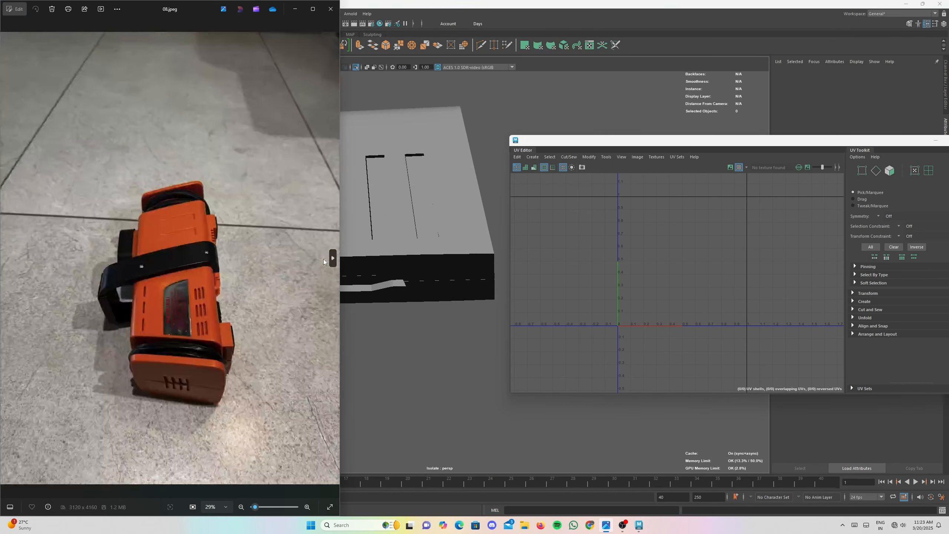
click(323, 261)
scroll(148, 303, up, 5)
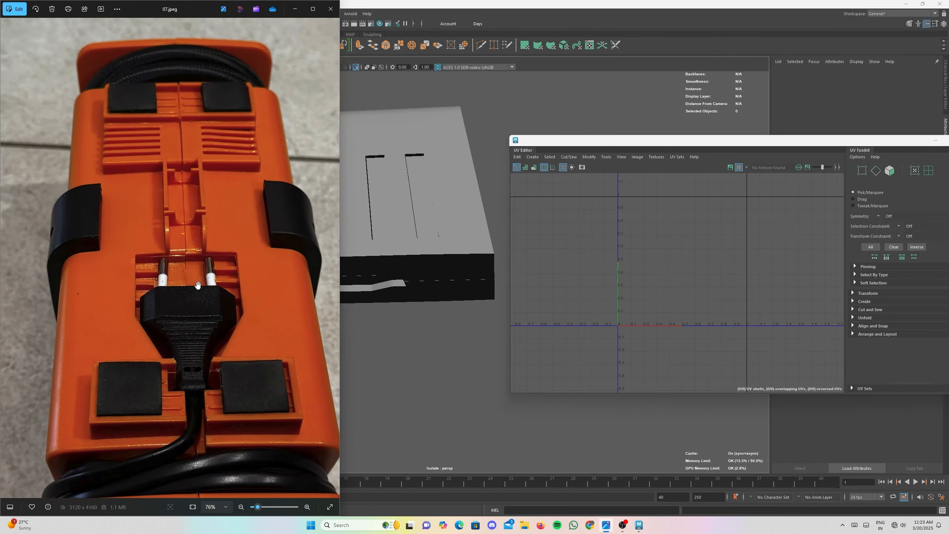
scroll(215, 238, down, 5)
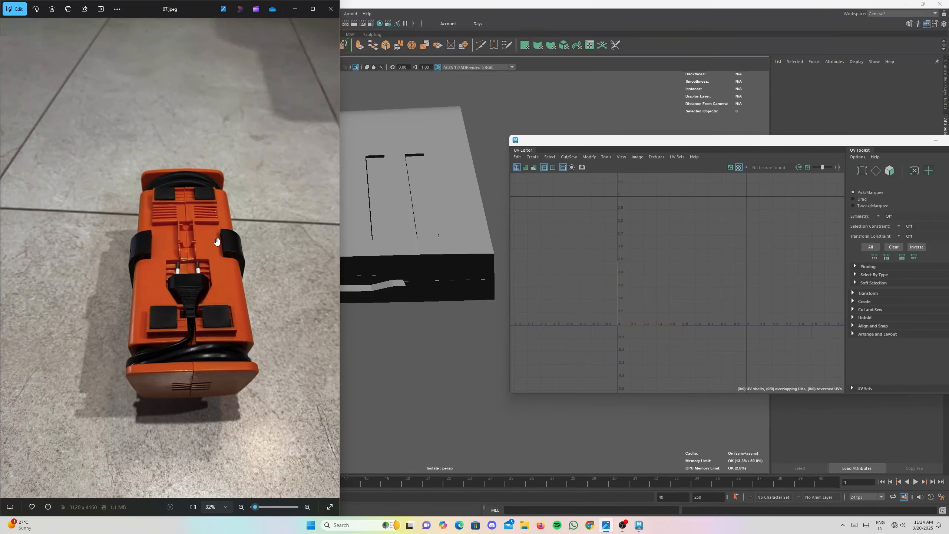
click(295, 14)
- Select the main body again with the plug recess on its underside in close view
alt+drag(364, 193, 371, 255)
scroll(371, 254, up, 4)
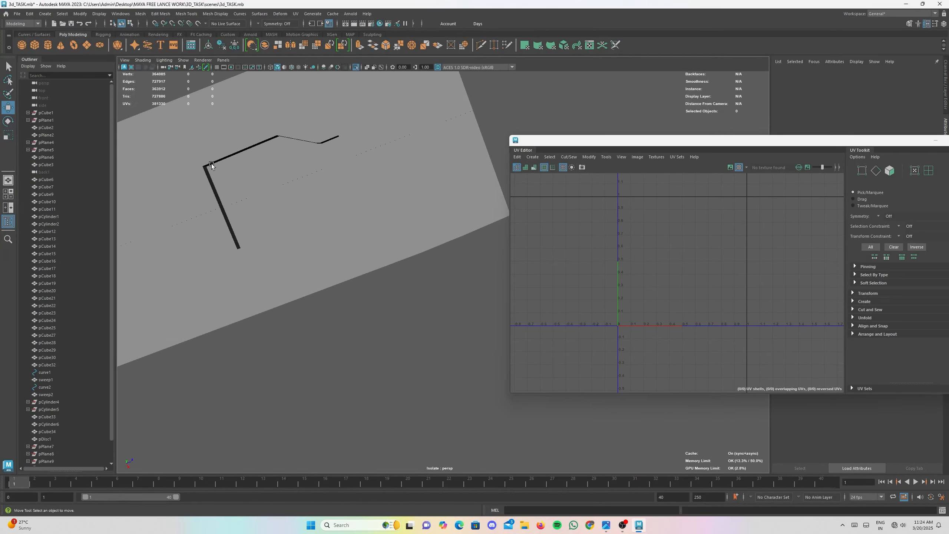
click(256, 173)
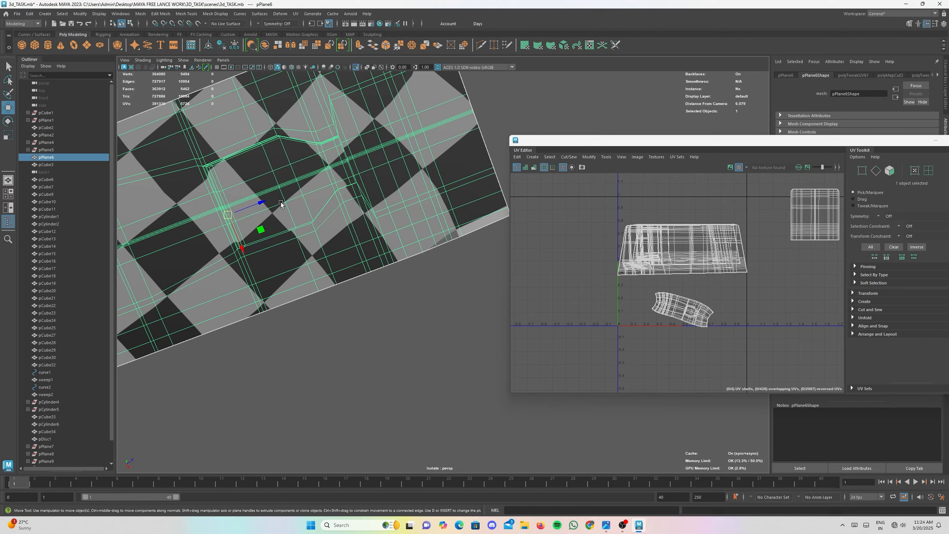
- Unfold the curved bottom shell again and move it away from the side shells, next to the separated end shells
alt+drag(280, 204, 328, 221)
scroll(269, 139, down, 3)
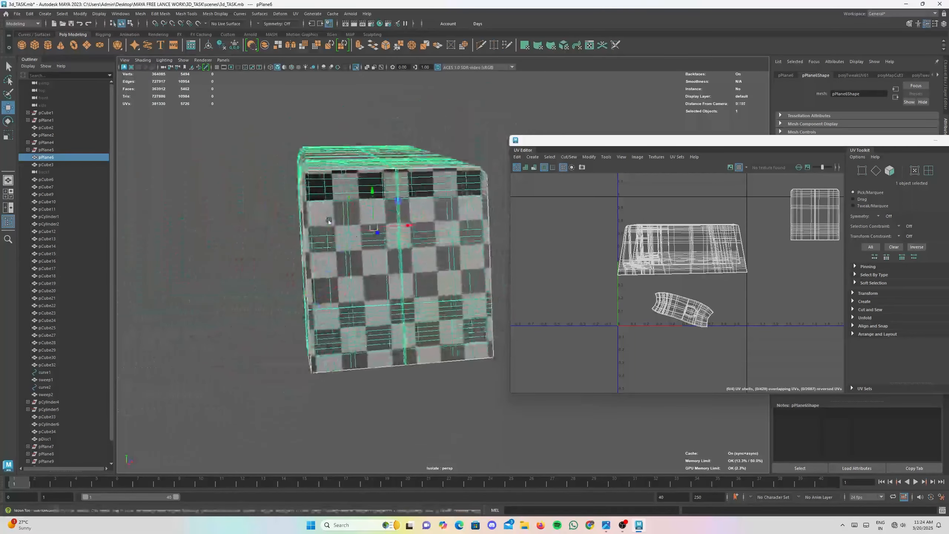
scroll(328, 220, down, 3)
scroll(550, 281, up, 6)
alt+middle_drag(686, 284, 455, 242)
scroll(669, 300, down, 2)
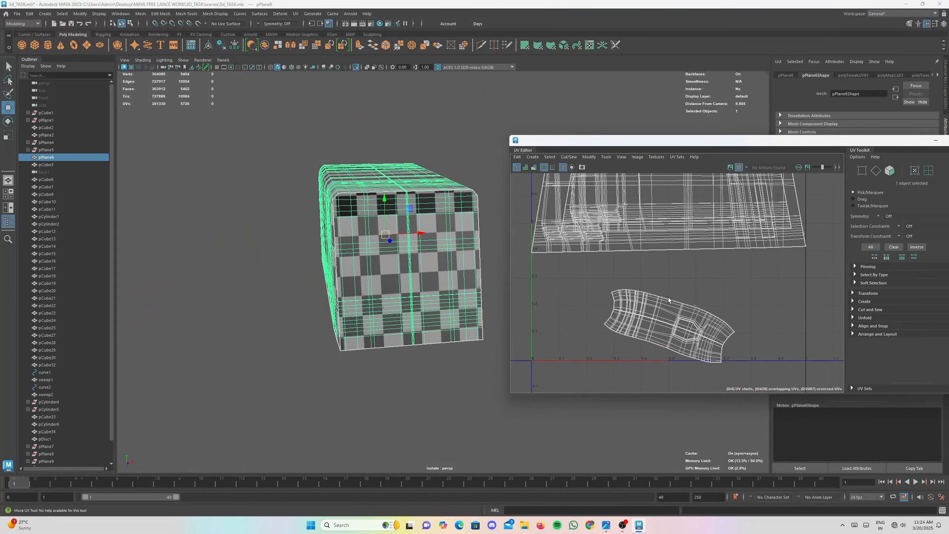
right_drag(662, 301, 636, 288)
click(671, 324)
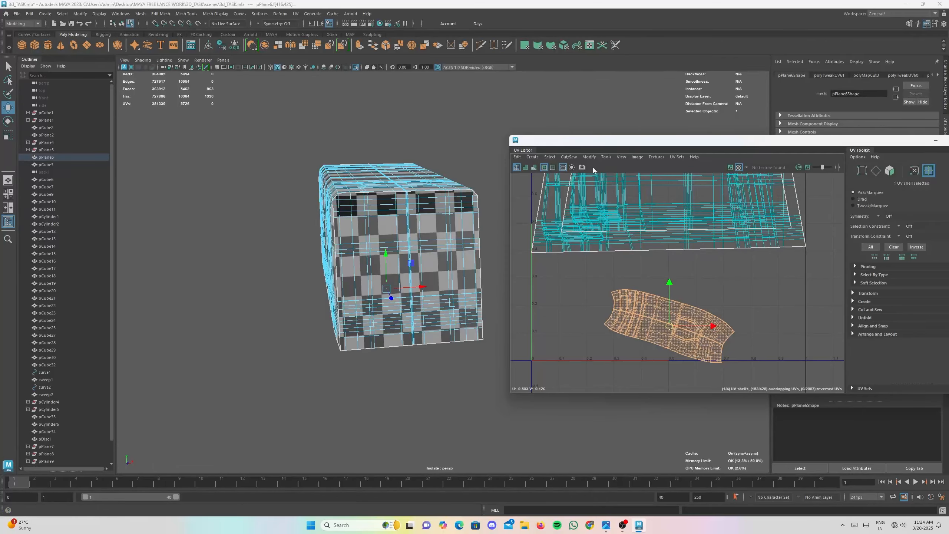
click(589, 157)
click(618, 390)
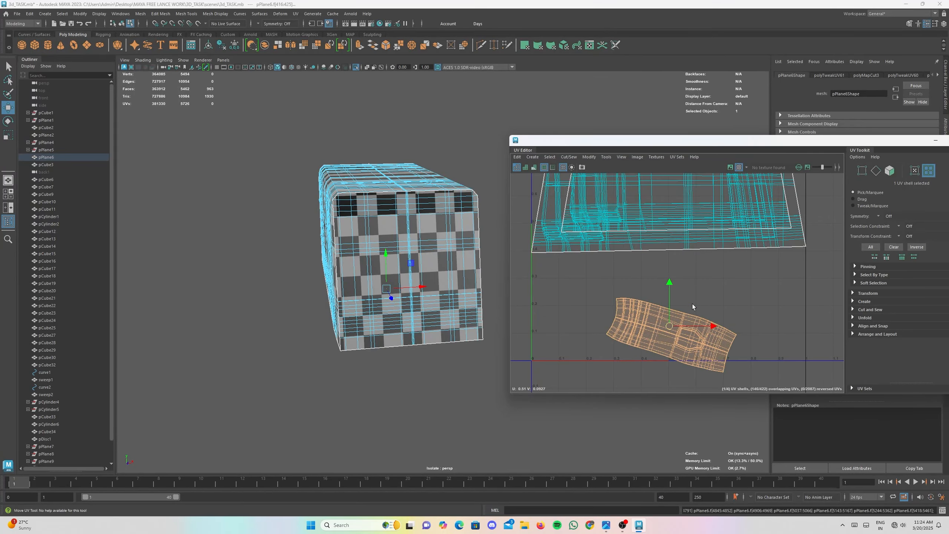
scroll(675, 318, down, 2)
drag(764, 289, 860, 279)
- Select the whole run of edges along one long upper corner of the body, from end to end
alt+drag(299, 228, 404, 273)
scroll(377, 295, up, 2)
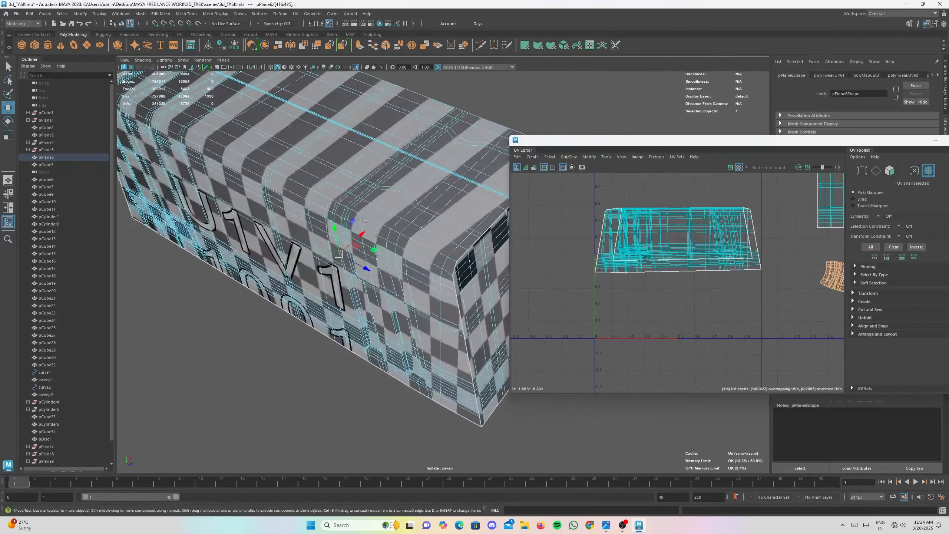
scroll(416, 226, up, 2)
right_drag(421, 249, 423, 228)
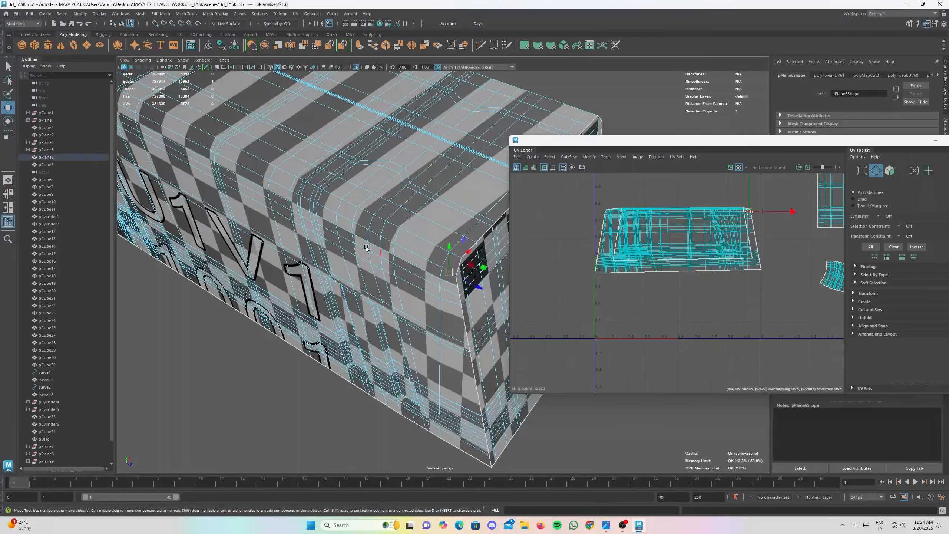
scroll(366, 249, down, 4)
alt+drag(366, 248, 419, 235)
scroll(311, 212, up, 2)
alt+drag(312, 212, 344, 186)
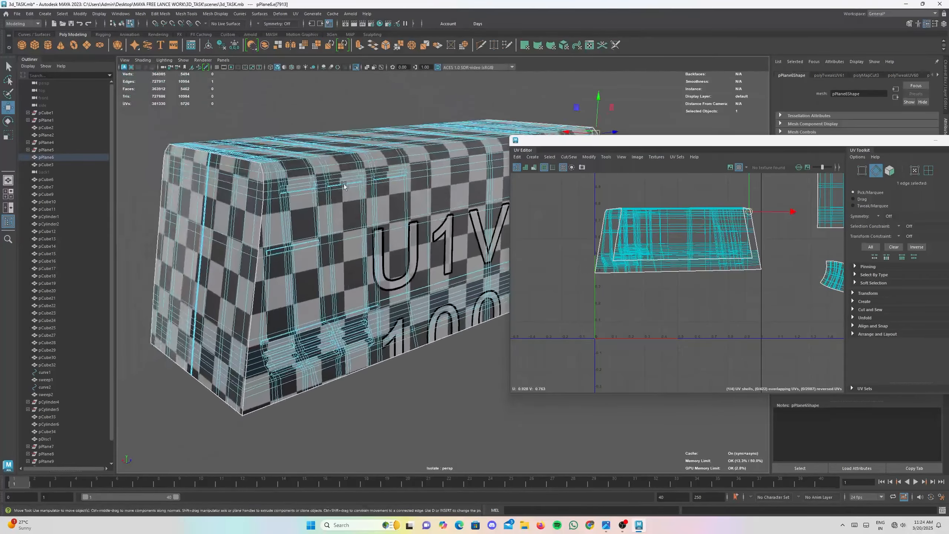
scroll(321, 181, up, 2)
alt+drag(279, 170, 221, 178)
shift+double_click(187, 177)
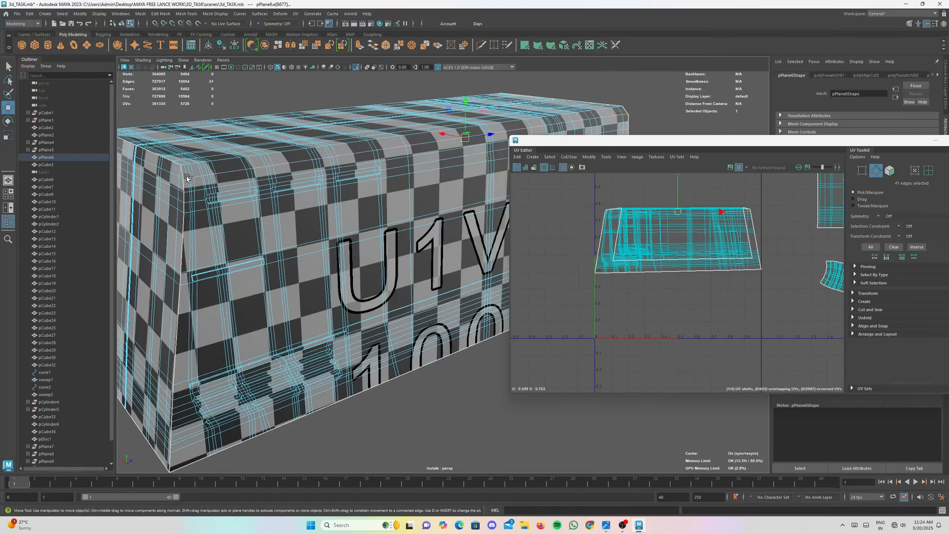
- Add the opposite long upper corner's edge run to the selection and cut the UVs along both runs
alt+drag(296, 176, 265, 144)
scroll(323, 190, up, 2)
alt+middle_drag(265, 109, 272, 178)
scroll(271, 176, up, 1)
shift+click(272, 176)
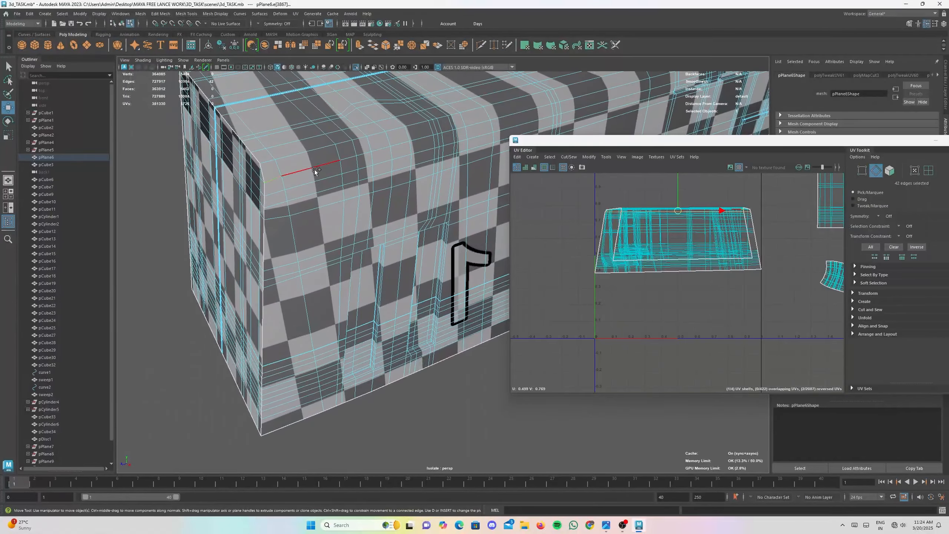
alt+drag(315, 169, 320, 131)
shift+double_click(352, 130)
alt+right_drag(393, 245, 333, 224)
alt+drag(333, 224, 1, 89)
click(568, 156)
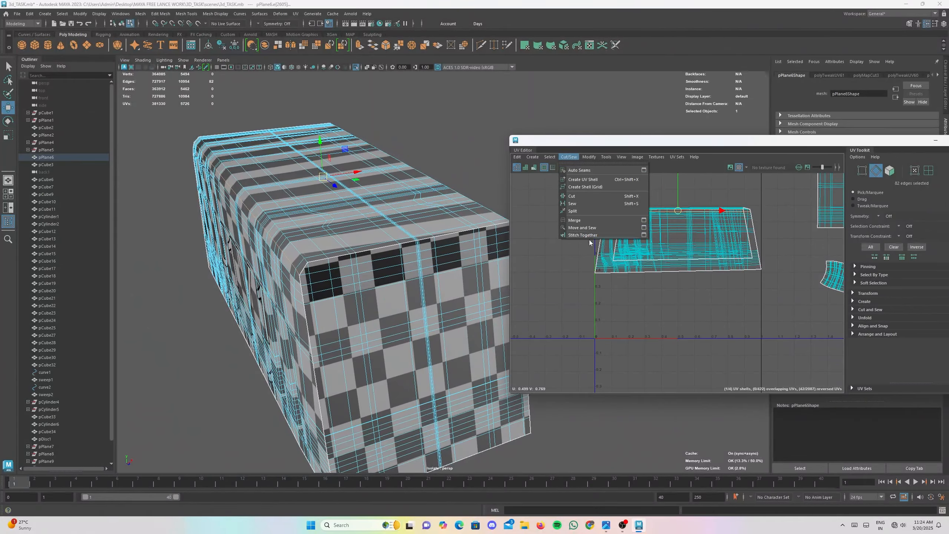
click(590, 199)
- Select the separated top shell and move it up, clear of the overlapping side shells
scroll(623, 225, down, 2)
right_drag(640, 224, 619, 222)
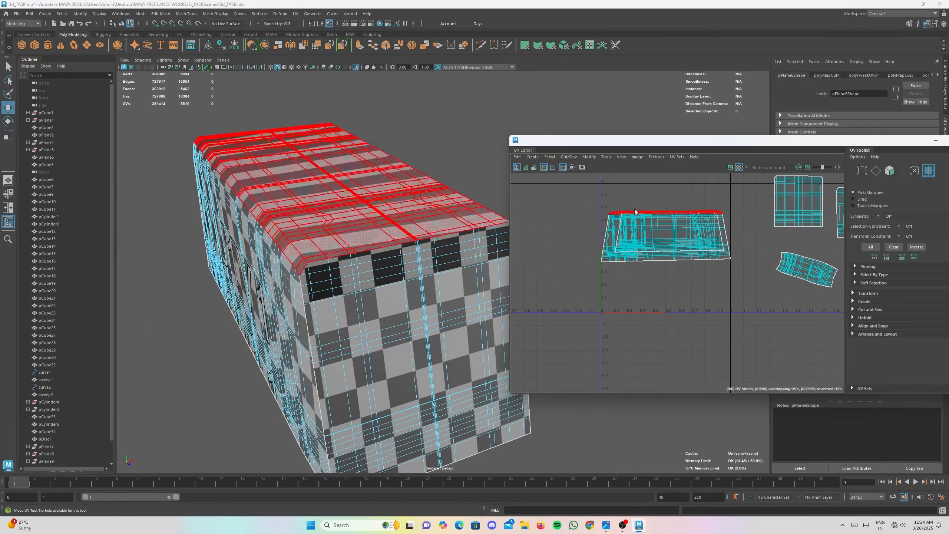
click(637, 211)
alt+middle_drag(665, 213, 641, 324)
drag(641, 325, 644, 268)
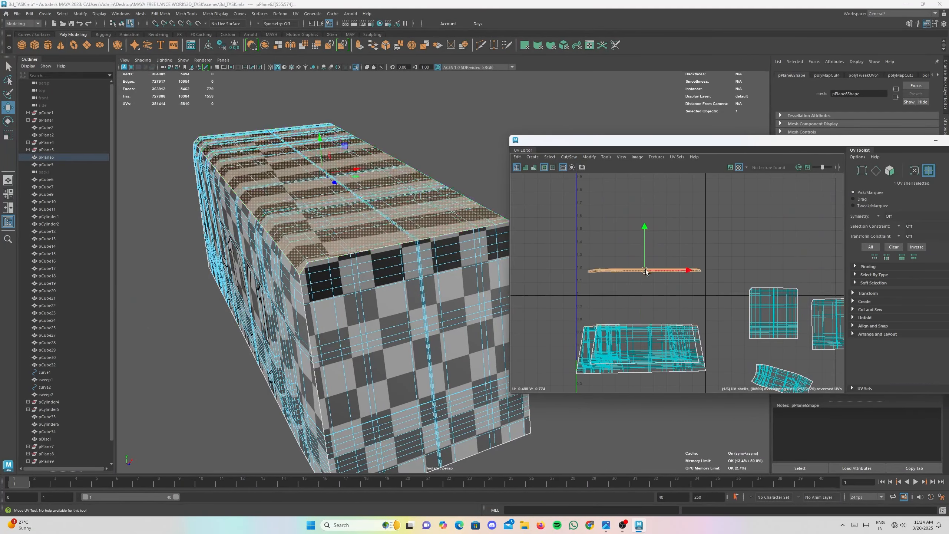
- Select one of the overlapping side shells to see which part of the body it covers, clear the selection and examine the model
click(648, 358)
alt+drag(411, 346, 362, 314)
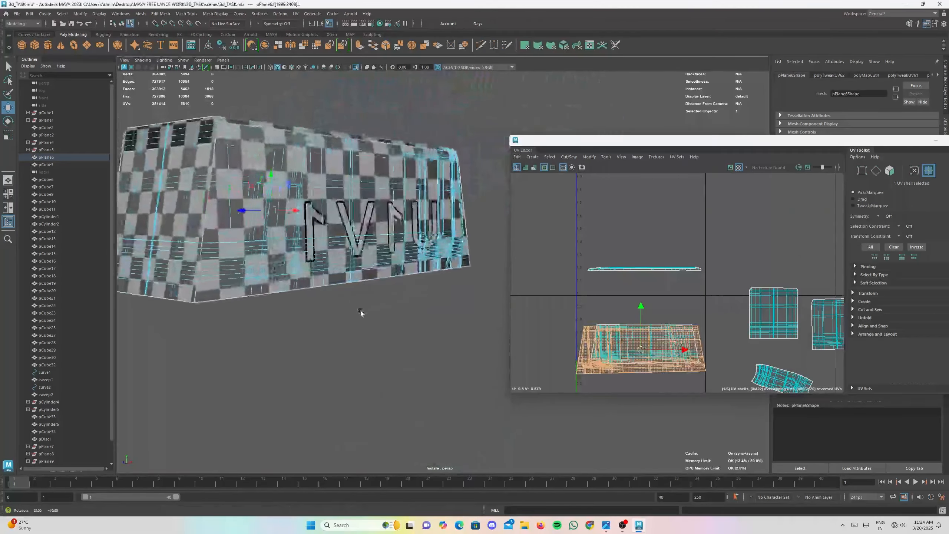
click(648, 300)
alt+click(327, 259)
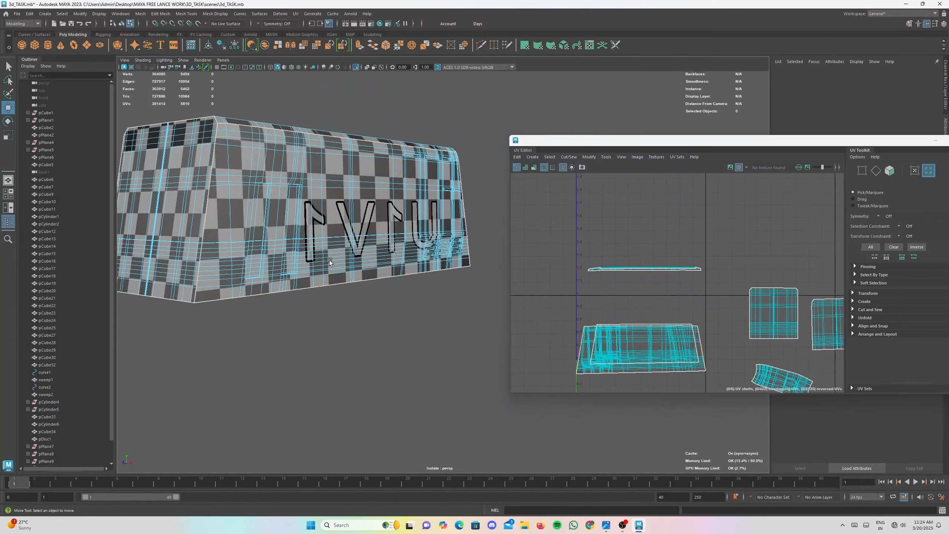
alt+drag(286, 241, 345, 251)
alt+right_drag(346, 250, 259, 250)
alt+drag(258, 250, 190, 267)
scroll(605, 285, down, 2)
- Unfold the top shell and the two side shells together and check the checkers on the body
drag(649, 362, 649, 362)
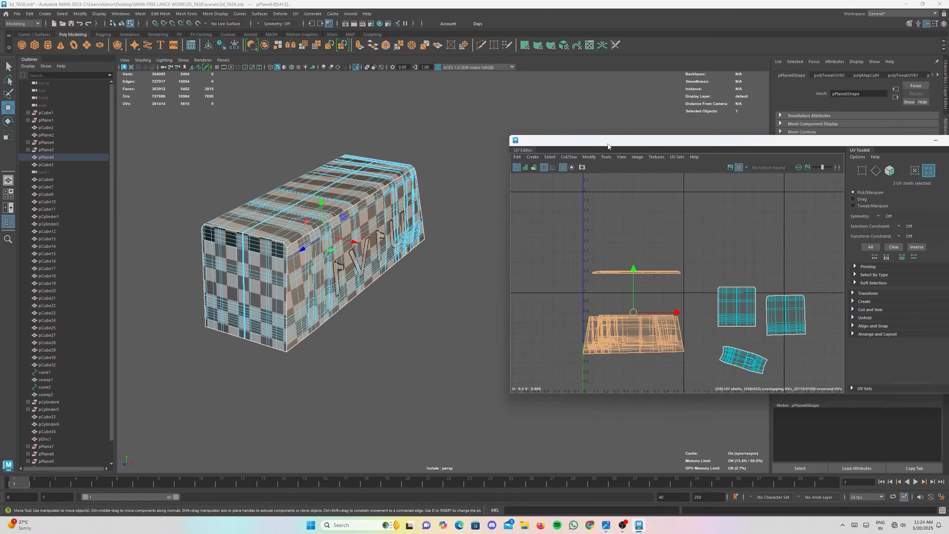
click(590, 158)
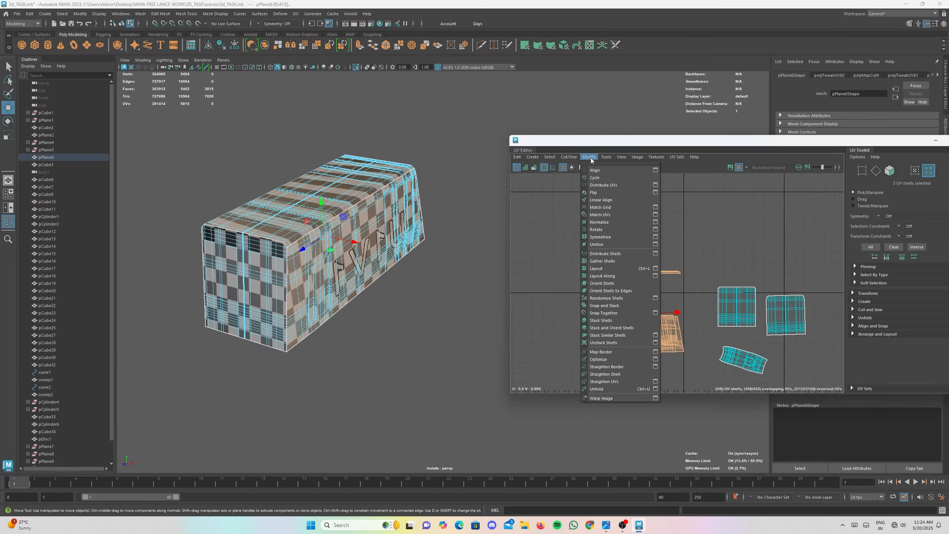
click(620, 382)
scroll(367, 267, up, 3)
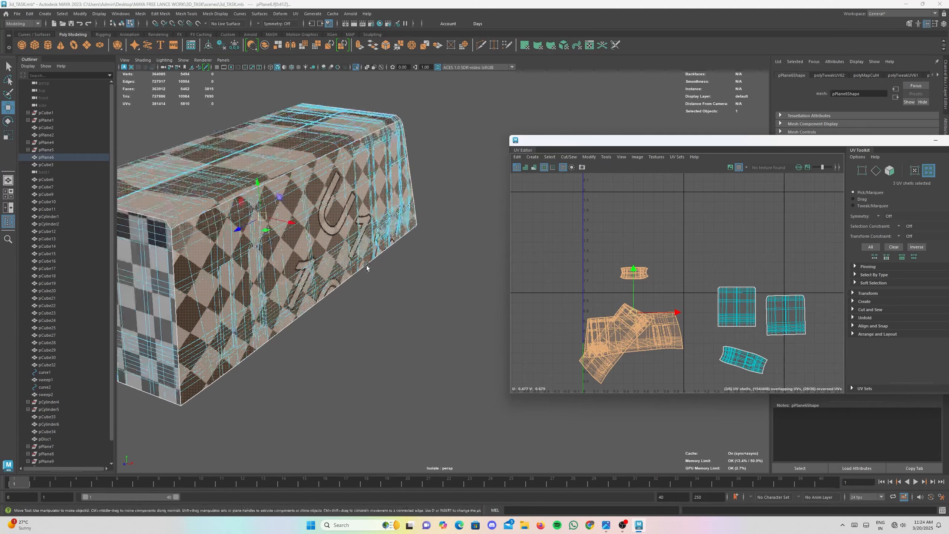
mouse_move(366, 267)
alt+mouse_down()
mouse_move(345, 285)
mouse_move(358, 282)
alt+mouse_up()
scroll(358, 282, down, 1)
- Select all six UV shells of the body and optimize them twice
scroll(702, 247, down, 3)
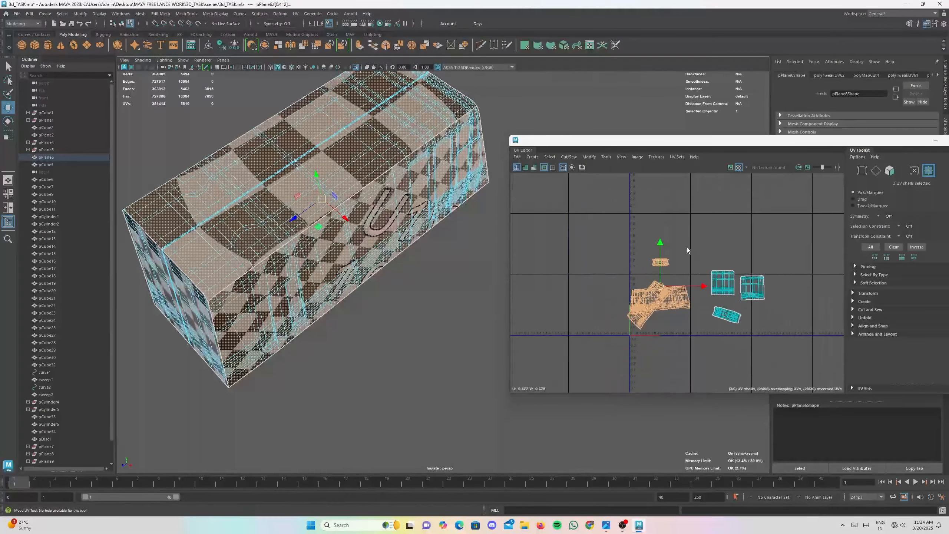
drag(785, 355, 786, 355)
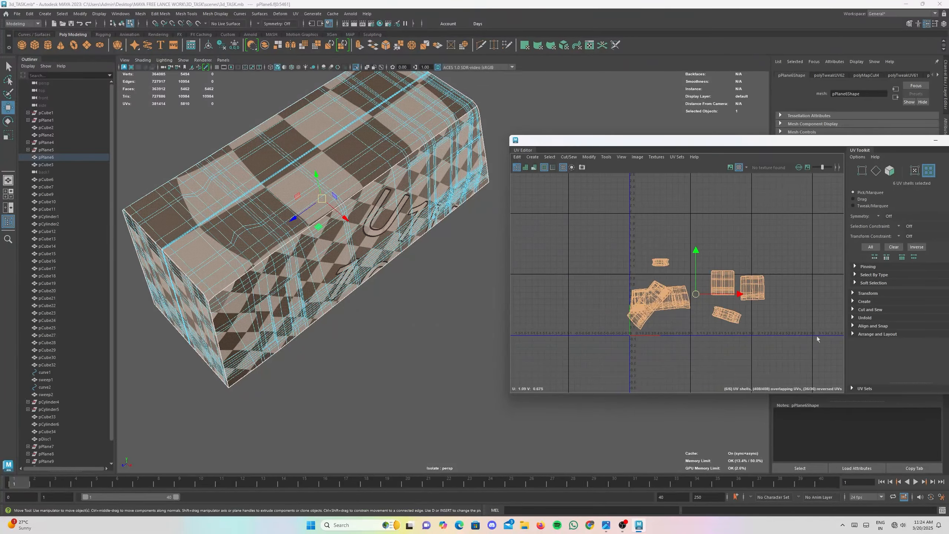
click(858, 334)
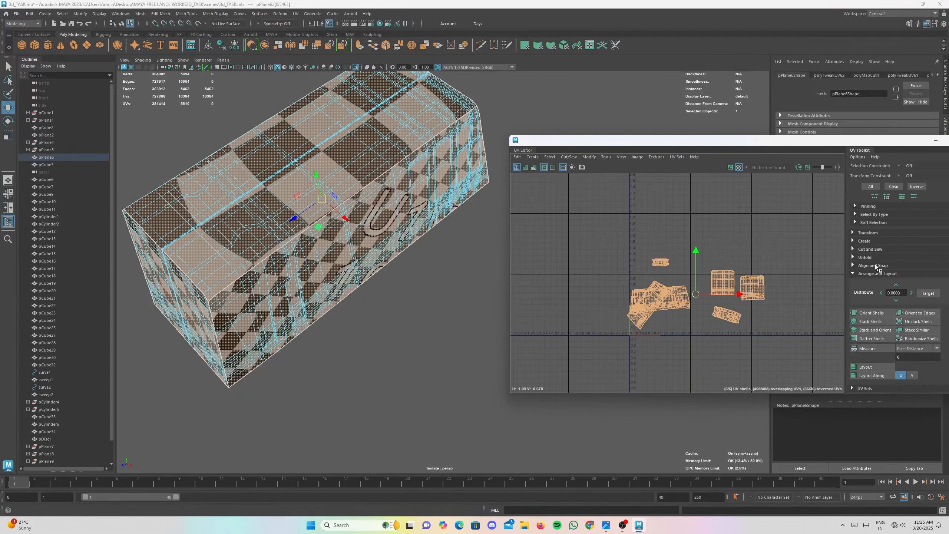
click(857, 258)
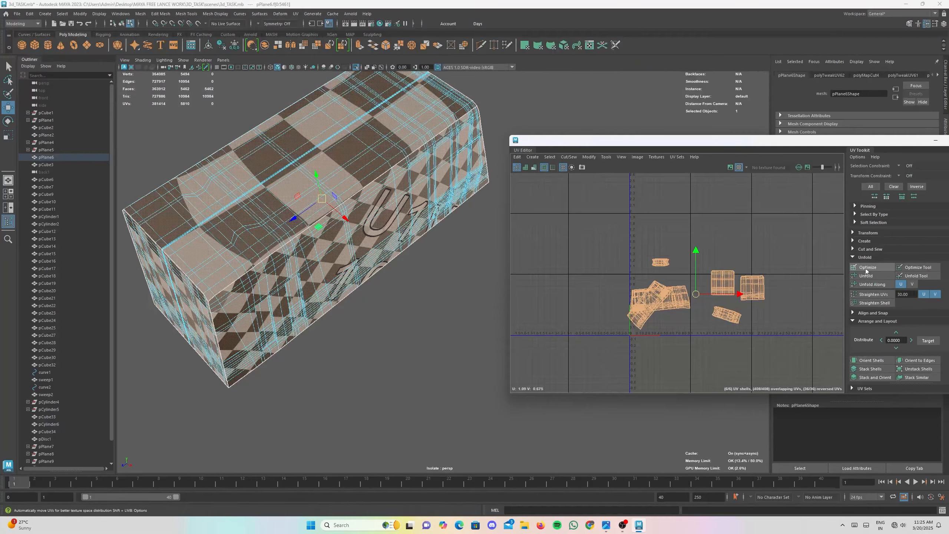
click(871, 269)
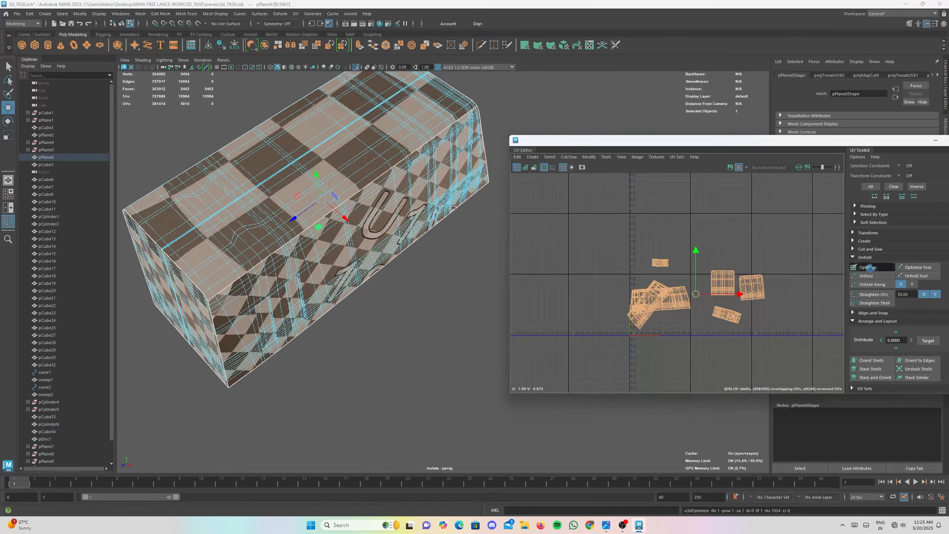
click(871, 268)
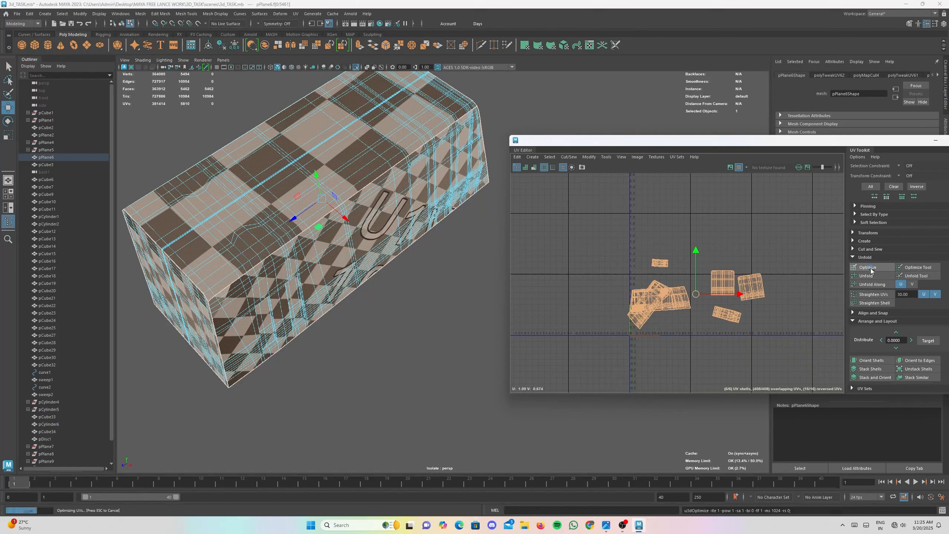
- Orient all the shells upright and lay them out in the UV tile
scroll(865, 349, down, 2)
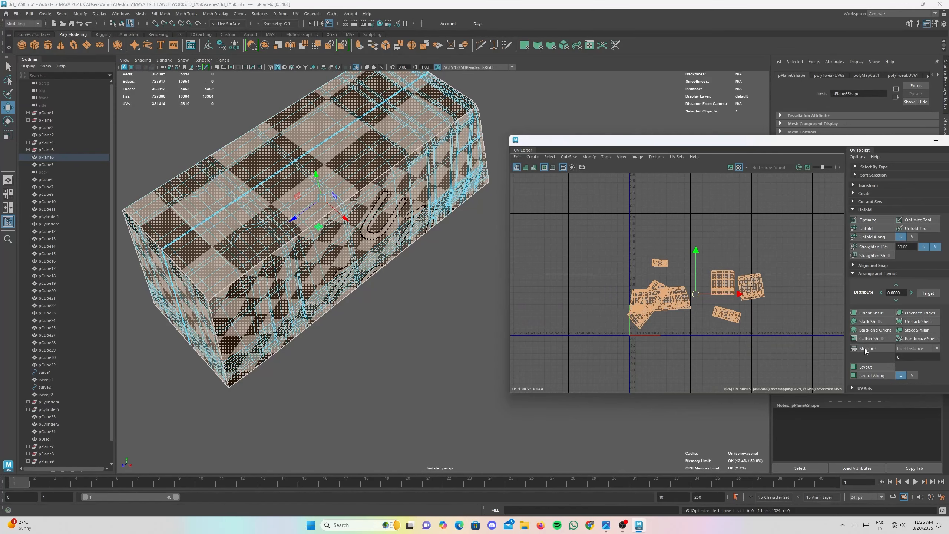
click(870, 317)
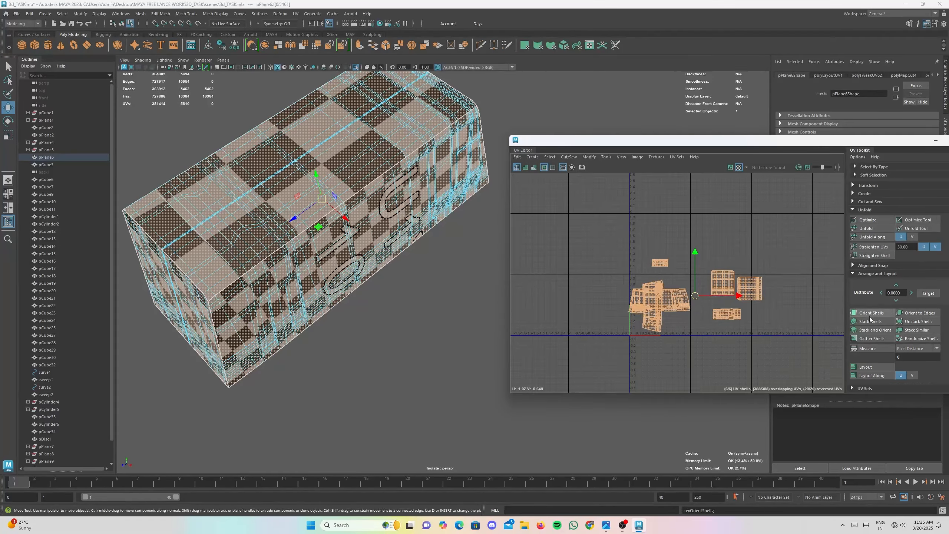
click(860, 368)
- Examine the checkers around the body, up close on the dense lower edge loops of its long side
alt+drag(432, 288, 385, 232)
alt+middle_drag(385, 232, 255, 281)
alt+right_drag(255, 281, 354, 310)
alt+drag(354, 310, 344, 275)
scroll(281, 256, up, 2)
alt+middle_drag(281, 256, 42, 202)
scroll(271, 250, down, 4)
scroll(307, 229, down, 2)
scroll(306, 228, up, 8)
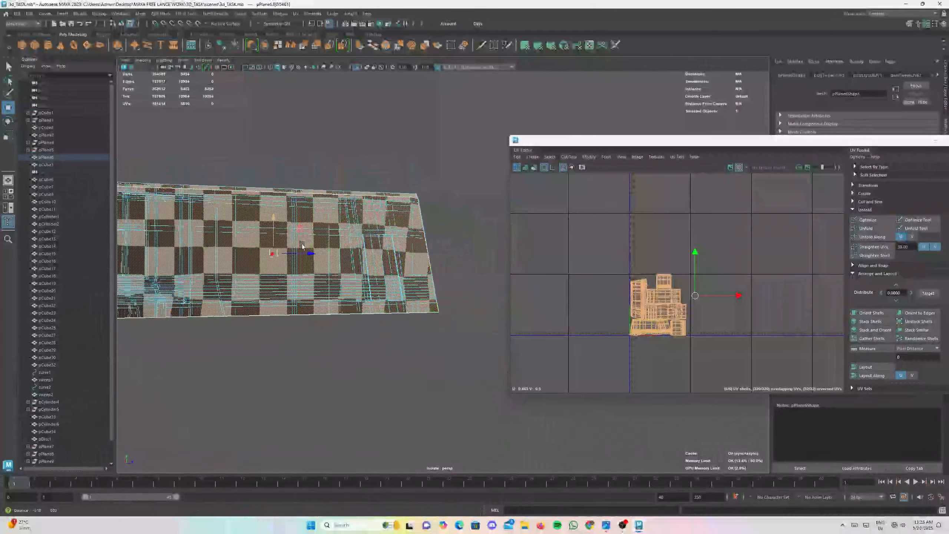
alt+drag(396, 252, 356, 251)
alt+right_drag(357, 250, 374, 270)
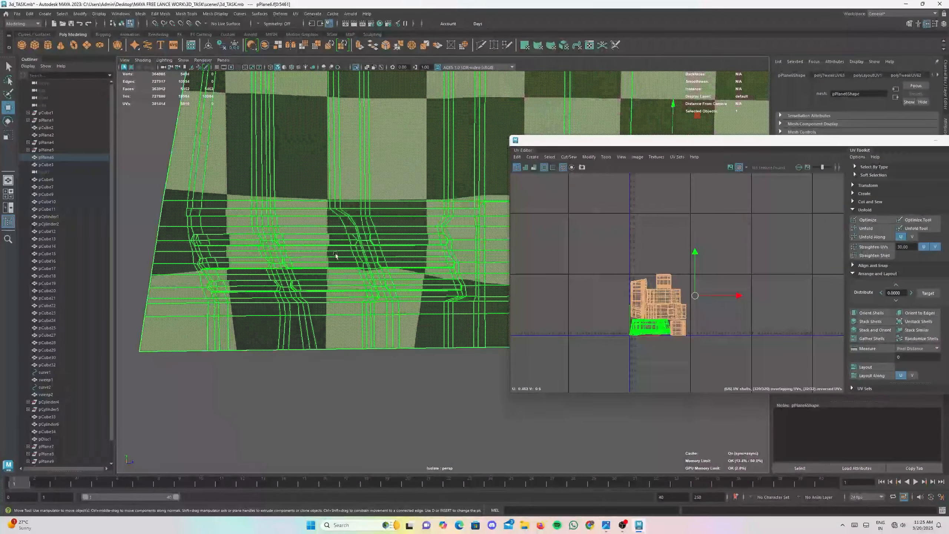
scroll(289, 227, up, 2)
scroll(326, 253, down, 2)
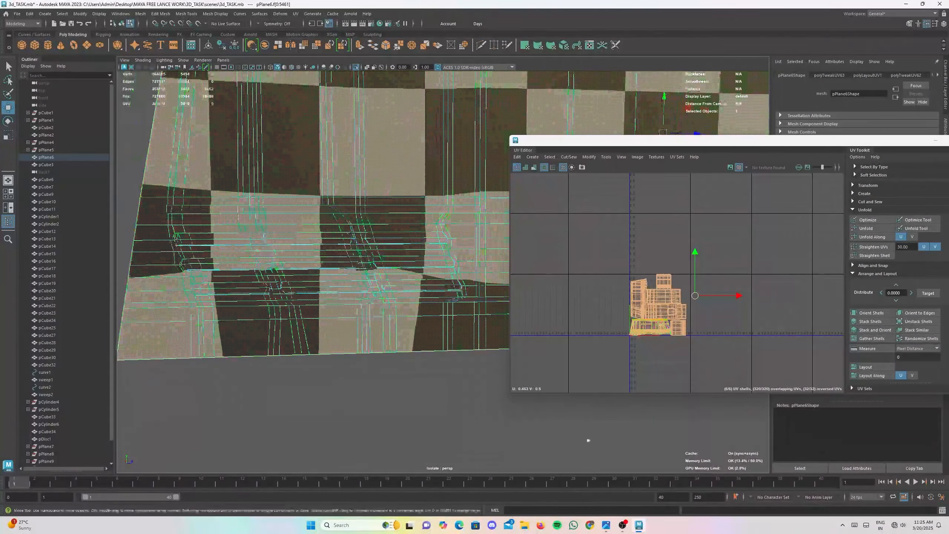
- Switch to the reference photos, compare the compressor's sides and underside in 05.jpeg and 06.jpeg, and return to Maya
click(601, 527)
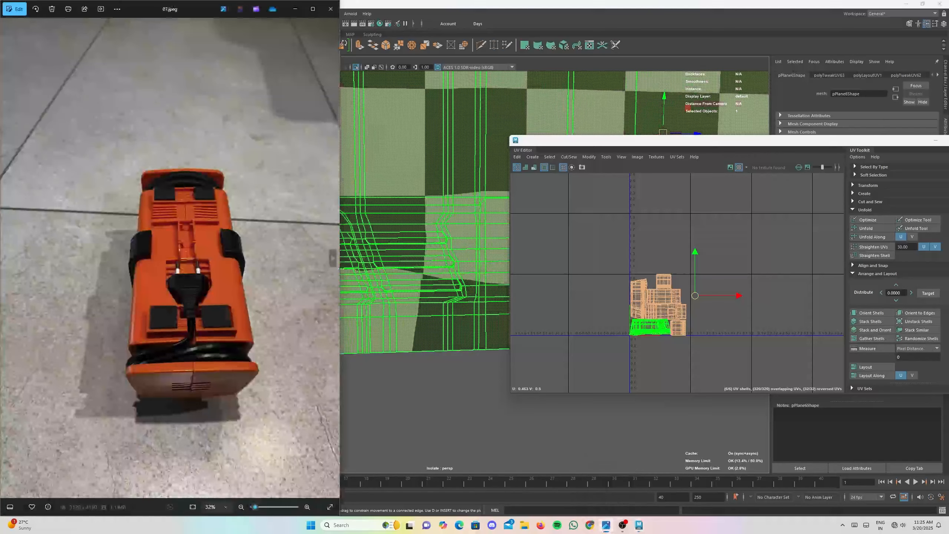
click(331, 258)
click(331, 258)
scroll(210, 299, up, 6)
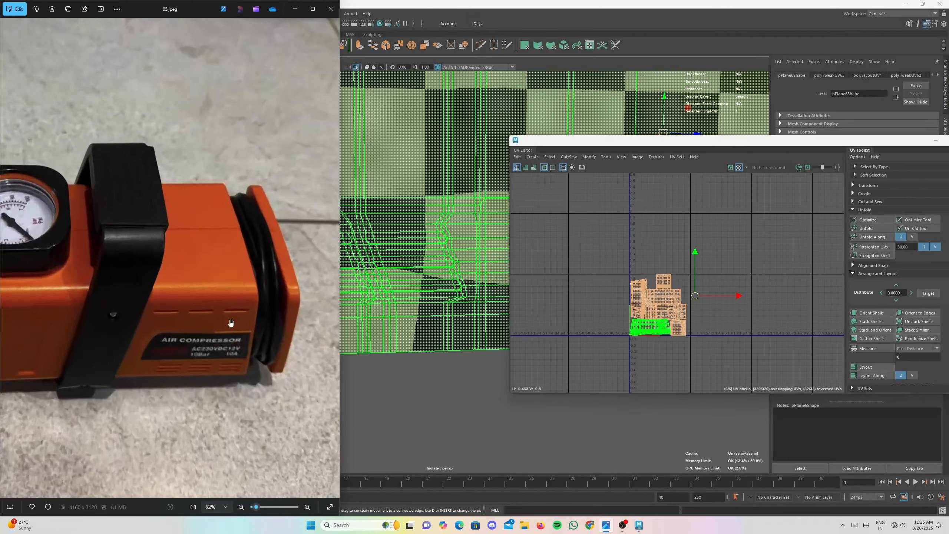
key(Right)
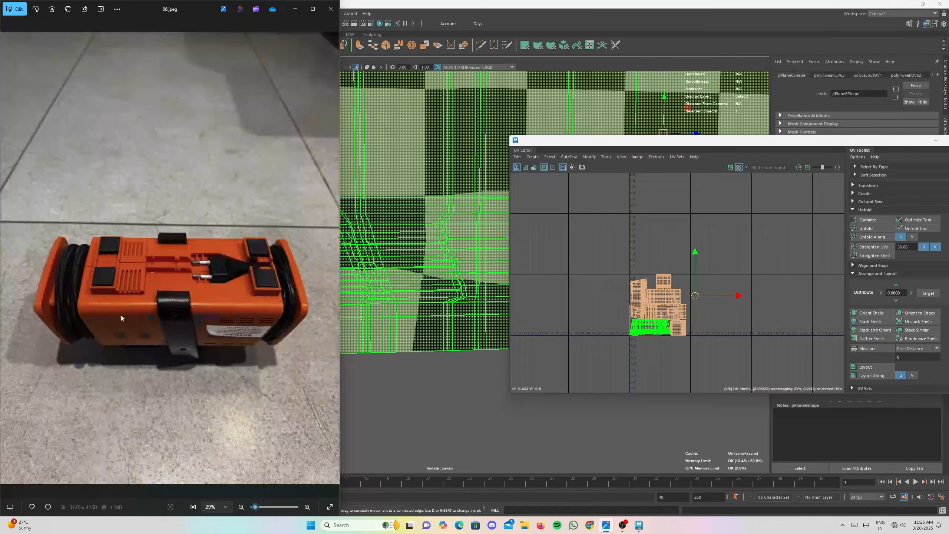
click(290, 9)
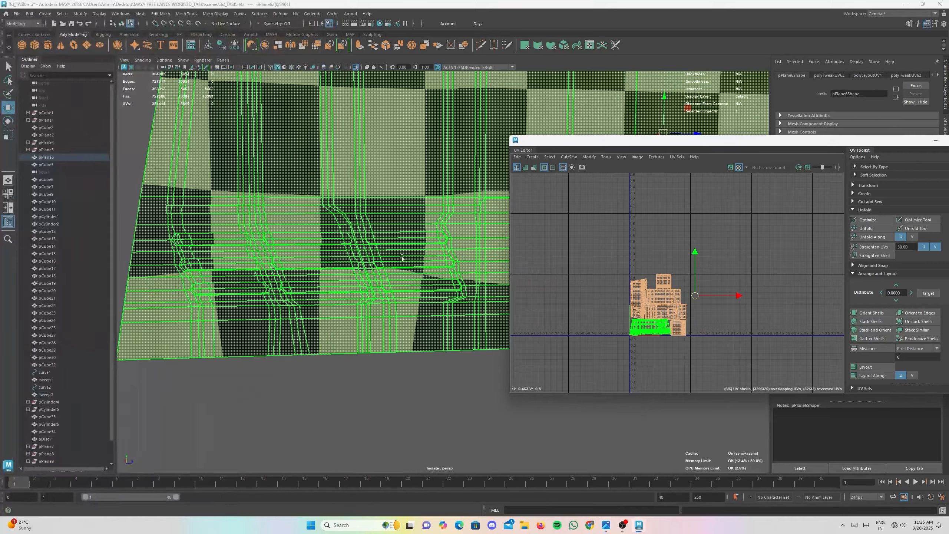
- Inspect the checkers on the body's sides, top and end, and the packed shells in the UV layout
alt+drag(359, 239, 308, 246)
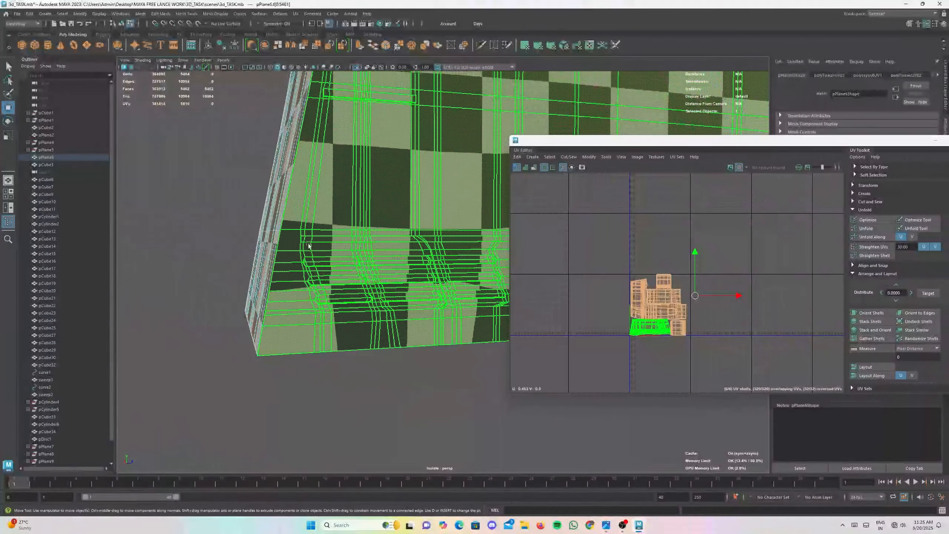
alt+drag(398, 262, 457, 298)
scroll(628, 314, up, 5)
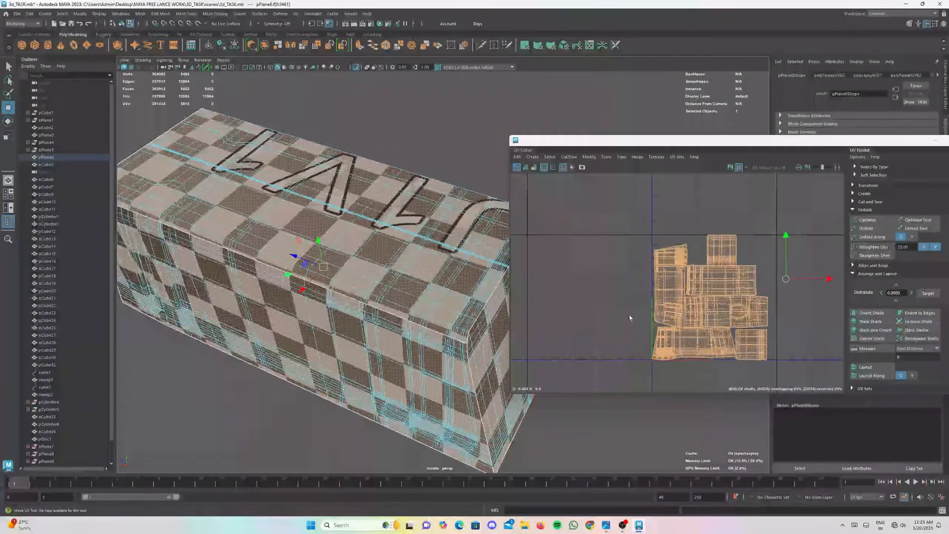
click(665, 314)
scroll(625, 300, up, 3)
scroll(665, 283, down, 6)
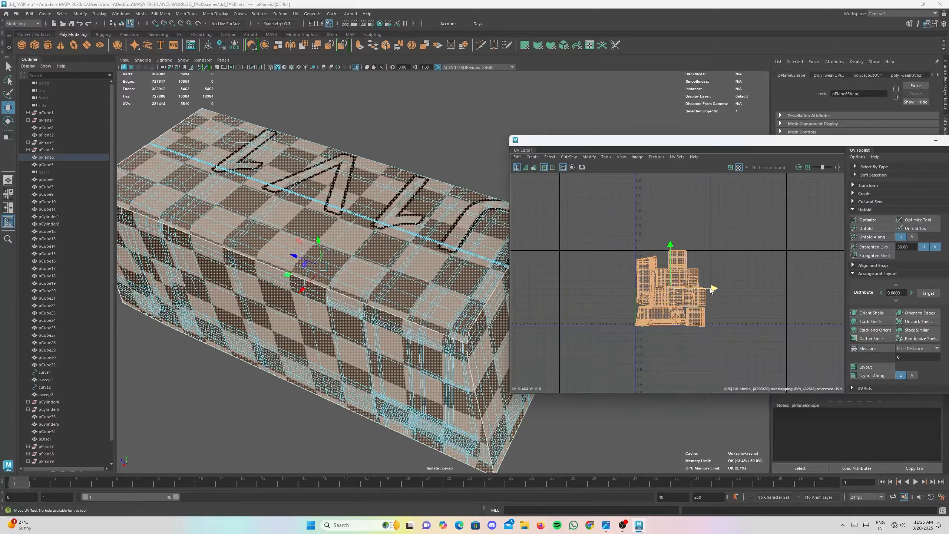
- Move all of the main body's UV shells into the next tile along U and return to object mode
drag(712, 289, 791, 288)
scroll(376, 269, down, 3)
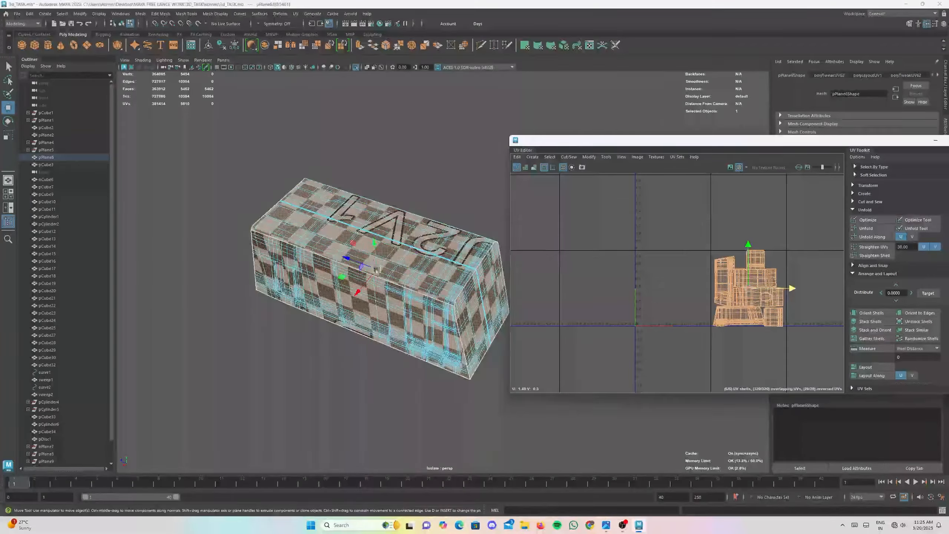
alt+drag(376, 269, 385, 258)
right_drag(387, 266, 424, 248)
click(421, 221)
scroll(413, 262, down, 3)
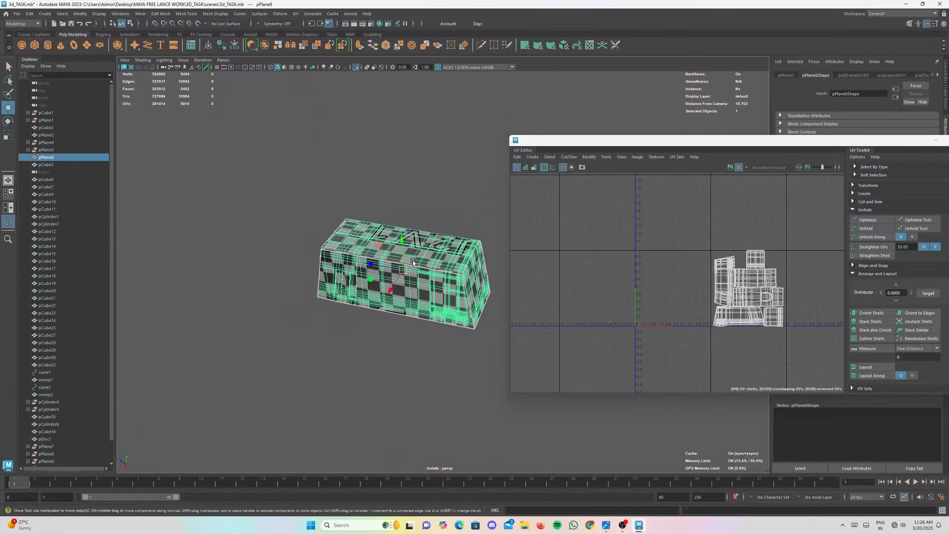
- Show the whole compressor again and isolate the square end plate with its protruding block
alt+drag(413, 262, 344, 269)
key(ctrl+1)
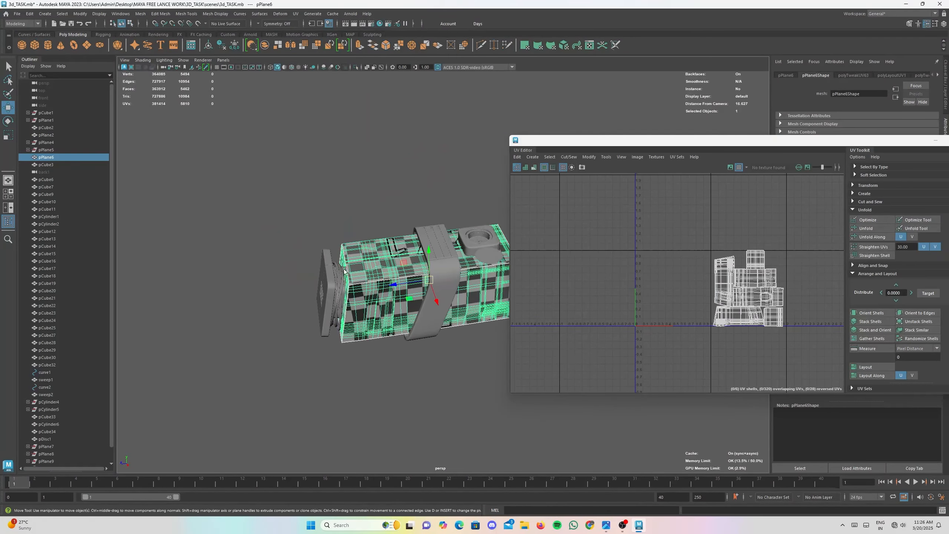
click(325, 284)
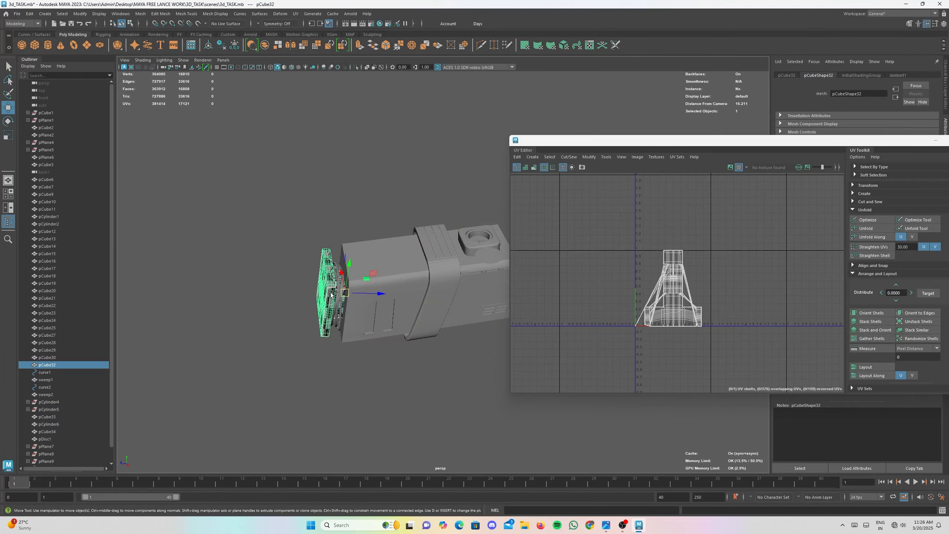
key(ctrl+1)
scroll(318, 299, up, 7)
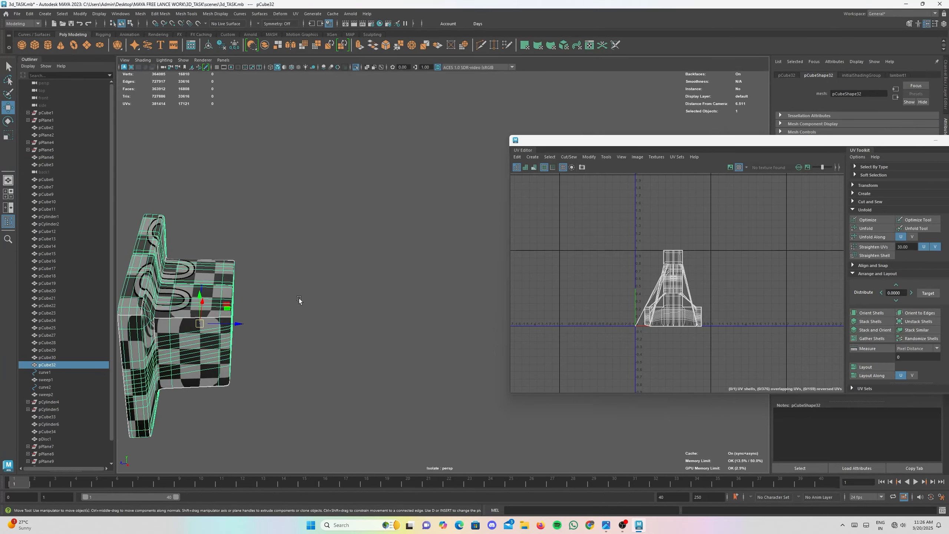
- Project camera-based UVs onto the end plate part from a view facing the plate
alt+middle_drag(300, 299, 482, 196)
alt+drag(307, 202, 338, 255)
click(295, 13)
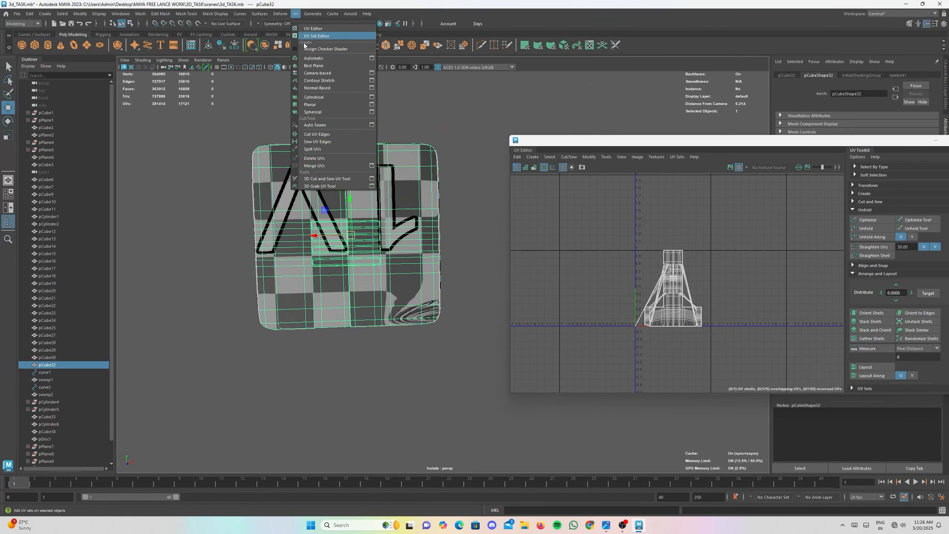
click(321, 74)
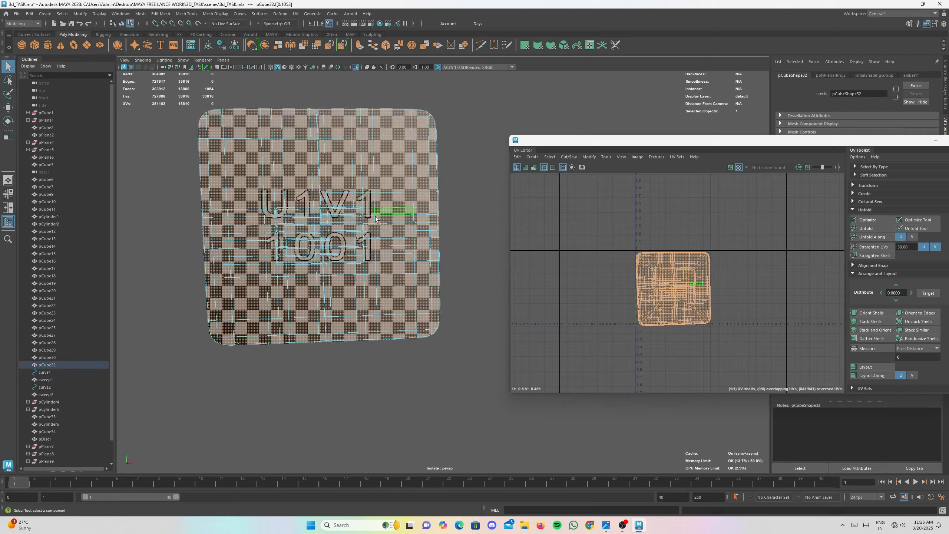
alt+drag(346, 101, 340, 327)
alt+middle_drag(341, 327, 347, 334)
scroll(323, 300, up, 4)
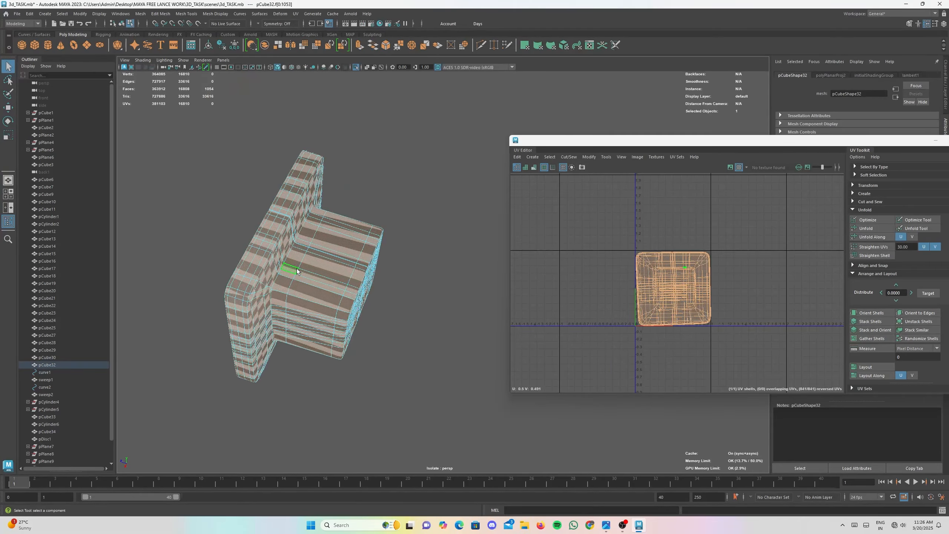
- Turn off the smooth preview, switch to edge selection and select the edge loop around the end plate's rim
key(1)
scroll(297, 268, up, 4)
alt+drag(297, 268, 332, 282)
alt+middle_drag(269, 207, 294, 234)
right_drag(314, 245, 314, 227)
scroll(304, 221, up, 4)
alt+middle_drag(293, 176, 305, 211)
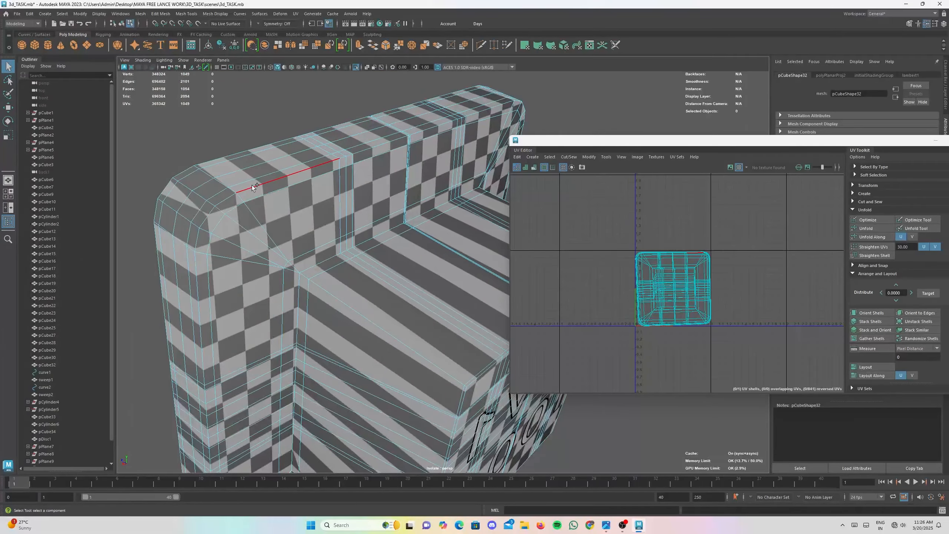
double_click(252, 186)
alt+drag(324, 227, 381, 281)
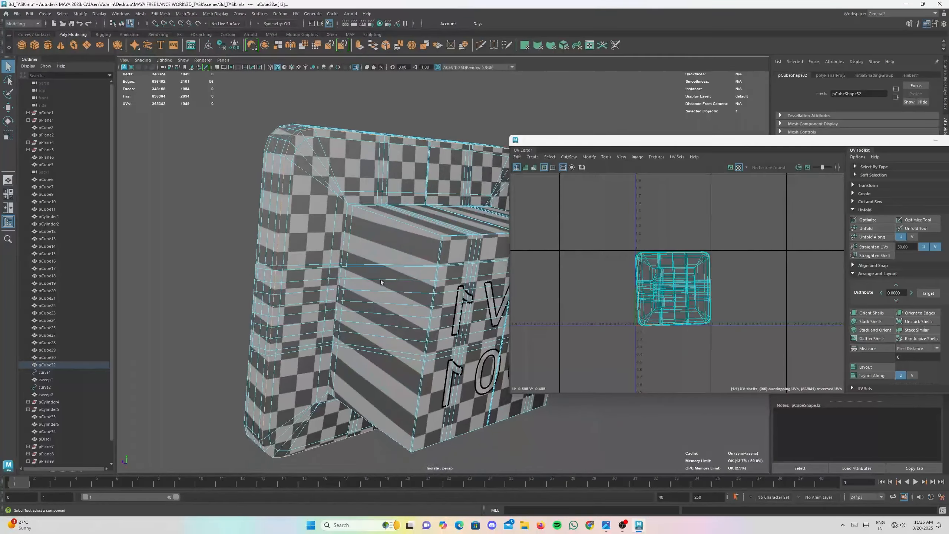
alt+right_drag(380, 281, 376, 208)
alt+drag(375, 221, 359, 160)
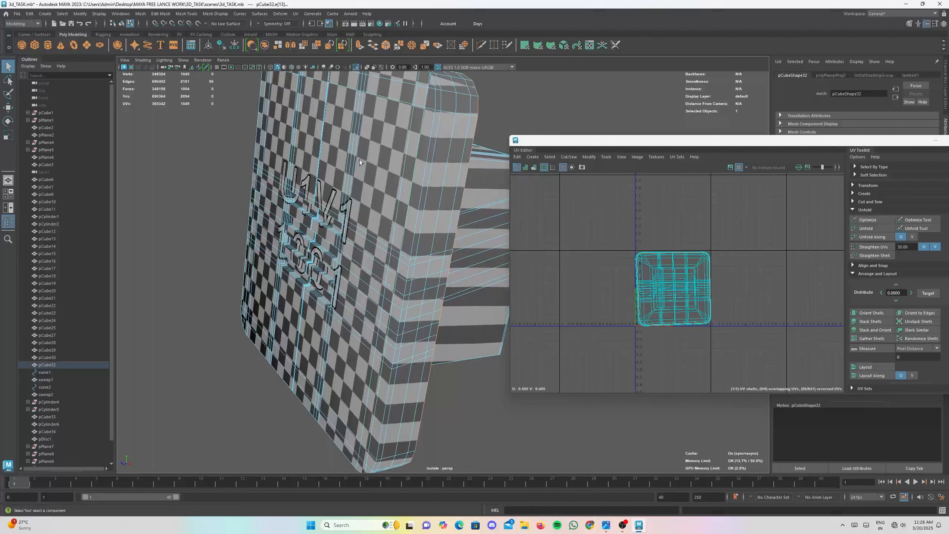
alt+right_drag(359, 160, 382, 189)
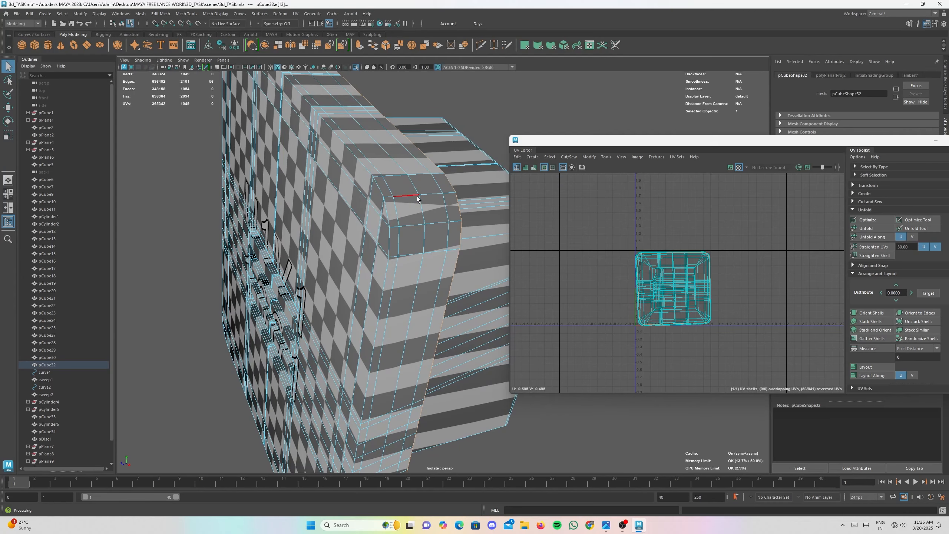
alt+drag(417, 198, 276, 229)
shift+double_click(357, 225)
alt+middle_drag(342, 276, 391, 327)
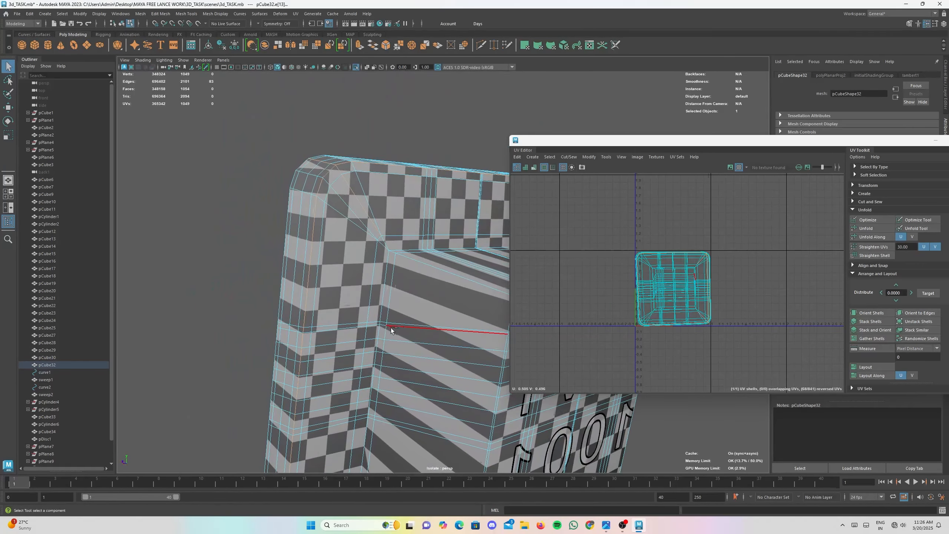
key(ctrl+z)
- Add the edge loops where the protruding block meets the end plate to the seam selection
alt+drag(330, 250, 401, 260)
shift+double_click(322, 210)
shift+double_click(459, 382)
shift+double_click(381, 327)
shift+double_click(376, 230)
alt+drag(376, 230, 422, 179)
- Add the edges around the protruding block's free end face to the seam selection
shift+double_click(304, 263)
shift+double_click(309, 244)
shift+double_click(362, 256)
shift+double_click(290, 247)
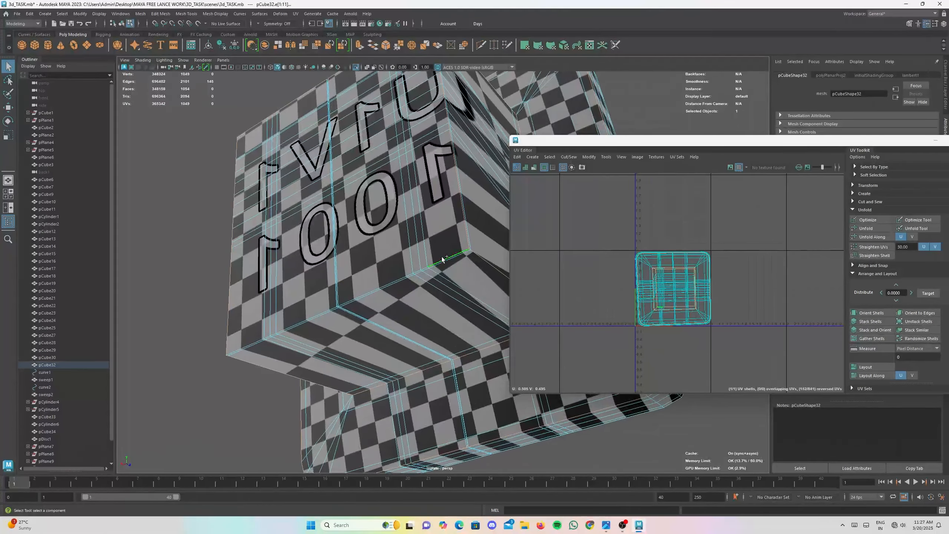
alt+drag(438, 273, 458, 303)
alt+drag(291, 195, 367, 239)
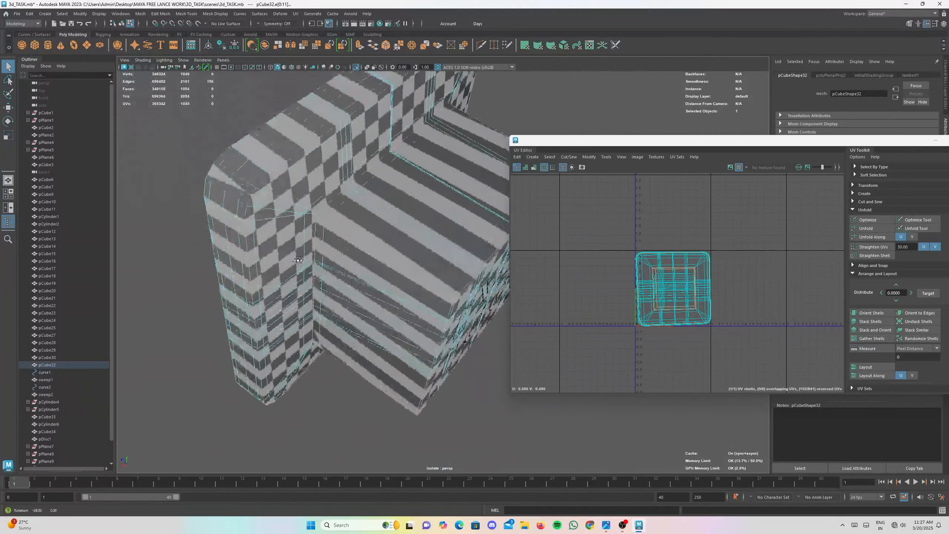
alt+middle_drag(337, 231, 301, 237)
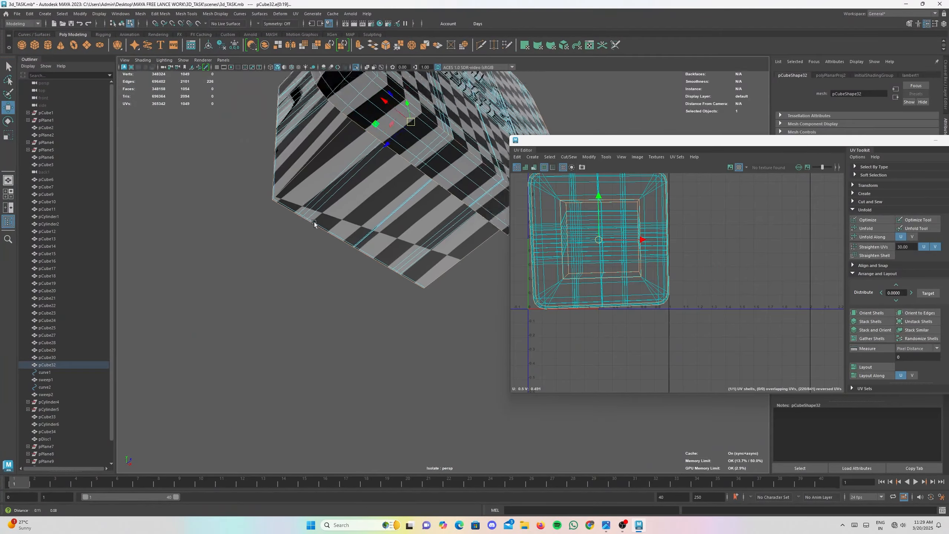
- Add the edges along the plate's front face border and rounded corners to the seam selection
alt+drag(370, 123, 282, 187)
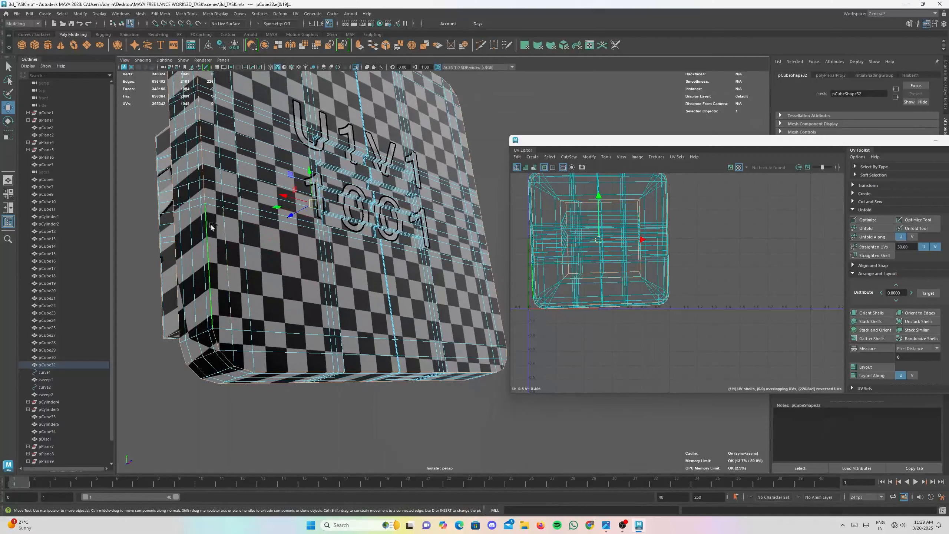
mouse_move(211, 228)
alt+mouse_down()
mouse_move(249, 228)
mouse_move(205, 241)
alt+mouse_up()
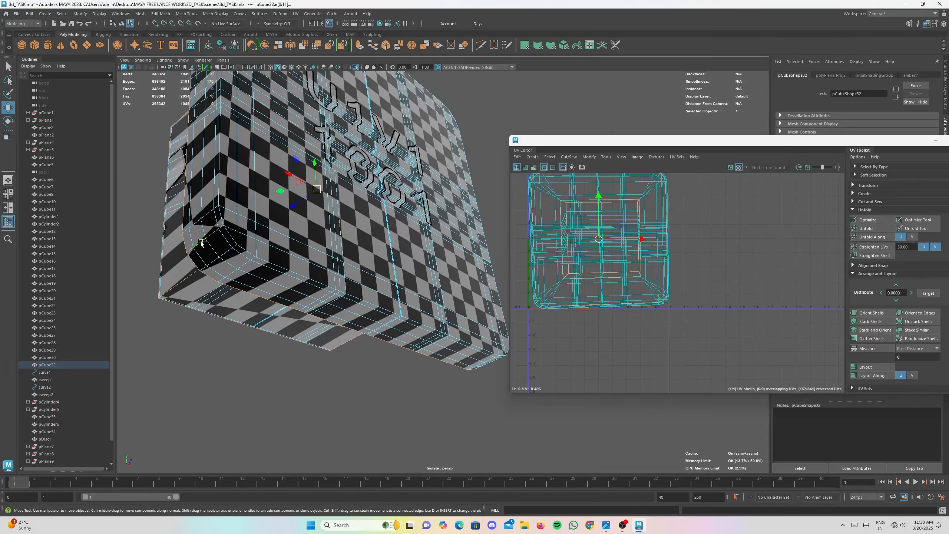
alt+drag(282, 249, 358, 296)
scroll(673, 251, down, 4)
mouse_move(441, 231)
alt+mouse_down()
mouse_move(499, 227)
mouse_move(442, 246)
alt+mouse_up()
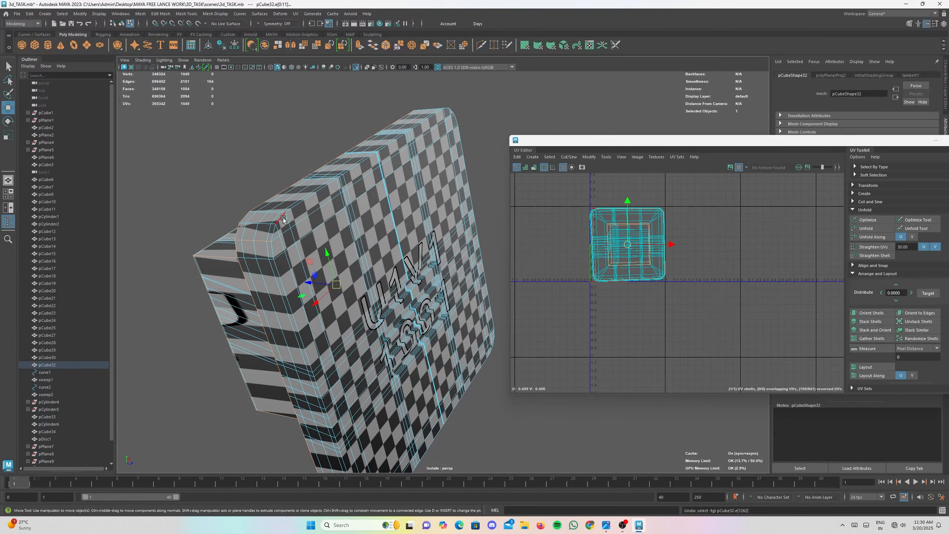
alt+drag(356, 246, 332, 261)
alt+middle_drag(362, 305, 350, 210)
alt+right_drag(350, 210, 375, 194)
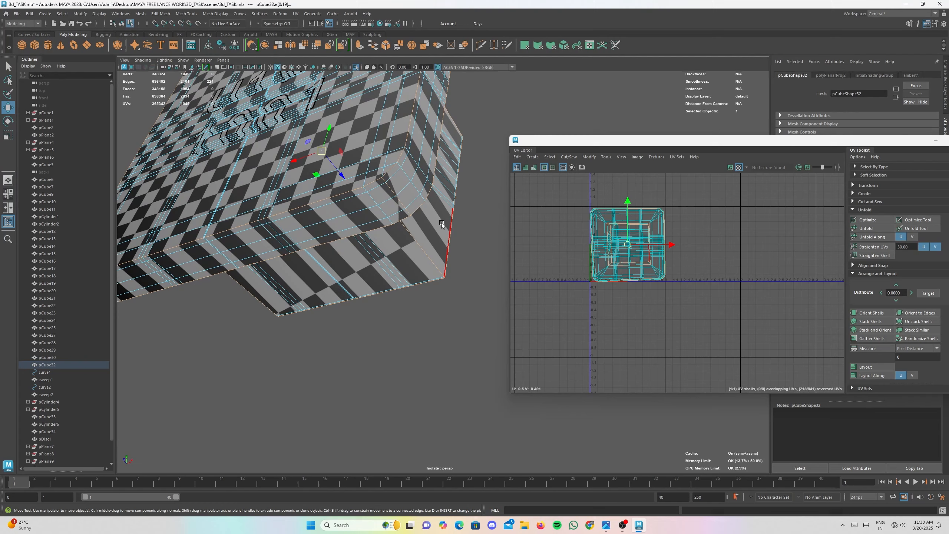
alt+drag(442, 222, 272, 173)
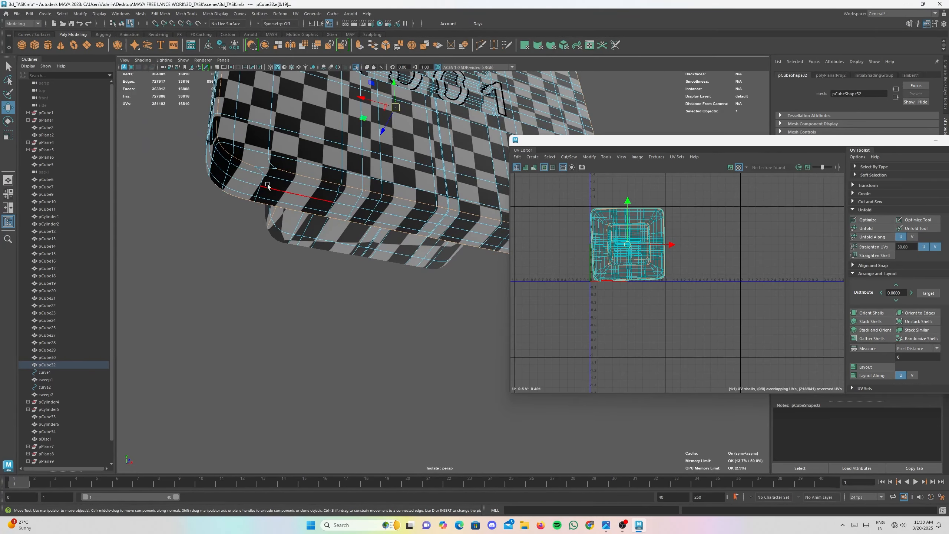
- Turn off the smooth preview, switch to vertex selection and merge the duplicate vertices at the plate's lower front corner
key(1)
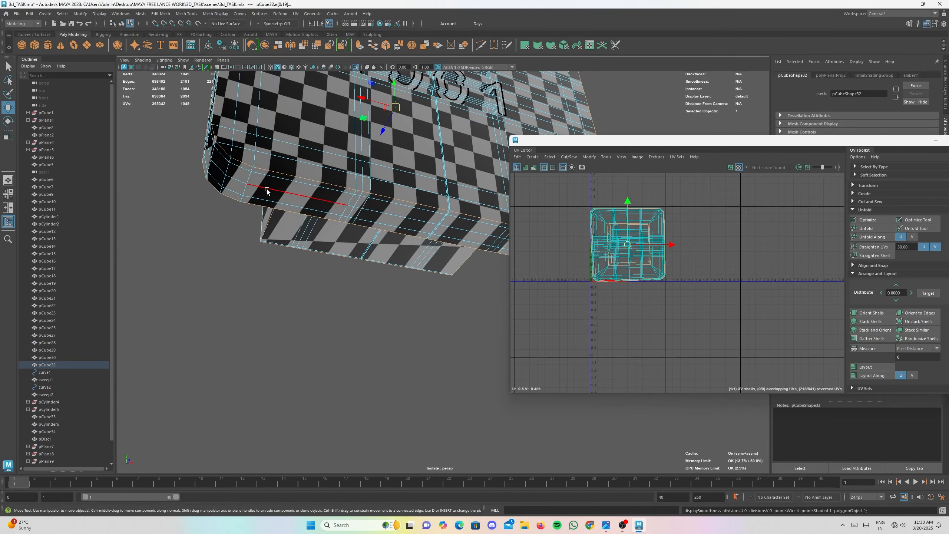
alt+right_drag(266, 189, 281, 180)
alt+middle_drag(282, 181, 322, 241)
alt+drag(322, 241, 285, 254)
alt+right_drag(285, 255, 319, 288)
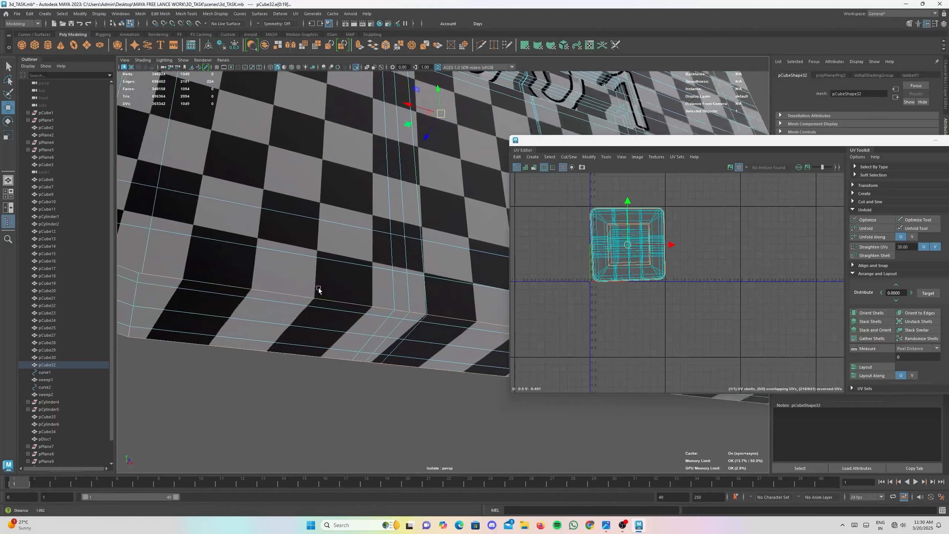
alt+middle_drag(318, 288, 390, 298)
alt+right_drag(322, 279, 358, 291)
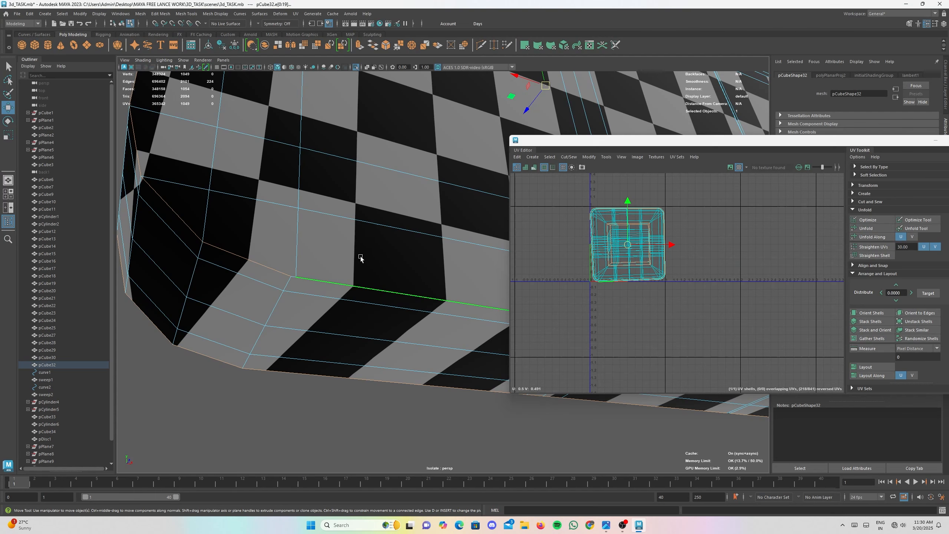
right_click(745, 248)
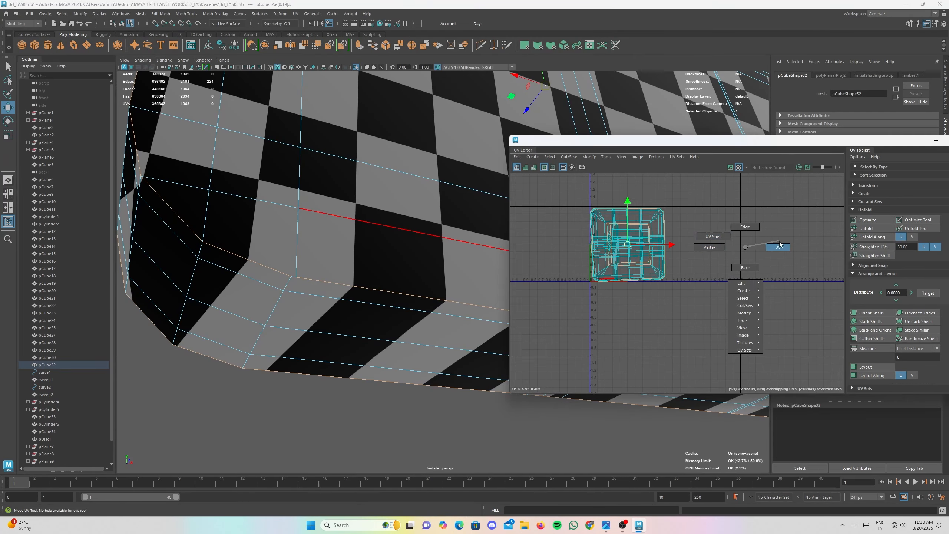
right_click(556, 285)
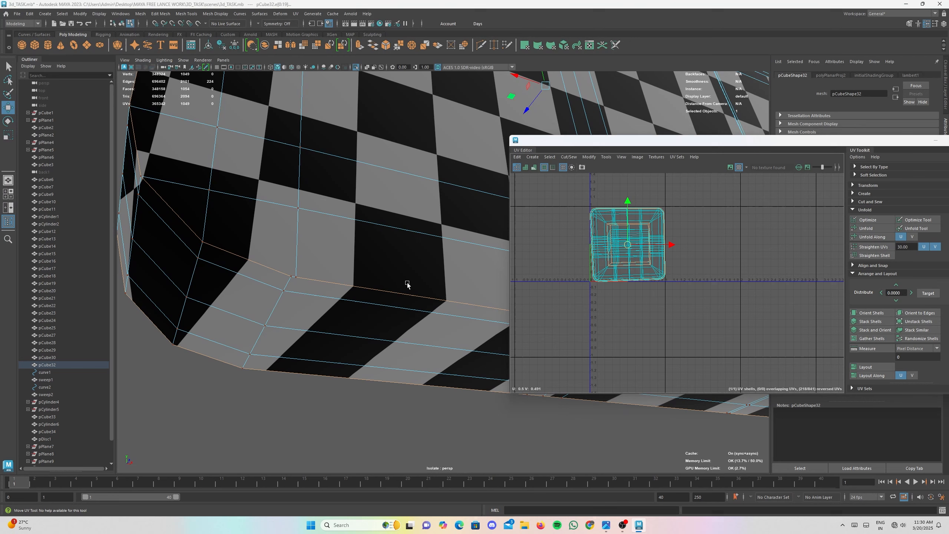
right_drag(408, 283, 368, 270)
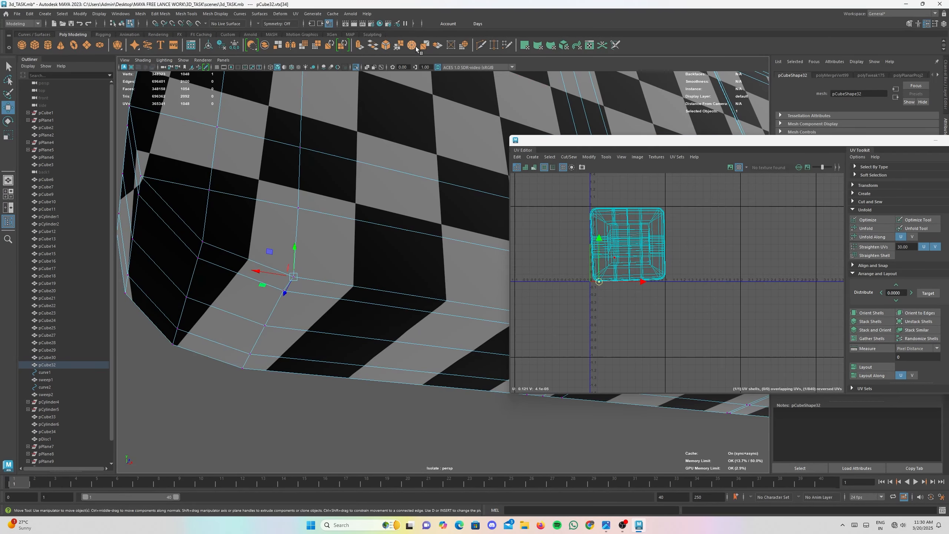
alt+drag(385, 196, 365, 218)
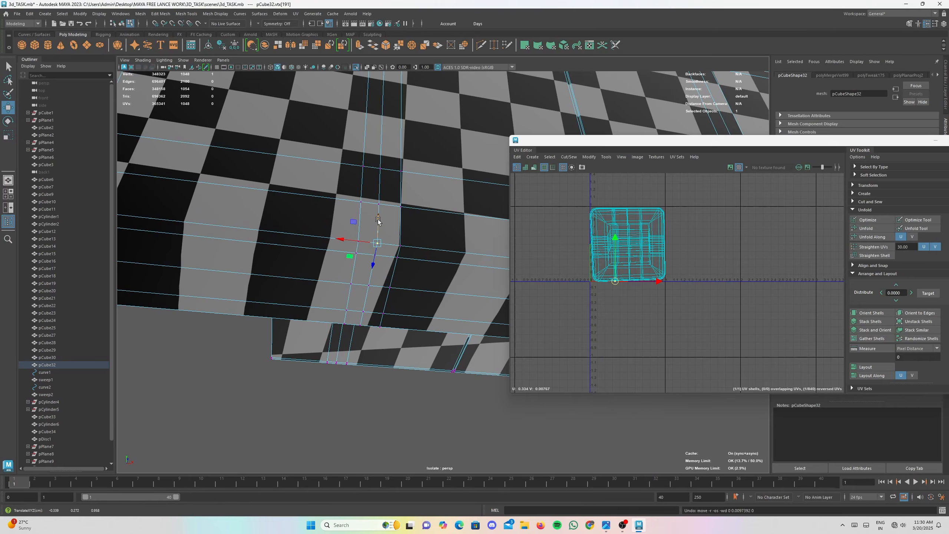
- Switch back to edge selection and select the edge loop around the end plate's rounded rim
scroll(378, 221, down, 8)
alt+drag(378, 223, 392, 206)
right_drag(393, 245, 430, 165)
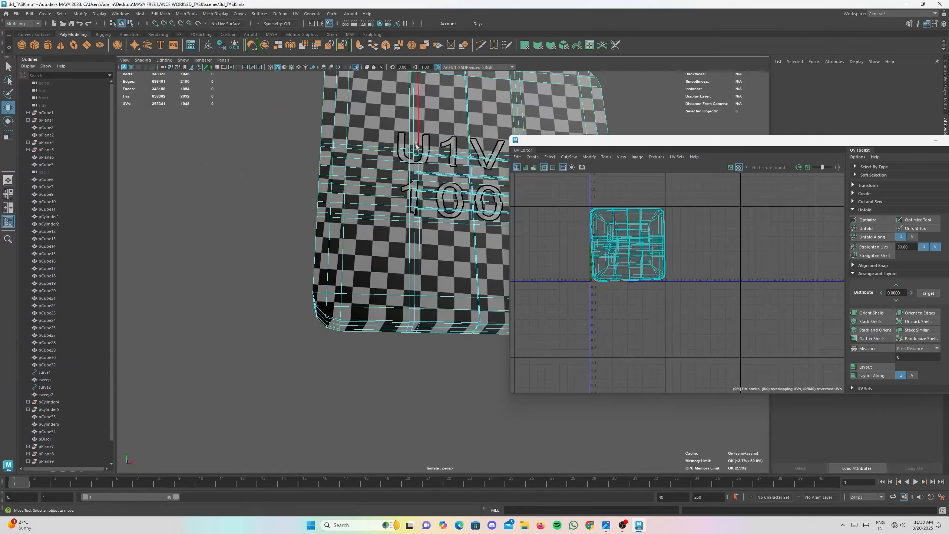
alt+drag(417, 146, 324, 157)
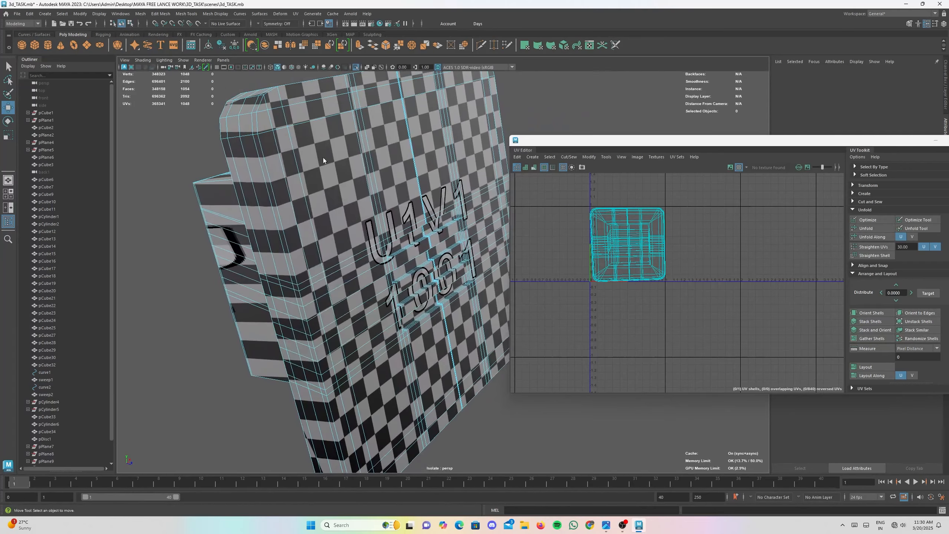
double_click(258, 104)
alt+drag(257, 104, 277, 258)
key(3)
key(1)
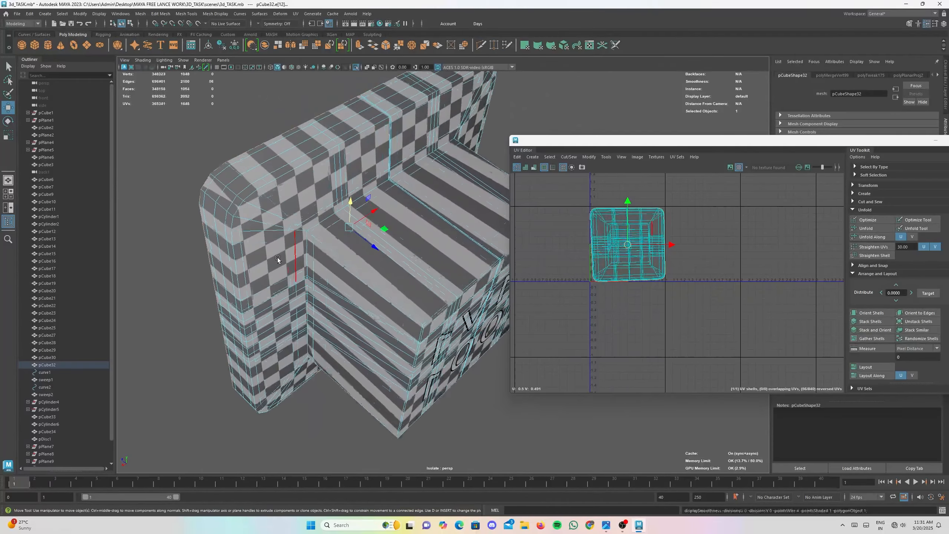
- Add the edges along the junction between the protruding block and the end plate to the seam selection
click(318, 229)
alt+drag(348, 257, 327, 240)
alt+drag(351, 274, 362, 222)
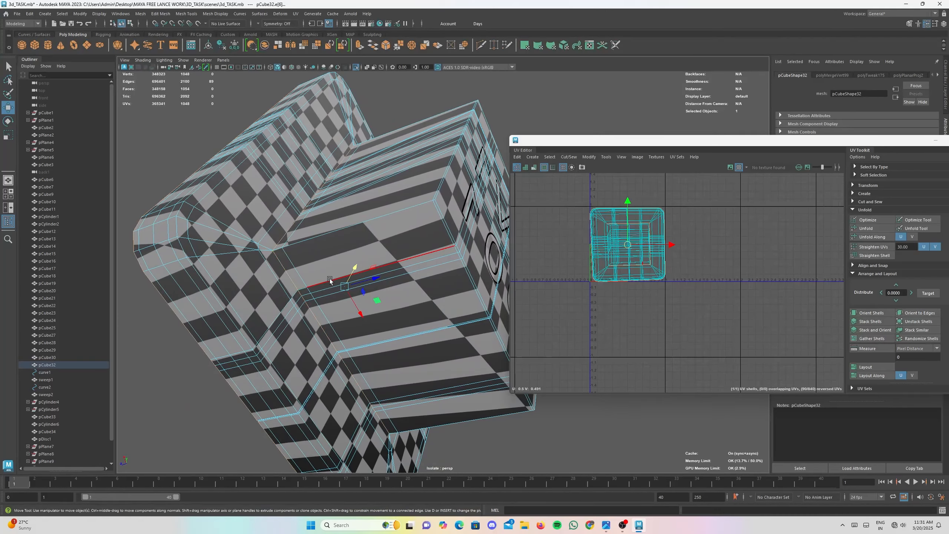
alt+drag(330, 280, 209, 240)
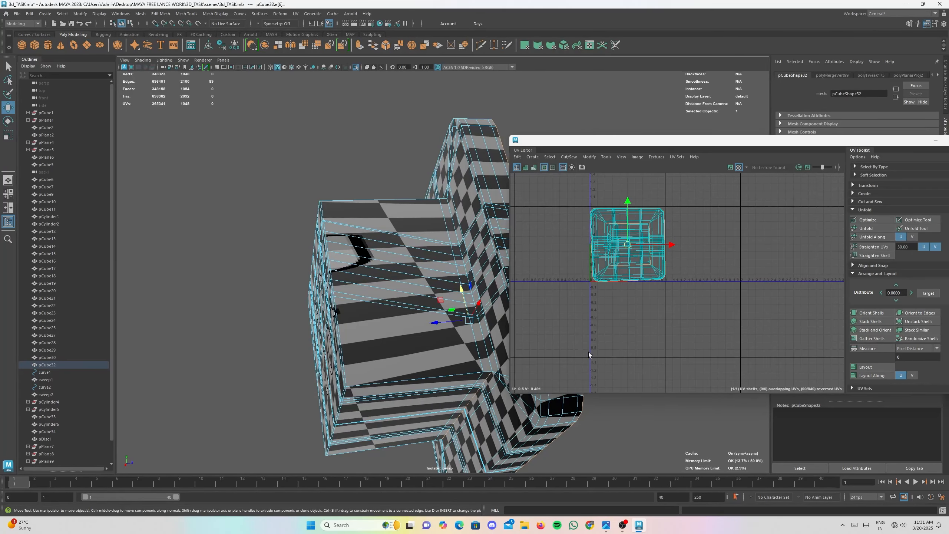
alt+drag(473, 347, 471, 387)
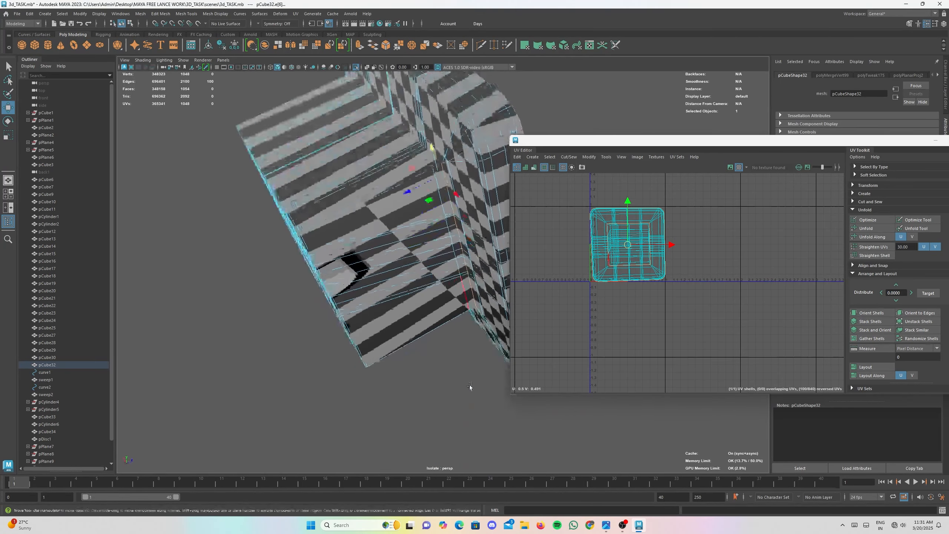
shift+double_click(362, 206)
alt+drag(363, 208, 475, 170)
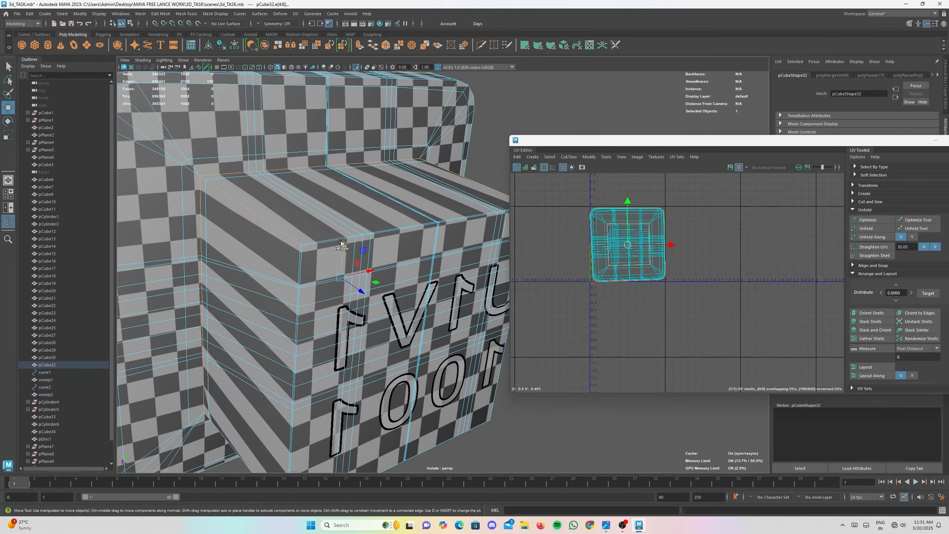
- Add the remaining edges around the protruding block's free end face and its lengthwise corner to the seam selection
shift+double_click(341, 242)
alt+drag(341, 242, 342, 187)
shift+double_click(297, 156)
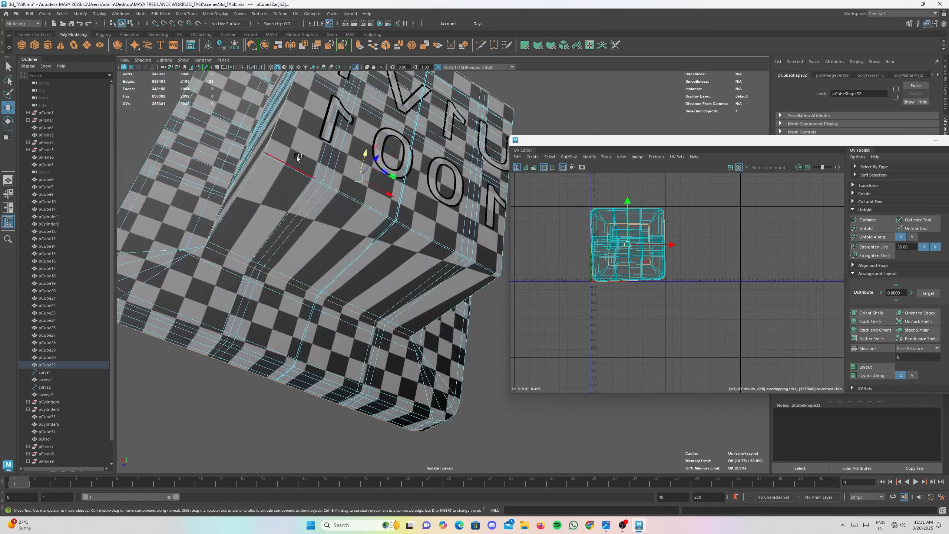
alt+drag(456, 187, 412, 271)
shift+click(440, 306)
alt+drag(440, 306, 406, 243)
shift+click(361, 231)
shift+click(321, 237)
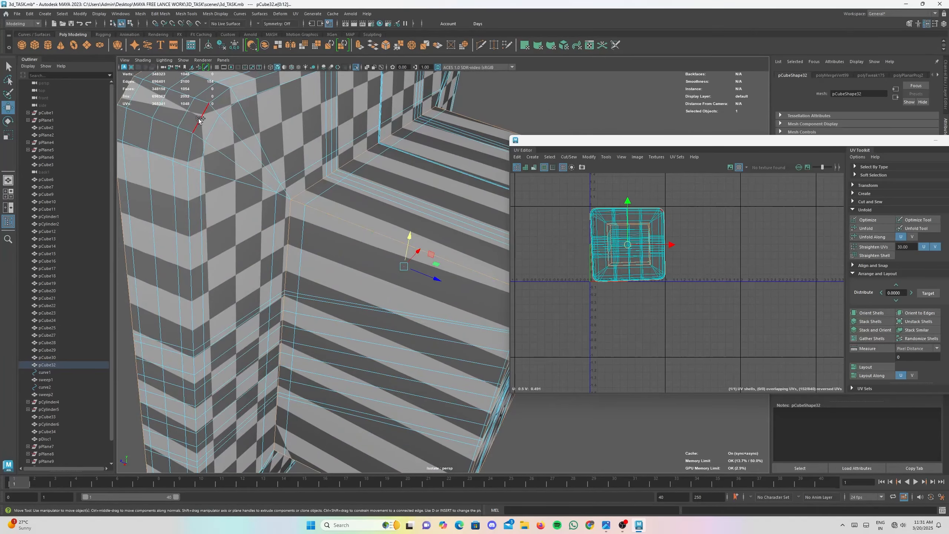
- Complete the seam selection along the plate's rim and rounded corners, correcting the edges at the lower corner
alt+drag(233, 139, 414, 173)
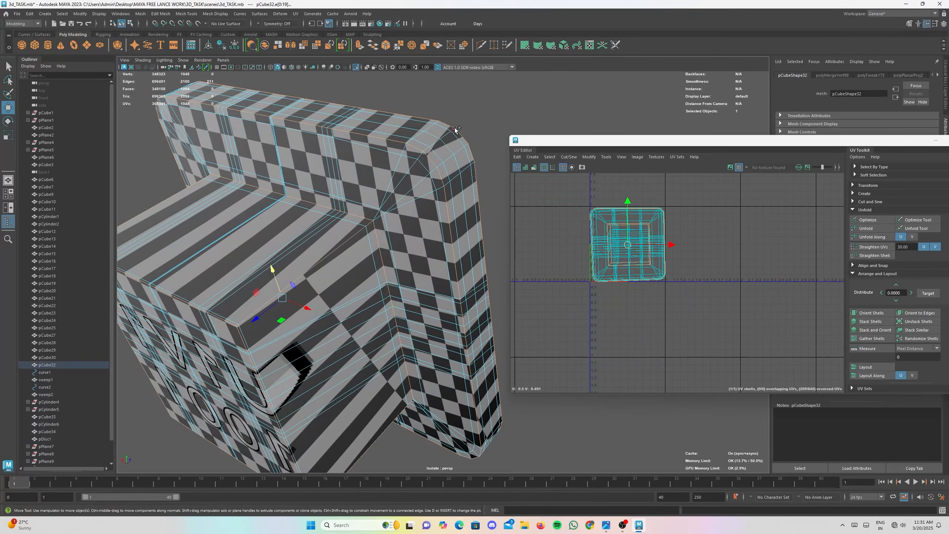
alt+drag(477, 194, 455, 211)
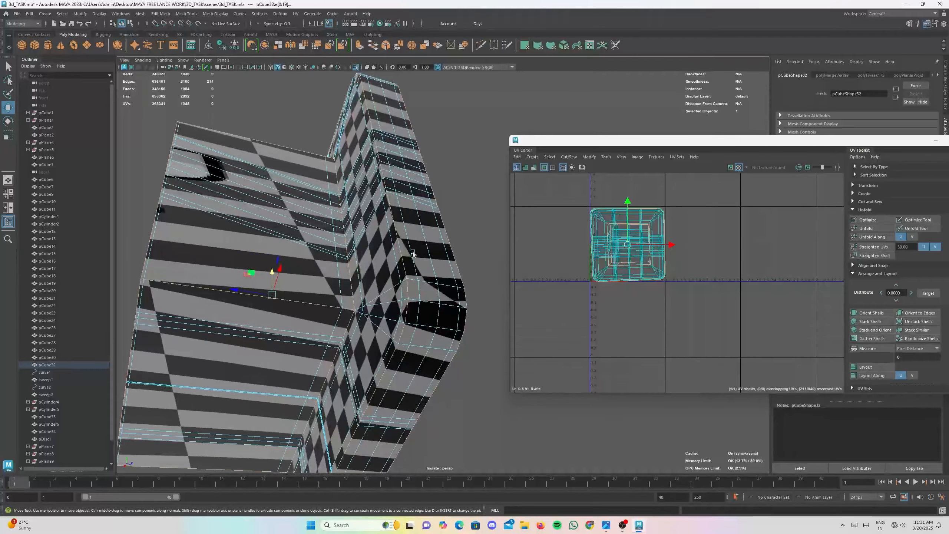
shift+click(418, 293)
alt+drag(444, 360, 312, 239)
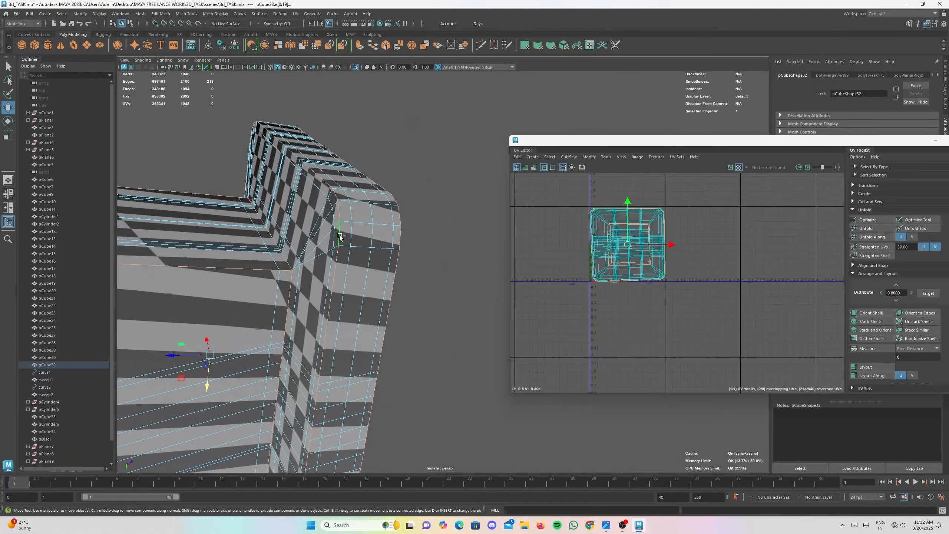
mouse_move(398, 223)
alt+mouse_down()
mouse_move(424, 314)
mouse_move(434, 291)
mouse_move(374, 243)
mouse_move(410, 295)
mouse_move(370, 270)
mouse_move(396, 236)
alt+mouse_up()
shift+double_click(393, 251)
alt+middle_drag(396, 236, 231, 248)
alt+drag(231, 248, 424, 261)
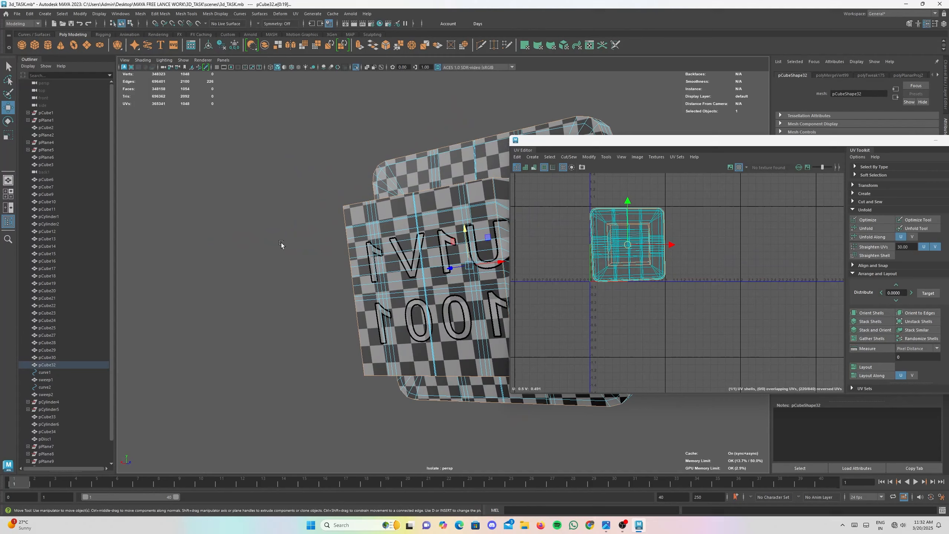
alt+drag(282, 244, 368, 235)
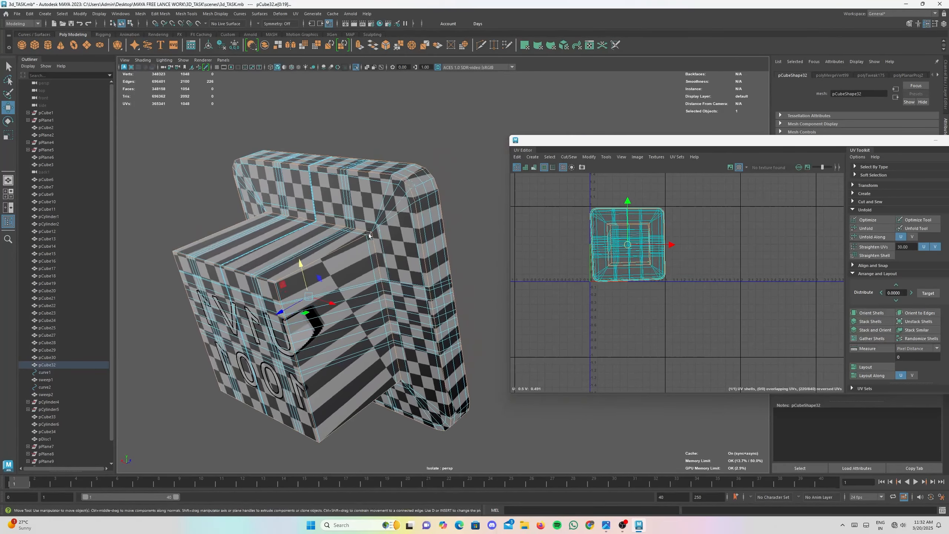
- Cut the UVs along the selected seam edges, select all the resulting shells and unfold them
click(569, 157)
click(595, 196)
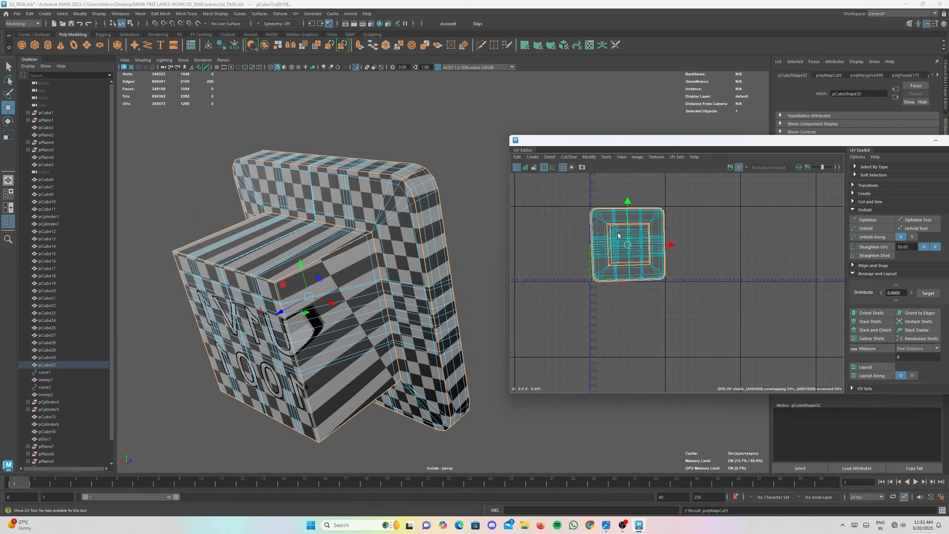
right_drag(618, 233, 585, 223)
drag(562, 190, 684, 304)
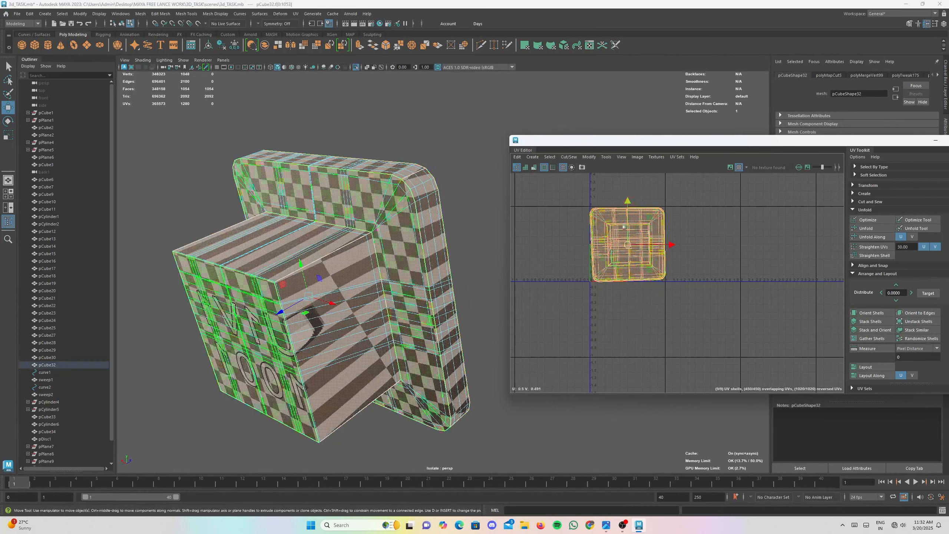
click(589, 157)
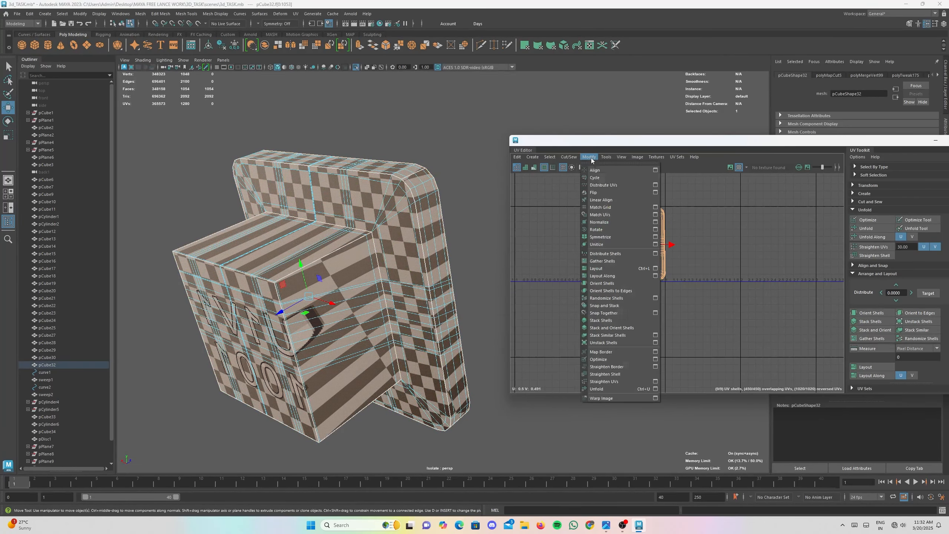
click(617, 388)
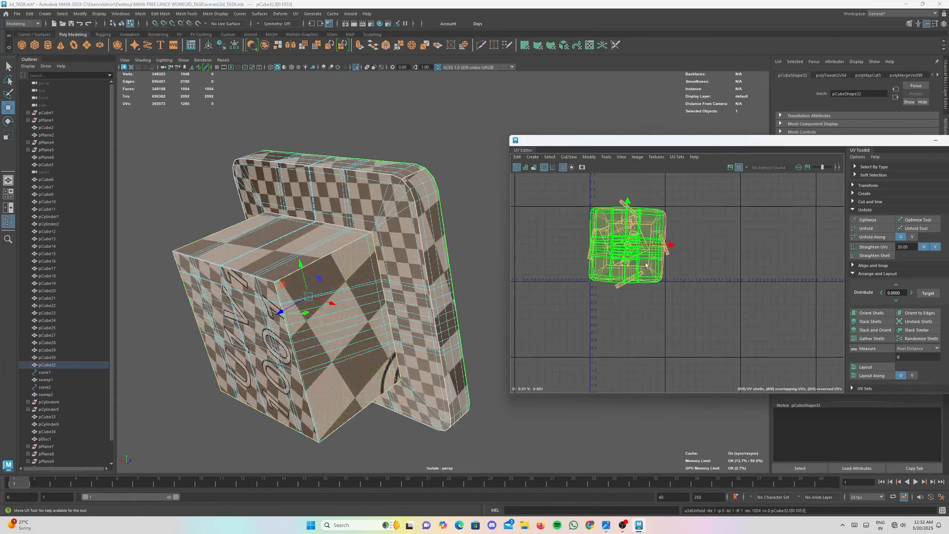
- Move the plate's large back-face shell and the frame-shaped front shell away from the overlapping shells
click(670, 330)
click(626, 242)
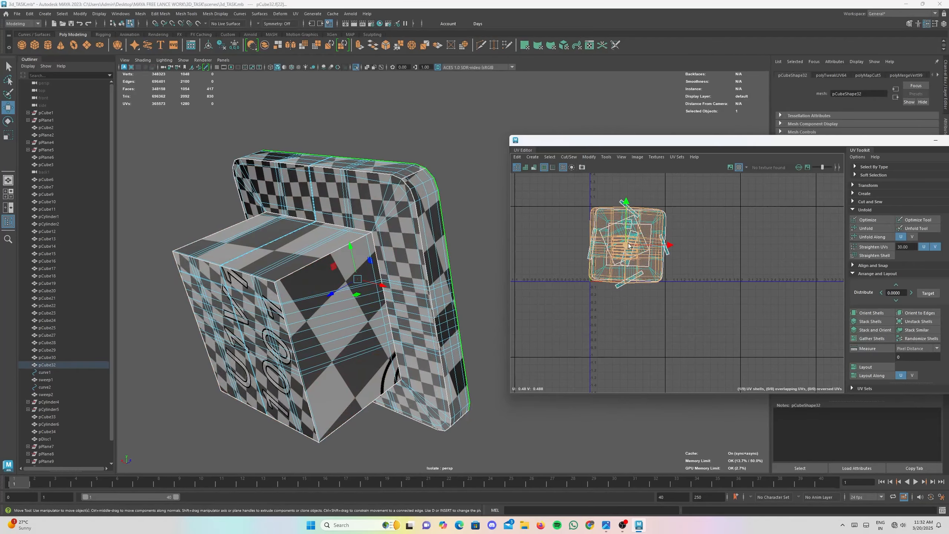
drag(626, 242, 730, 244)
click(625, 235)
drag(625, 235, 727, 312)
click(646, 220)
- Select all the end plate's UV shells and unfold them again
alt+drag(386, 291, 284, 267)
click(381, 258)
scroll(359, 265, up, 3)
alt+middle_drag(319, 280, 272, 300)
scroll(630, 293, down, 2)
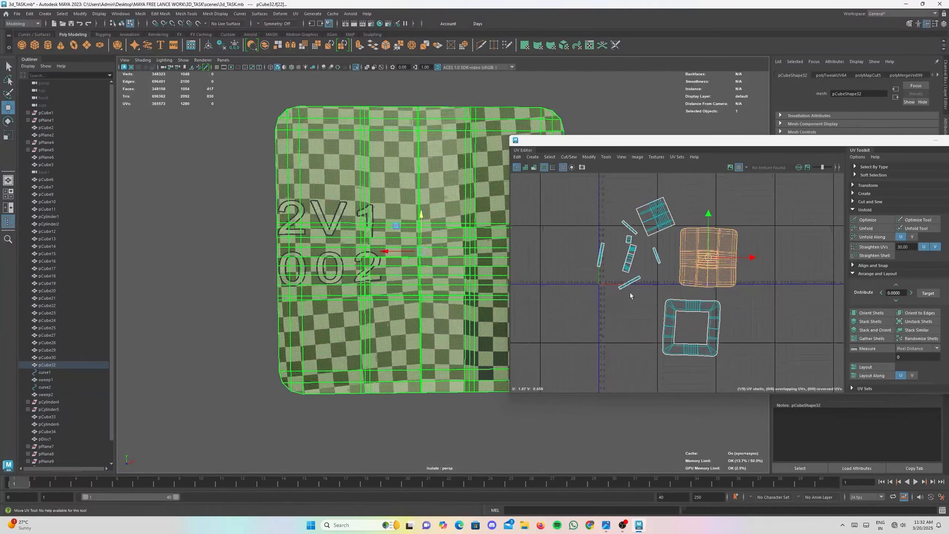
drag(589, 182, 775, 397)
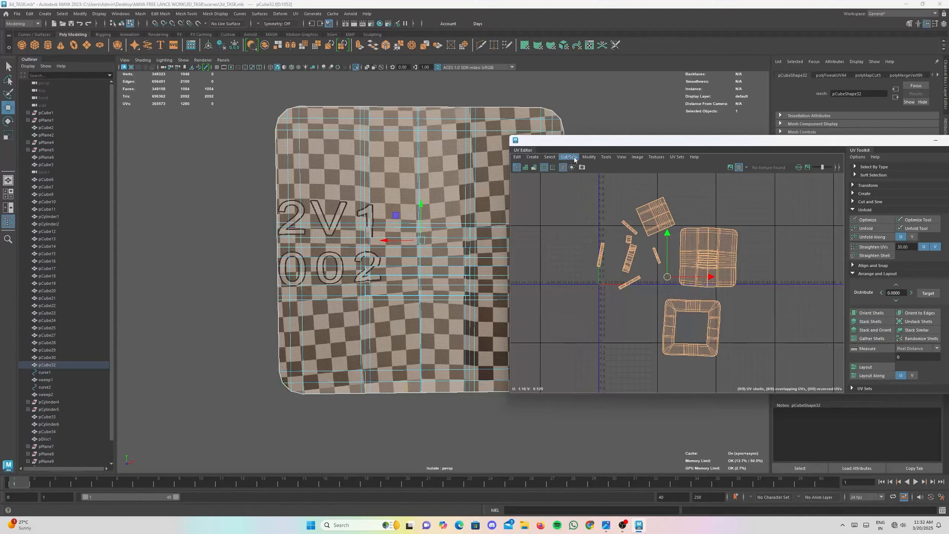
click(589, 157)
click(635, 391)
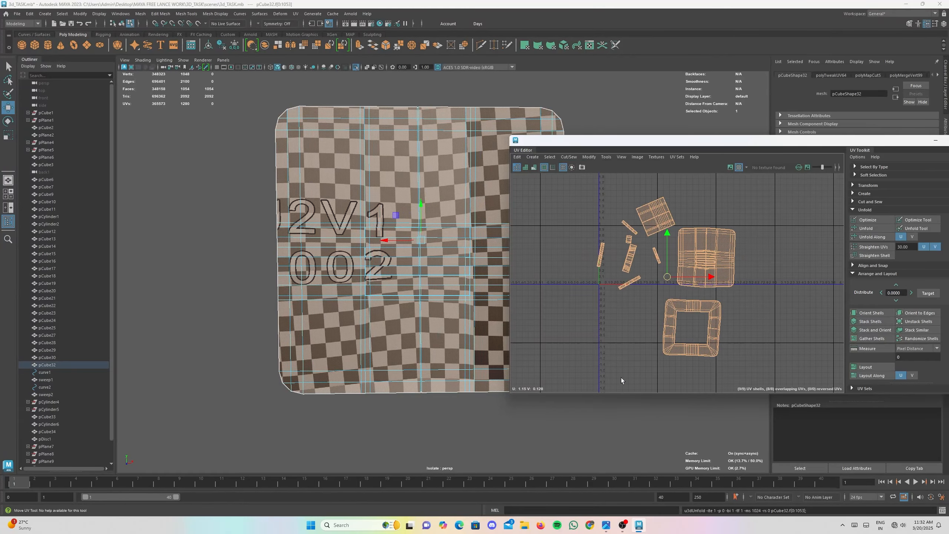
- Turn on the smooth preview and set the plate's UV Boundary Smoothing to Preserve Edges and Corners
alt+drag(419, 292, 254, 220)
key(3)
alt+right_drag(254, 221, 299, 224)
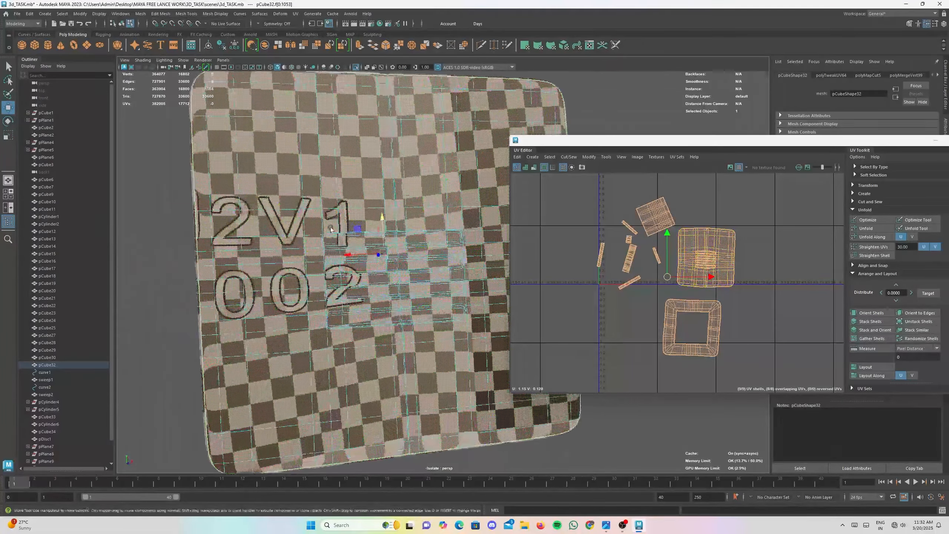
alt+drag(299, 224, 329, 209)
alt+middle_drag(329, 210, 452, 305)
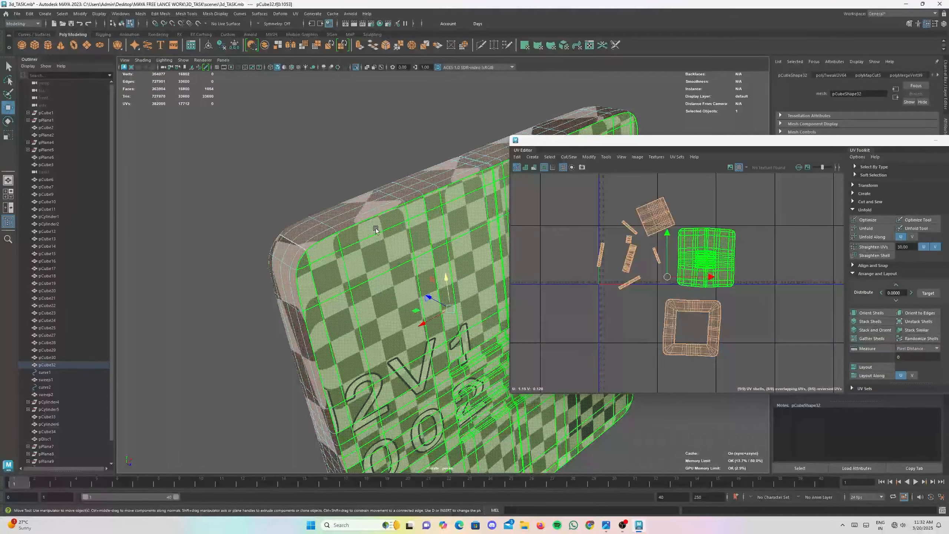
click(935, 141)
alt+middle_drag(516, 264, 491, 167)
key(F8)
scroll(493, 226, down, 3)
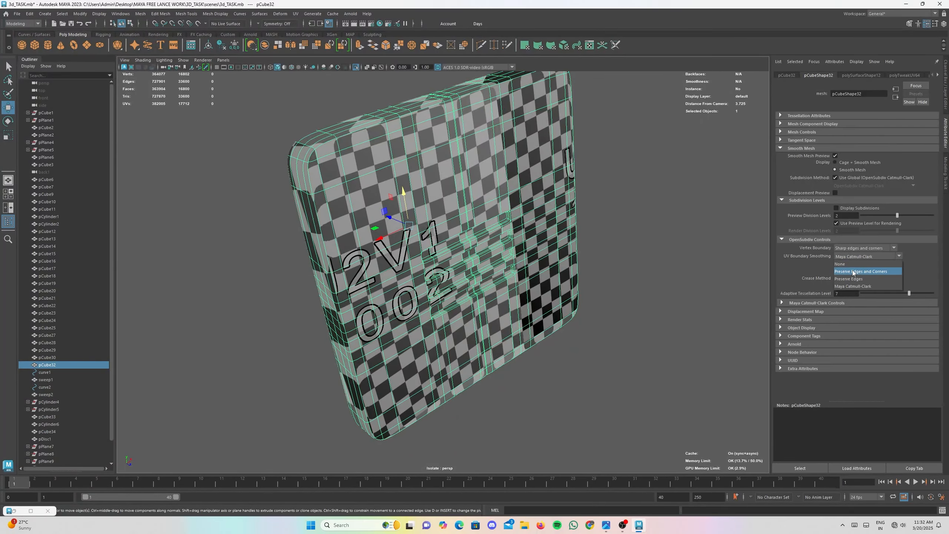
click(880, 272)
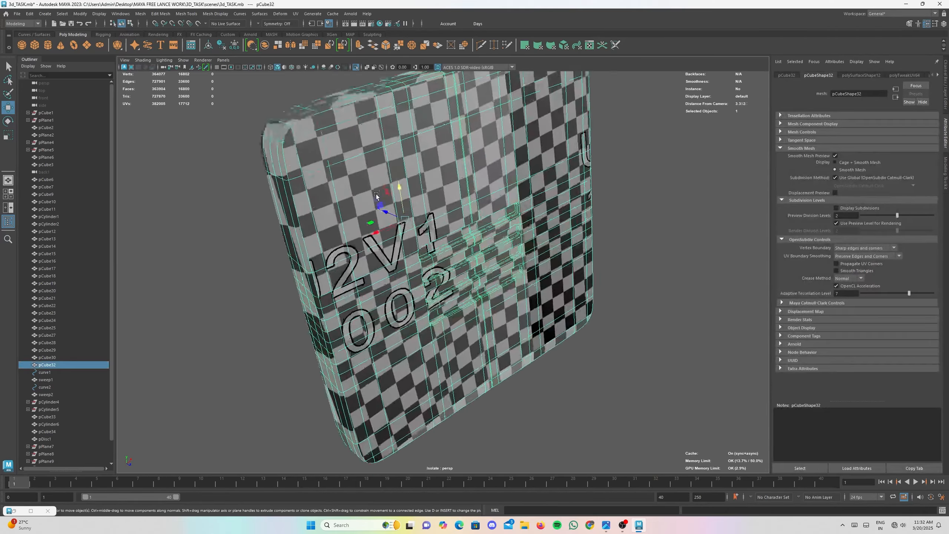
- Examine the checker pattern on the smoothed plate from several sides, ending with the smooth preview turned off
alt+drag(376, 194, 314, 210)
scroll(374, 220, up, 3)
alt+middle_drag(463, 258, 409, 210)
alt+drag(409, 210, 470, 243)
alt+middle_drag(523, 275, 502, 148)
alt+drag(486, 161, 397, 218)
scroll(482, 193, up, 2)
alt+drag(478, 193, 535, 277)
scroll(426, 184, down, 4)
key(1)
scroll(535, 277, down, 5)
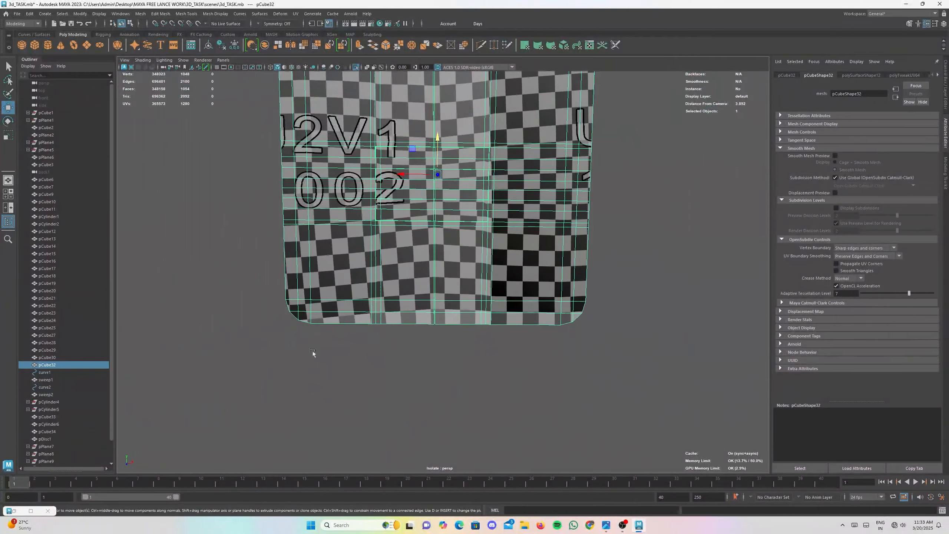
- Restore the UV editor, switch to edge selection and try the edge loop above the slotted area of the back-face shell
click(14, 510)
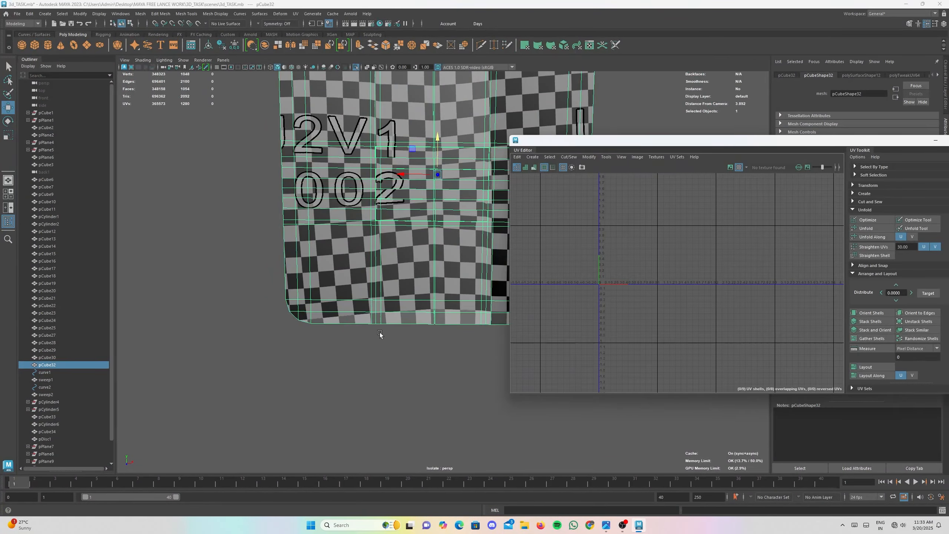
scroll(372, 231, down, 1)
alt+middle_drag(372, 231, 206, 268)
scroll(688, 284, up, 8)
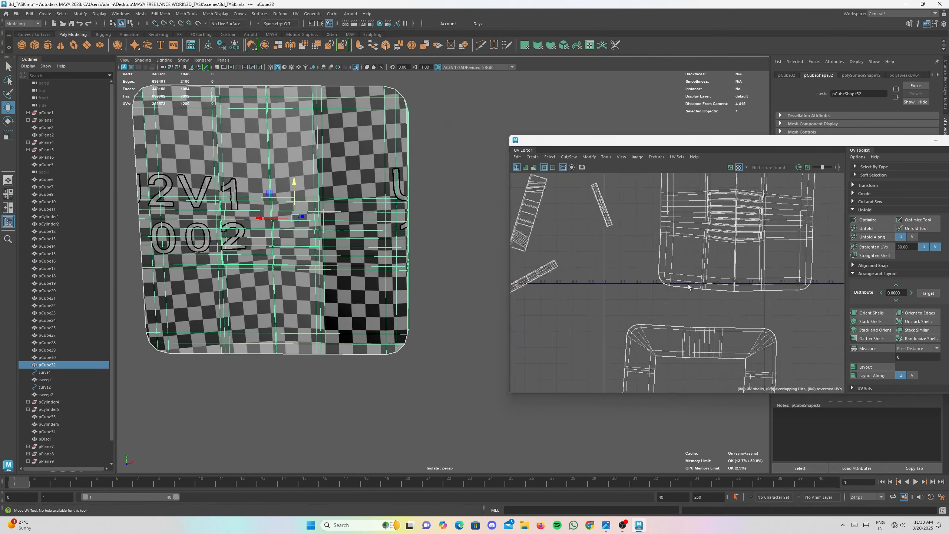
alt+middle_drag(830, 247, 693, 326)
scroll(690, 319, down, 1)
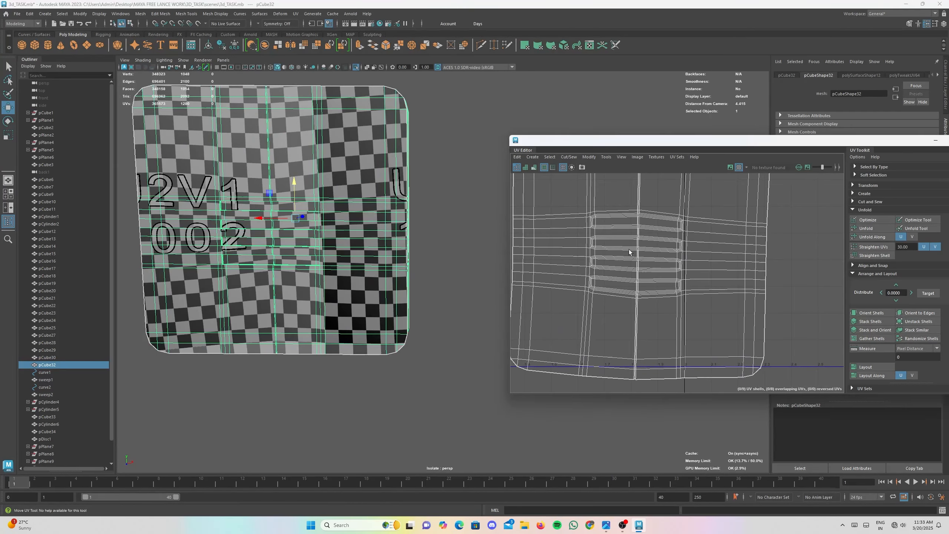
right_drag(629, 250, 627, 226)
scroll(621, 222, up, 3)
alt+middle_drag(620, 219, 634, 254)
double_click(606, 242)
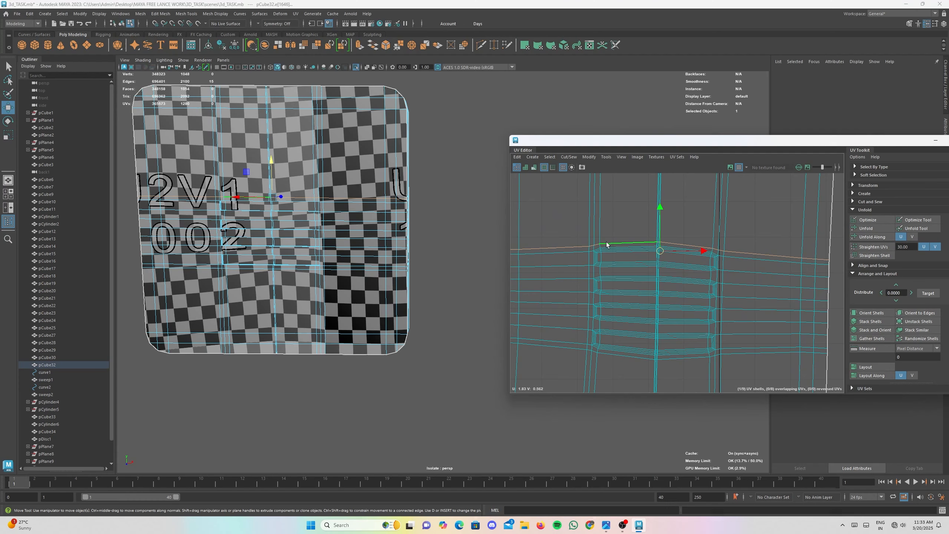
key(ctrl+z)
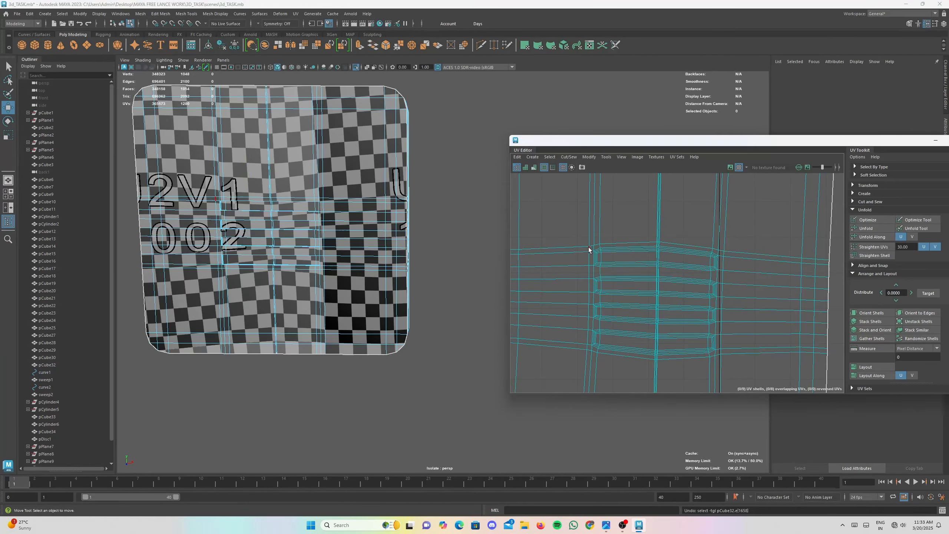
- Select the edges along one side and the lower border of the slotted area in the back-face shell
click(587, 278)
shift+double_click(587, 347)
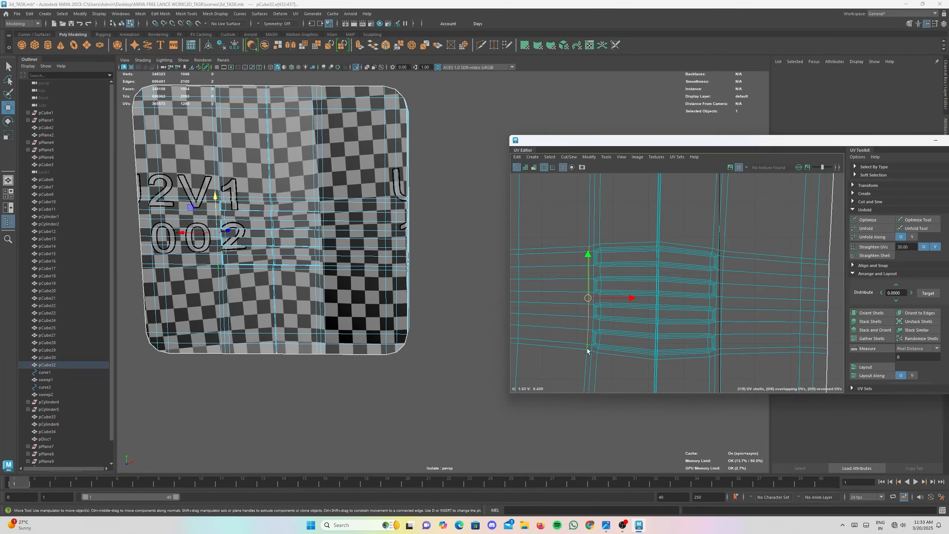
double_click(718, 354)
key(ctrl+z)
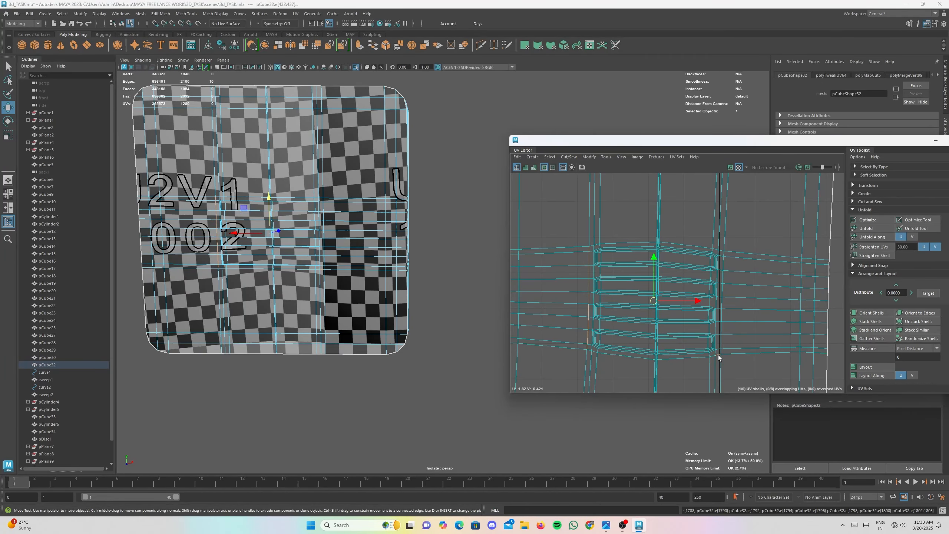
shift+click(590, 354)
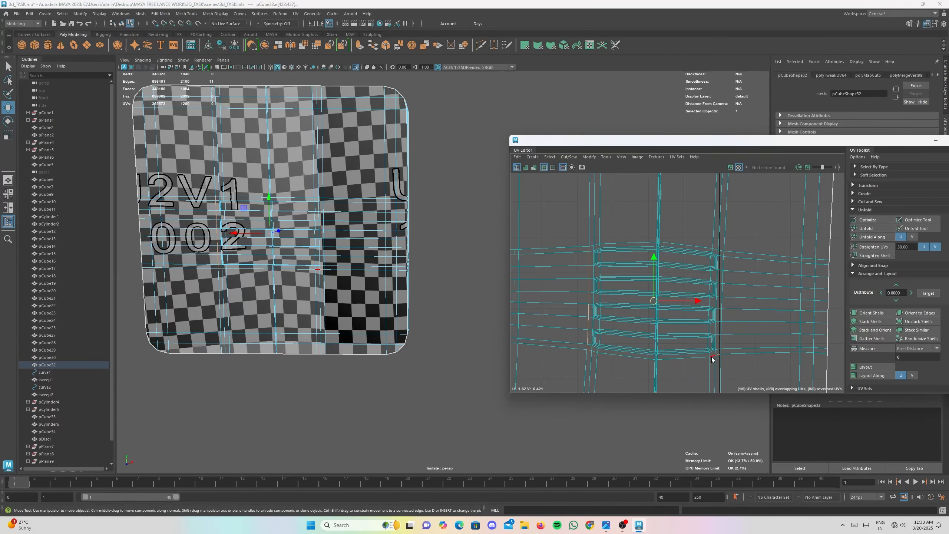
shift+click(725, 277)
key(ctrl+z)
shift+double_click(722, 256)
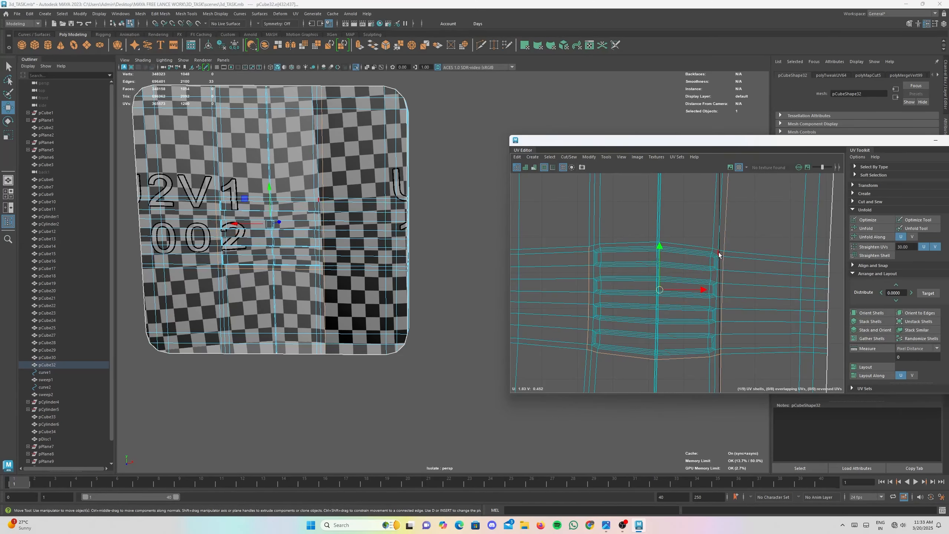
key(ctrl+z)
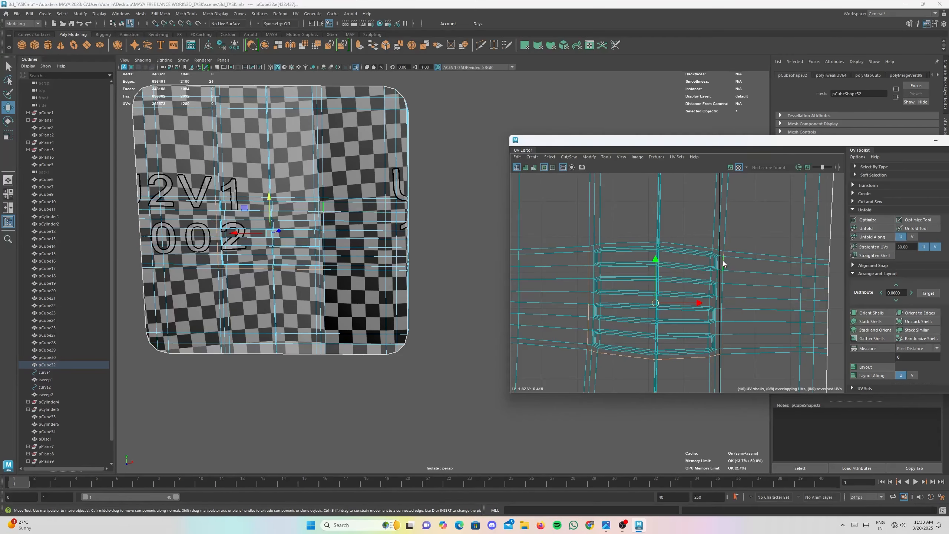
- Add the edges along the remaining side and the upper border of the slotted area to the selection
shift+click(722, 279)
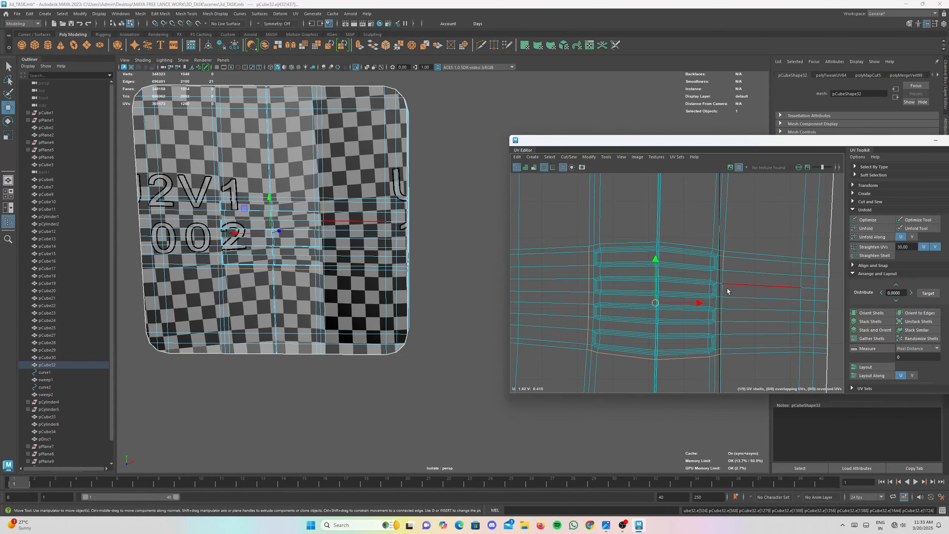
shift+click(725, 284)
key(ctrl+z)
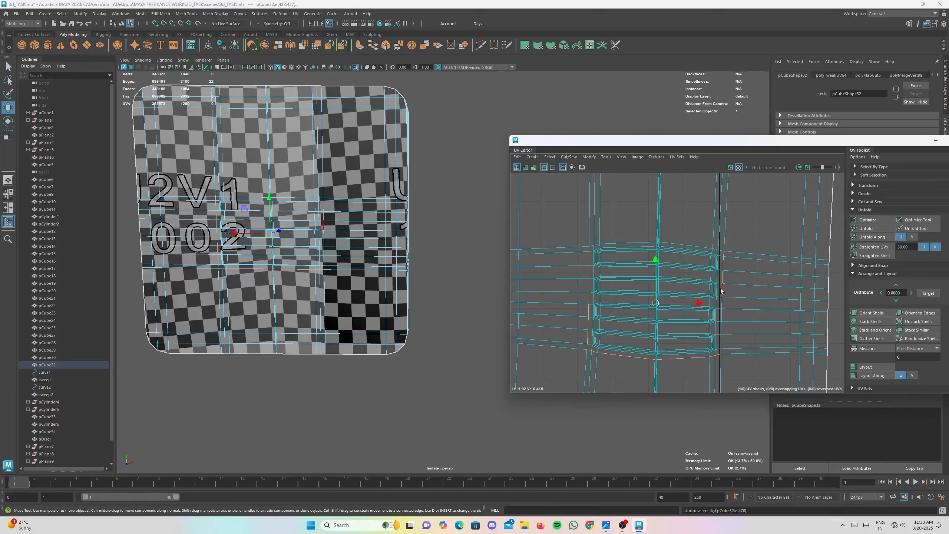
shift+click(722, 291)
shift+click(723, 303)
shift+click(721, 319)
shift+click(721, 332)
shift+click(722, 344)
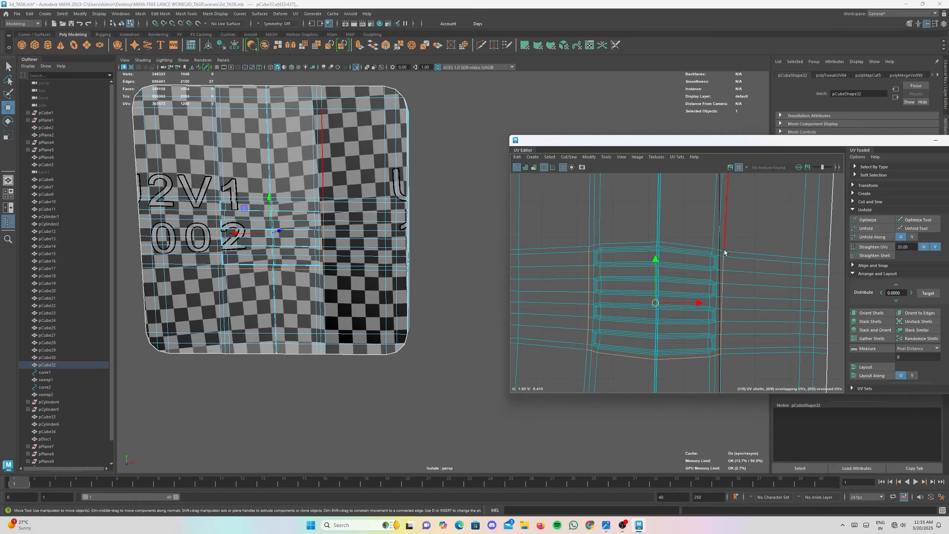
shift+click(722, 250)
shift+double_click(593, 248)
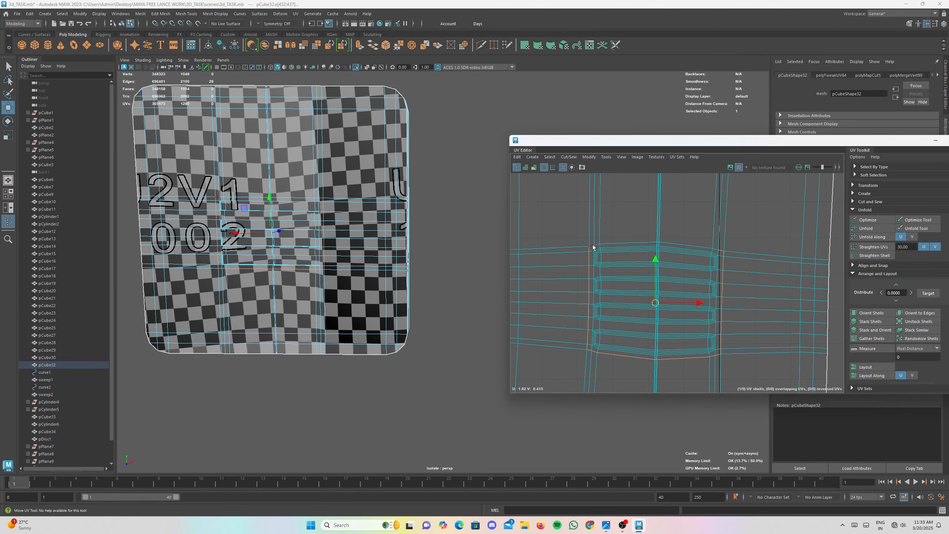
- Cut the UVs along the selected border and move the slotted-area shell clear of the back-face shell
scroll(659, 282, down, 2)
scroll(598, 307, down, 4)
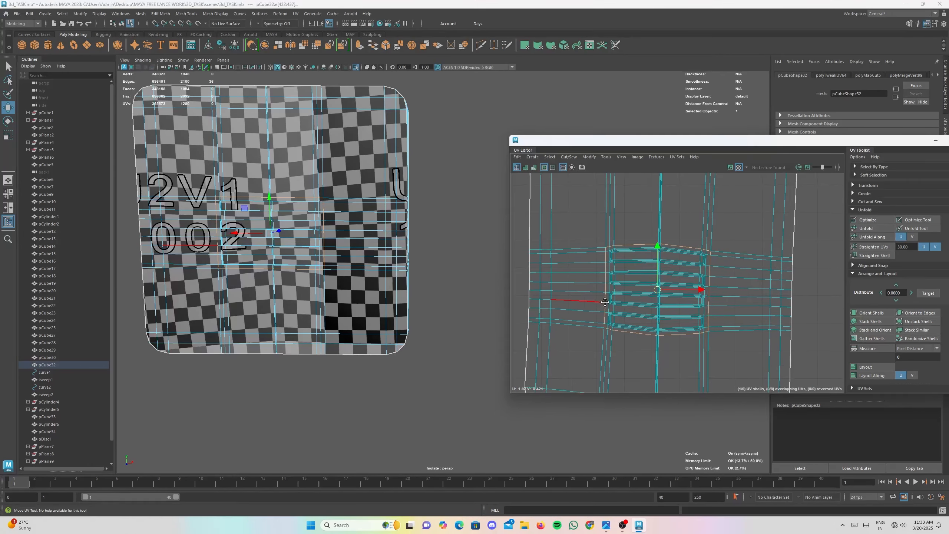
click(577, 157)
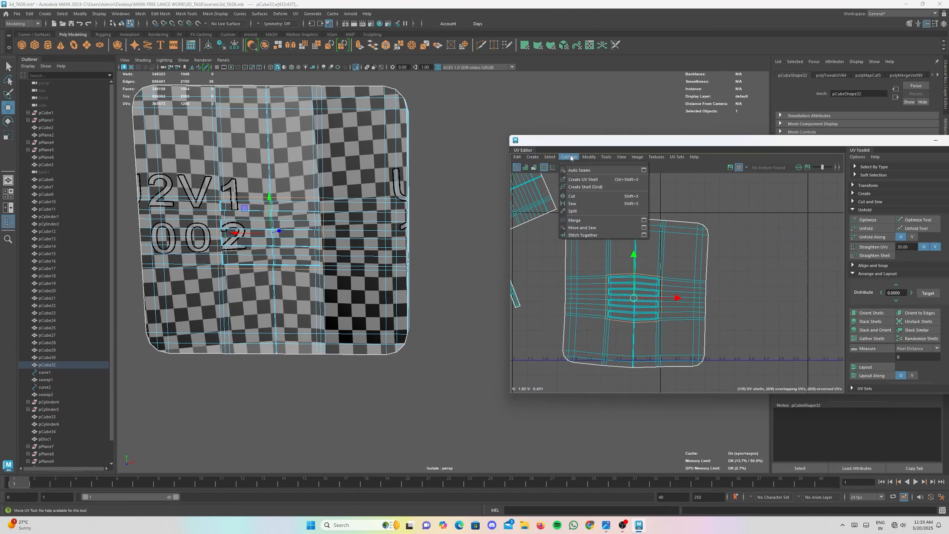
click(582, 196)
right_drag(625, 281, 594, 269)
click(630, 291)
drag(630, 292, 772, 263)
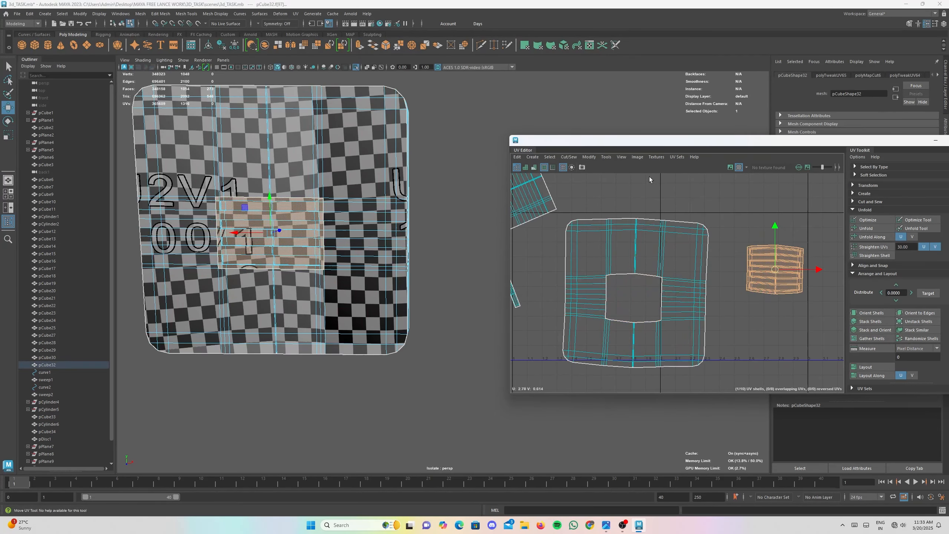
- Unfold the separated slotted-area shell and the surrounding back-face shell
click(595, 157)
click(591, 390)
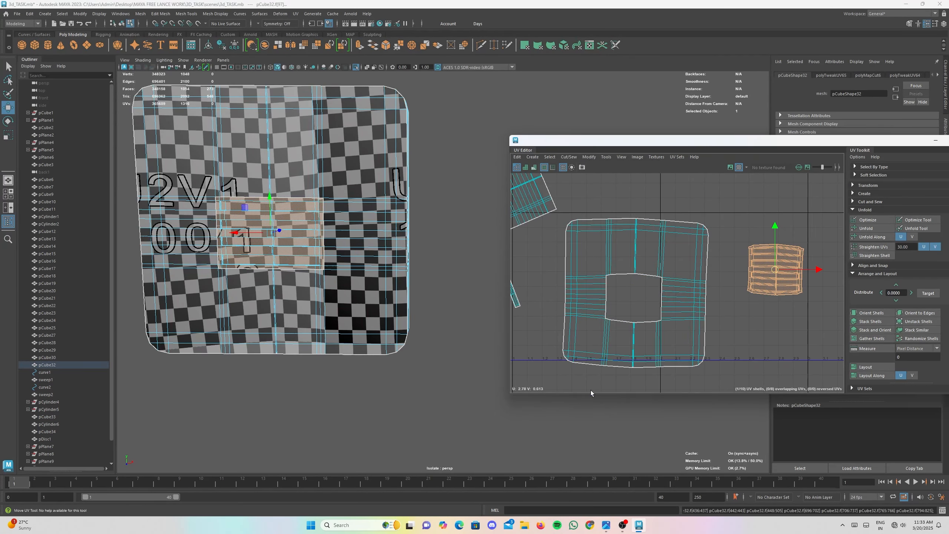
click(680, 297)
alt+middle_drag(615, 291, 616, 288)
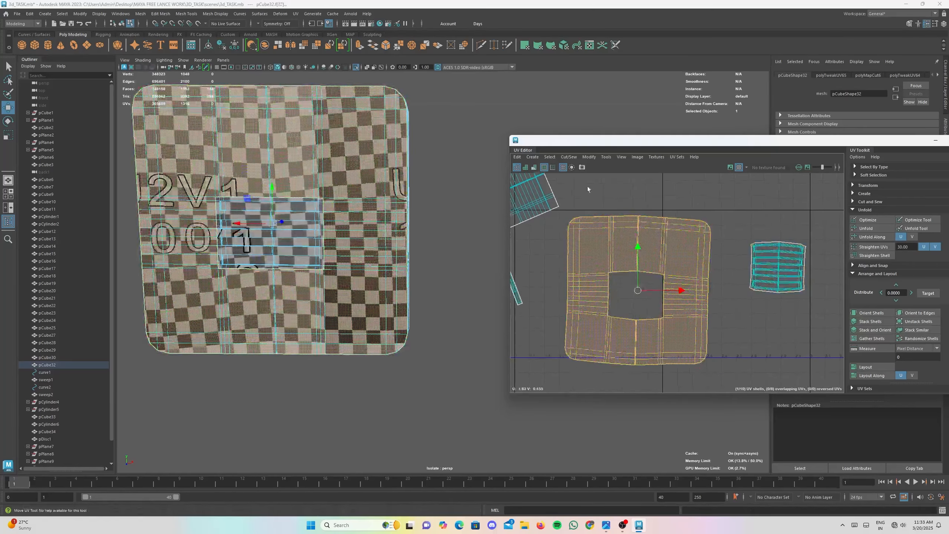
click(590, 156)
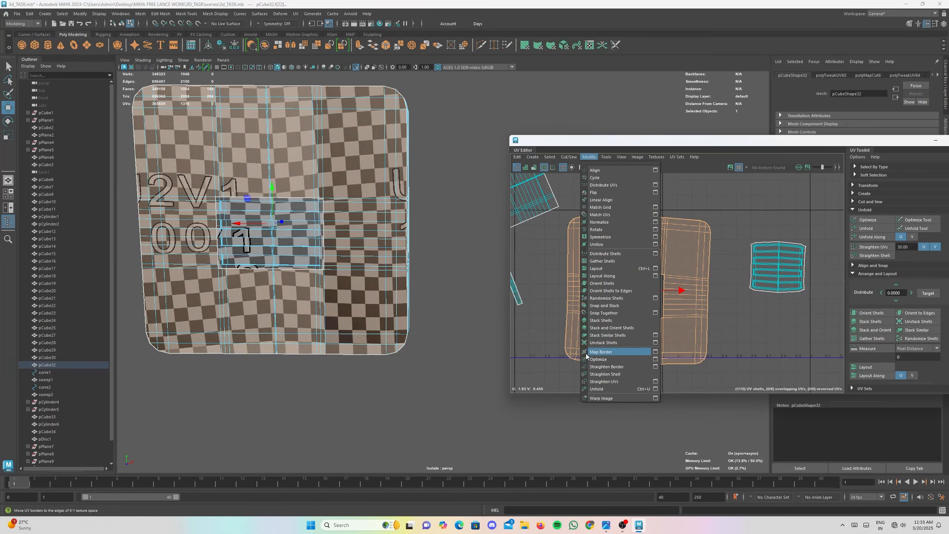
click(587, 389)
- Examine the unfolded back-face shell and the checker pattern around the slotted area on the plate
alt+drag(430, 290, 471, 236)
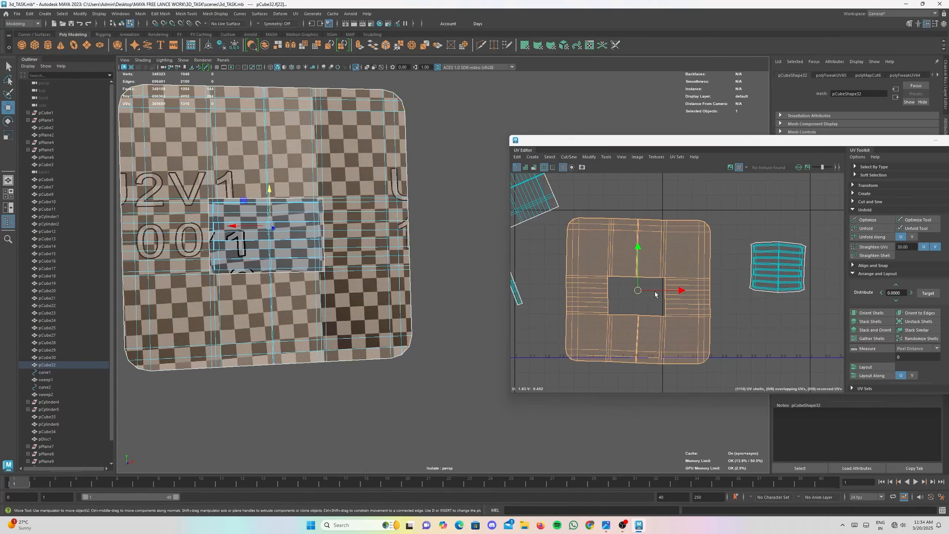
scroll(668, 273, up, 4)
alt+middle_drag(667, 275, 702, 235)
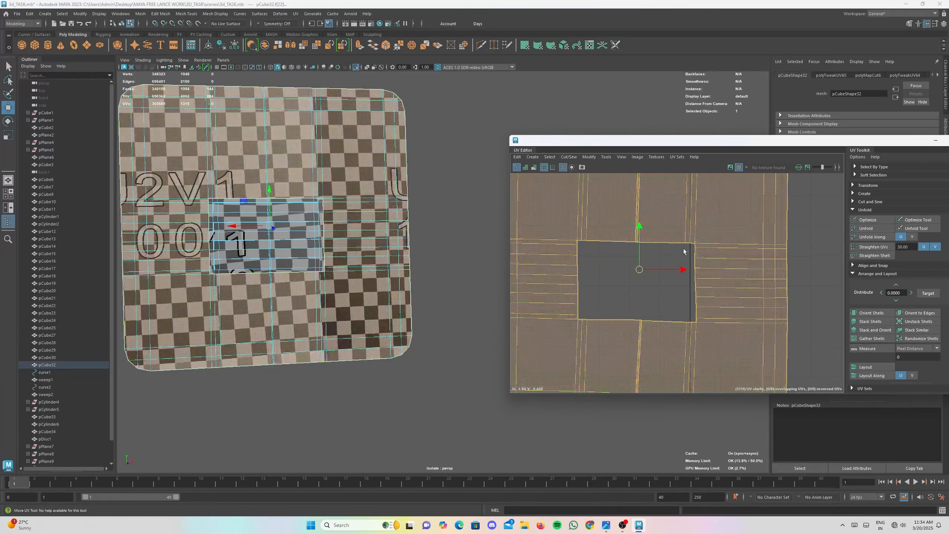
scroll(684, 249, down, 2)
alt+middle_drag(684, 249, 665, 318)
scroll(667, 317, down, 1)
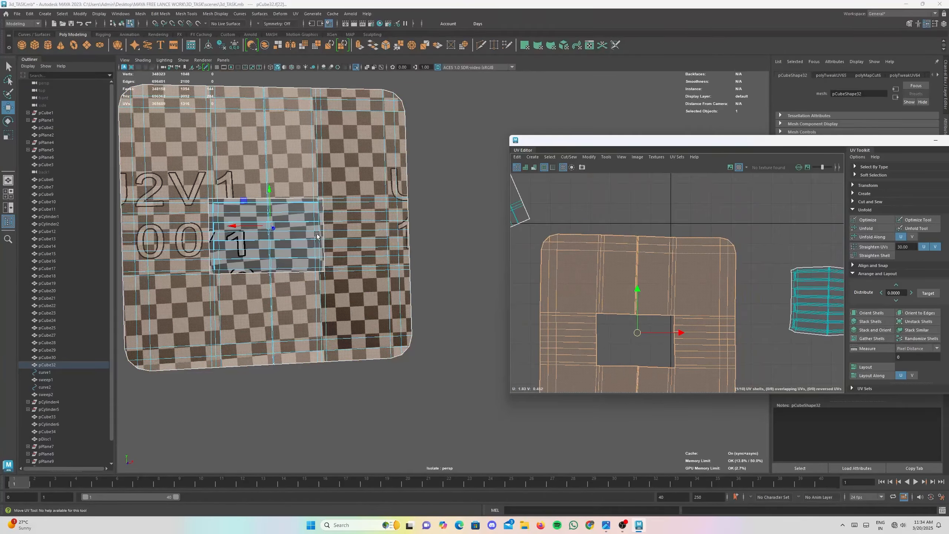
scroll(317, 233, up, 3)
alt+middle_drag(314, 250, 438, 221)
scroll(670, 311, down, 2)
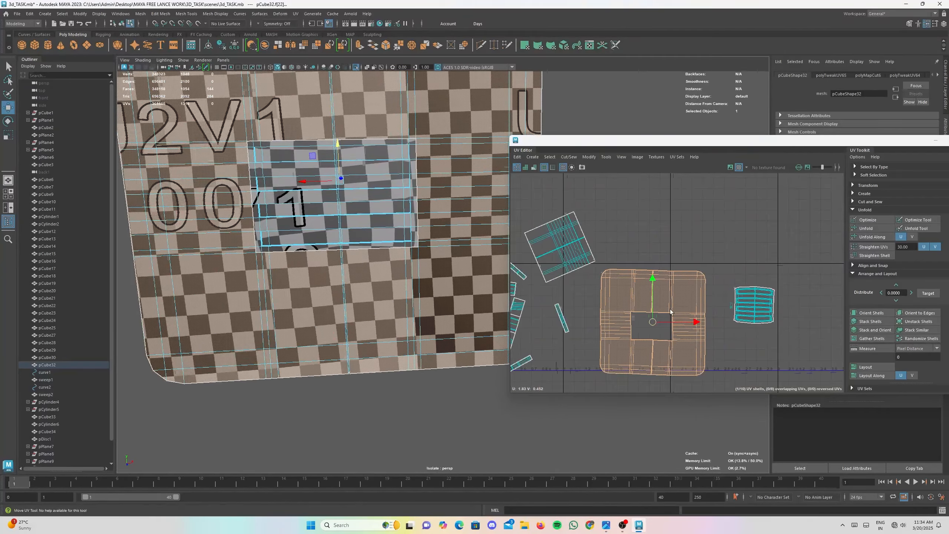
- Move the back-face shell up out of the way and place the square ring shell in the freed space
alt+middle_drag(671, 312, 670, 287)
drag(653, 297, 711, 180)
alt+middle_drag(659, 298, 660, 243)
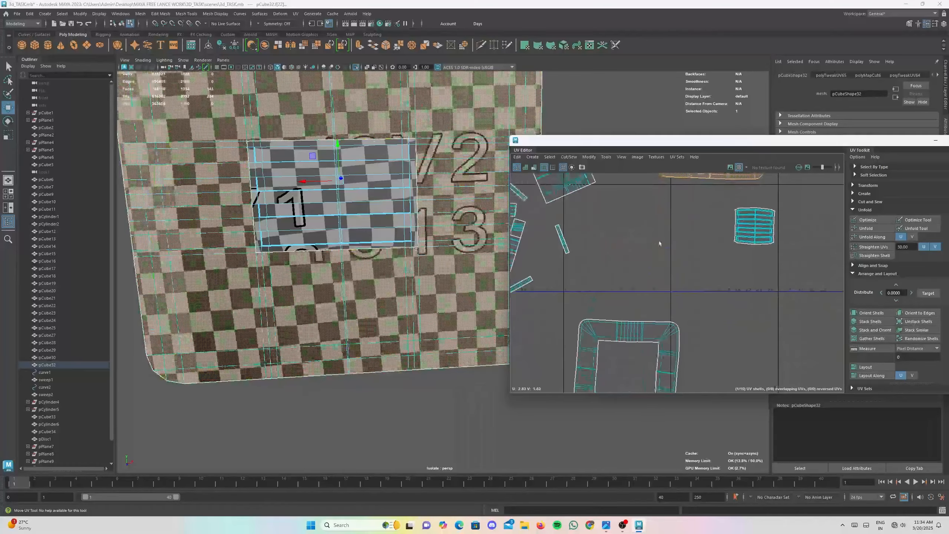
click(634, 347)
drag(633, 347, 656, 271)
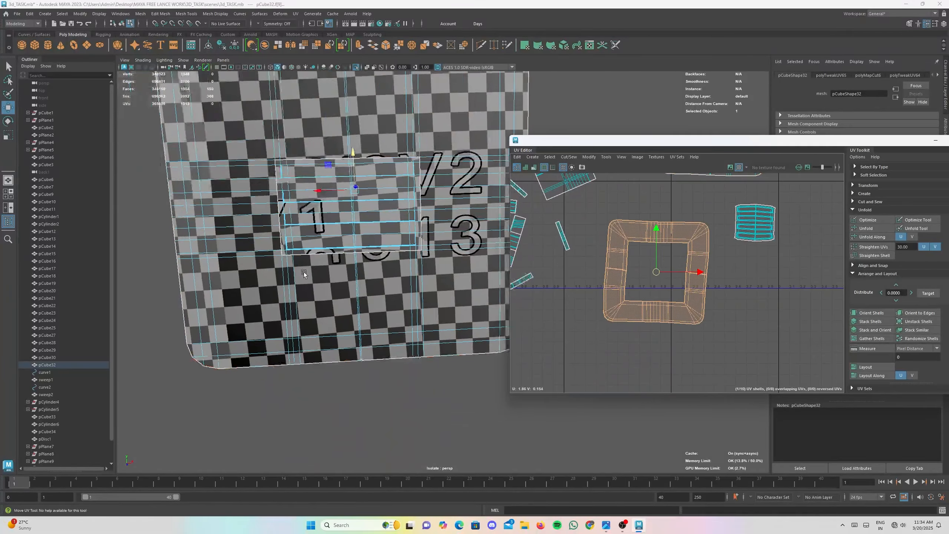
- Unfold the square ring shell and check the checker pattern on the plate's block side
alt+drag(304, 271, 295, 242)
click(589, 157)
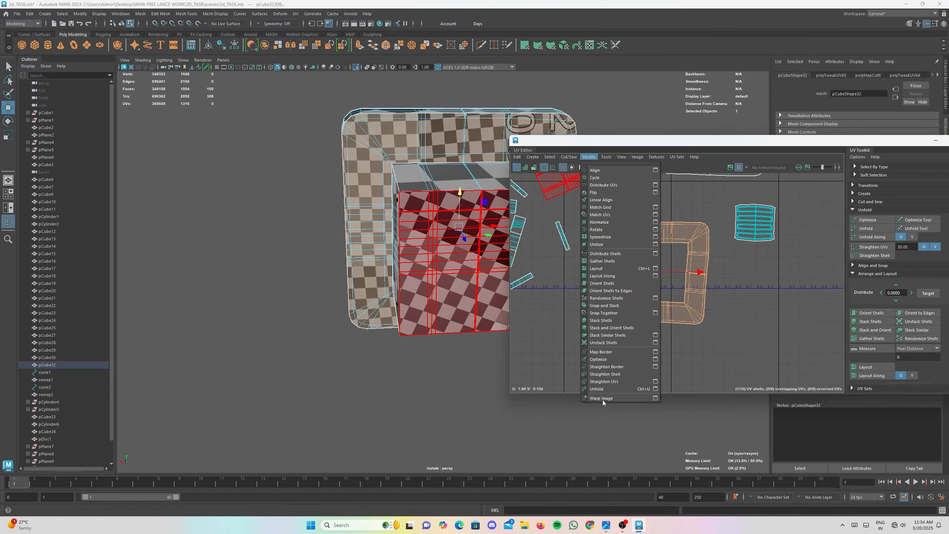
click(607, 388)
alt+middle_drag(479, 233, 351, 276)
scroll(656, 321, down, 3)
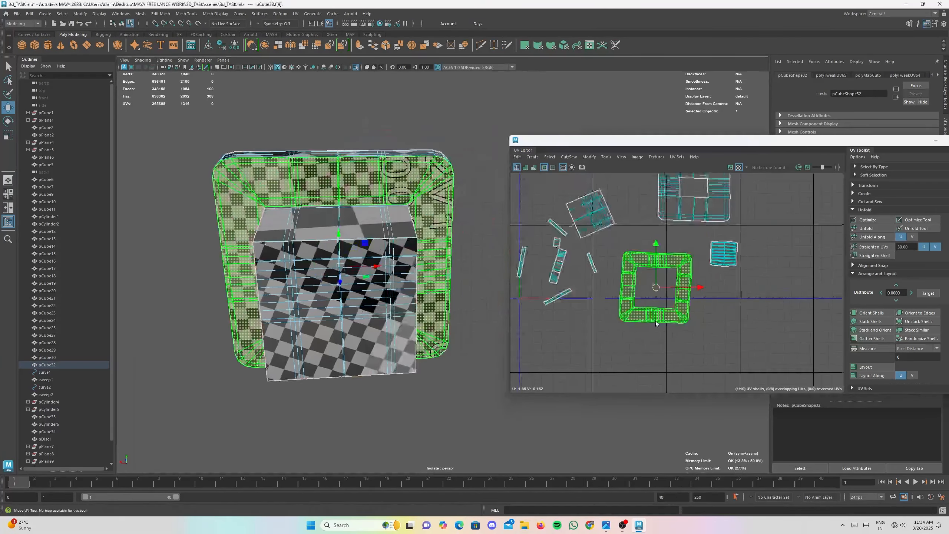
- Select all of the plate's UV shells, orient them and optimize their UVs
scroll(656, 321, down, 3)
drag(537, 183, 739, 350)
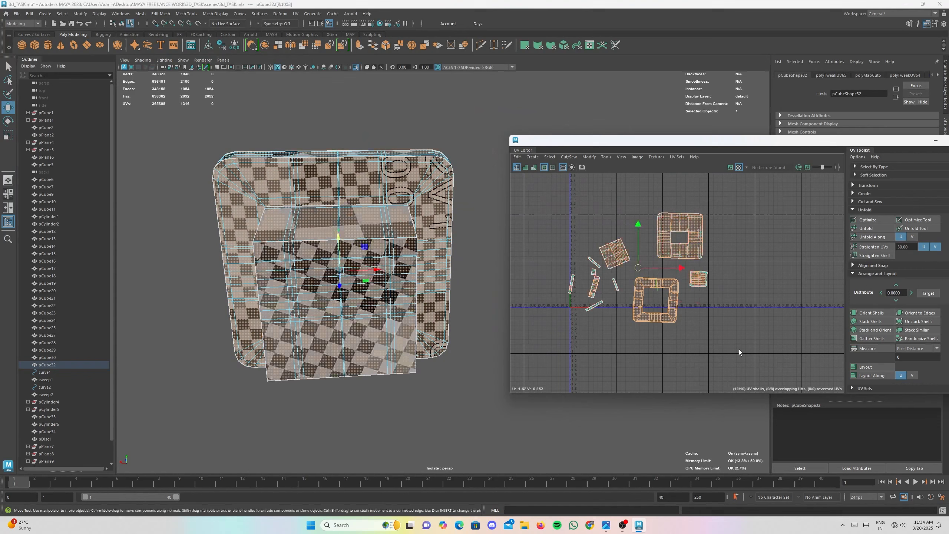
click(862, 313)
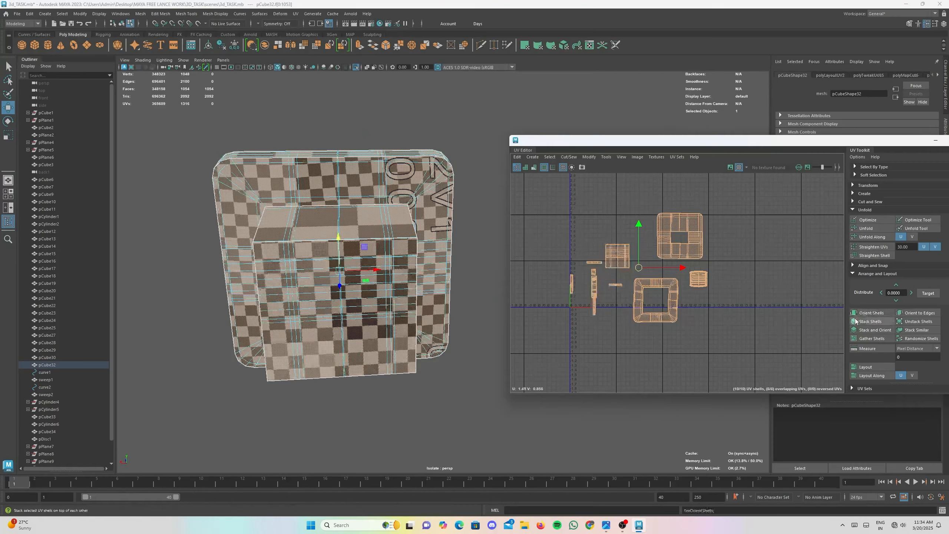
click(879, 219)
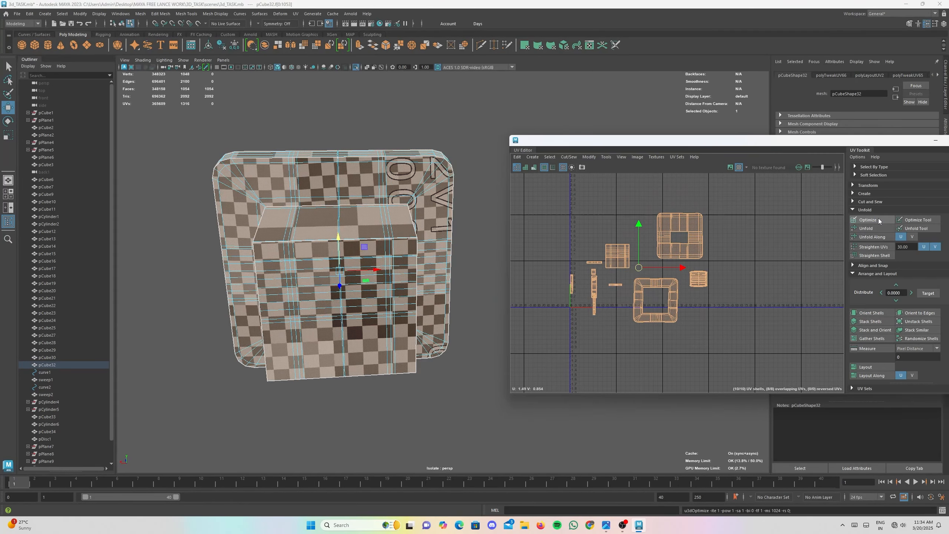
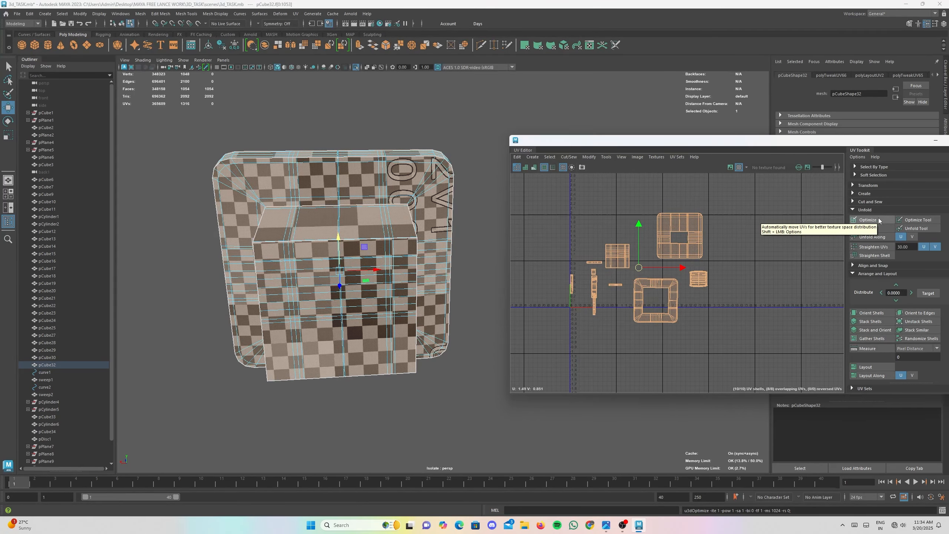
- Select the small shell of the block's upper face and scale it up in the UV layout
alt+drag(354, 305, 371, 320)
scroll(371, 319, up, 2)
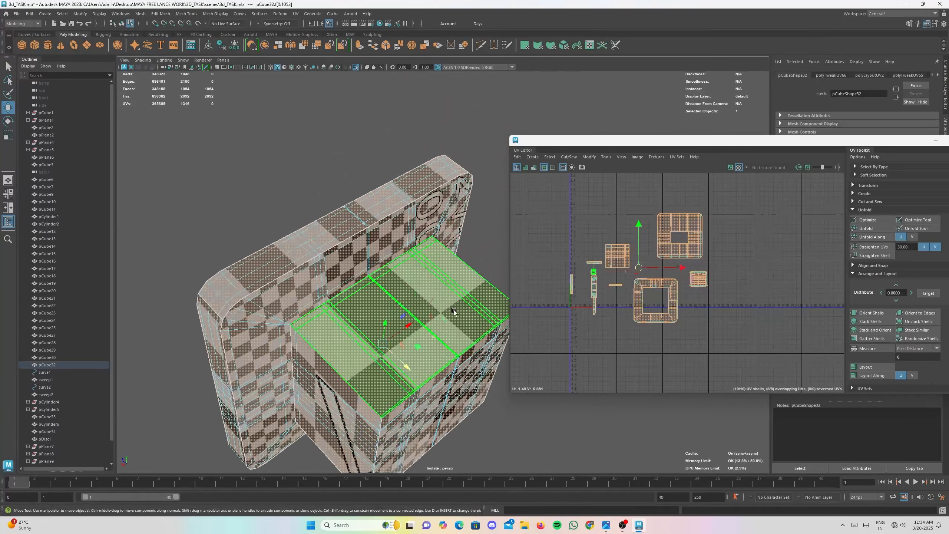
click(390, 361)
scroll(600, 303, up, 5)
scroll(593, 315, down, 3)
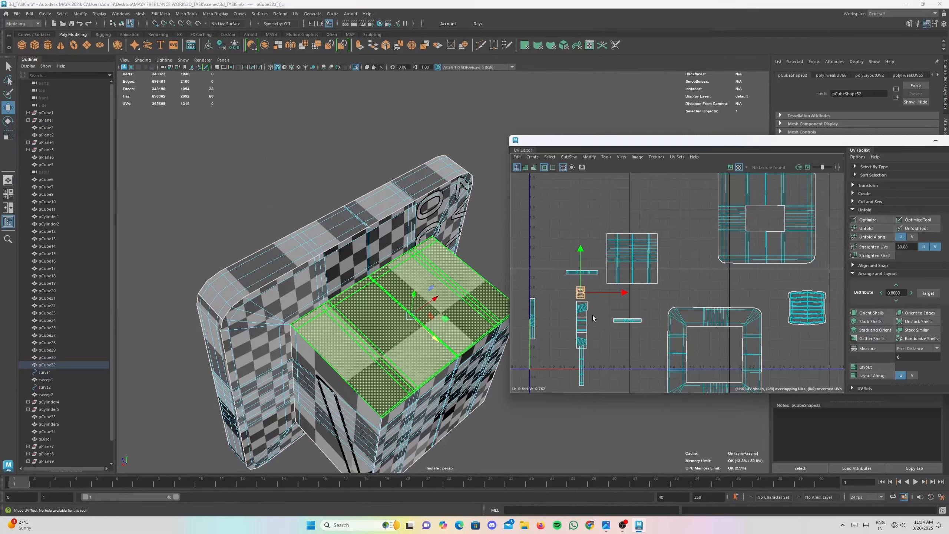
key(r)
alt+middle_drag(538, 358, 531, 325)
- Examine the checker pattern on the block's side faces from several angles, checking which shell covers them
alt+drag(378, 383, 368, 273)
click(326, 217)
alt+drag(366, 229, 364, 214)
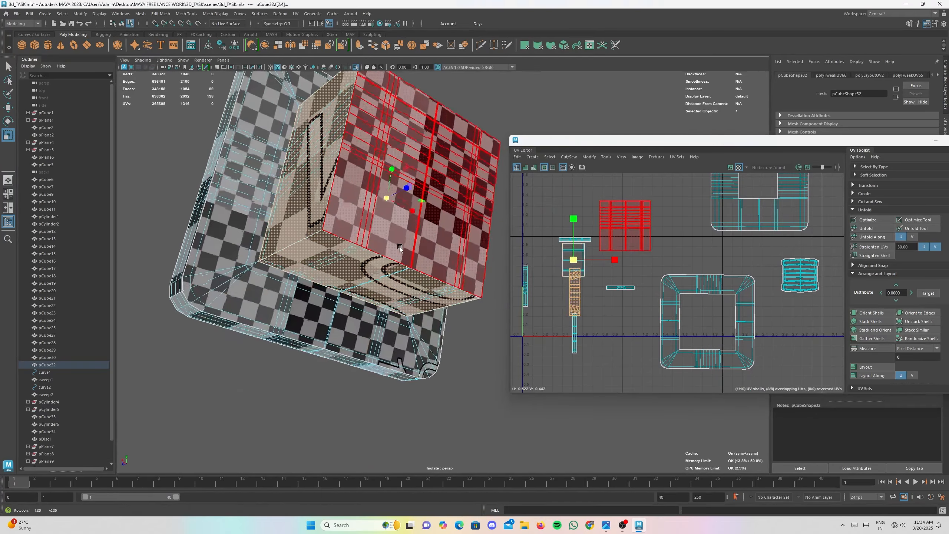
click(469, 400)
click(303, 220)
alt+drag(303, 220, 339, 218)
click(478, 116)
scroll(411, 243, up, 3)
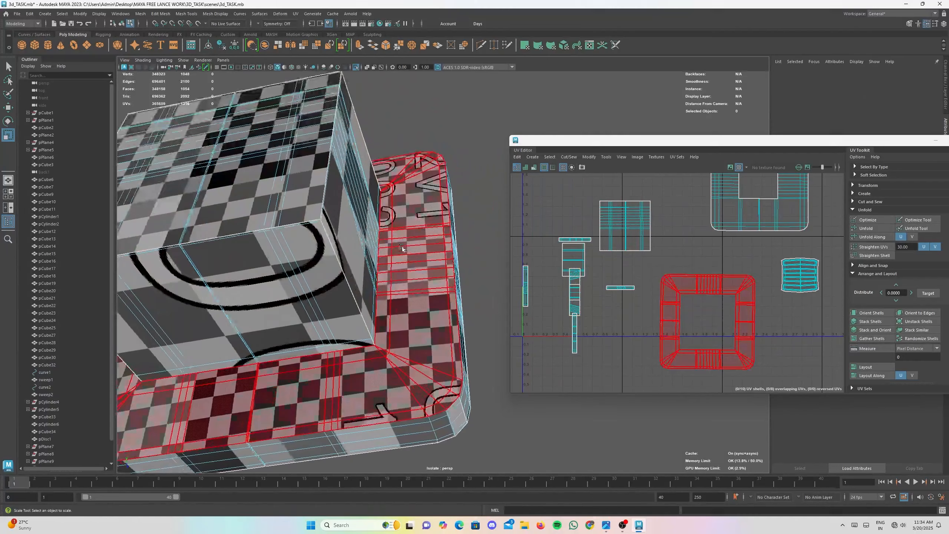
click(348, 259)
click(461, 126)
scroll(574, 298, up, 3)
- Move the narrow shell of the block's side faces clear of the neighbouring shells and unfold it
click(576, 301)
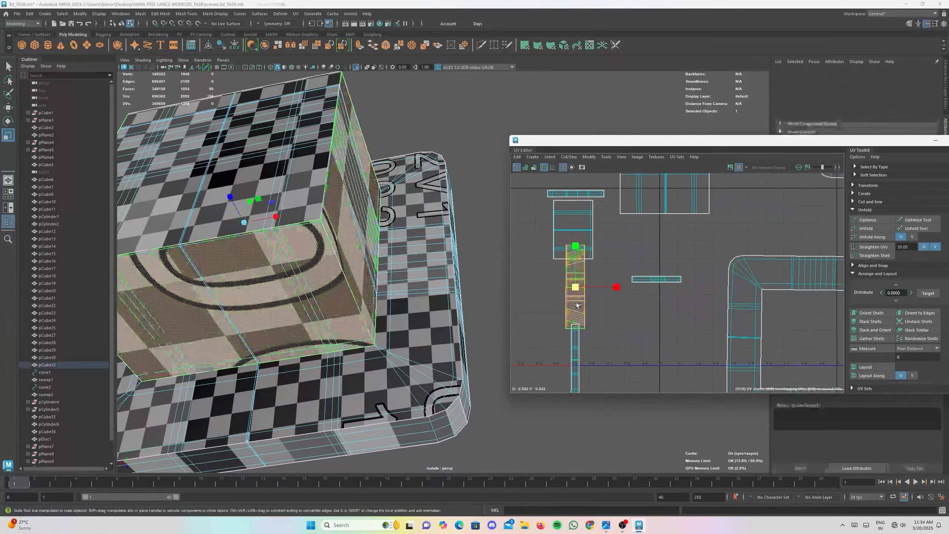
key(w)
drag(577, 288, 644, 342)
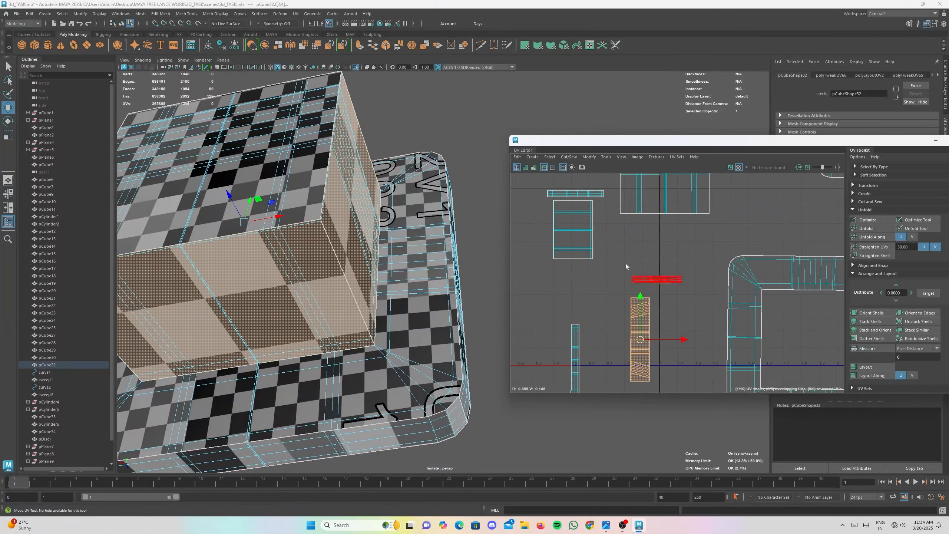
click(571, 160)
click(589, 160)
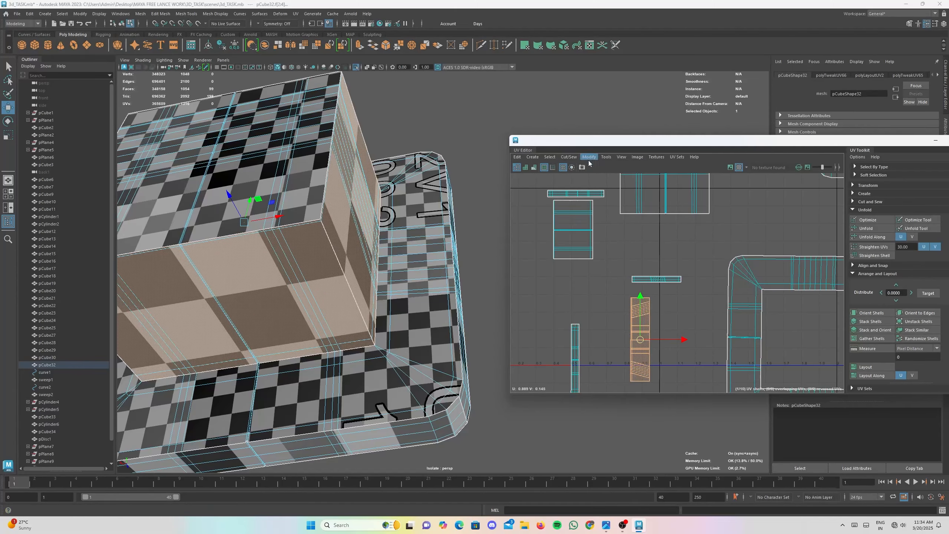
click(589, 157)
click(602, 389)
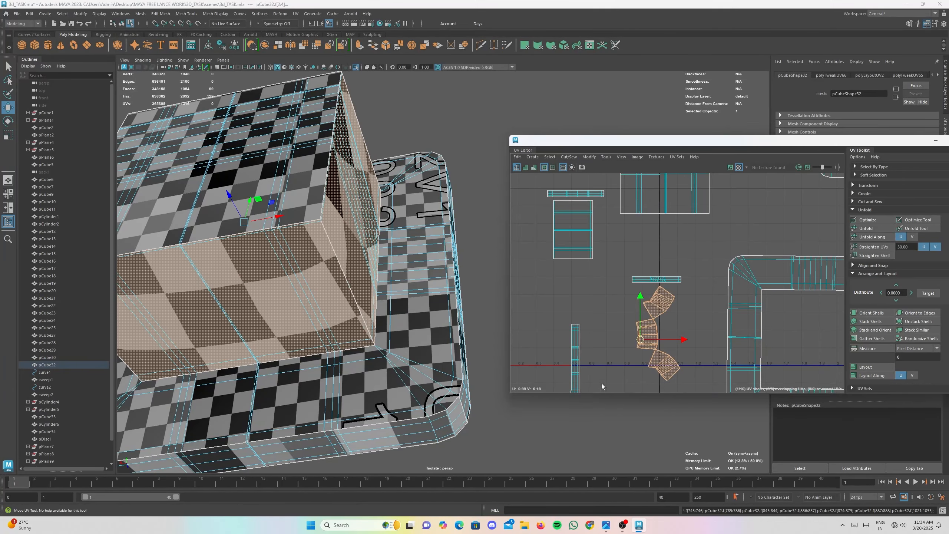
- Cut the side-face shell along the two edges that join its middle section to the two end sections
scroll(337, 327, up, 3)
alt+drag(359, 325, 329, 335)
scroll(595, 354, up, 5)
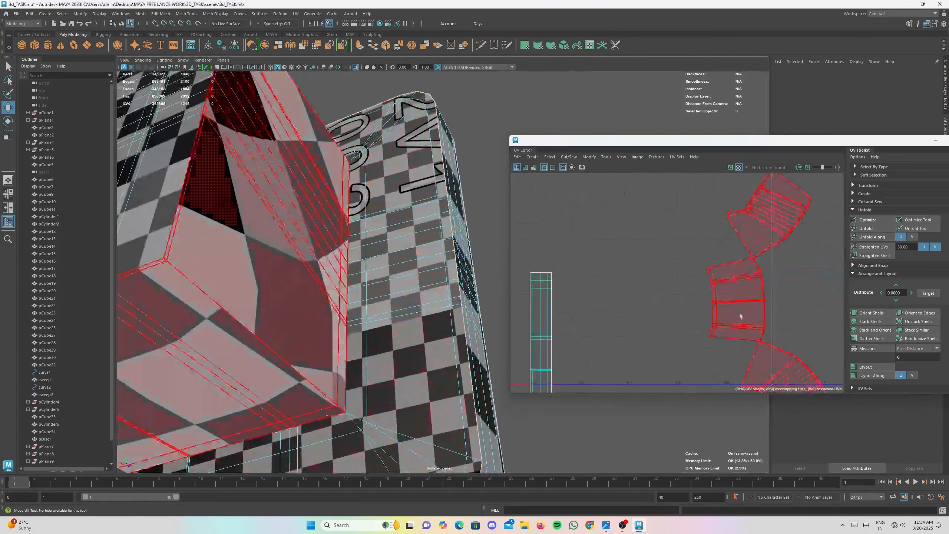
alt+middle_drag(726, 247, 665, 258)
scroll(731, 299, up, 3)
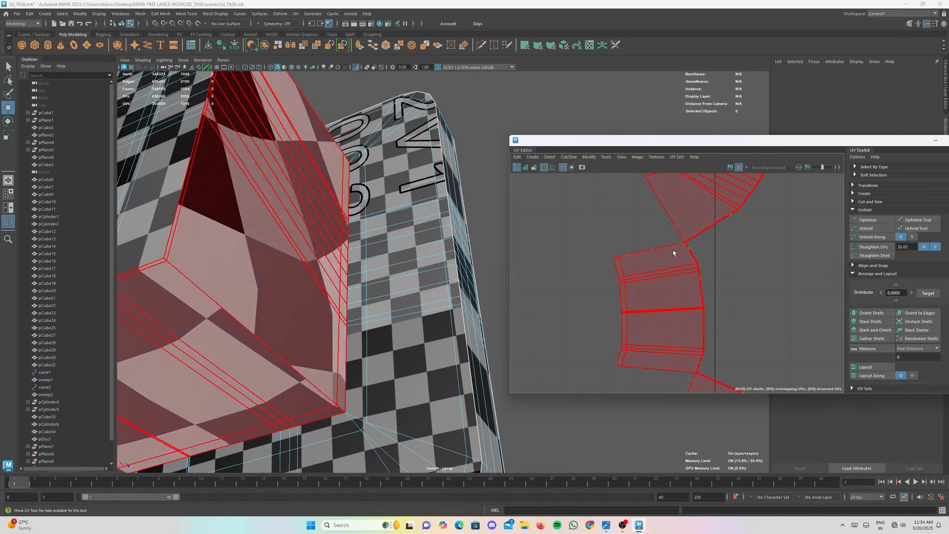
click(687, 268)
scroll(687, 268, up, 3)
click(691, 320)
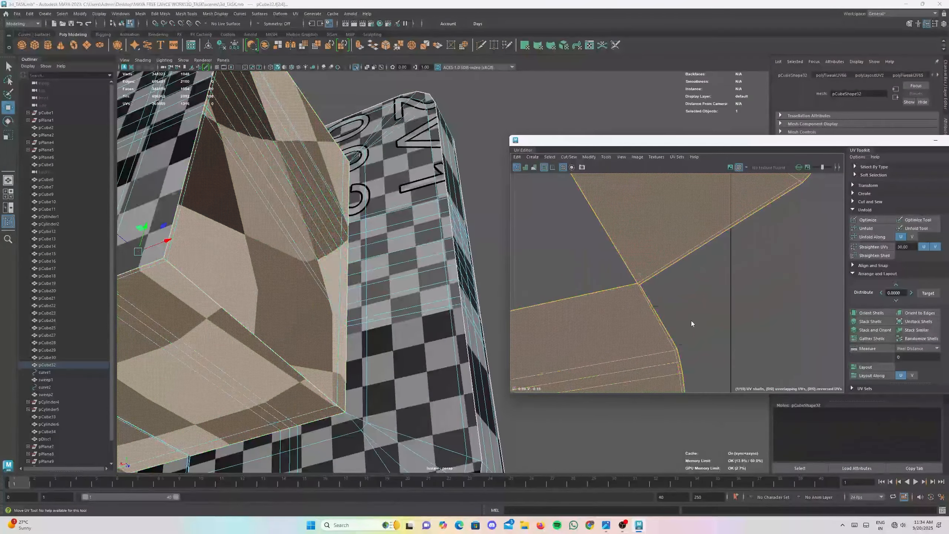
scroll(691, 295, up, 3)
alt+middle_drag(573, 275, 637, 280)
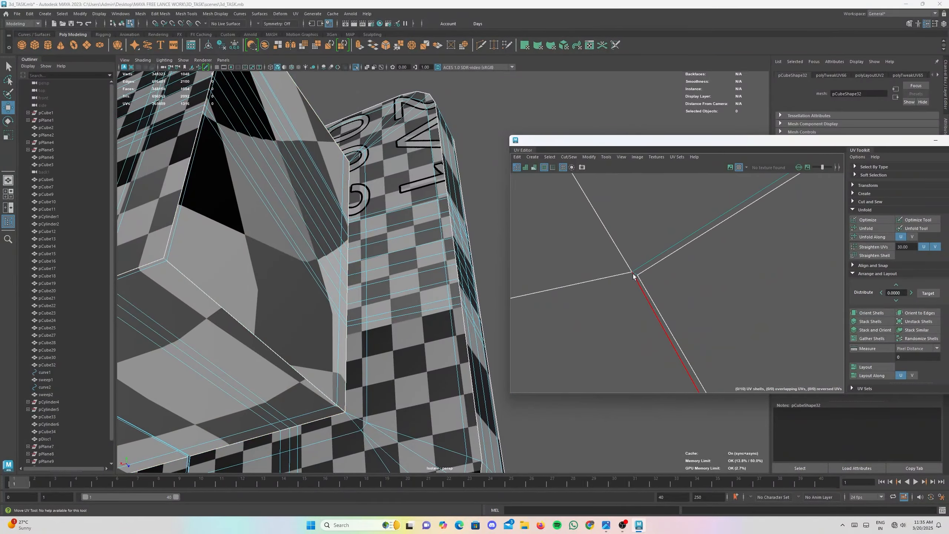
shift+click(634, 276)
key(ctrl+z)
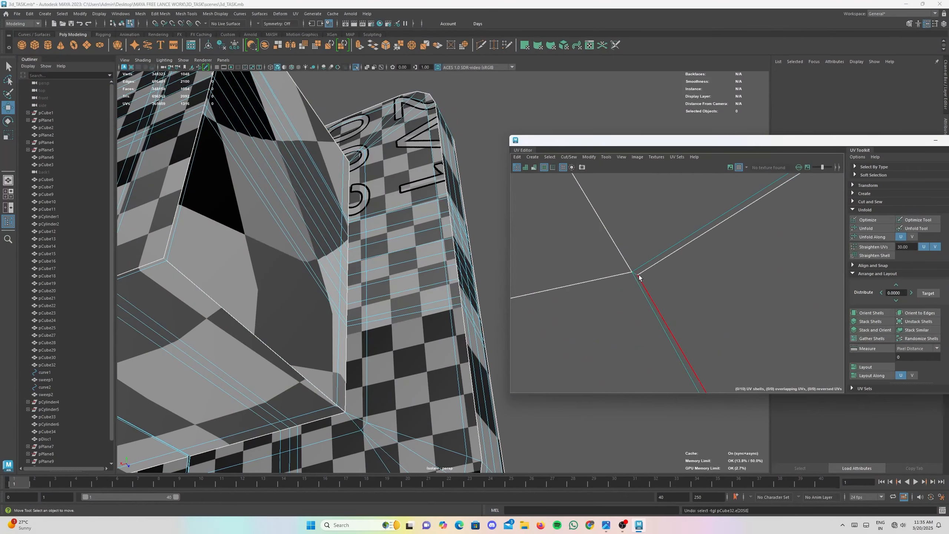
shift+click(636, 276)
scroll(686, 307, down, 3)
alt+middle_drag(687, 307, 665, 190)
alt+middle_drag(674, 359, 720, 195)
scroll(714, 316, up, 3)
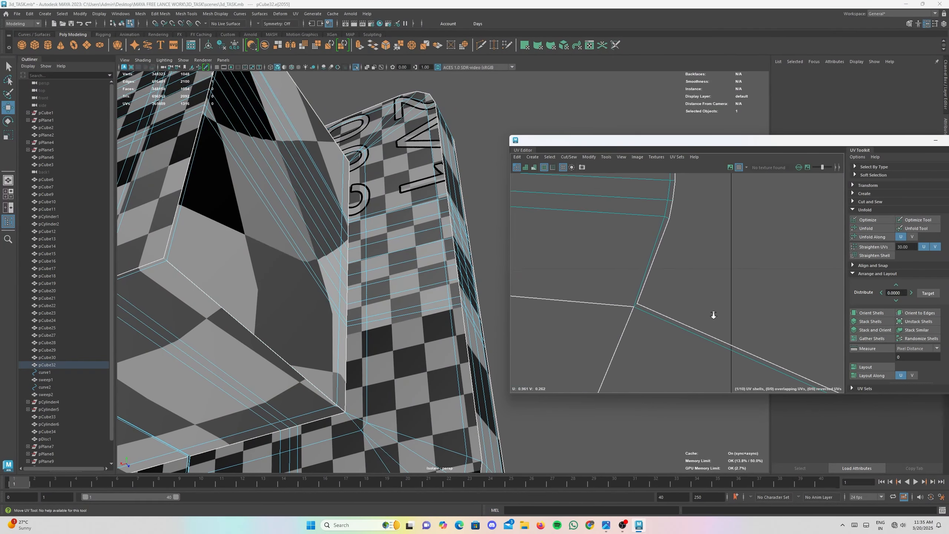
shift+click(634, 309)
scroll(651, 320, down, 2)
alt+middle_drag(717, 375, 669, 218)
scroll(689, 234, down, 3)
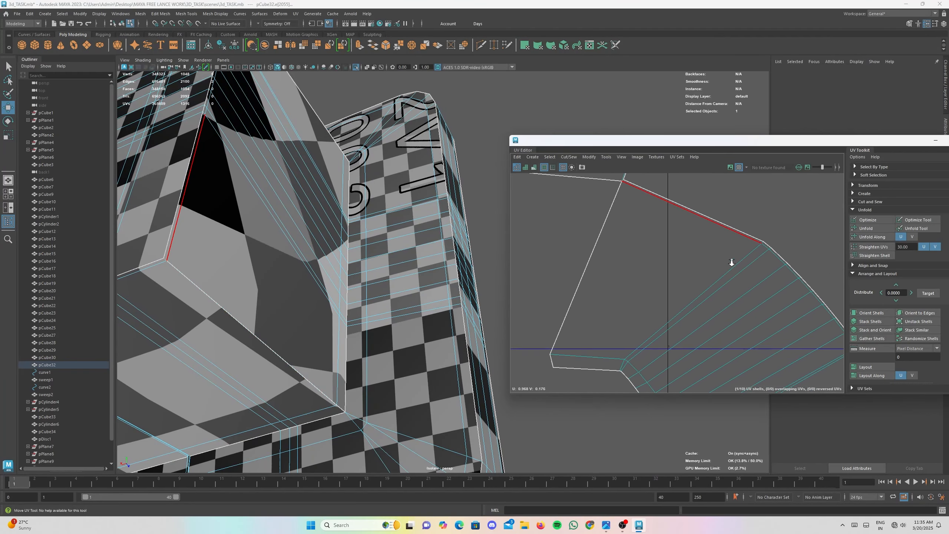
alt+right_drag(691, 248, 526, 188)
click(568, 157)
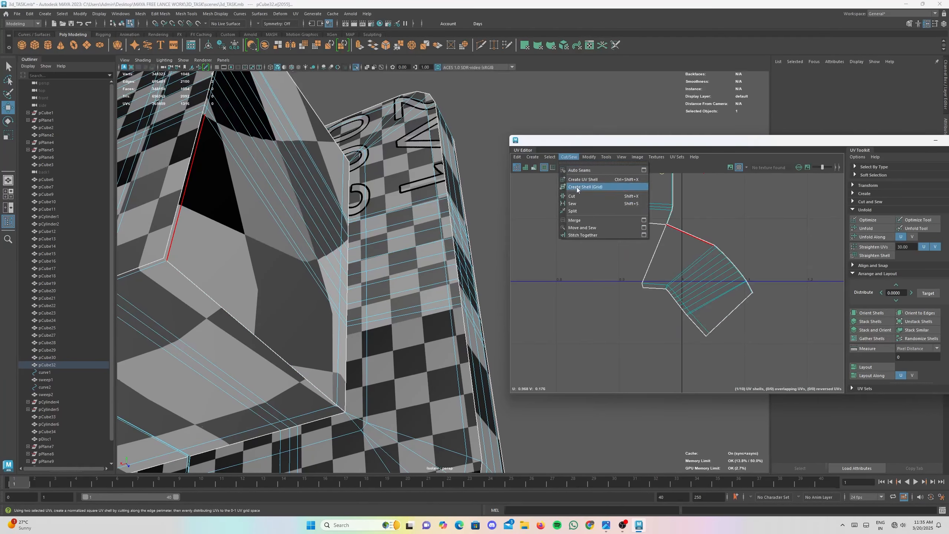
click(579, 196)
scroll(587, 235, down, 2)
scroll(587, 235, down, 1)
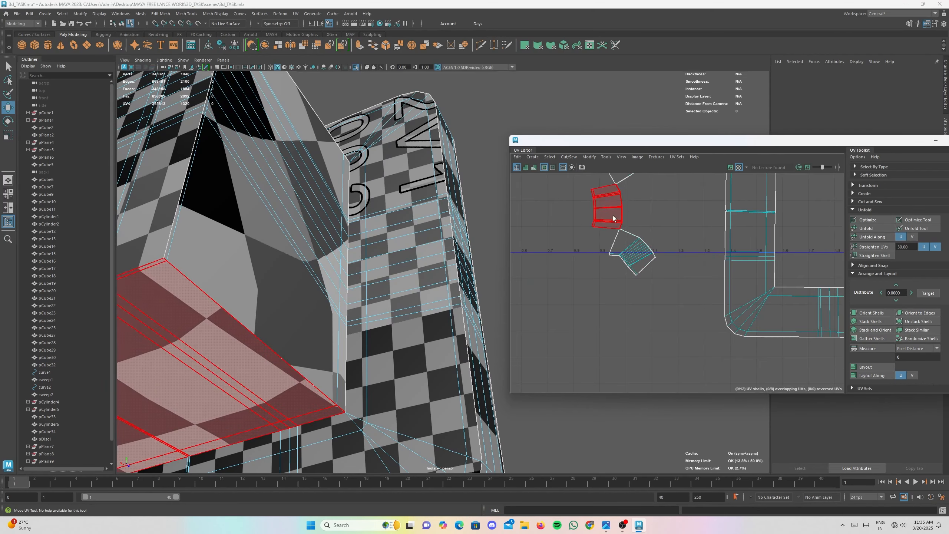
- Select the three separated side-face shells and unfold them
click(613, 215)
shift+click(632, 254)
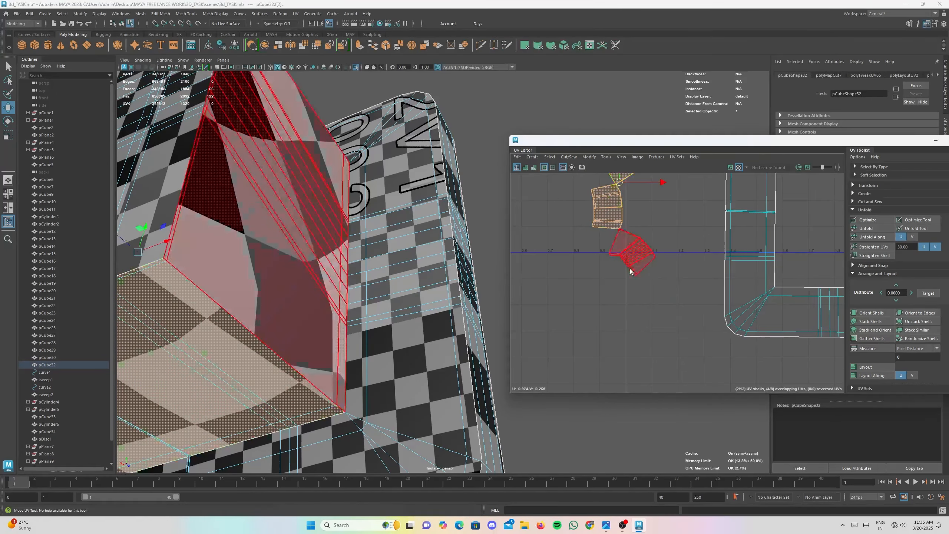
click(598, 157)
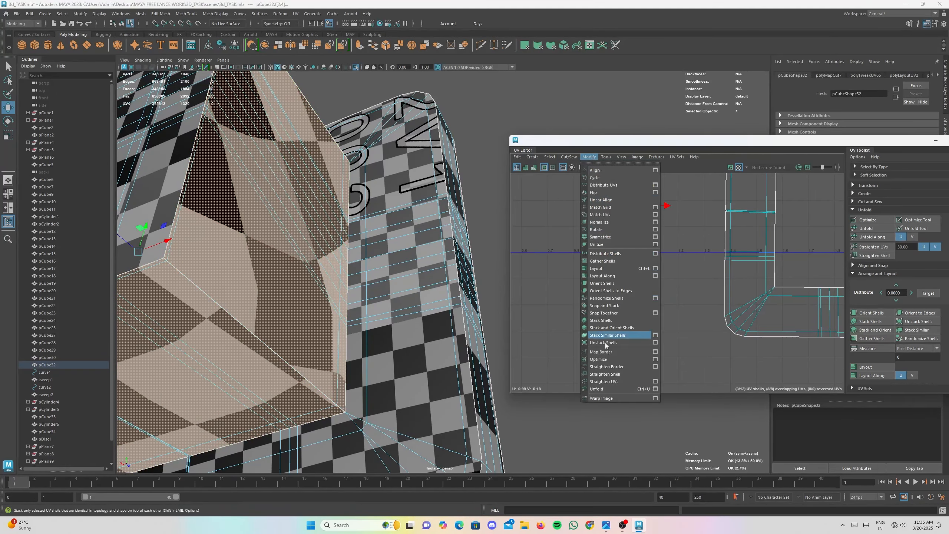
click(598, 388)
scroll(601, 284, down, 5)
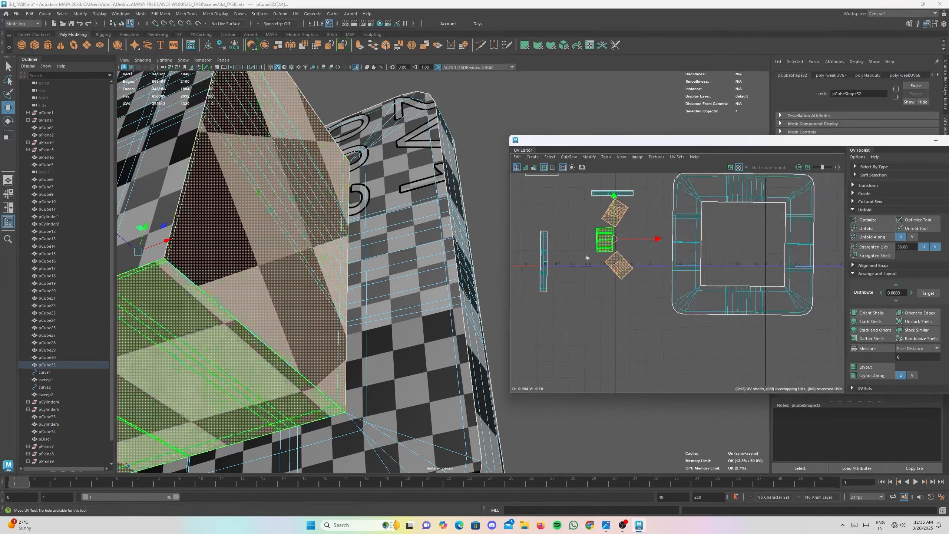
- Select all of the plate's UV shells, orient them and lay them out within the UV tile
click(545, 262)
scroll(555, 266, down, 1)
scroll(327, 225, down, 5)
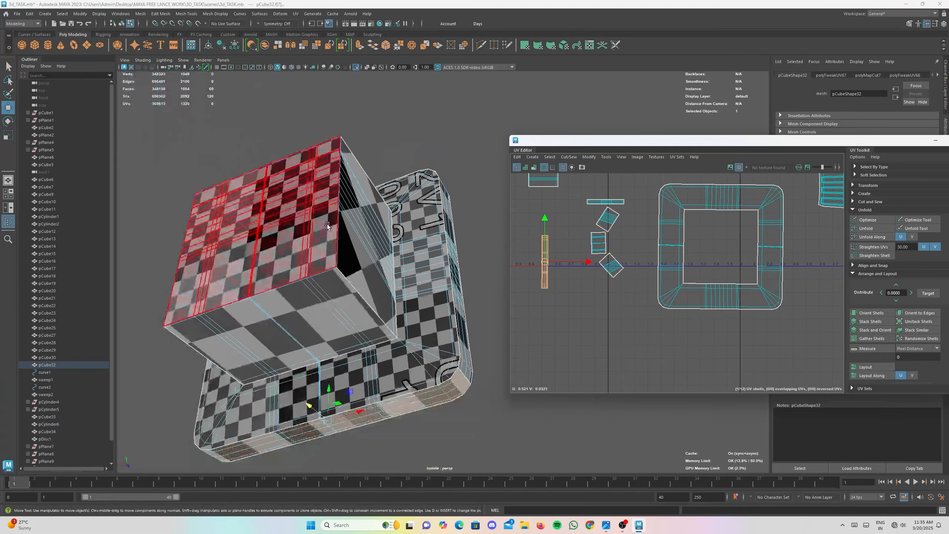
alt+drag(327, 227, 290, 301)
scroll(289, 302, down, 5)
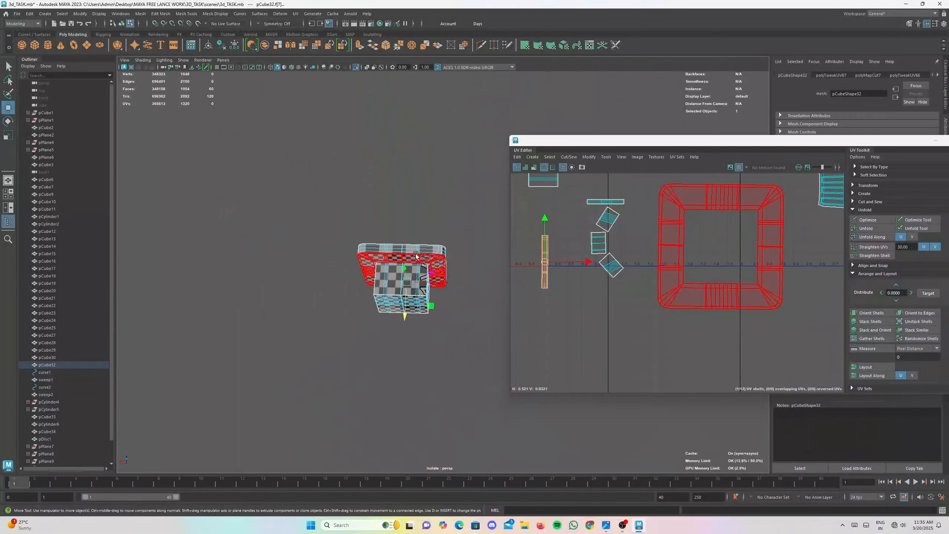
scroll(573, 250, down, 3)
alt+middle_drag(572, 249, 594, 299)
scroll(620, 290, down, 3)
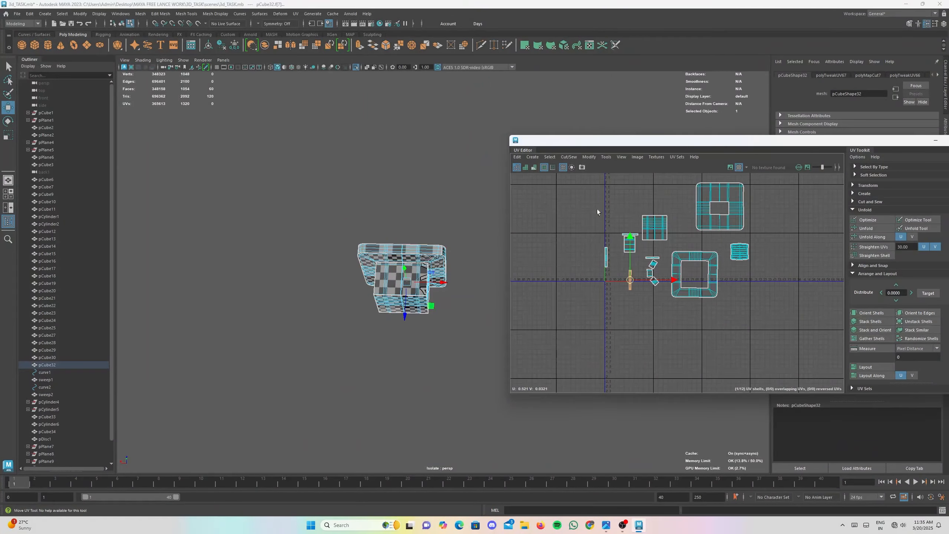
drag(774, 354, 798, 365)
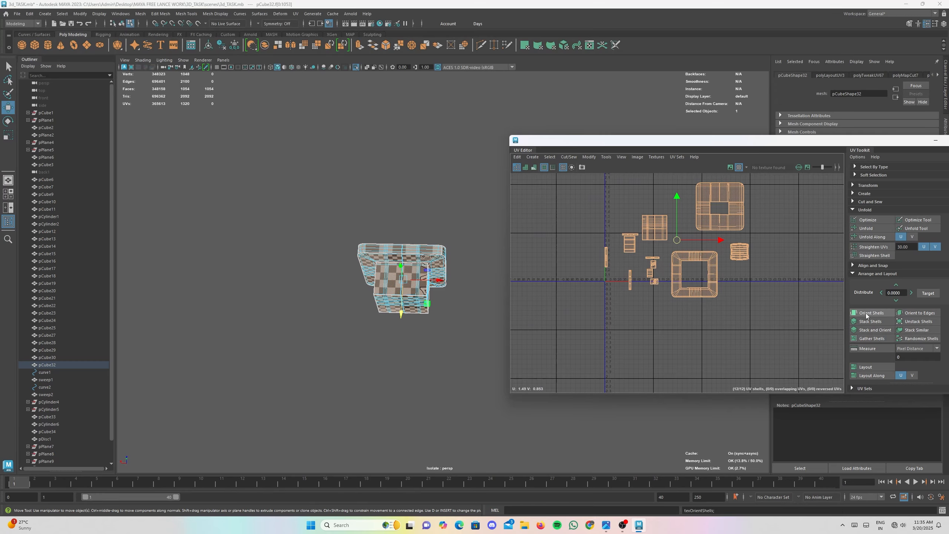
- Put the UV Editor away and bring the whole model back from the isolated plate in object mode
scroll(496, 302, up, 5)
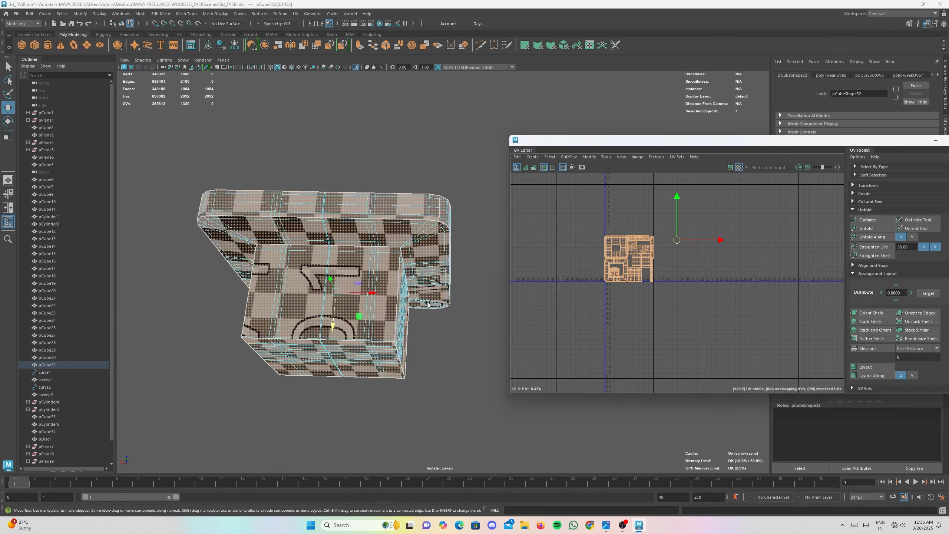
alt+drag(427, 325, 316, 248)
key(alt+shift)
scroll(388, 259, up, 8)
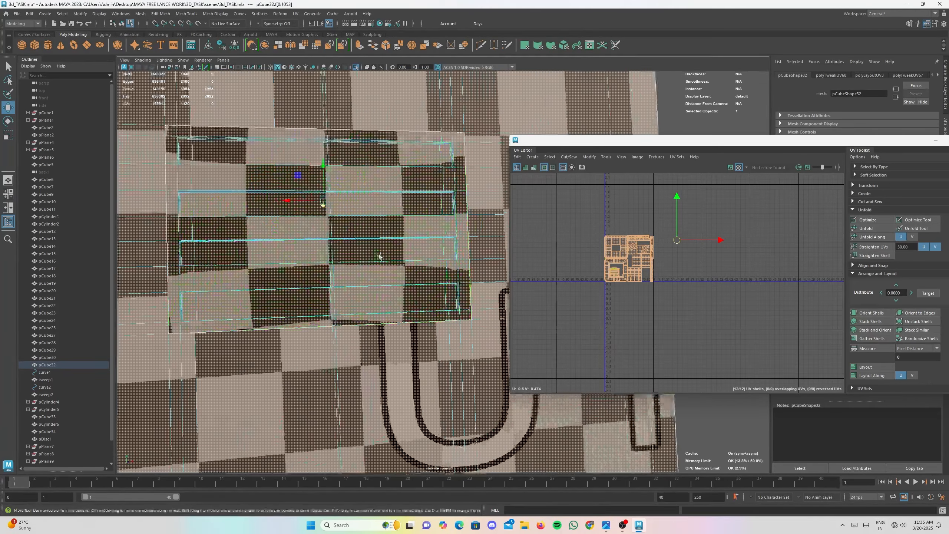
alt+drag(388, 259, 605, 263)
scroll(754, 259, up, 5)
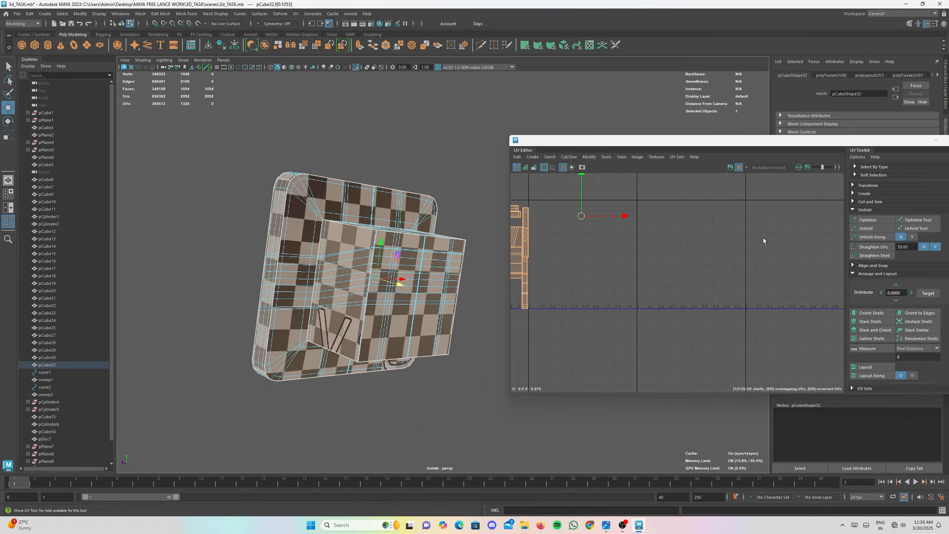
click(935, 142)
alt+drag(449, 253, 497, 254)
right_drag(324, 228, 446, 179)
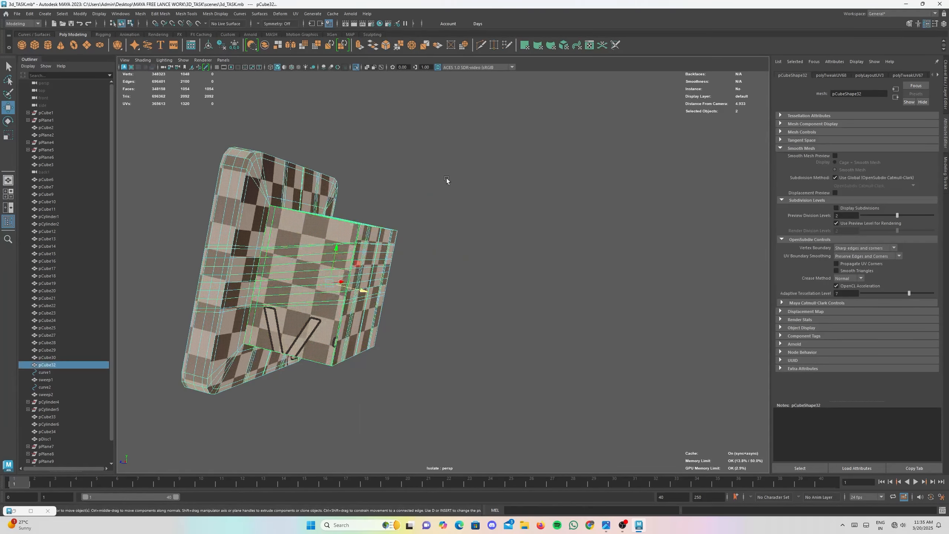
alt+drag(495, 224, 525, 208)
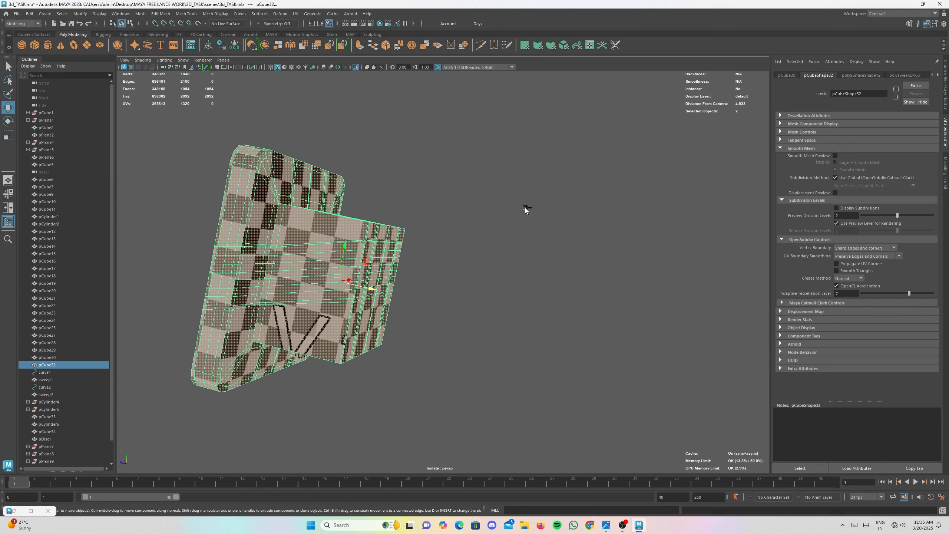
key(ctrl+1)
scroll(472, 228, down, 5)
alt+drag(462, 239, 461, 273)
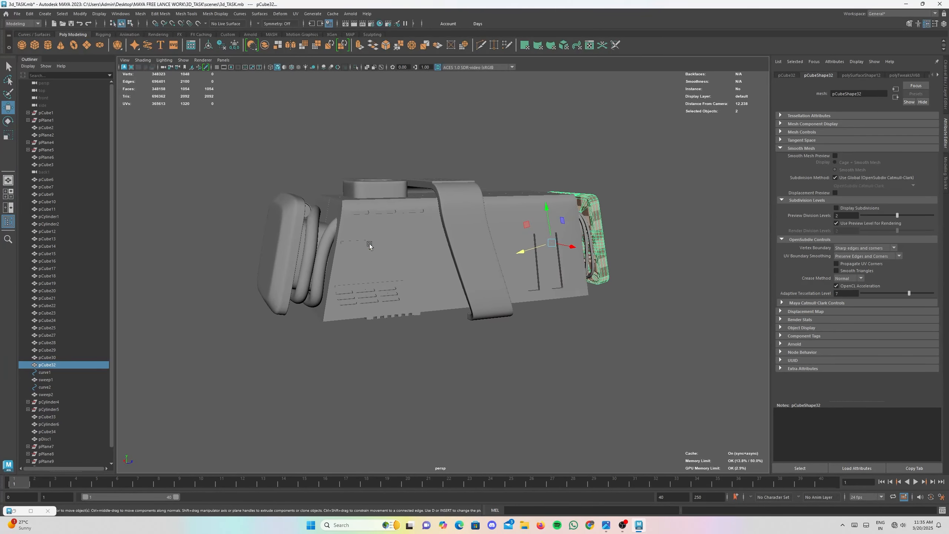
- Select the rounded square cap at the opposite end of the compressor and isolate it
click(288, 239)
alt+drag(288, 240, 275, 219)
right_click(284, 208)
key(ctrl+1)
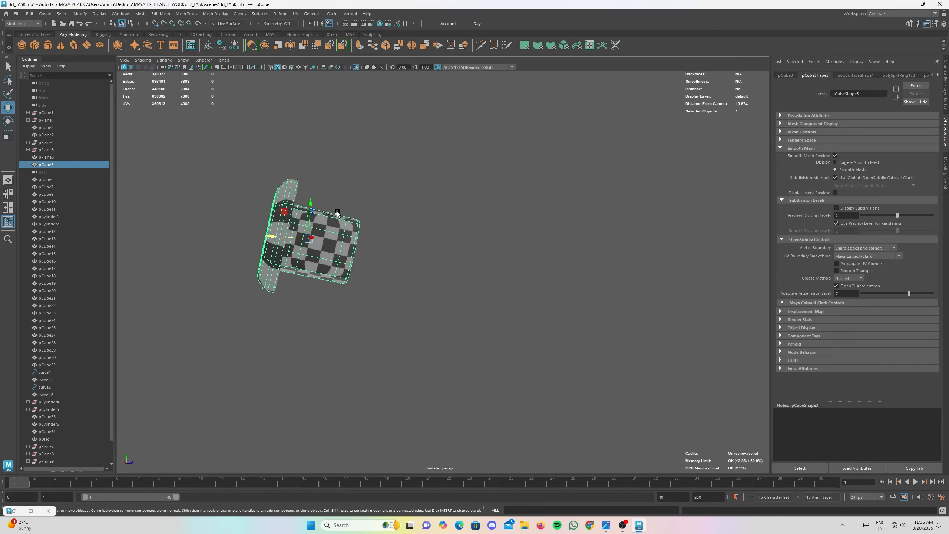
key(space)
key(space)
- Set the cap's UV Boundary Smoothing to Preserve Edges and Corners
alt+drag(444, 220, 488, 206)
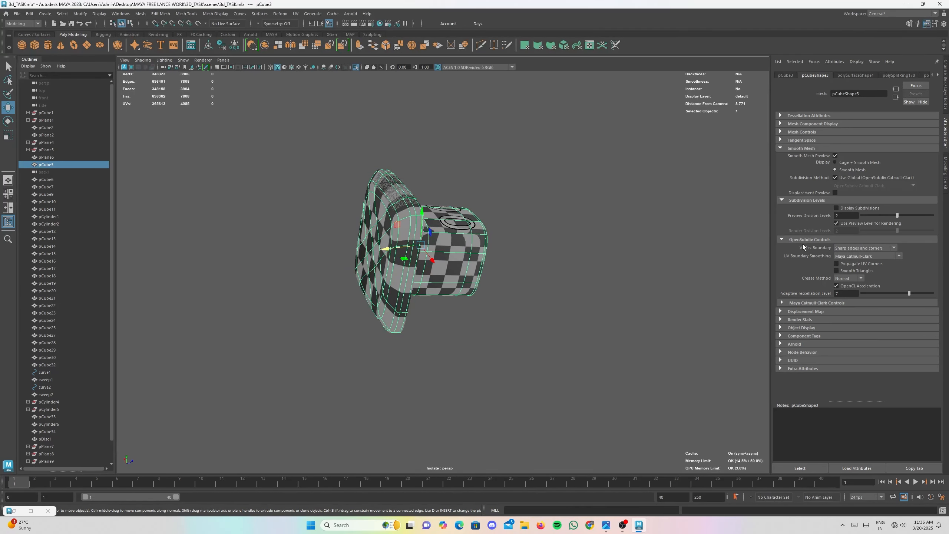
click(855, 258)
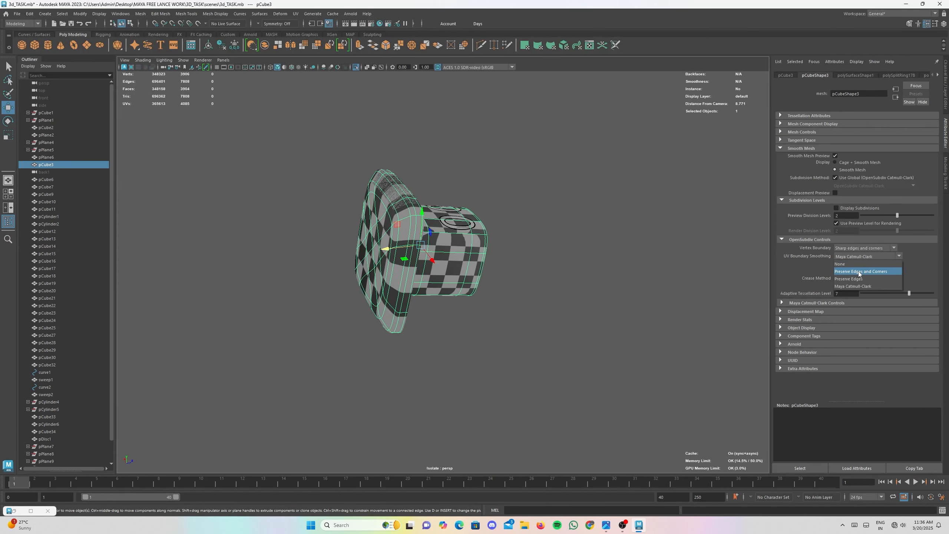
click(858, 272)
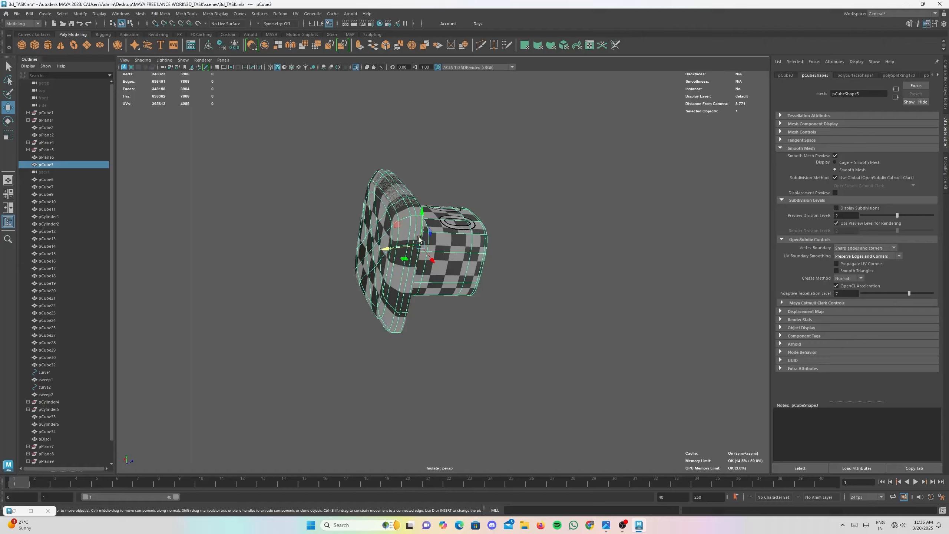
scroll(472, 253, up, 5)
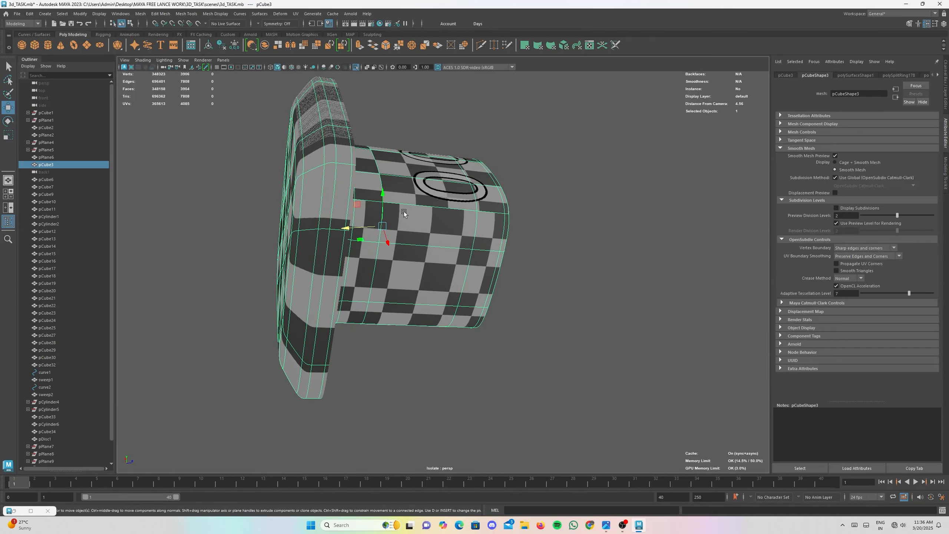
- Turn off the cap's smooth mesh preview and examine the checker pattern on its front face
alt+drag(404, 212, 533, 194)
key(1)
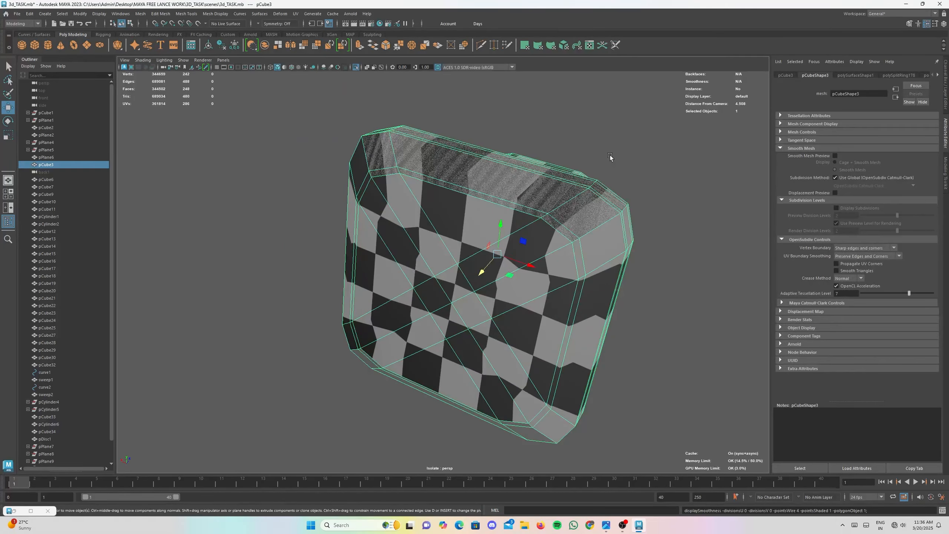
alt+drag(609, 155, 616, 174)
click(613, 177)
click(565, 216)
alt+drag(582, 222, 430, 297)
scroll(438, 254, up, 6)
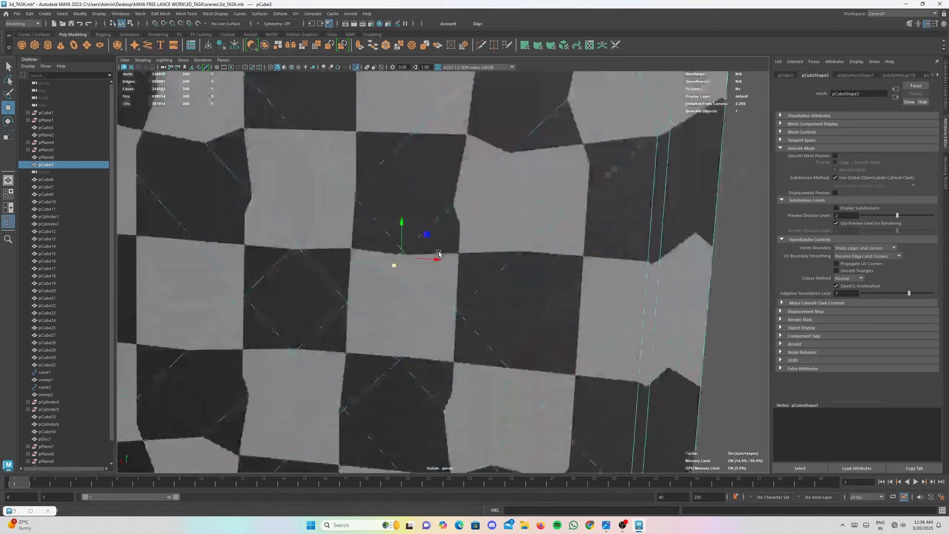
scroll(438, 253, down, 6)
mouse_move(438, 254)
alt+mouse_down()
mouse_move(239, 257)
mouse_move(448, 256)
alt+mouse_up()
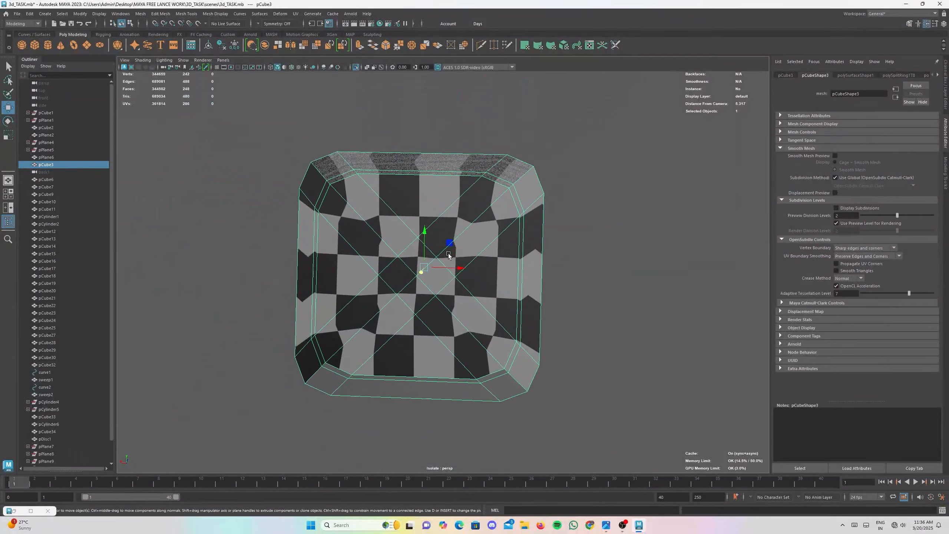
alt+middle_drag(536, 246, 500, 230)
scroll(500, 230, down, 2)
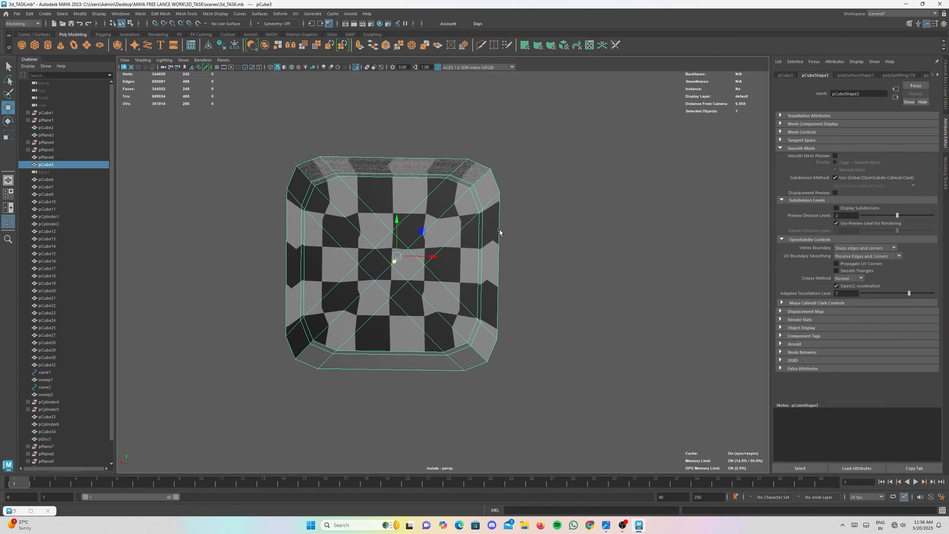
- Open the UV Editor and bring the cap's UV layout into view
click(294, 13)
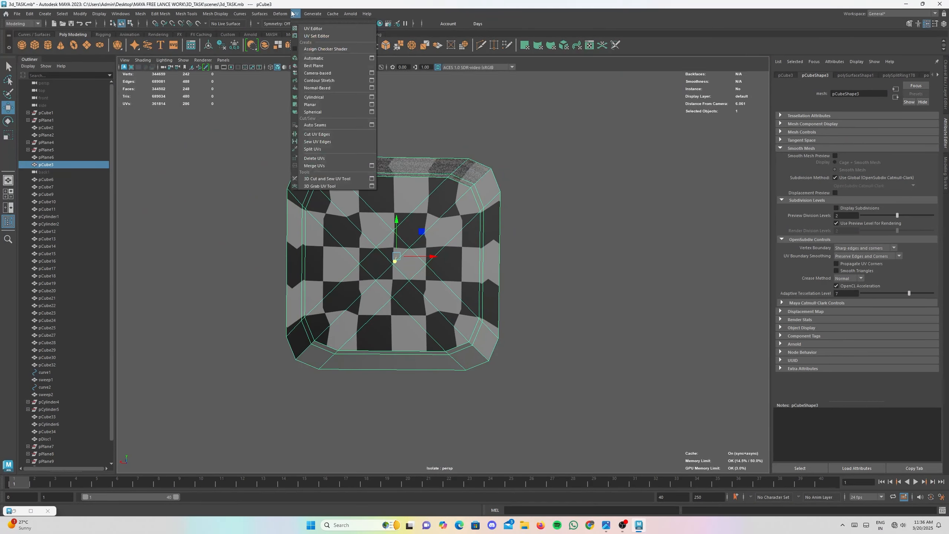
click(313, 29)
alt+drag(374, 258, 357, 242)
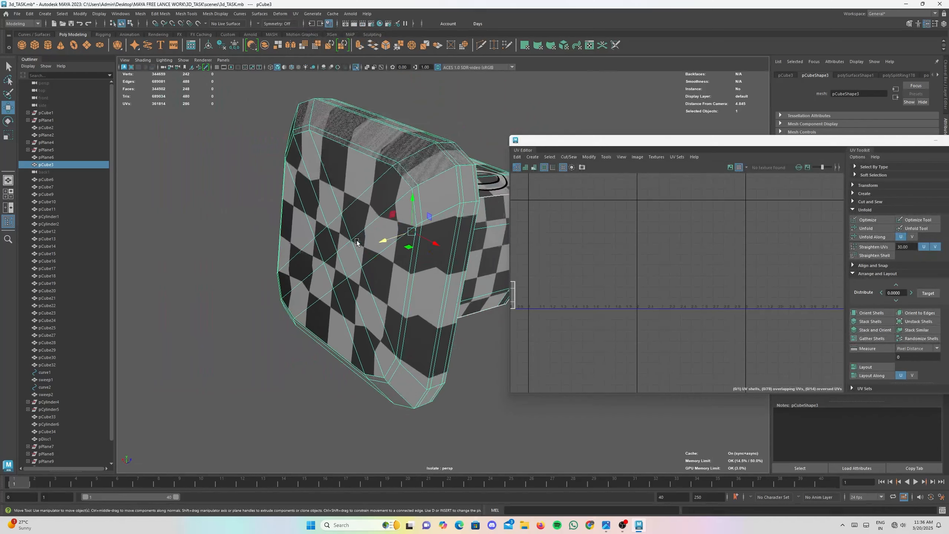
scroll(583, 313, down, 3)
alt+middle_drag(591, 311, 666, 306)
- Apply a camera-based UV projection to the cap while facing its front squarely
alt+drag(348, 294, 401, 280)
alt+middle_drag(401, 281, 346, 291)
alt+drag(346, 292, 337, 275)
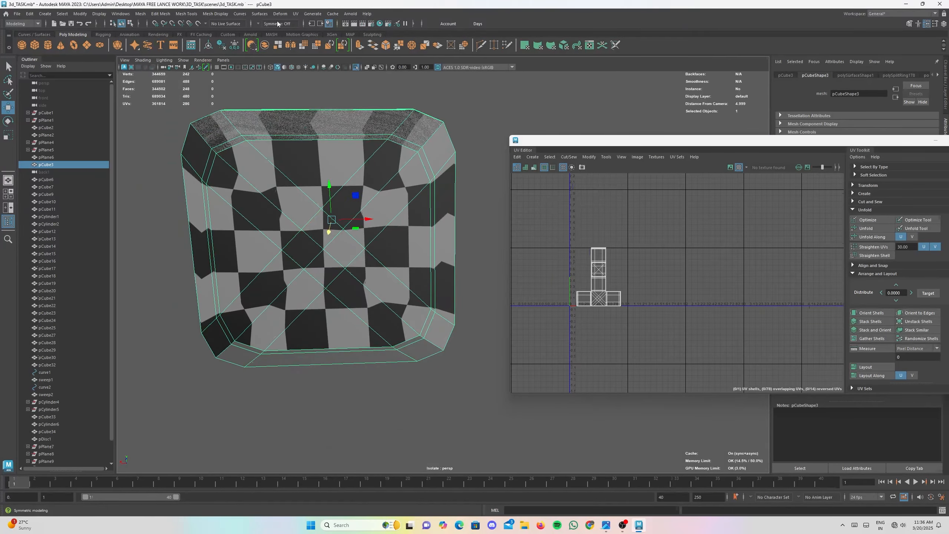
click(295, 13)
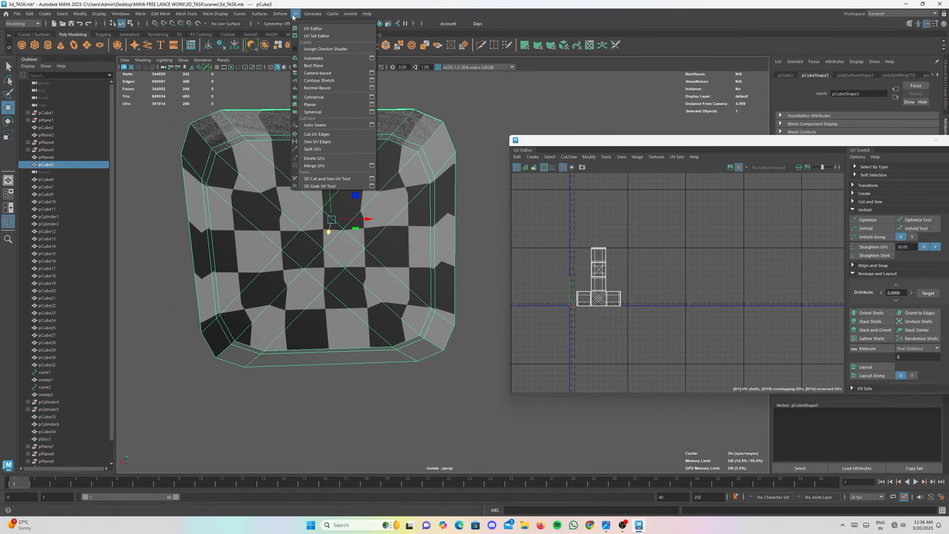
click(317, 73)
- Switch the cap to edge selection and select the edge loop around the border of its lettered end face
alt+drag(385, 168, 286, 183)
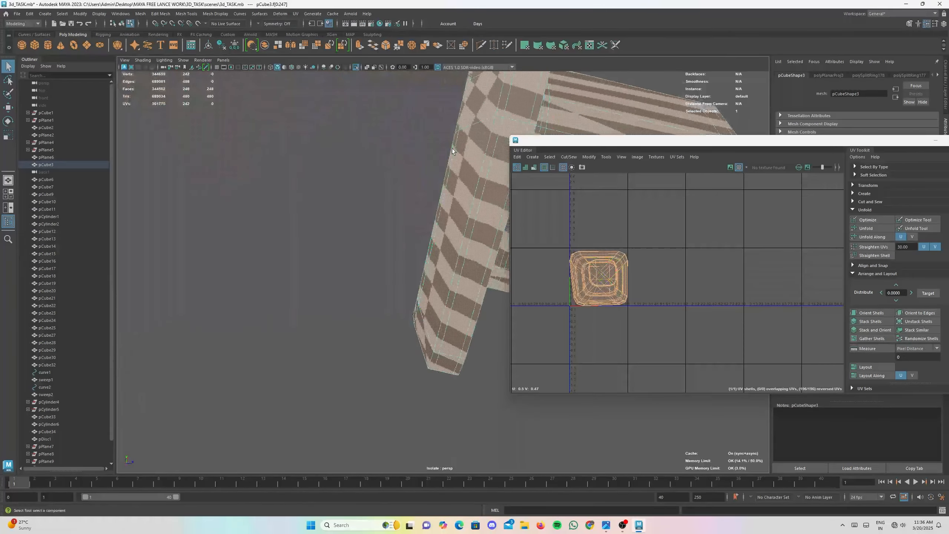
alt+drag(452, 149, 389, 199)
alt+right_drag(408, 215, 292, 180)
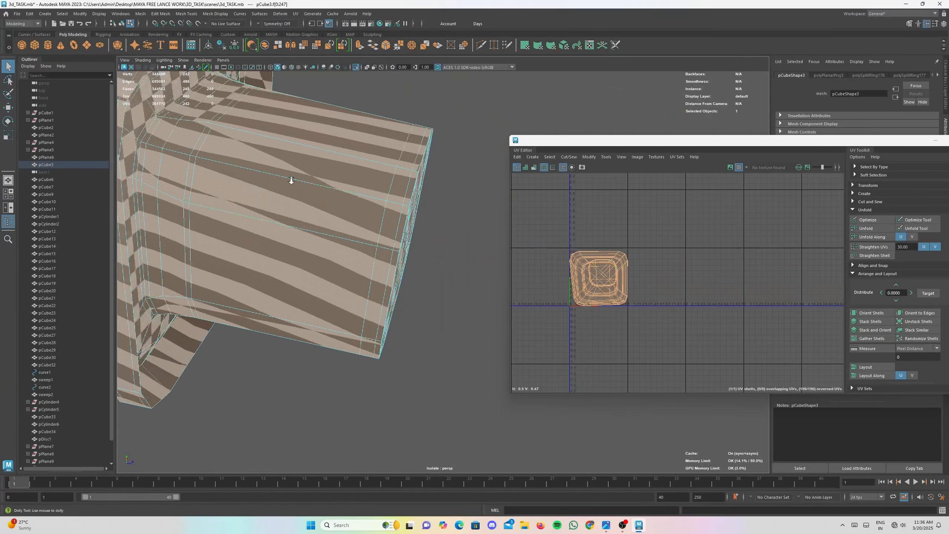
alt+drag(381, 183, 378, 236)
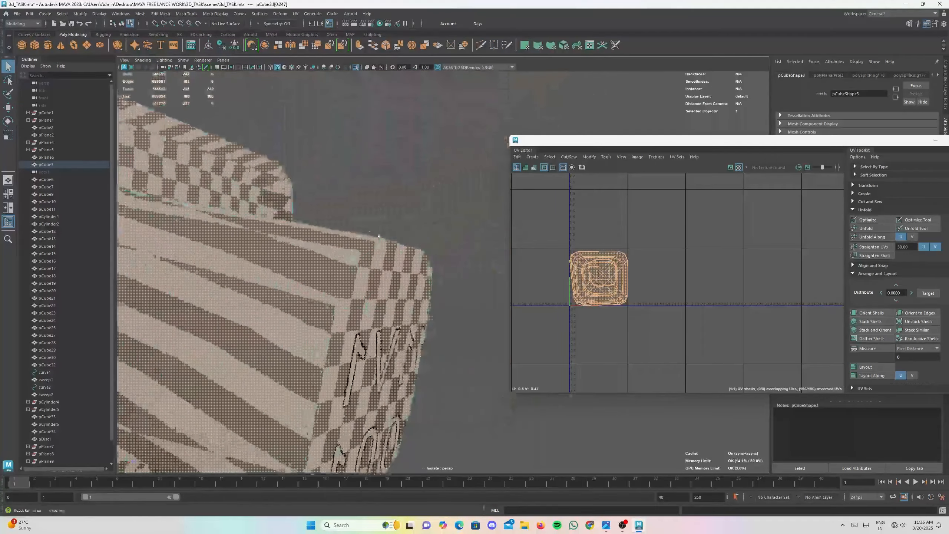
right_drag(379, 236, 378, 195)
alt+drag(387, 207, 355, 221)
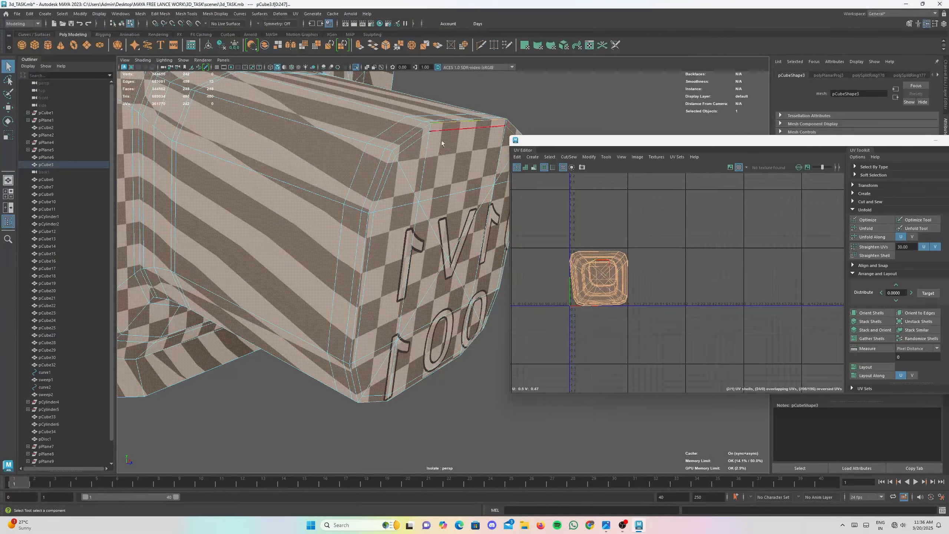
alt+drag(441, 140, 436, 149)
right_drag(435, 150, 465, 138)
click(370, 222)
right_drag(365, 220, 354, 197)
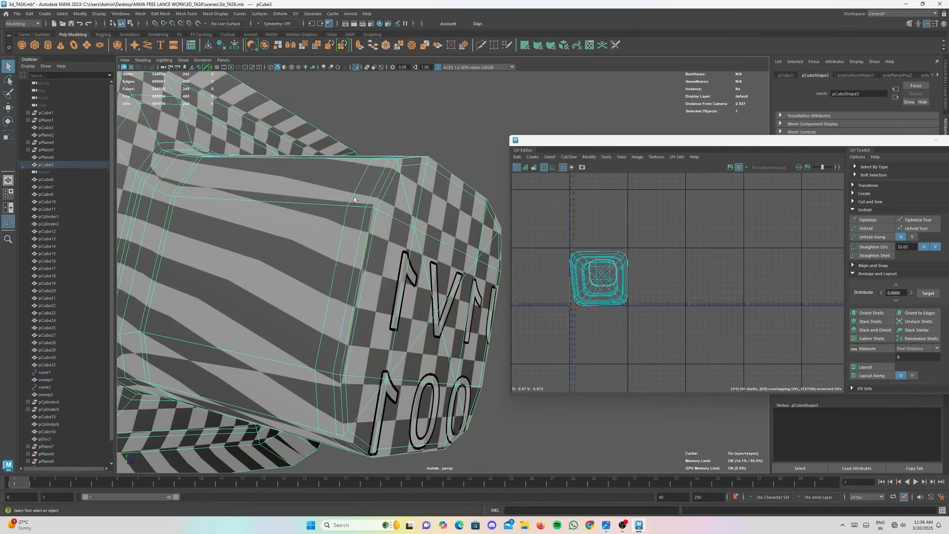
alt+drag(354, 197, 351, 264)
double_click(424, 200)
- Turn off the checker pattern display so the flange's edges are easier to pick
scroll(435, 178, down, 5)
alt+right_drag(350, 264, 357, 329)
alt+drag(357, 328, 382, 374)
alt+right_drag(381, 374, 233, 198)
alt+drag(251, 208, 248, 281)
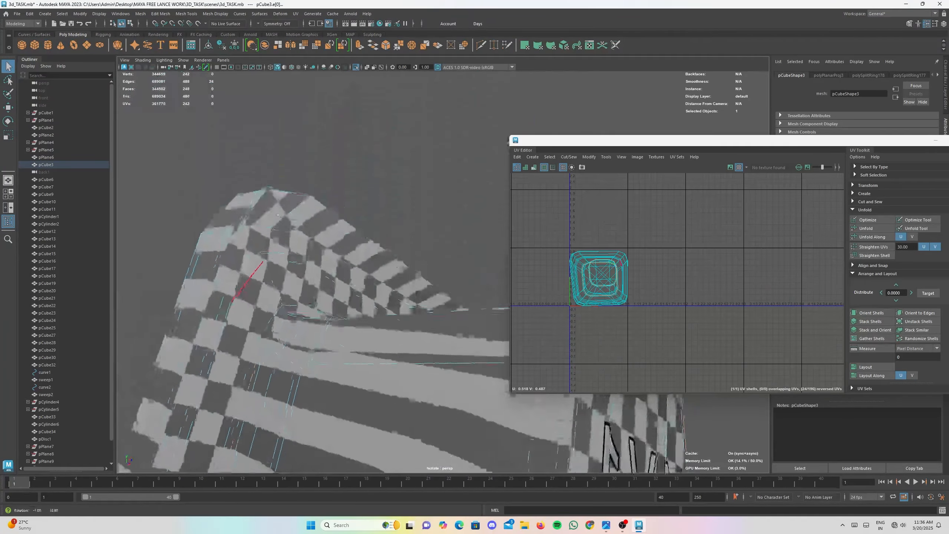
alt+right_drag(248, 281, 314, 284)
alt+drag(315, 284, 307, 232)
alt+middle_drag(307, 232, 310, 282)
alt+drag(310, 282, 250, 310)
alt+right_drag(250, 310, 294, 292)
mouse_move(294, 194)
alt+mouse_down()
mouse_move(237, 172)
mouse_move(290, 184)
alt+mouse_up()
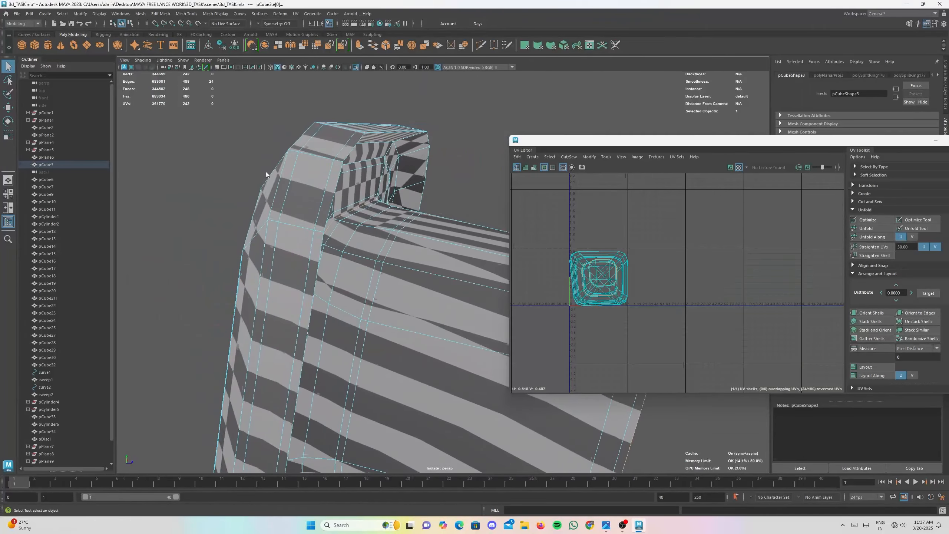
click(739, 169)
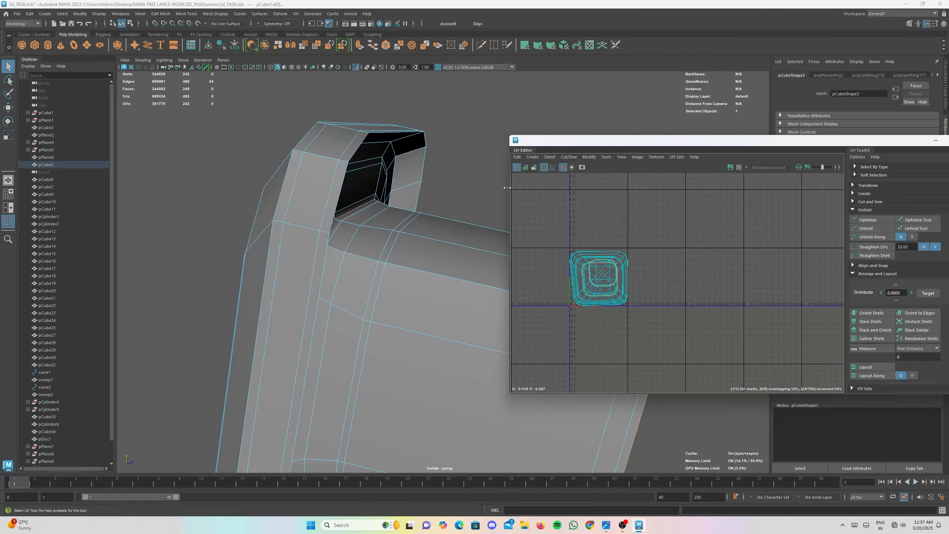
- Add the edge loop running around the flange's outer rim to the edge selection
alt+drag(346, 215, 268, 205)
shift+double_click(288, 208)
alt+right_drag(302, 216, 237, 218)
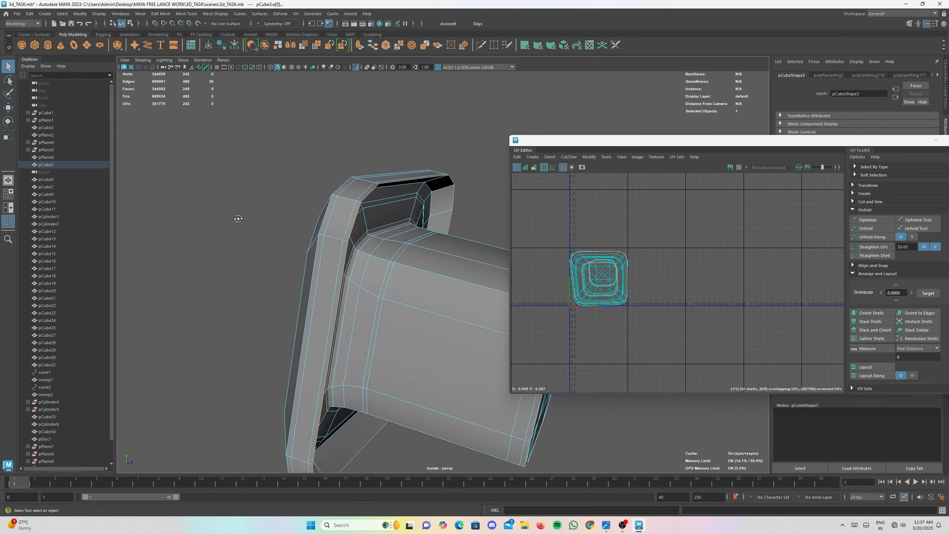
- Add the edge loop around the flange's outer rim to the UV seam selection
alt+drag(238, 217, 302, 228)
alt+middle_drag(302, 228, 316, 157)
alt+right_drag(316, 158, 329, 165)
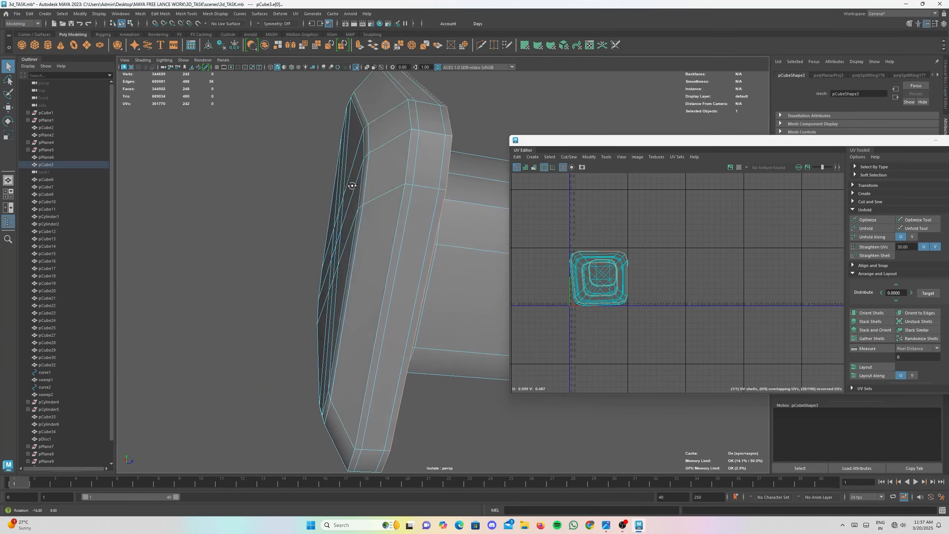
shift+double_click(398, 177)
alt+drag(423, 189, 422, 233)
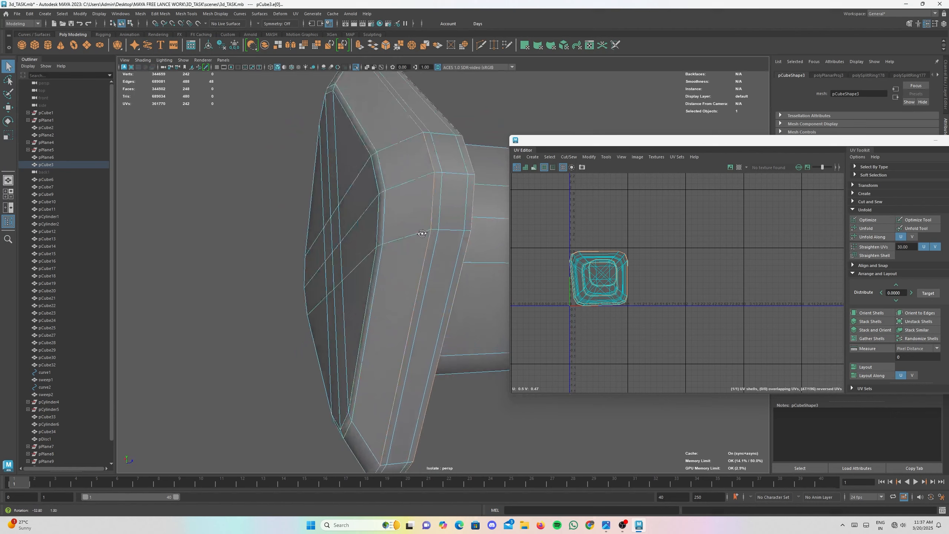
- Add the short edges crossing the rim at the flange's corners to the seam selection
shift+click(457, 175)
shift+click(469, 175)
alt+drag(430, 281, 426, 242)
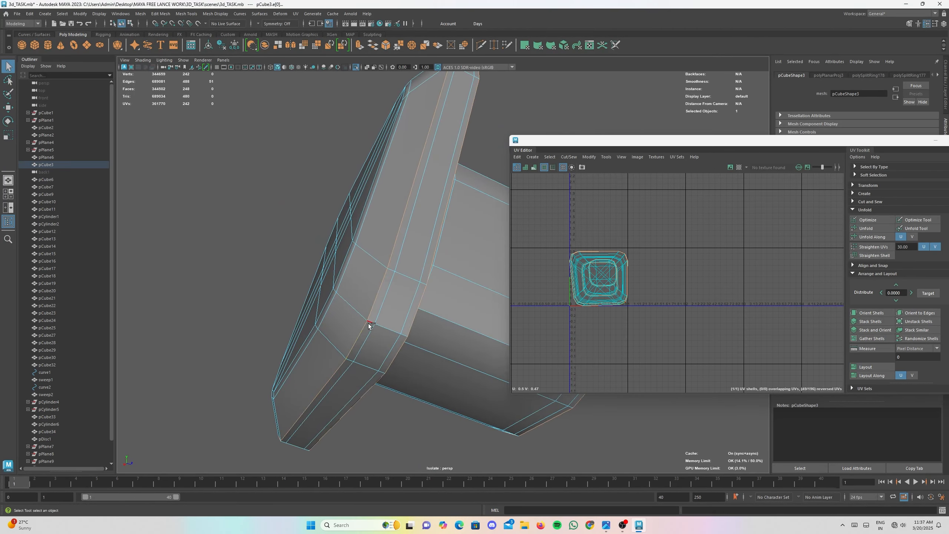
alt+drag(375, 340, 370, 270)
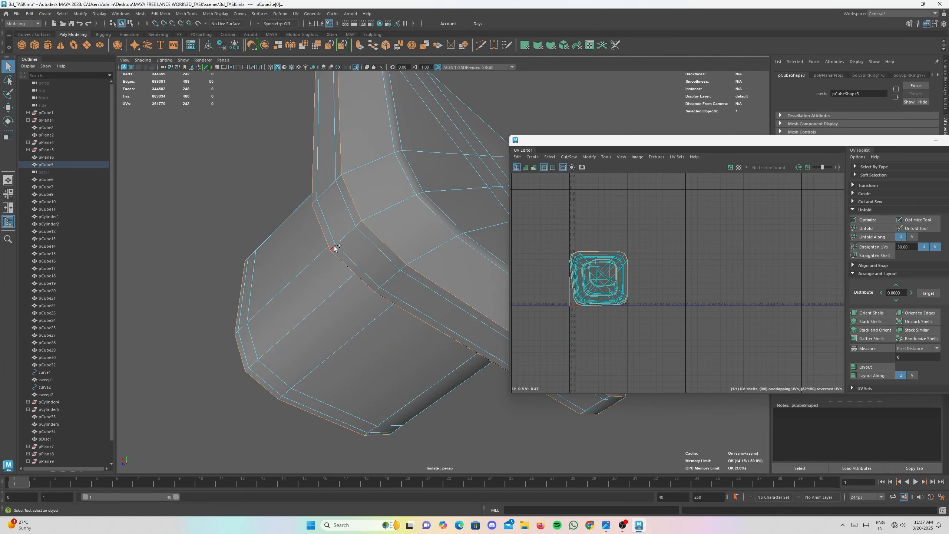
alt+drag(343, 218, 361, 257)
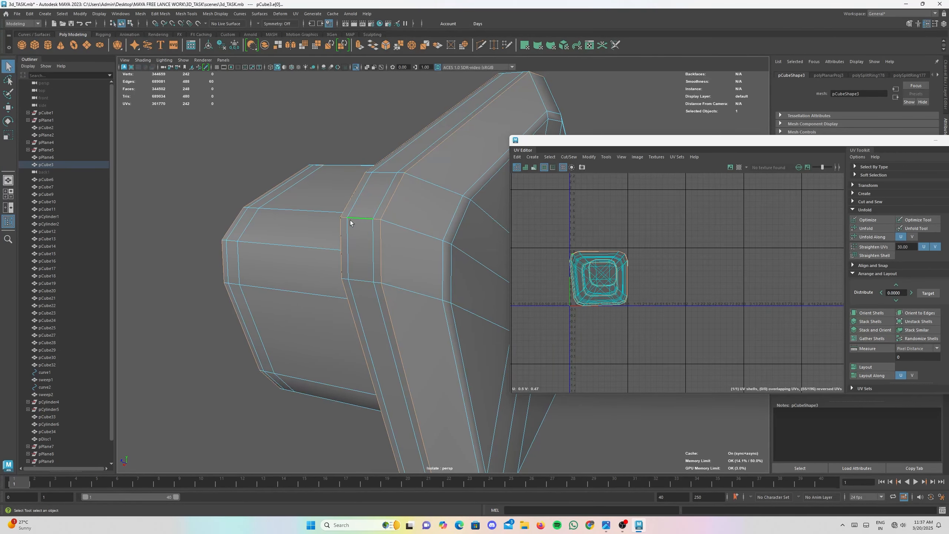
alt+drag(350, 223, 298, 216)
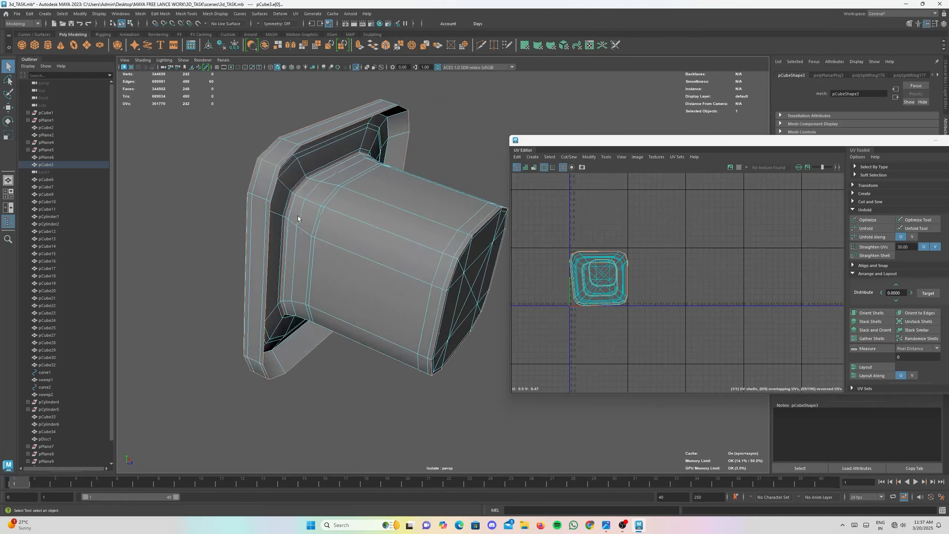
- Add the stem's base and outer-end edge loops and its lengthwise corner edges to the seam selection
scroll(298, 216, up, 2)
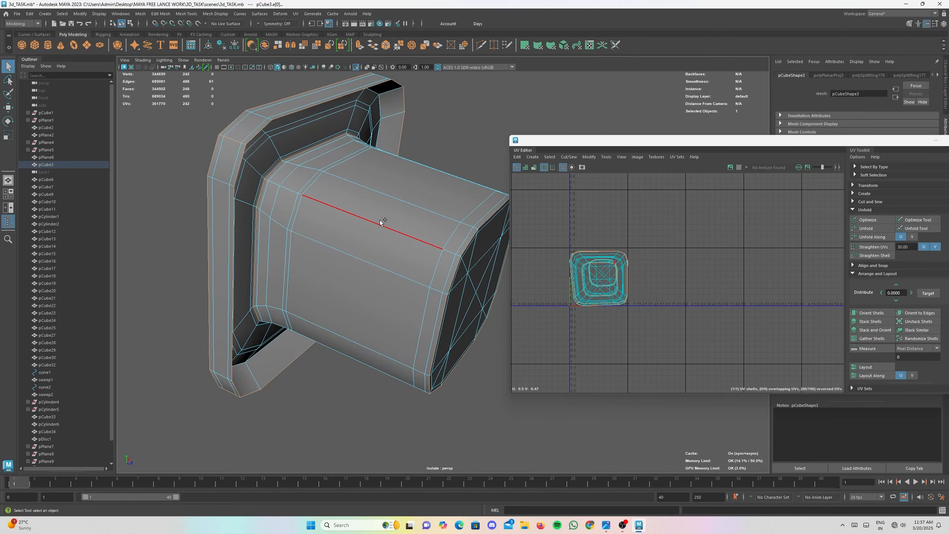
alt+drag(458, 258, 245, 239)
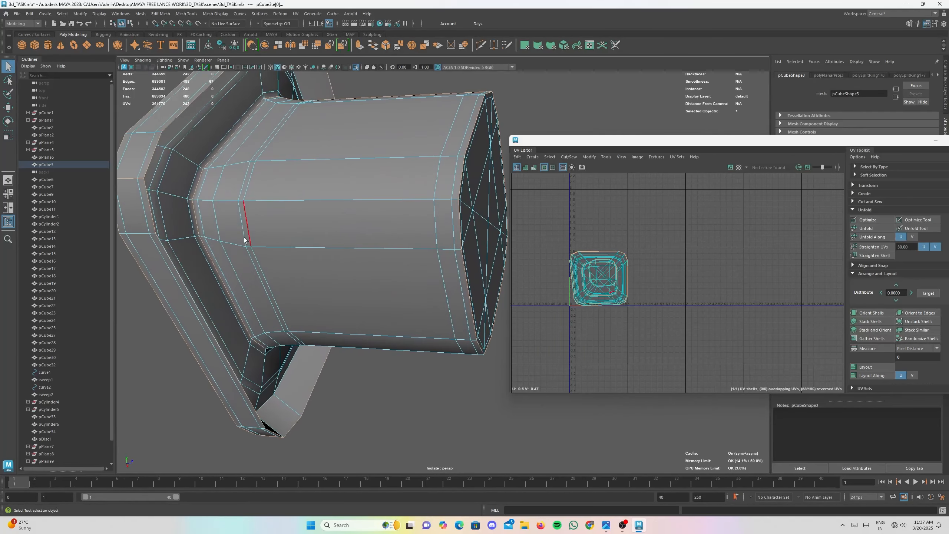
shift+click(196, 198)
shift+double_click(456, 198)
alt+drag(442, 238, 400, 146)
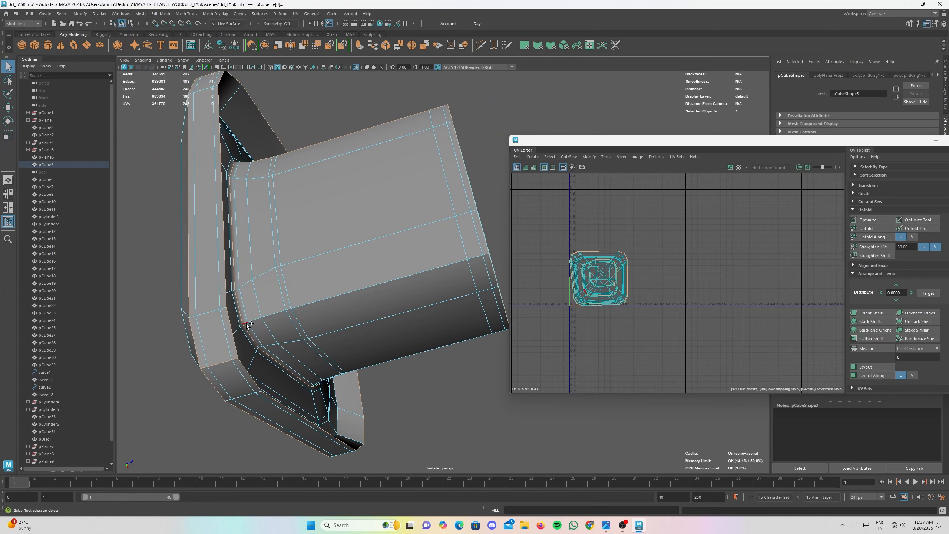
shift+double_click(486, 256)
alt+drag(472, 241, 413, 193)
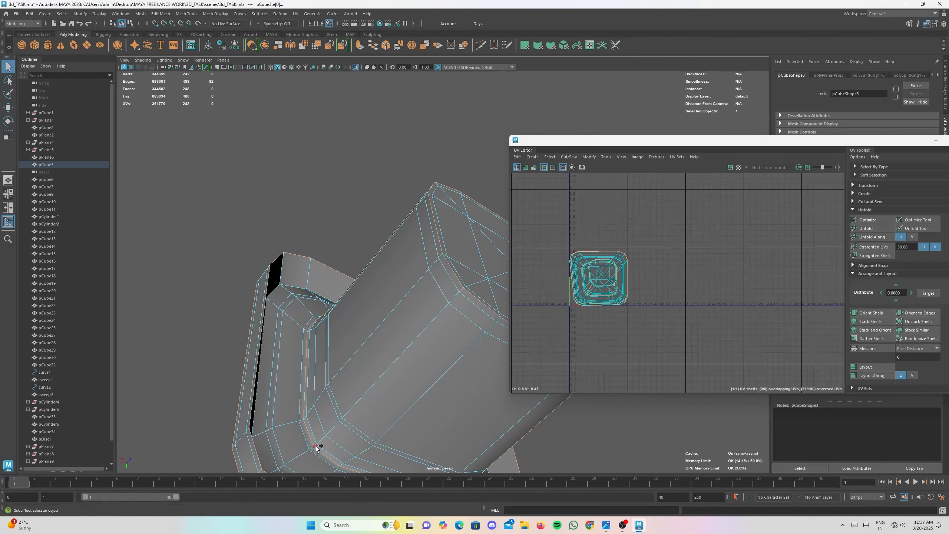
- Complete the seam selection around the stem and cut the UVs along all selected edges
scroll(388, 384, down, 5)
alt+drag(387, 384, 407, 304)
alt+middle_drag(407, 305, 345, 273)
scroll(344, 273, up, 1)
alt+drag(345, 273, 378, 285)
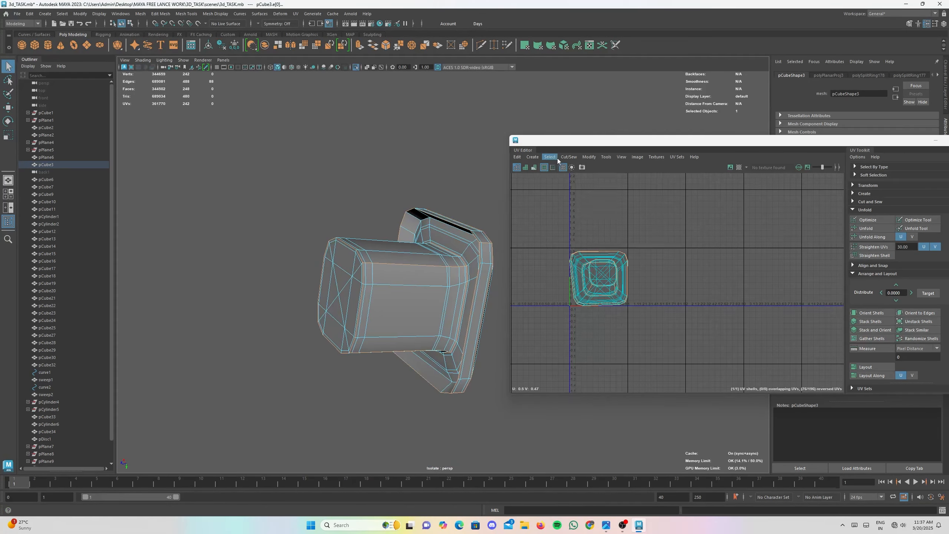
click(569, 157)
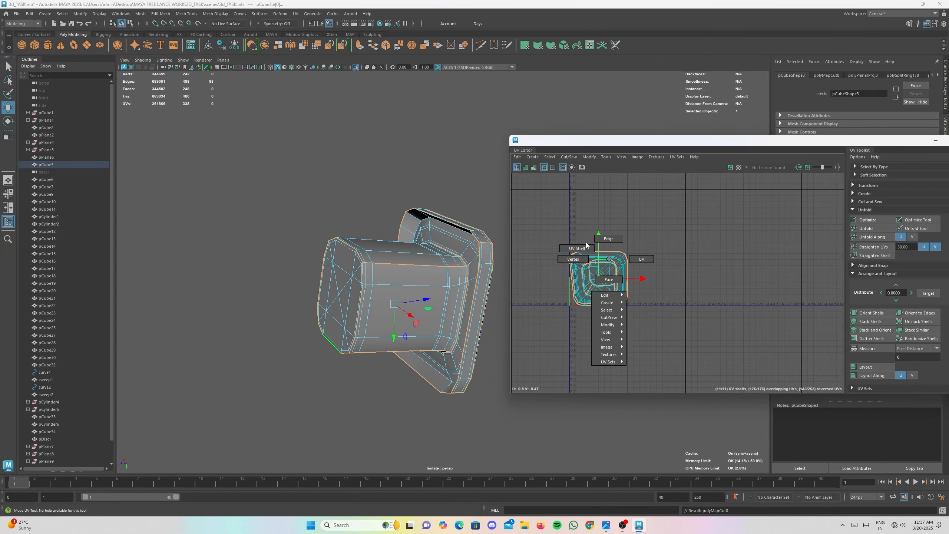
- Select all the UV shells of the cut mesh and unfold them
drag(645, 331, 646, 331)
click(589, 157)
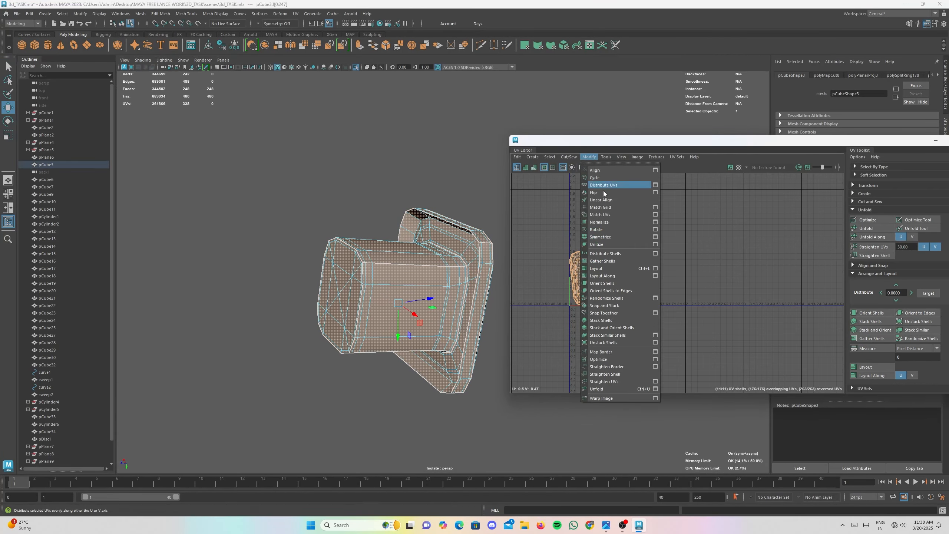
click(615, 390)
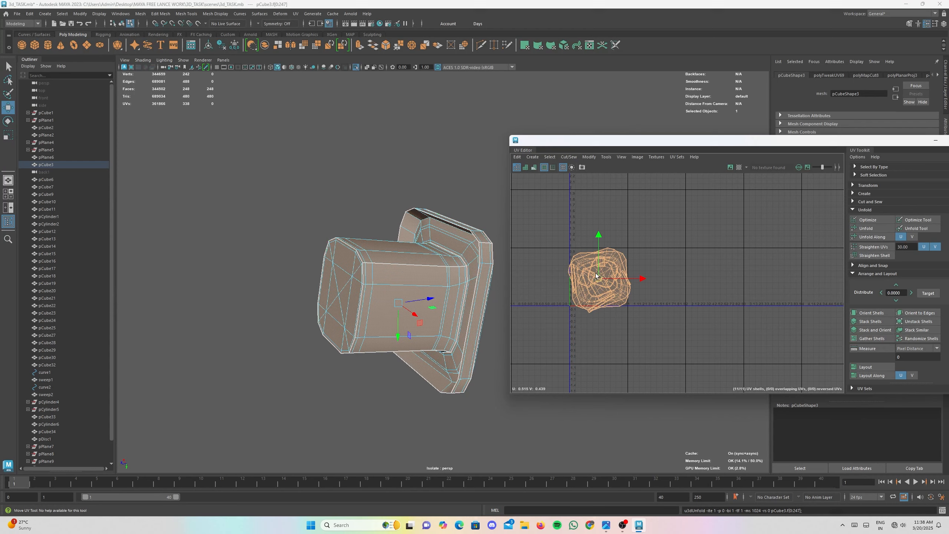
- Shift the overlapping shells sideways and spread the flange's back, flange's front and stem cap shells apart
drag(606, 277, 724, 278)
click(725, 272)
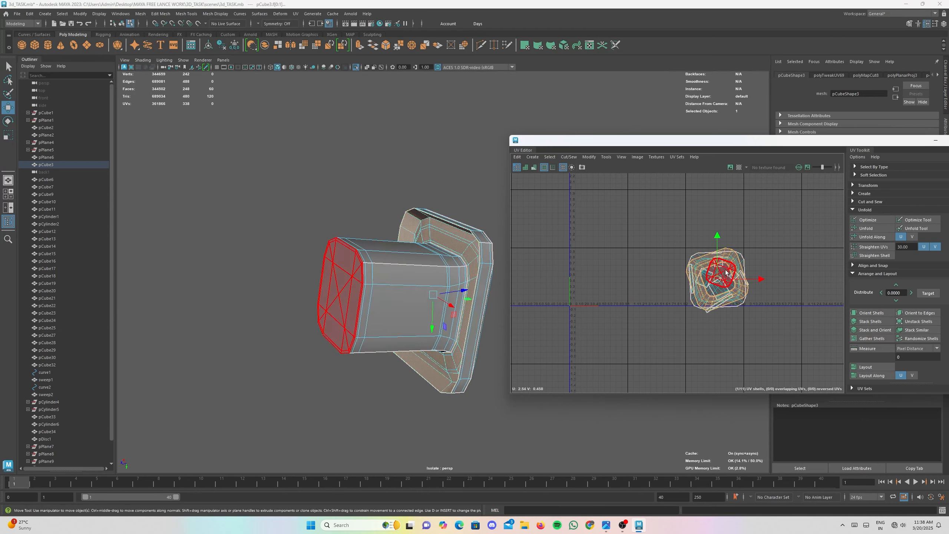
click(721, 282)
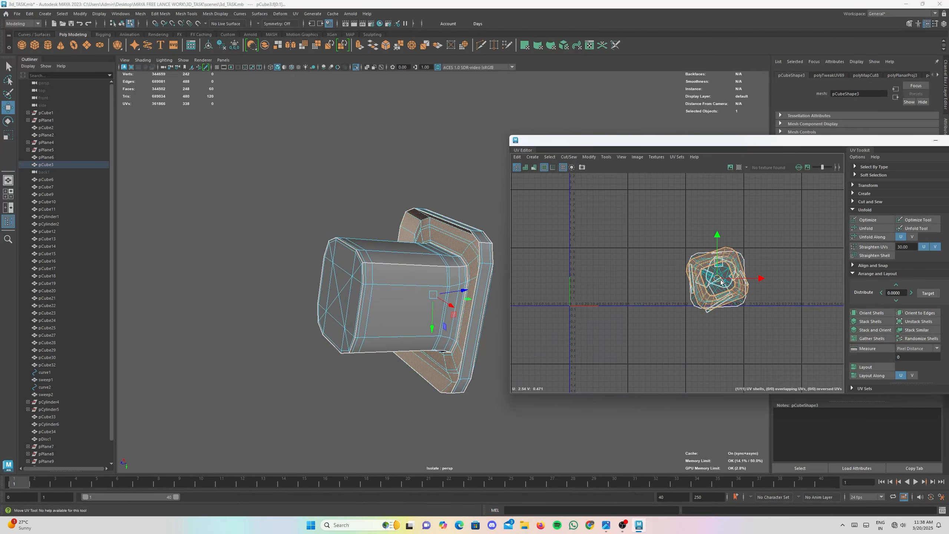
alt+drag(413, 279, 615, 293)
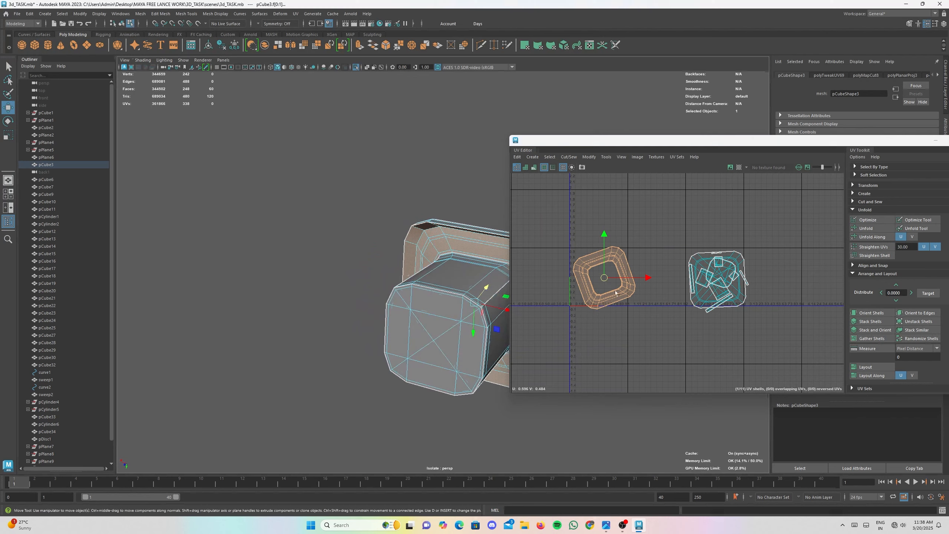
click(706, 269)
drag(717, 284, 641, 200)
click(720, 279)
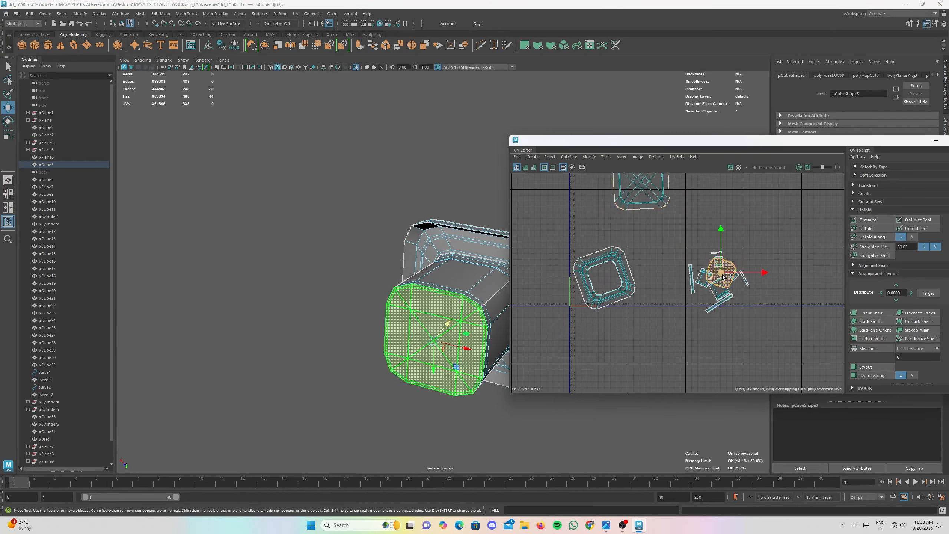
drag(720, 280, 656, 321)
click(723, 298)
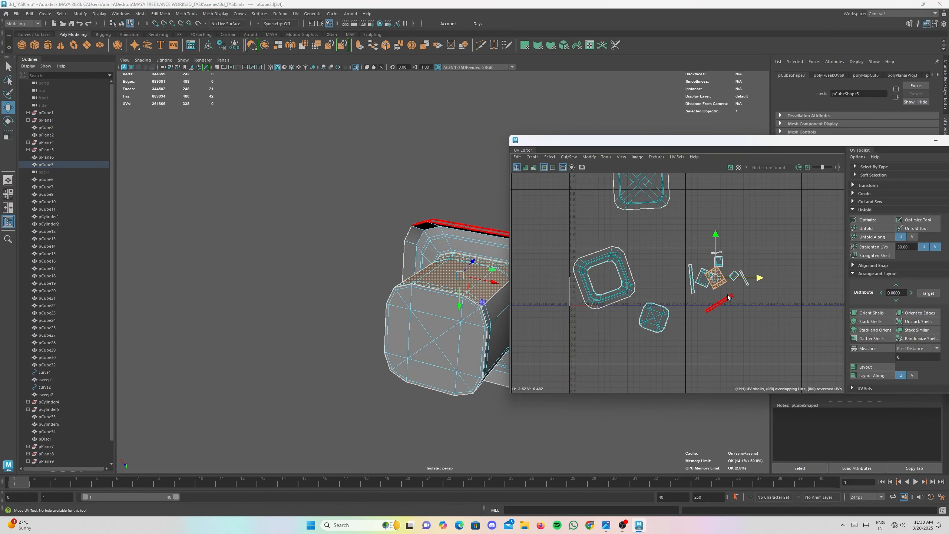
- Select every separated UV shell, then unfold and optimize them again
scroll(728, 297, down, 3)
drag(606, 193, 750, 325)
click(589, 157)
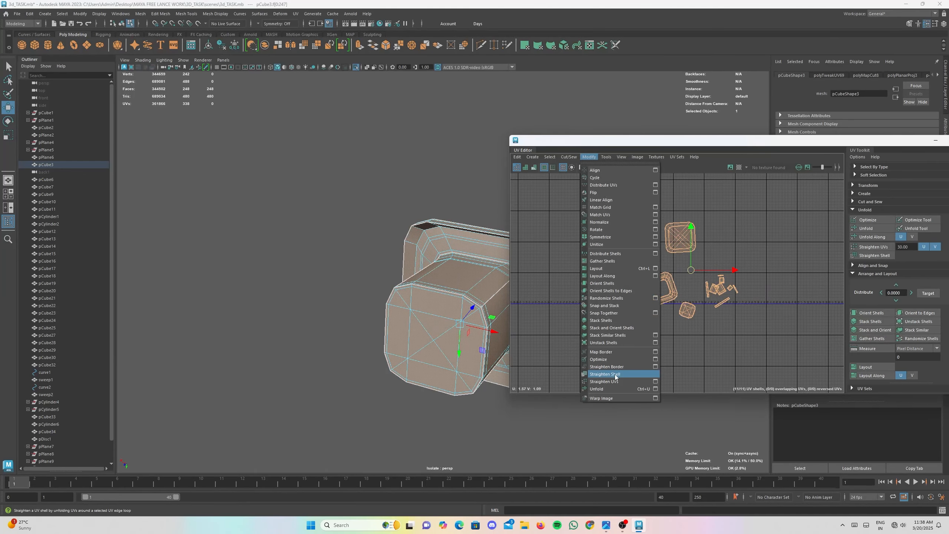
click(609, 390)
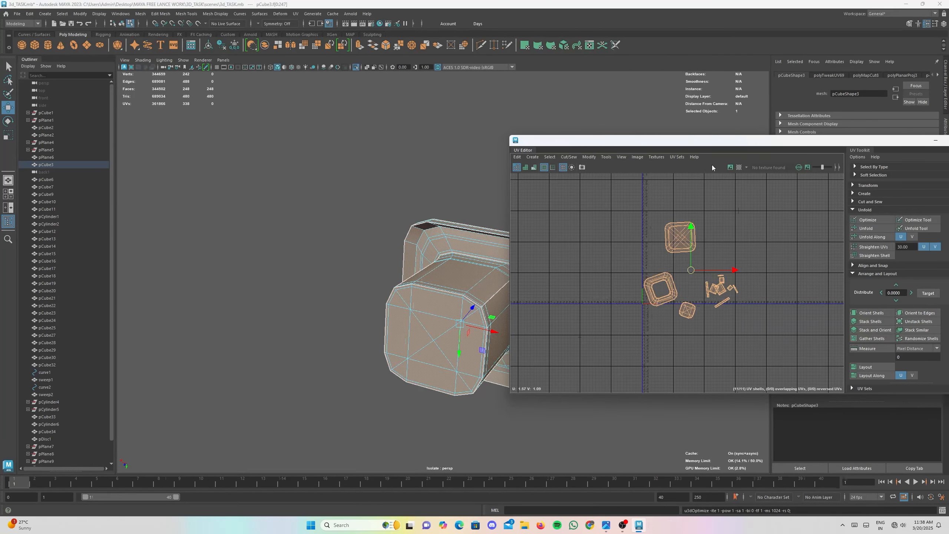
- Display the checker pattern on the mesh, then orient all UV shells and lay them out
click(739, 168)
alt+drag(321, 348, 271, 327)
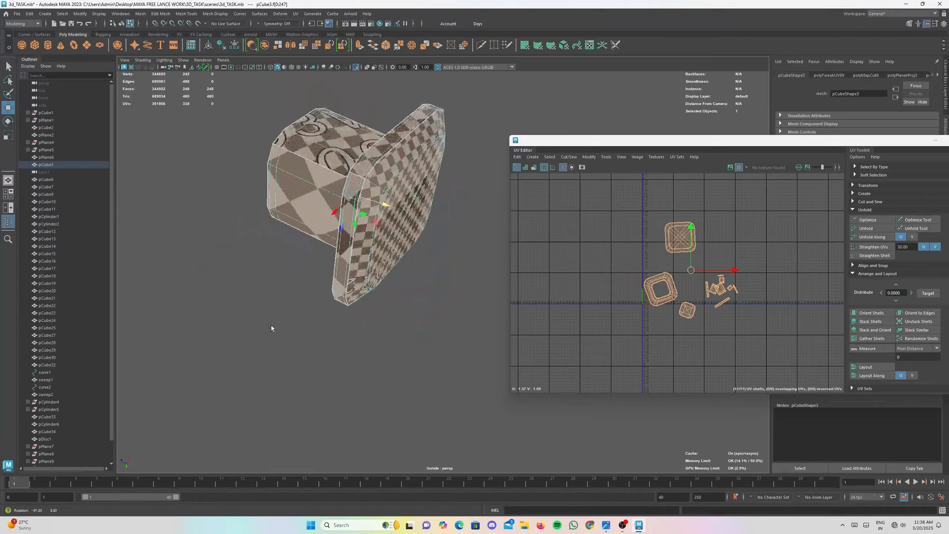
click(873, 315)
click(862, 369)
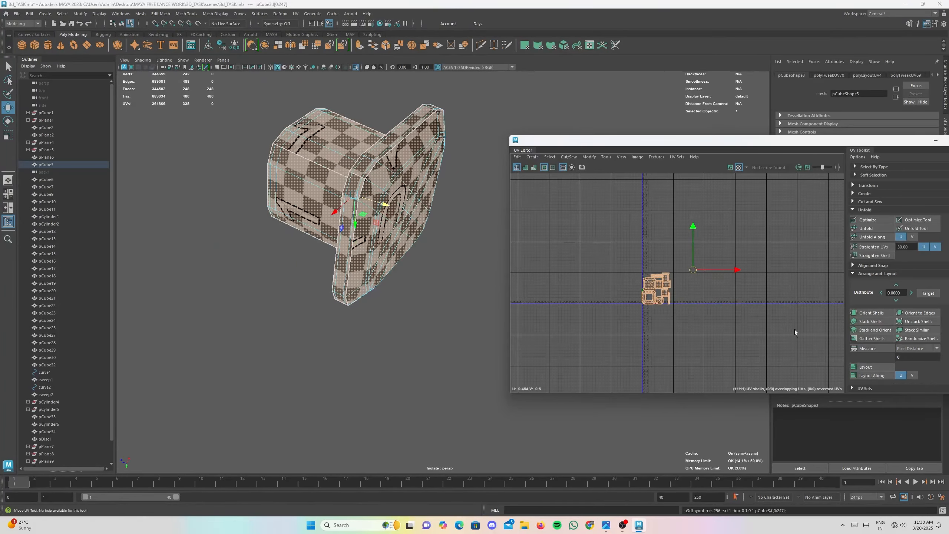
- Examine the checker pattern around the stem and, in smooth preview, on the flange's front face
scroll(463, 248, up, 3)
alt+drag(463, 249, 377, 193)
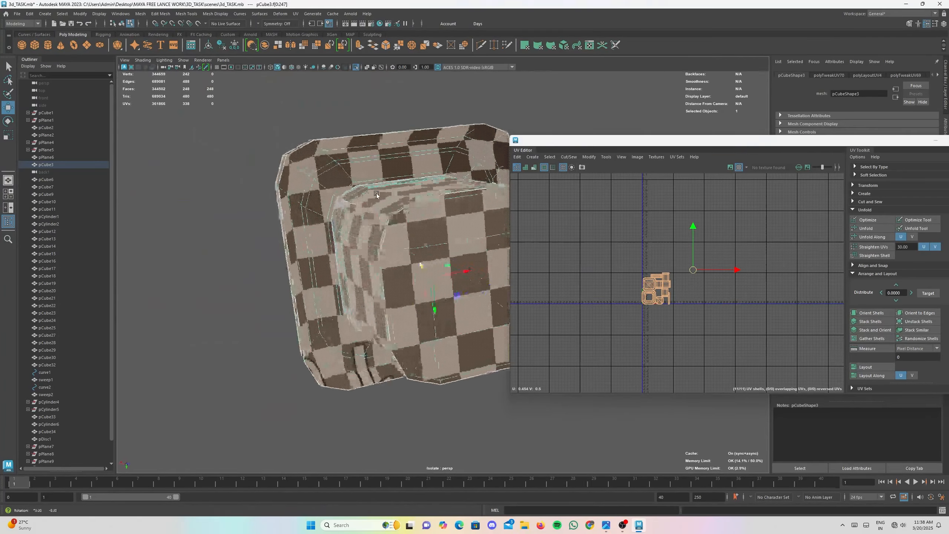
alt+middle_drag(377, 193, 282, 172)
alt+drag(282, 172, 372, 270)
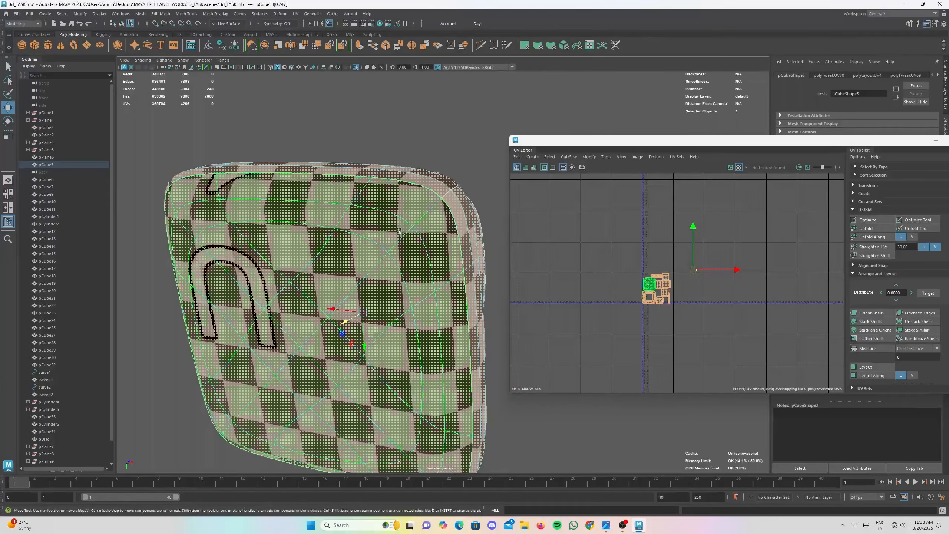
click(427, 217)
scroll(427, 259, down, 2)
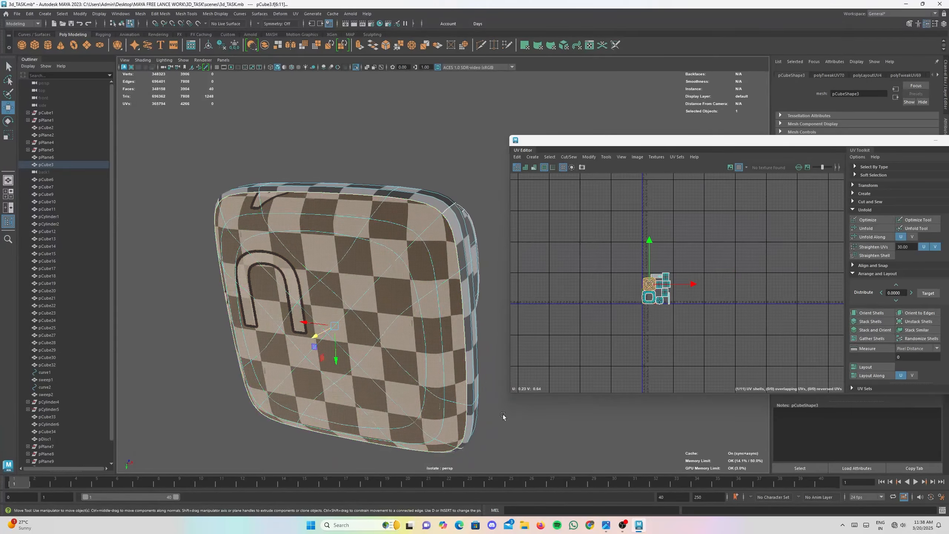
- Switch to the Photos app and examine the compressor's end panel in the reference images up to 10.jpeg
click(606, 526)
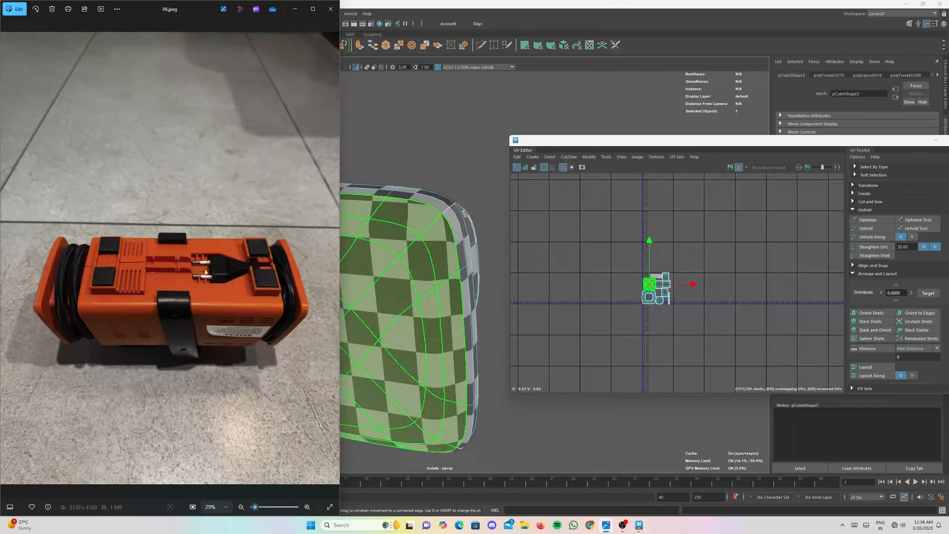
key(Right)
key(Right)
key(Right)
key(Right)
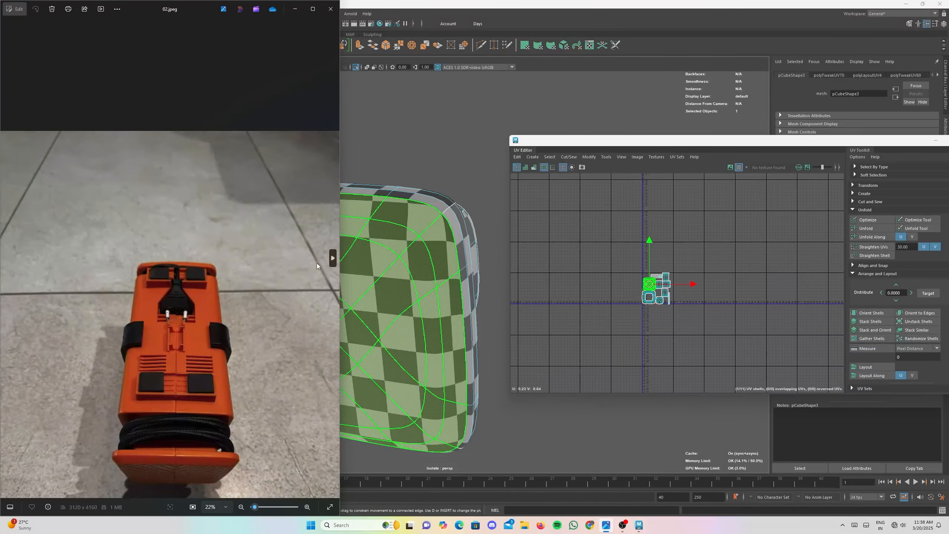
key(Right)
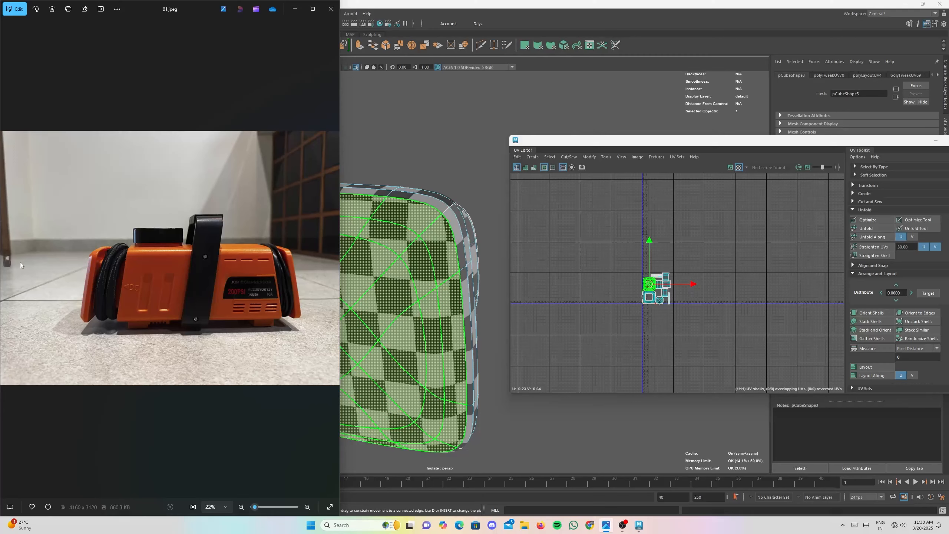
key(Right)
key(Right)
key(Right)
key(Right)
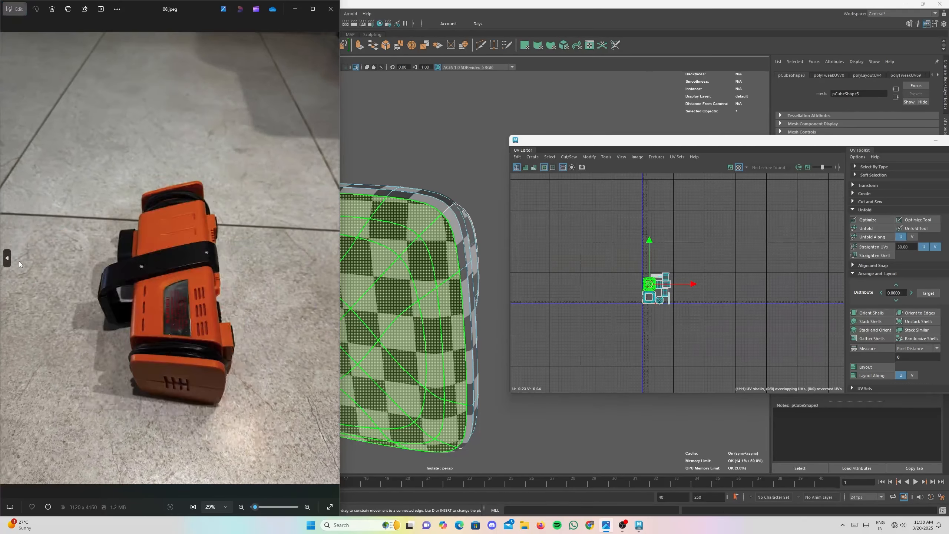
key(Right)
key(Right)
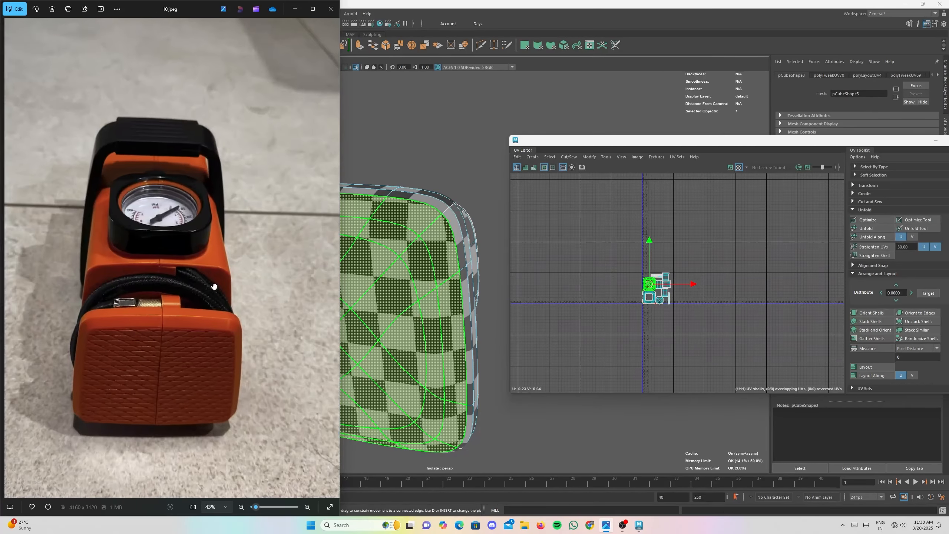
drag(215, 287, 228, 286)
- Return to Maya, turn off smooth preview, and cut the UVs along the inset edge loop on the flange's front face
alt+middle_drag(376, 253, 362, 208)
key(2)
key(1)
right_drag(378, 210, 370, 194)
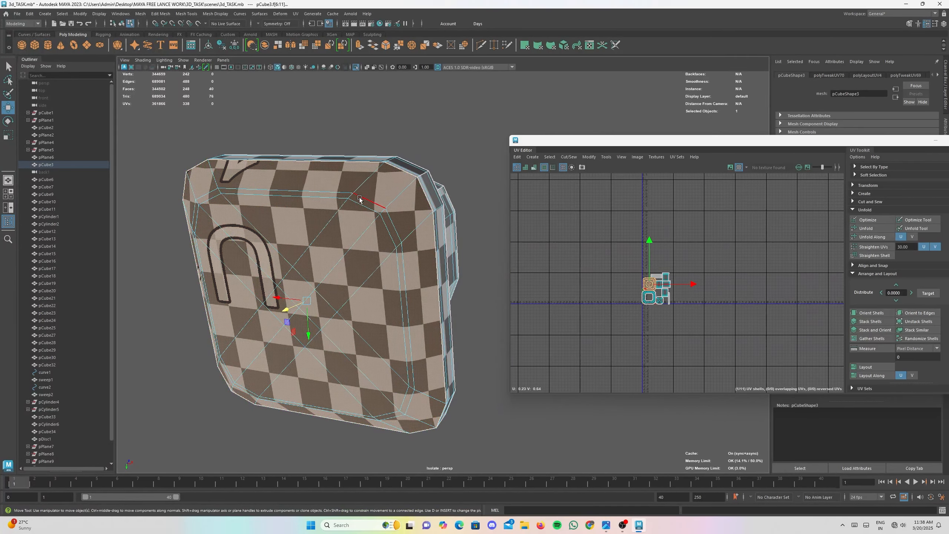
click(360, 199)
alt+drag(359, 199, 404, 193)
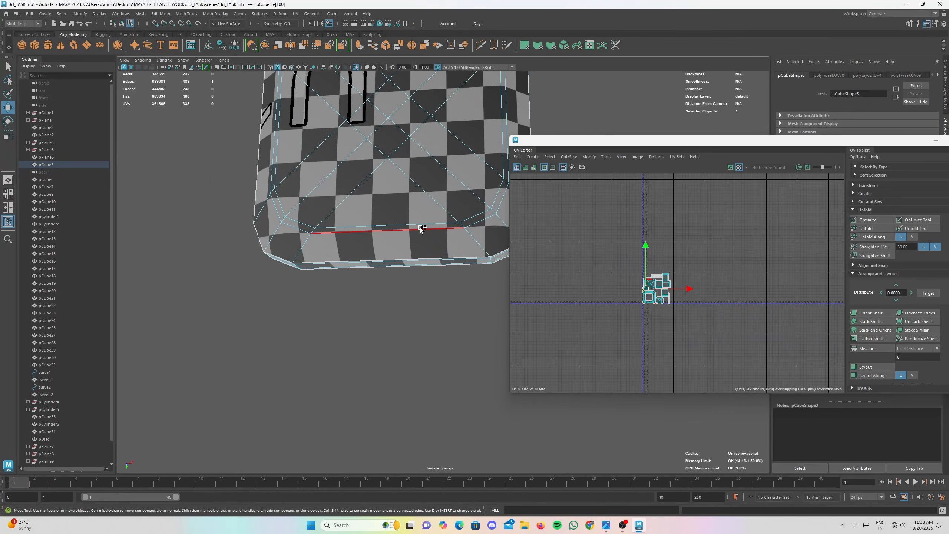
alt+drag(411, 230, 415, 231)
alt+drag(362, 199, 367, 256)
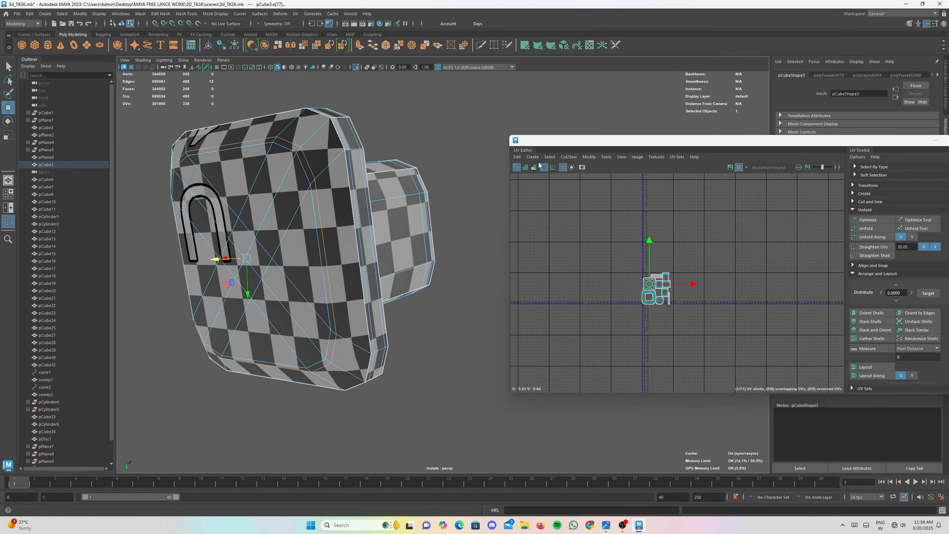
click(568, 157)
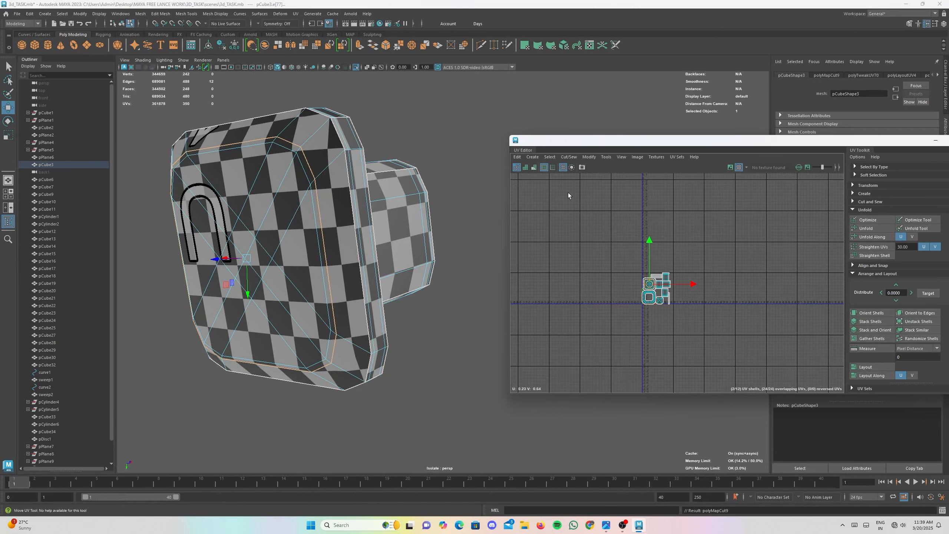
- Select all of the flanged part's UV faces, unfold them, and lay out the shells
right_drag(590, 263, 589, 297)
drag(555, 222, 695, 306)
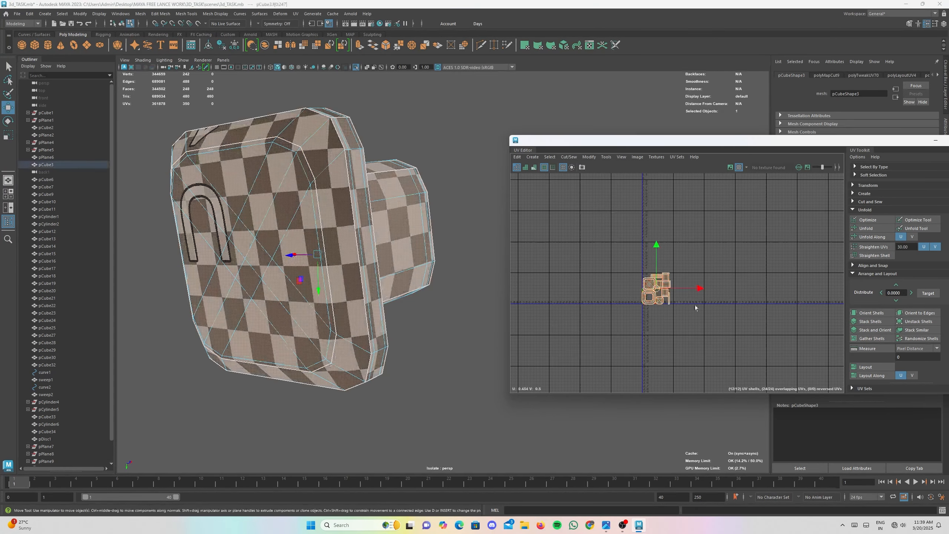
click(592, 157)
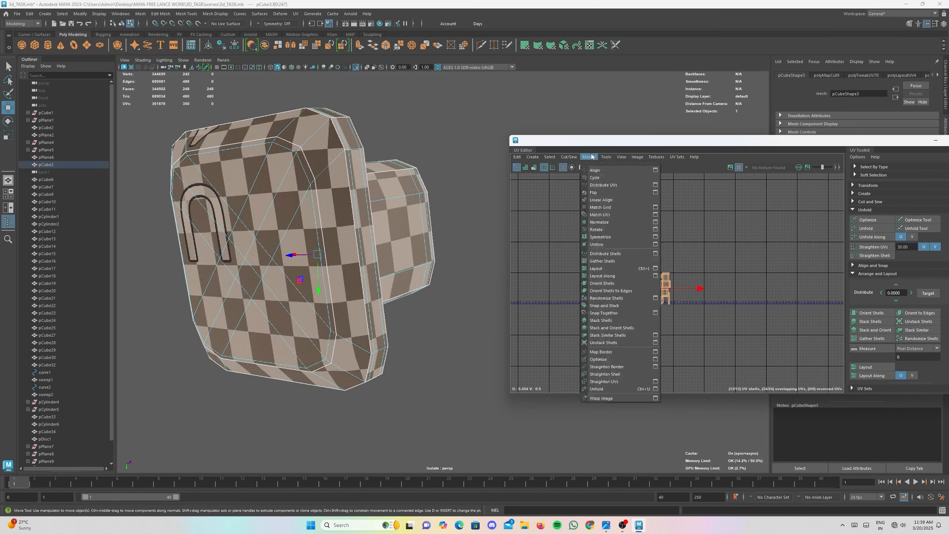
click(603, 388)
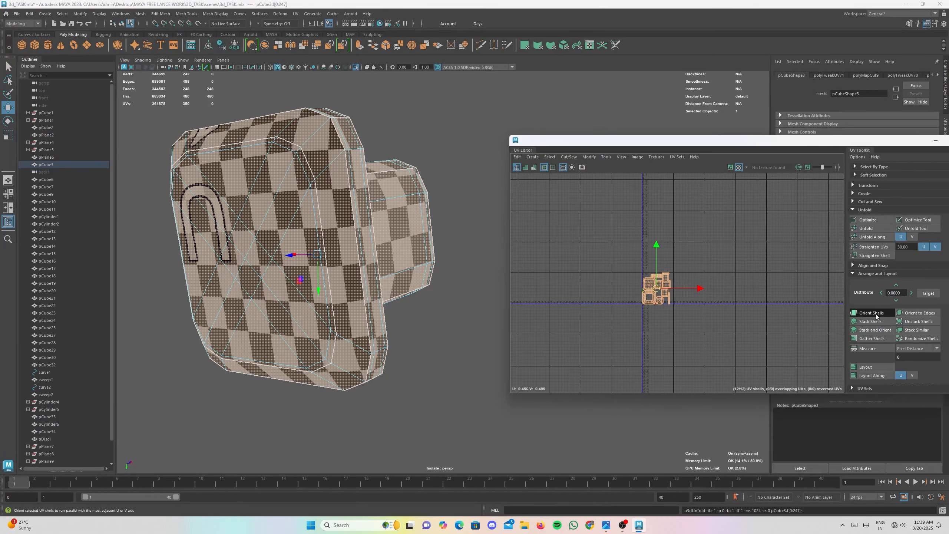
click(859, 367)
- Try to stitch together the UV shells along the edge loop around the flange's outer rim
alt+drag(333, 253, 378, 251)
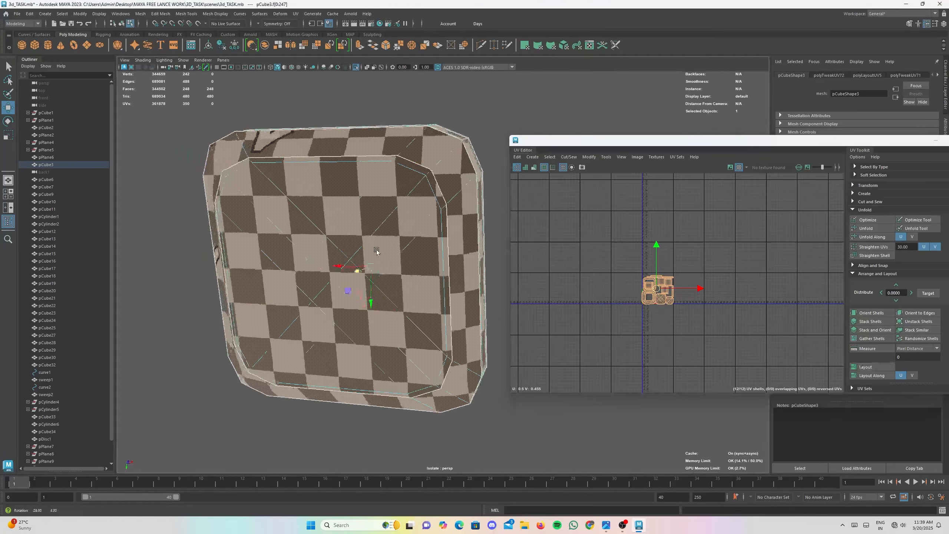
alt+drag(335, 317, 363, 251)
scroll(363, 250, up, 3)
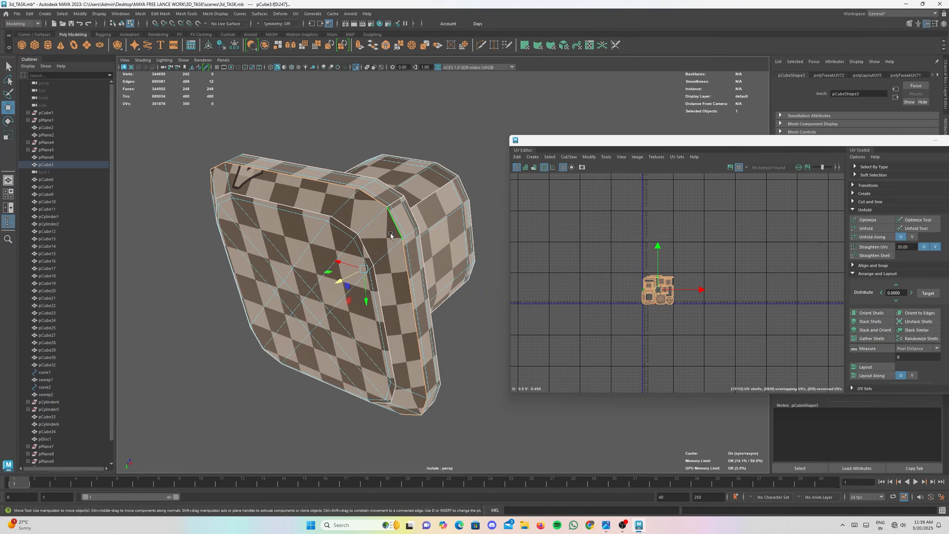
alt+drag(391, 236, 432, 224)
shift+right_click(640, 260)
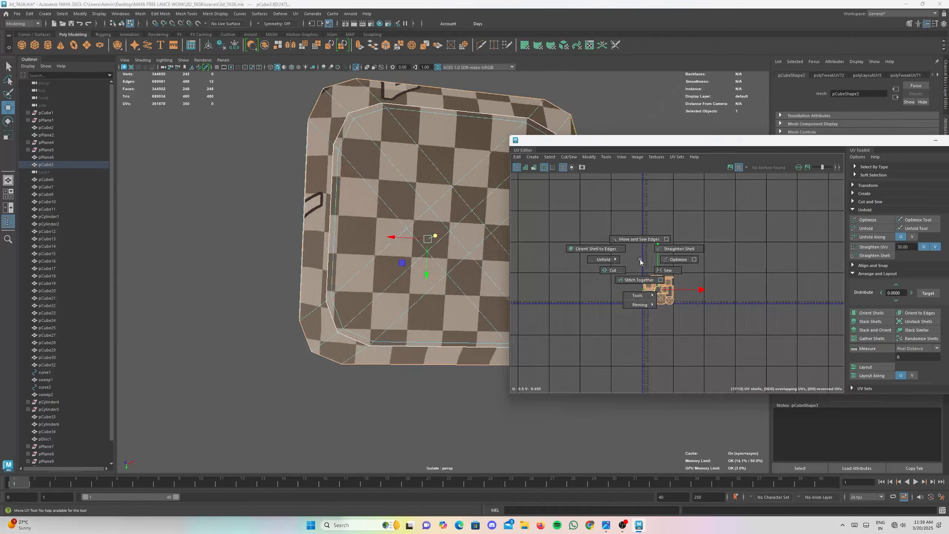
click(643, 284)
alt+drag(405, 218, 359, 232)
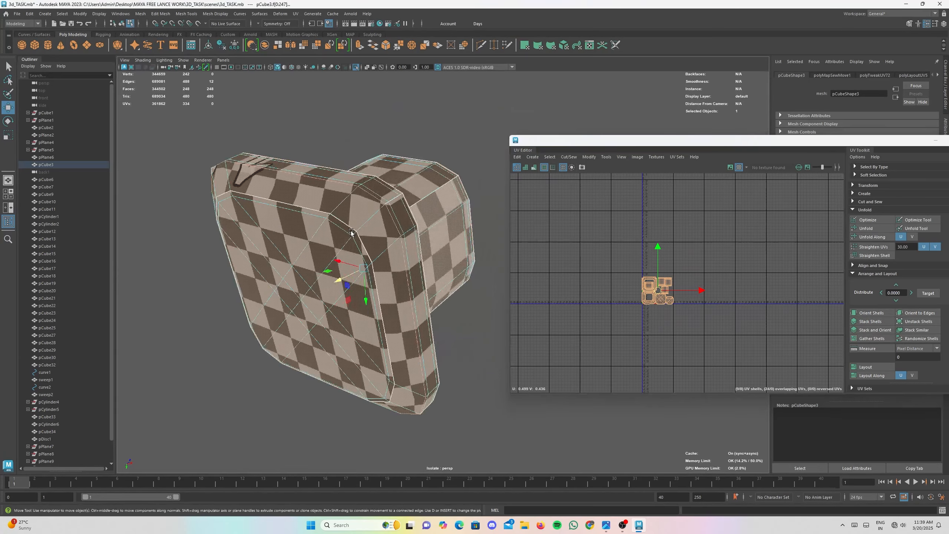
- Unfold all UV faces after the stitch and check the checker pattern along the flange's rim side
right_drag(723, 276, 657, 257)
drag(625, 212, 724, 363)
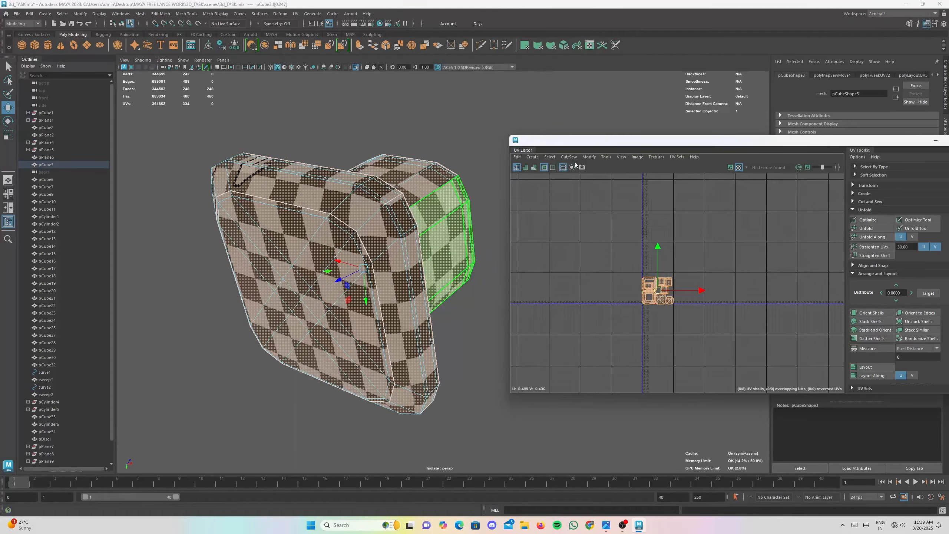
click(589, 157)
click(619, 388)
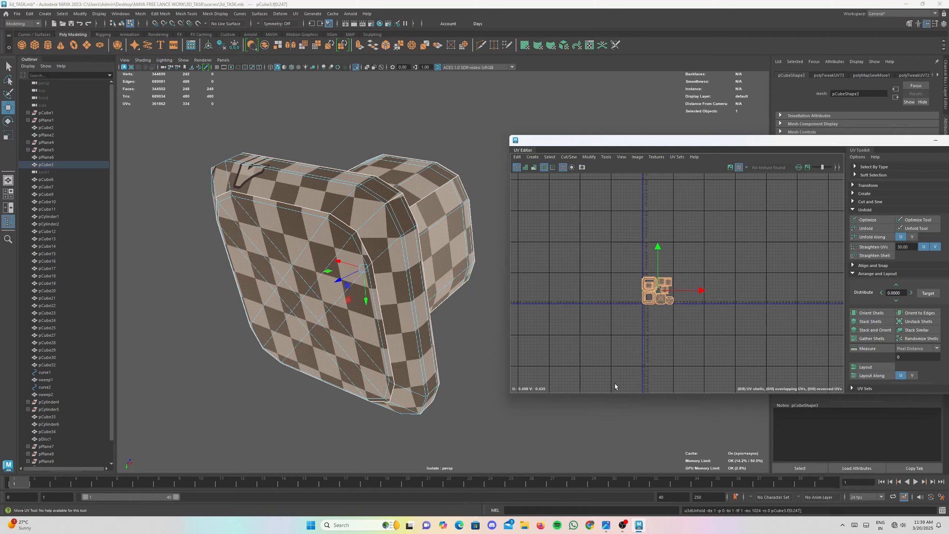
alt+drag(377, 210, 276, 186)
alt+middle_drag(277, 186, 415, 296)
alt+right_drag(415, 295, 416, 287)
alt+drag(416, 288, 436, 288)
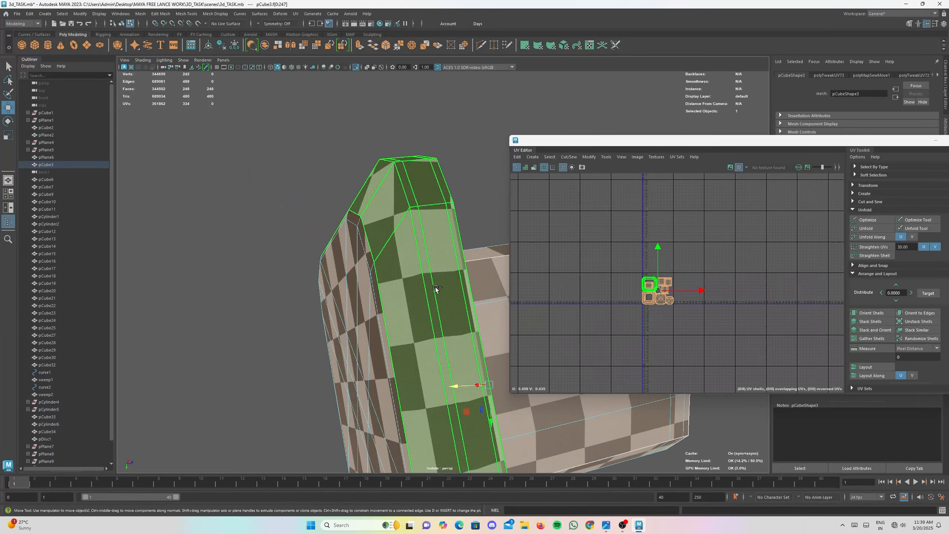
- Undo the last unfold and the stitching of the rim edges
key(ctrl+z)
key(ctrl+z)
key(ctrl+z)
key(ctrl+z)
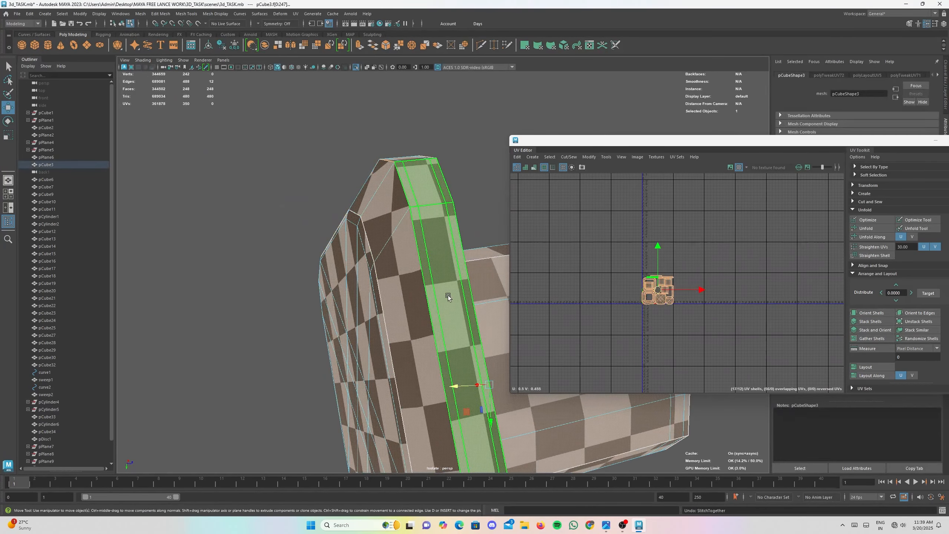
- Select all UV faces of the flanged part with the rim seam intact and unfold them again
scroll(414, 293, down, 4)
alt+drag(414, 292, 373, 219)
right_drag(389, 197, 428, 186)
right_drag(602, 261, 604, 300)
drag(702, 354, 615, 222)
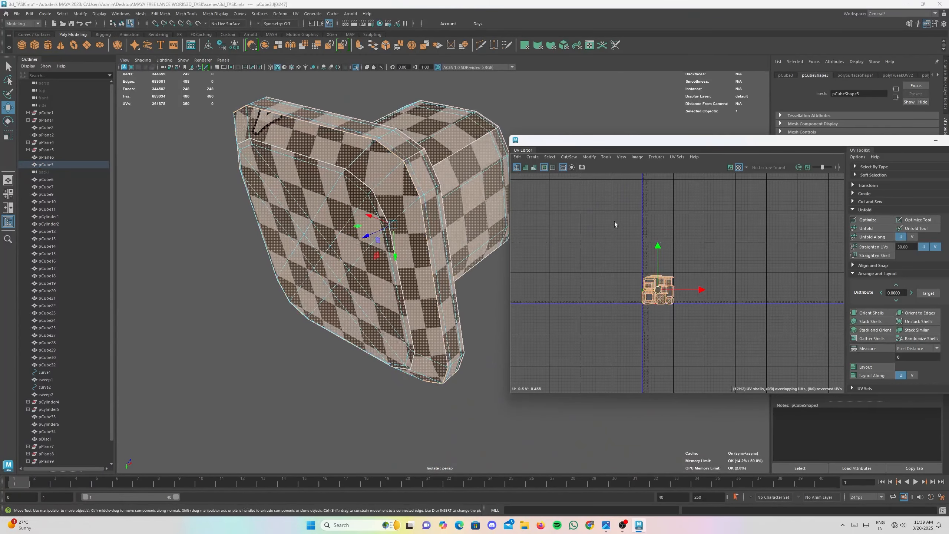
click(591, 157)
click(597, 389)
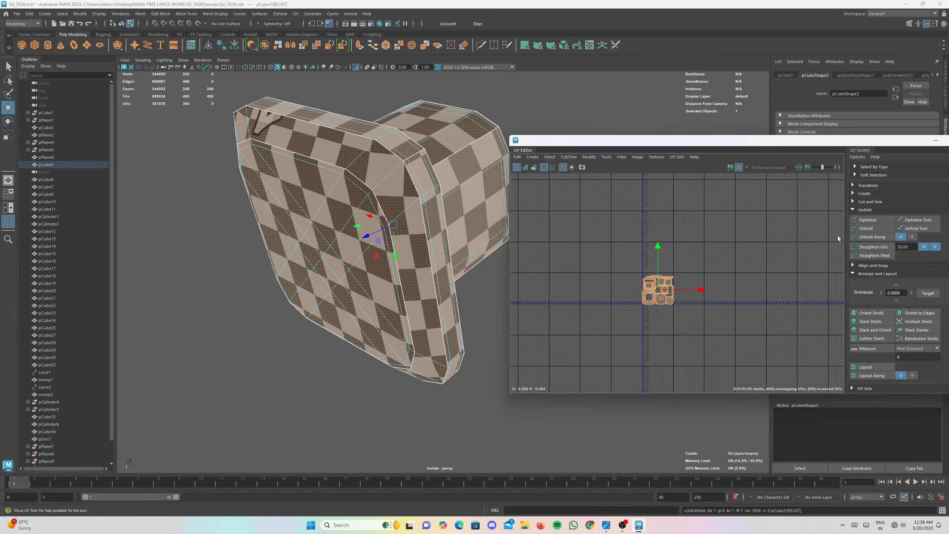
- Return the flanged part to object selection and exit isolation to show the whole compressor
alt+drag(325, 273, 376, 242)
right_drag(376, 243, 411, 208)
click(479, 95)
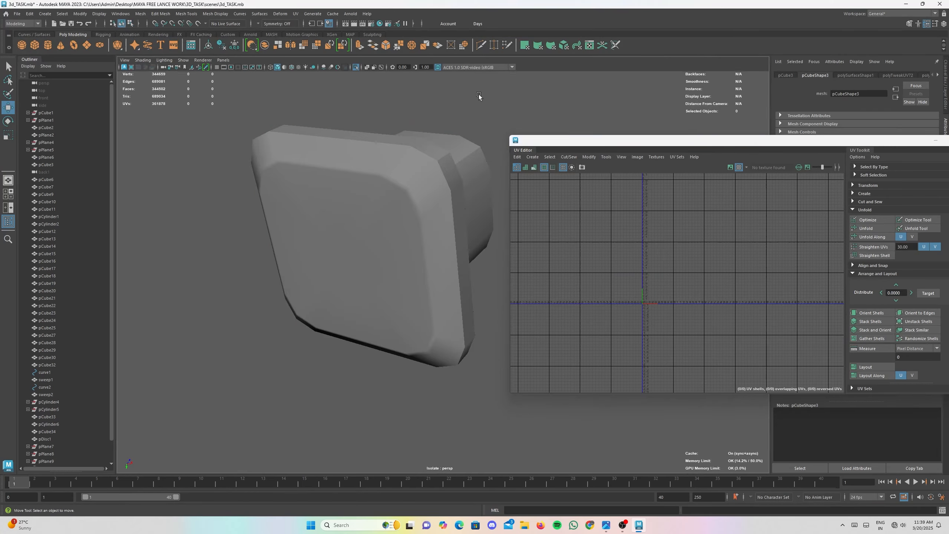
click(428, 150)
key(ctrl+1)
scroll(426, 154, down, 5)
alt+middle_drag(426, 159, 362, 177)
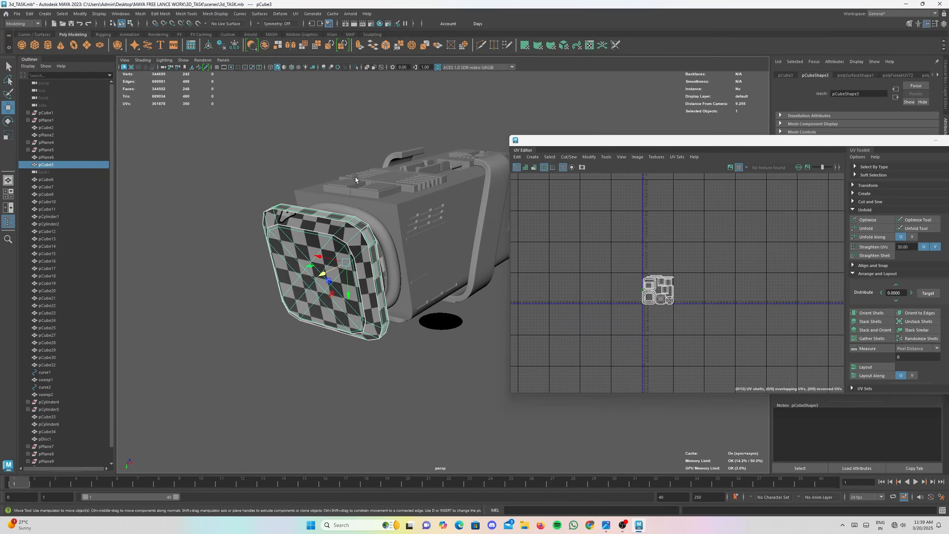
alt+drag(387, 232, 422, 191)
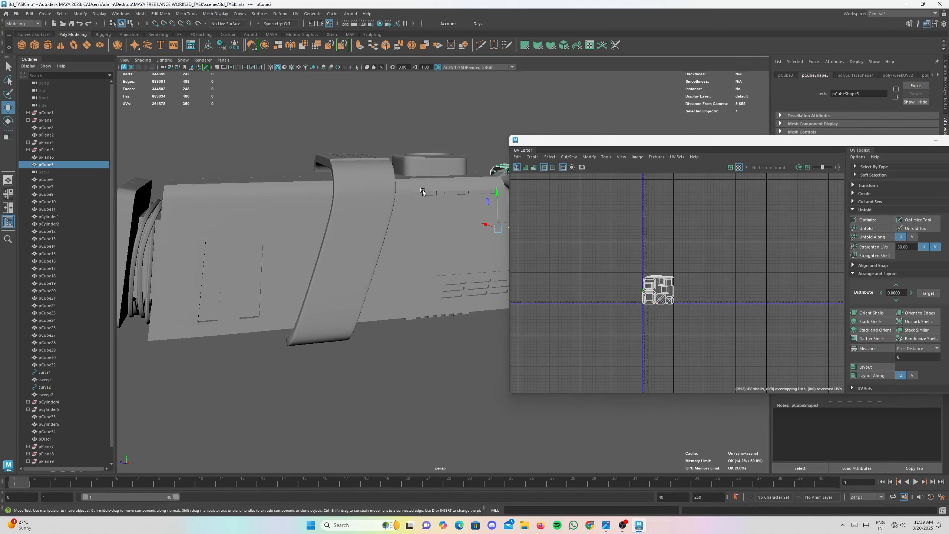
- Locate the round gauge on the compressor and select its inner parts and needle one by one to identify them
alt+drag(284, 187, 443, 231)
scroll(396, 239, down, 3)
scroll(370, 229, up, 2)
alt+drag(370, 229, 441, 293)
click(408, 267)
scroll(405, 286, up, 5)
alt+middle_drag(441, 293, 319, 209)
alt+drag(318, 210, 307, 213)
click(307, 213)
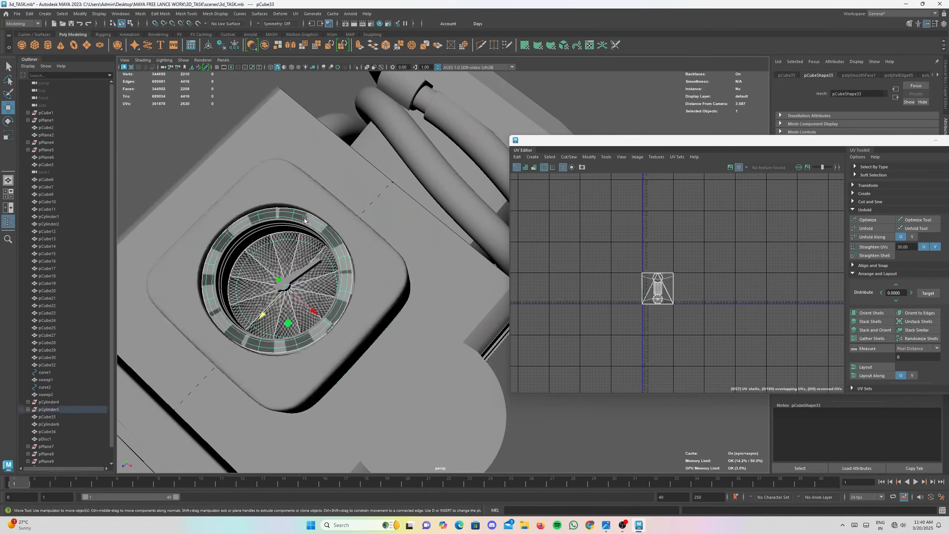
scroll(343, 231, up, 5)
alt+middle_drag(343, 231, 534, 228)
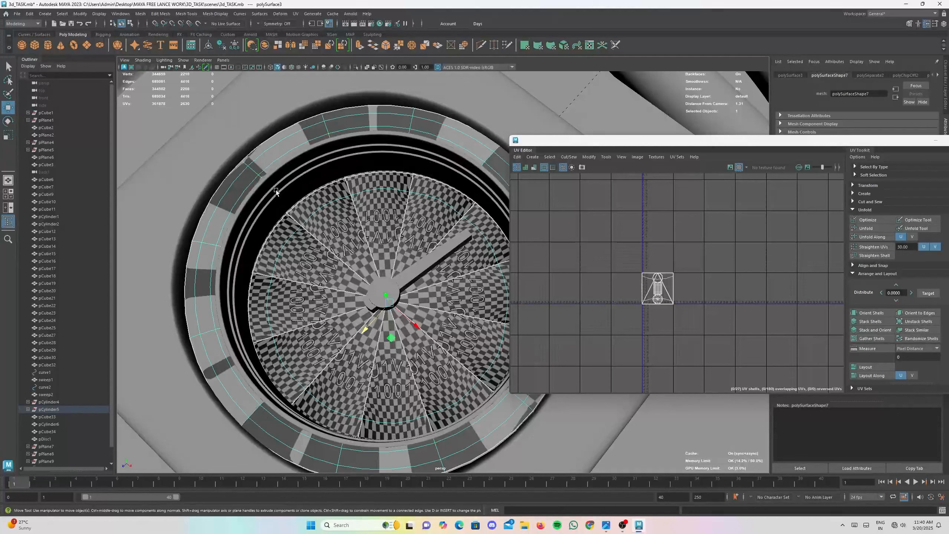
click(277, 191)
scroll(358, 217, down, 3)
click(388, 280)
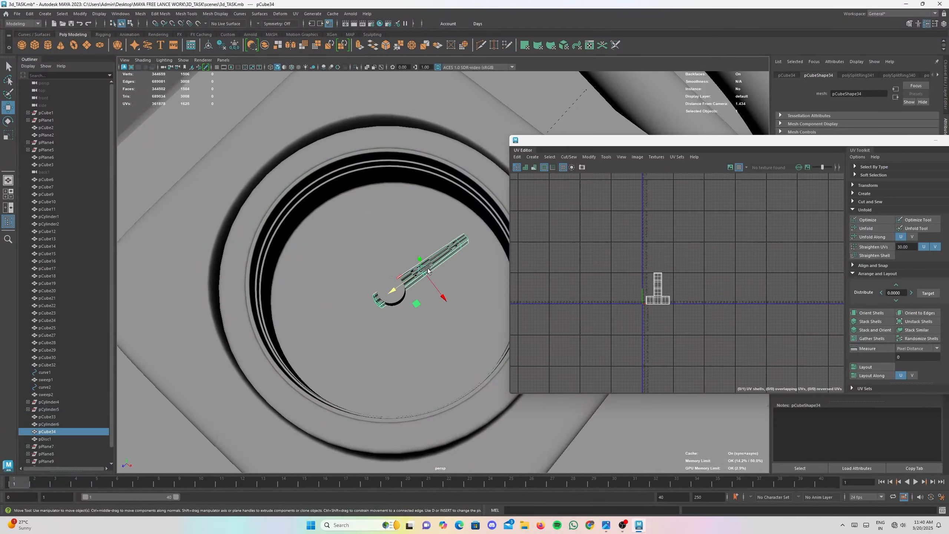
- Select the square gauge housing, its inner parts, and the adjacent disc, and isolate them in the viewport
scroll(428, 269, down, 5)
alt+drag(434, 272, 273, 257)
alt+middle_drag(273, 257, 324, 363)
alt+drag(324, 363, 262, 303)
click(318, 276)
click(394, 212)
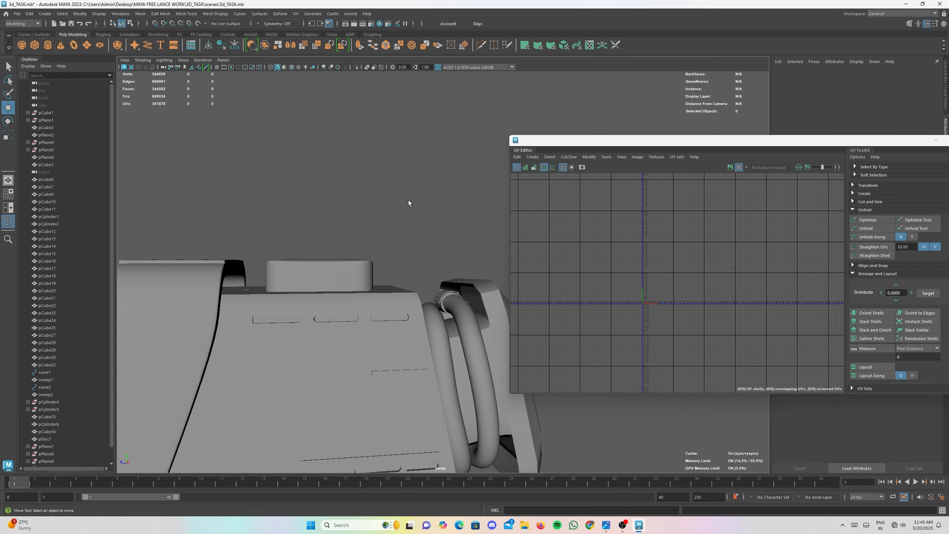
drag(269, 266, 322, 307)
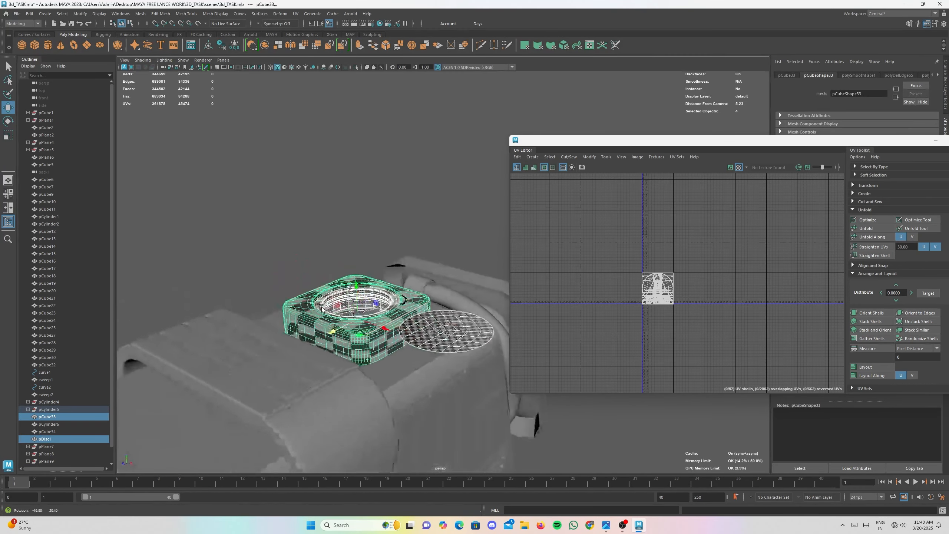
key(ctrl+1)
click(384, 252)
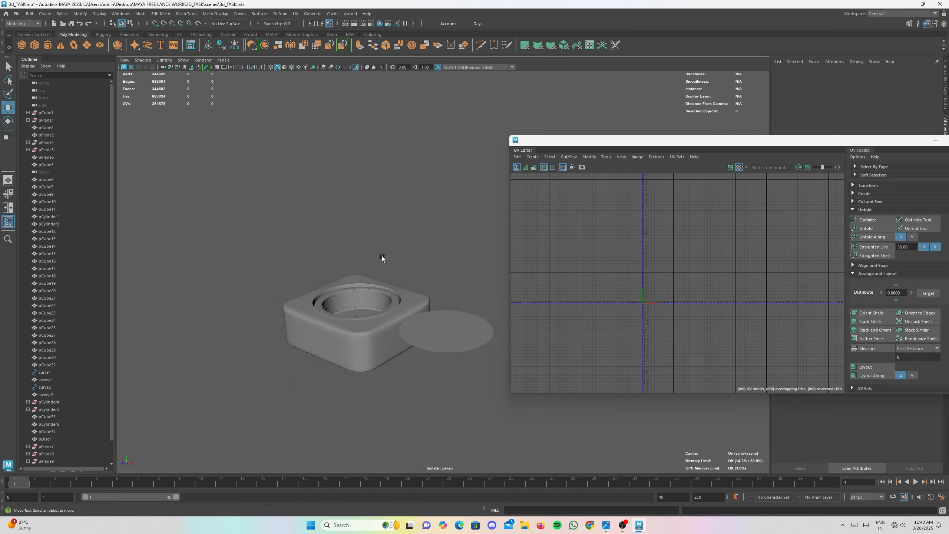
- View the isolated gauge parts from above, select them all, and apply a camera-based UV projection
alt+drag(382, 257, 399, 315)
alt+middle_drag(399, 315, 387, 158)
alt+right_drag(387, 158, 390, 247)
alt+drag(391, 247, 415, 276)
alt+middle_drag(415, 275, 358, 279)
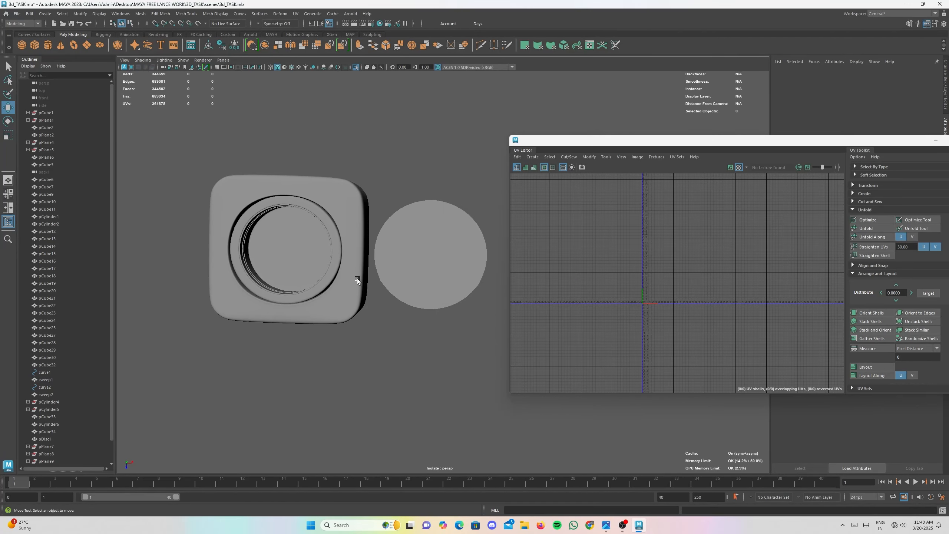
click(304, 209)
drag(448, 325, 449, 325)
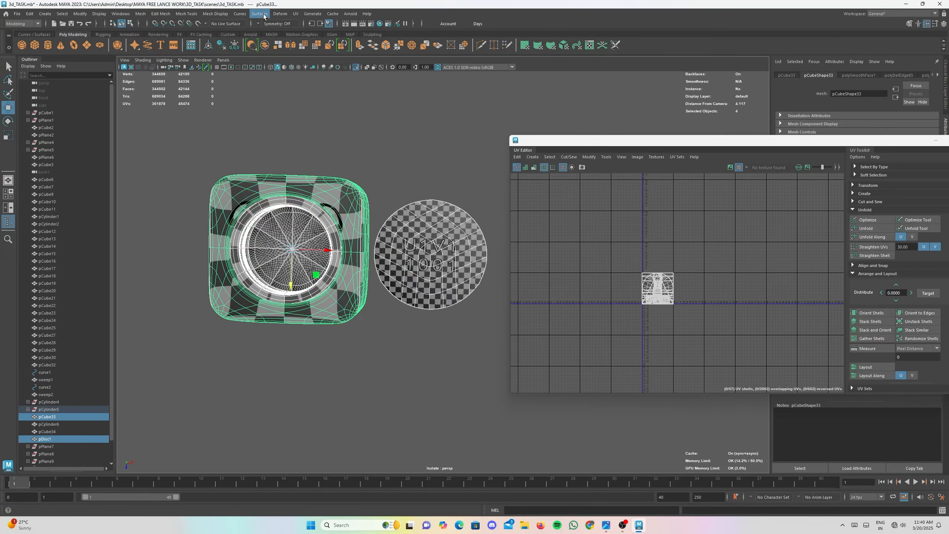
click(295, 14)
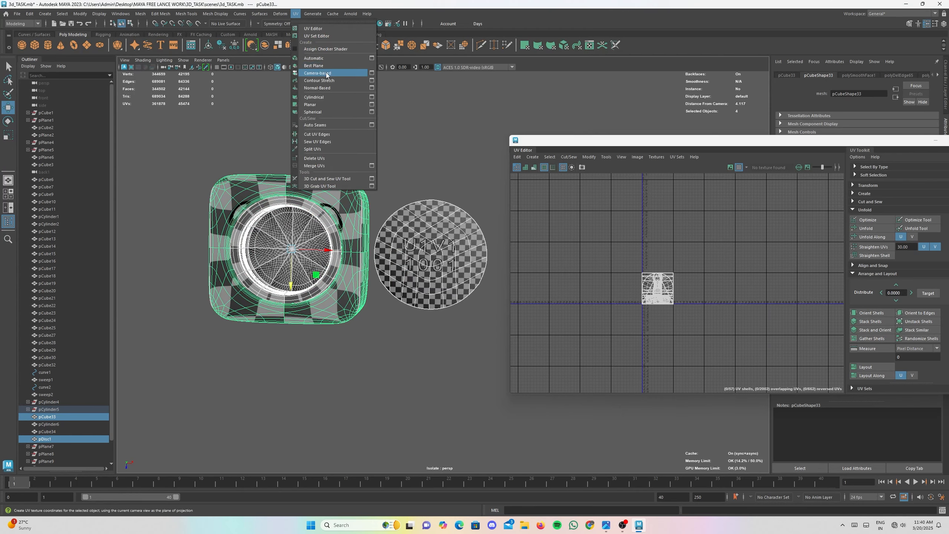
click(326, 74)
- Examine the projected UVs and checker pattern of the disc and the square gauge housing separately
scroll(615, 308, up, 8)
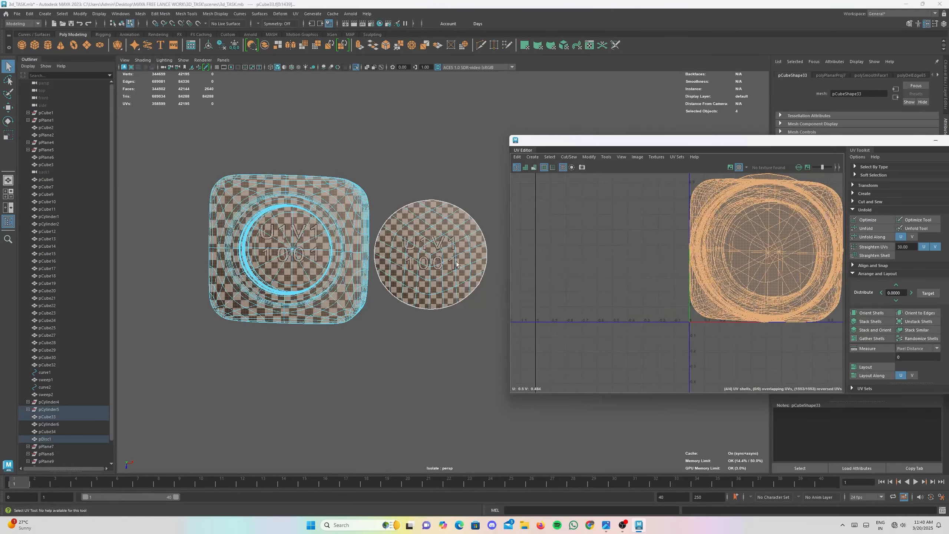
scroll(444, 262, down, 1)
right_drag(436, 262, 439, 239)
scroll(437, 247, down, 2)
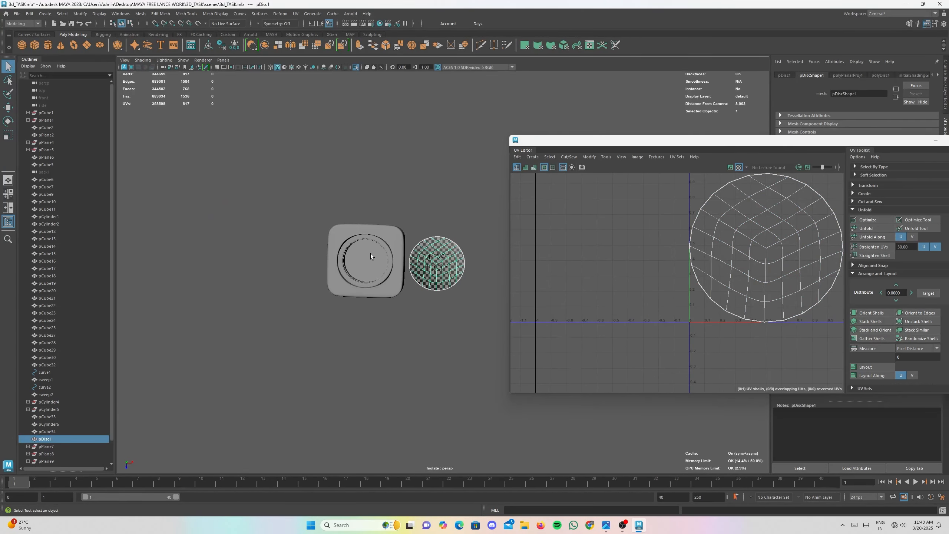
click(370, 262)
click(386, 254)
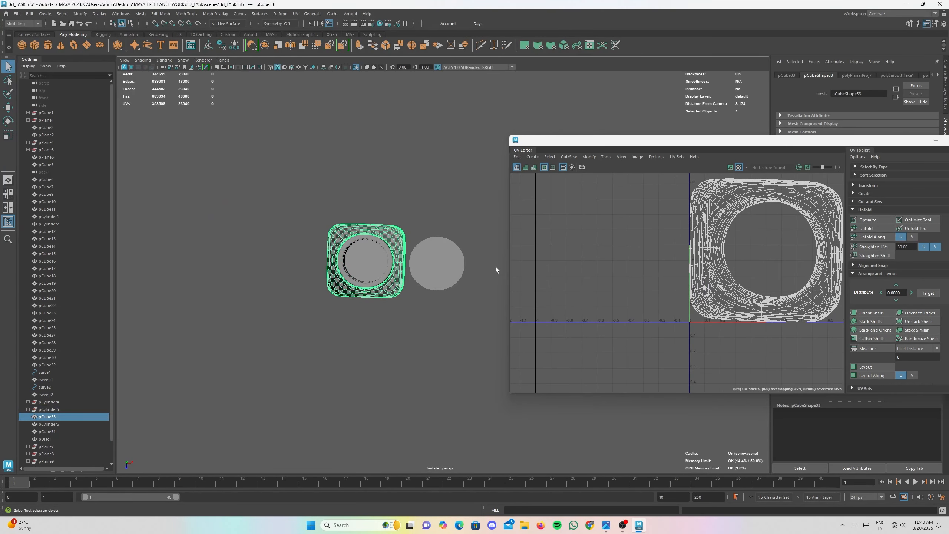
click(440, 267)
scroll(414, 198, up, 5)
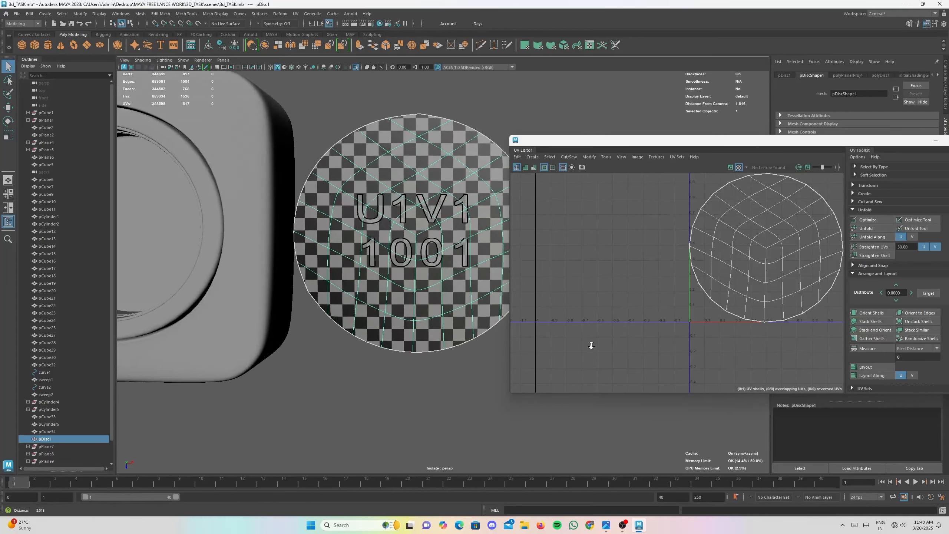
scroll(406, 229, down, 5)
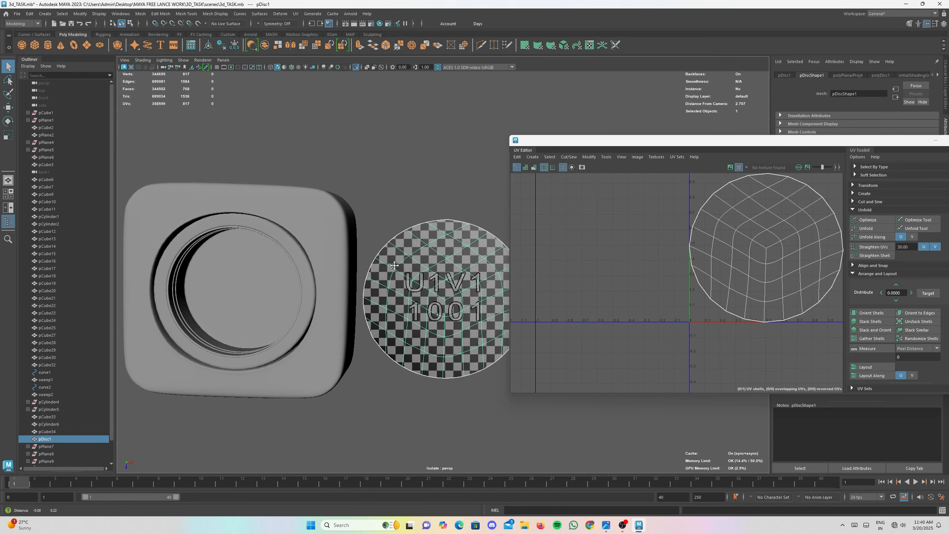
scroll(447, 281, down, 2)
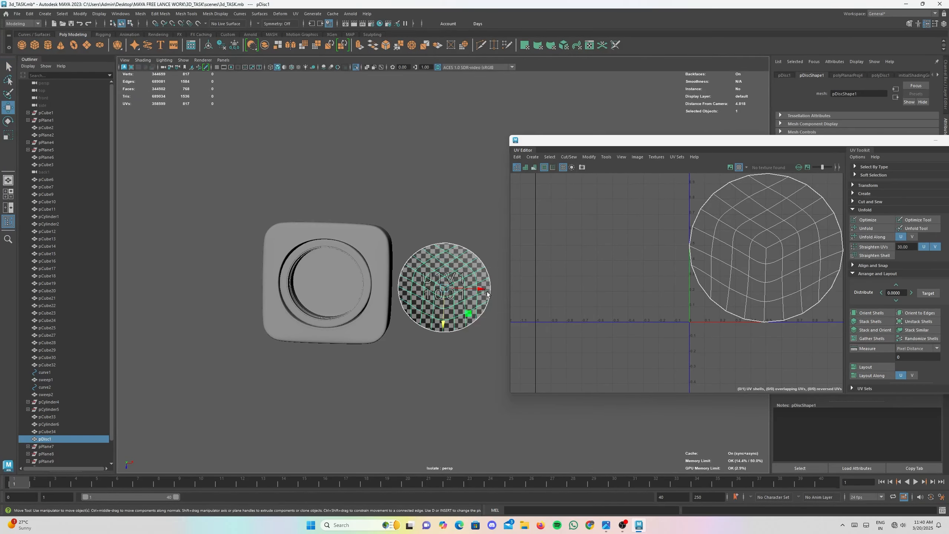
click(391, 280)
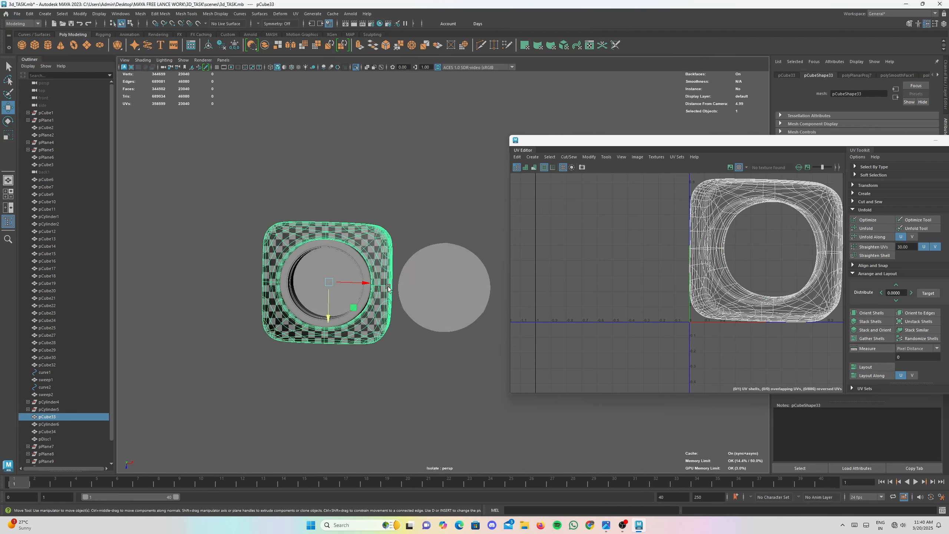
alt+middle_drag(391, 280, 445, 265)
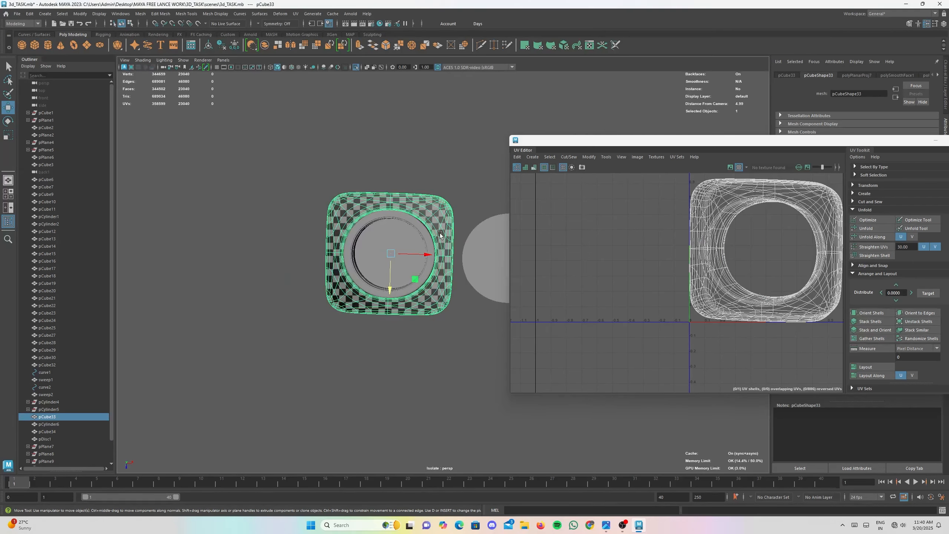
- Isolate only the square gauge housing in the viewport and deselect it
key(ctrl+1)
key(ctrl+1)
click(449, 165)
scroll(428, 288, up, 5)
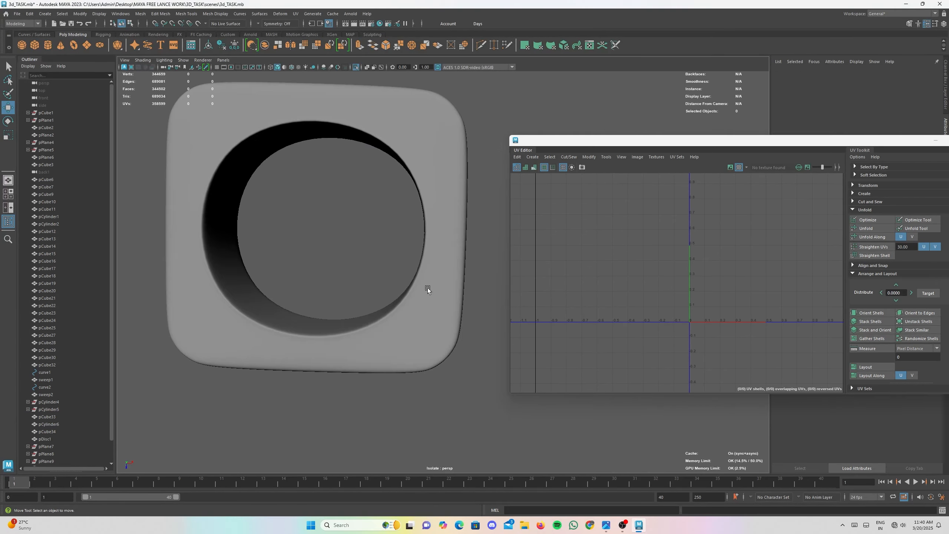
- Turn off smooth preview on the square gauge housing and examine the checker pattern on its sides
click(427, 287)
alt+drag(427, 288, 447, 238)
key(1)
scroll(430, 259, up, 3)
alt+middle_drag(382, 336, 445, 243)
alt+drag(444, 243, 413, 261)
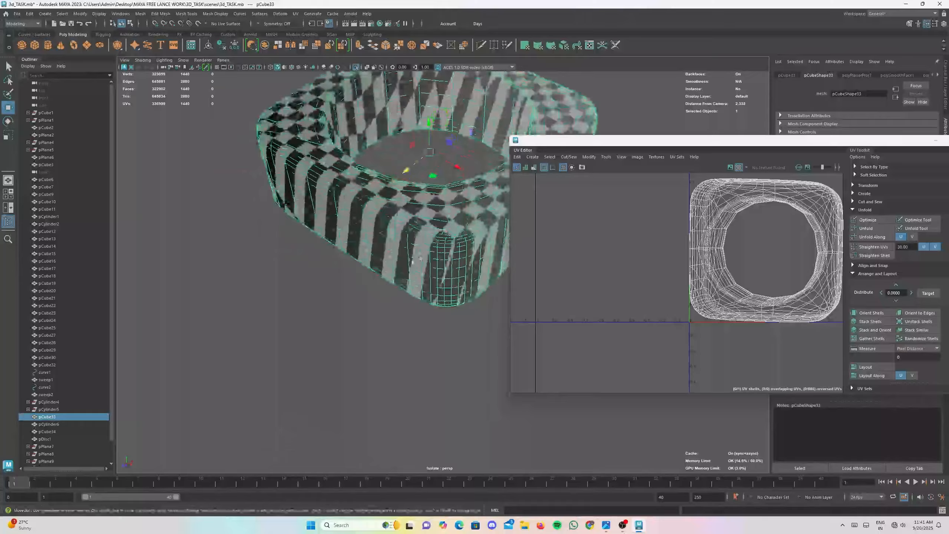
- Switch the square gauge housing to edge selection near its inner opening and turn on smooth preview
scroll(413, 261, up, 2)
alt+middle_drag(413, 261, 366, 302)
alt+drag(366, 301, 329, 262)
scroll(434, 298, up, 2)
alt+middle_drag(329, 262, 358, 322)
alt+drag(299, 259, 277, 251)
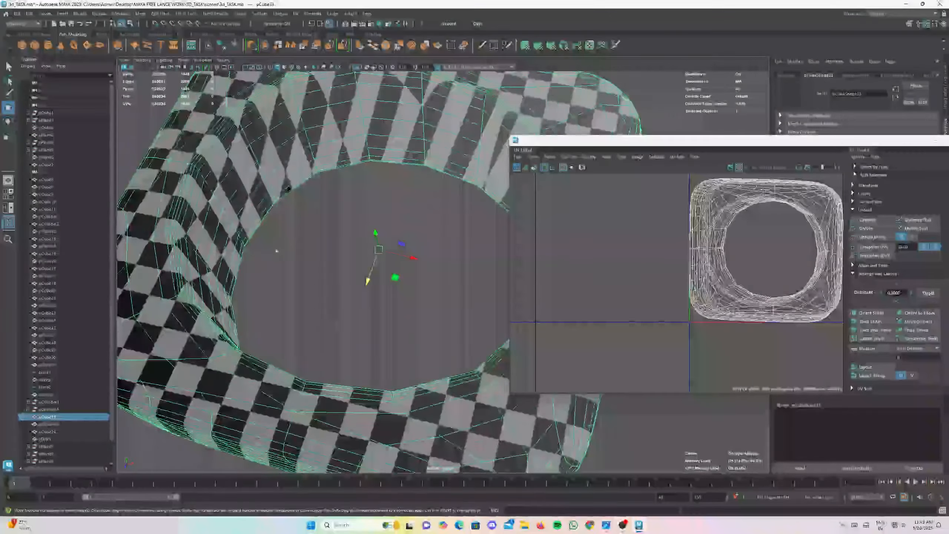
scroll(277, 251, up, 2)
alt+middle_drag(277, 251, 299, 286)
right_drag(276, 227, 275, 206)
alt+drag(263, 234, 226, 231)
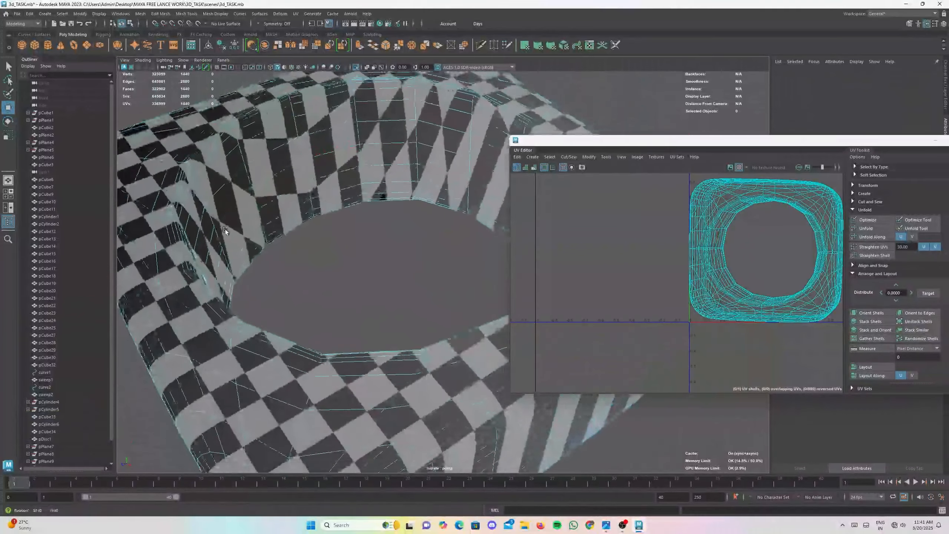
alt+middle_drag(226, 231, 288, 286)
alt+drag(288, 286, 271, 288)
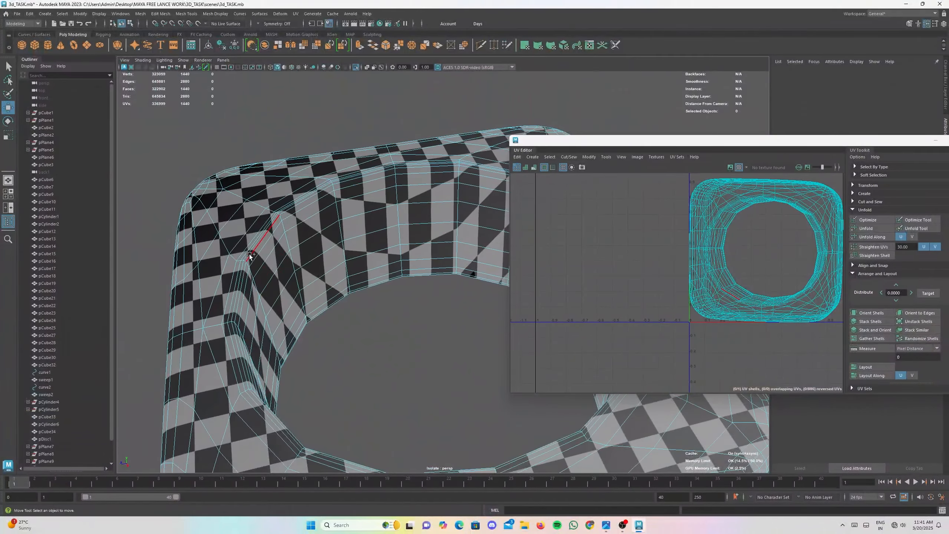
key(3)
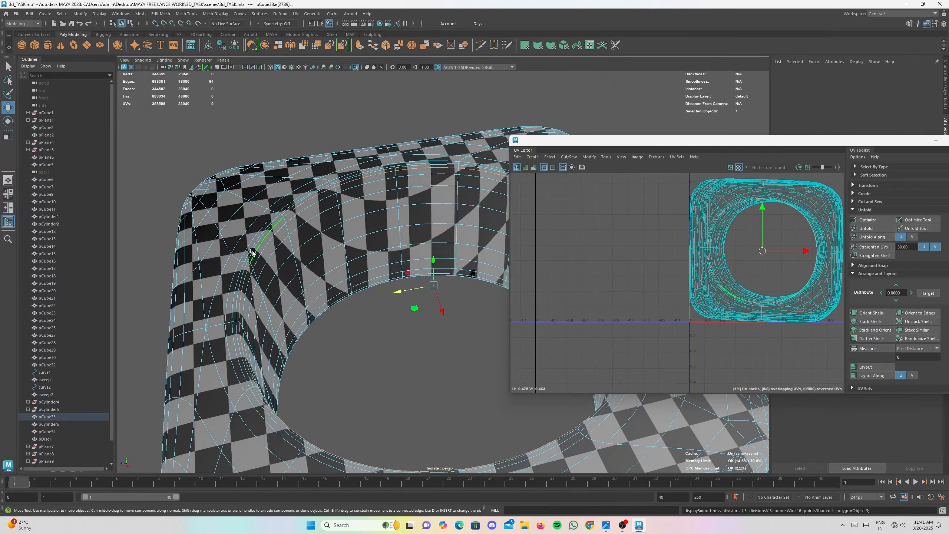
- Begin selecting the edges where the upper face meets the inner opening's wall, undoing any wrong picks
alt+drag(272, 268, 325, 261)
click(325, 261)
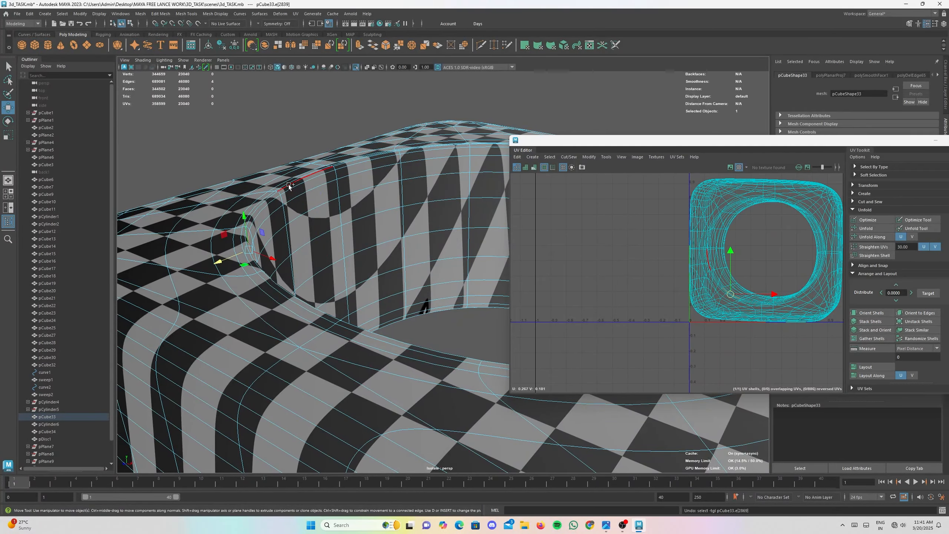
alt+drag(314, 206, 295, 220)
key(ctrl+z)
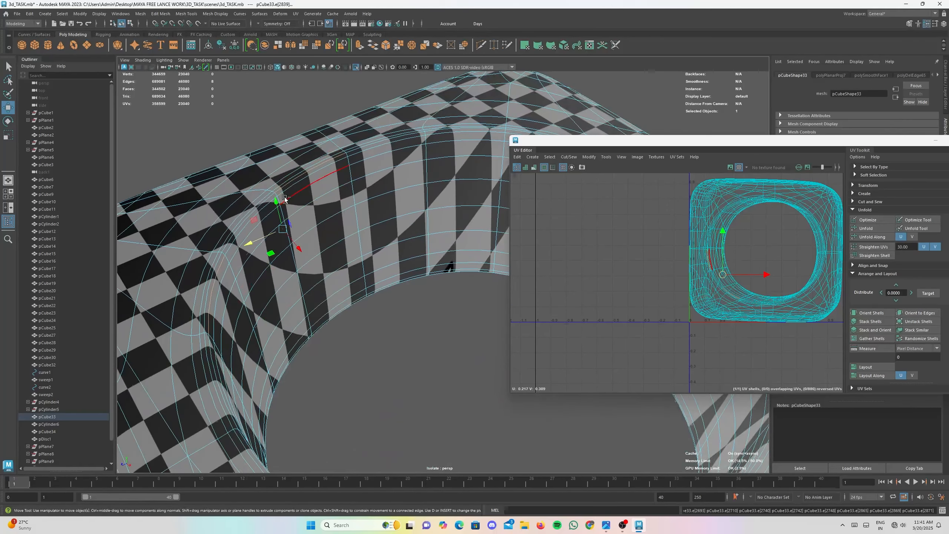
key(ctrl+z)
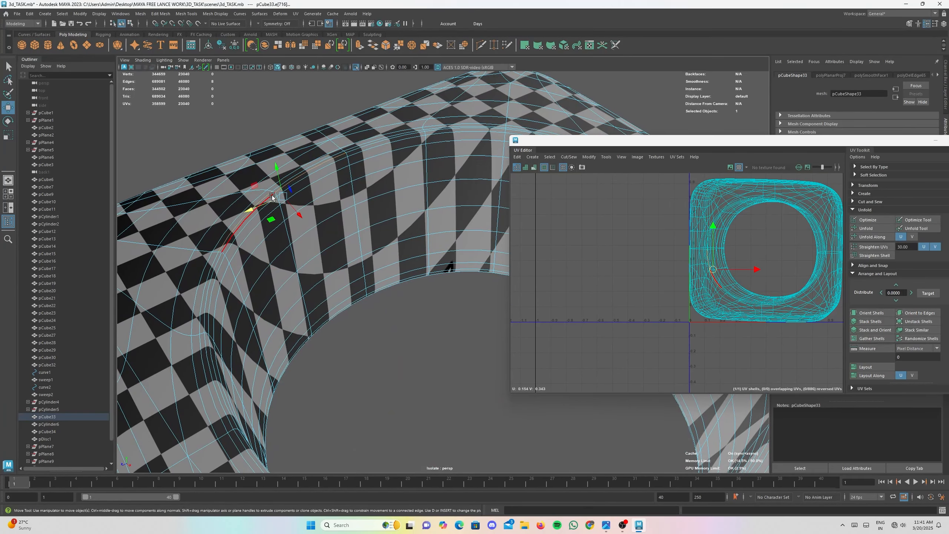
double_click(271, 195)
click(341, 214)
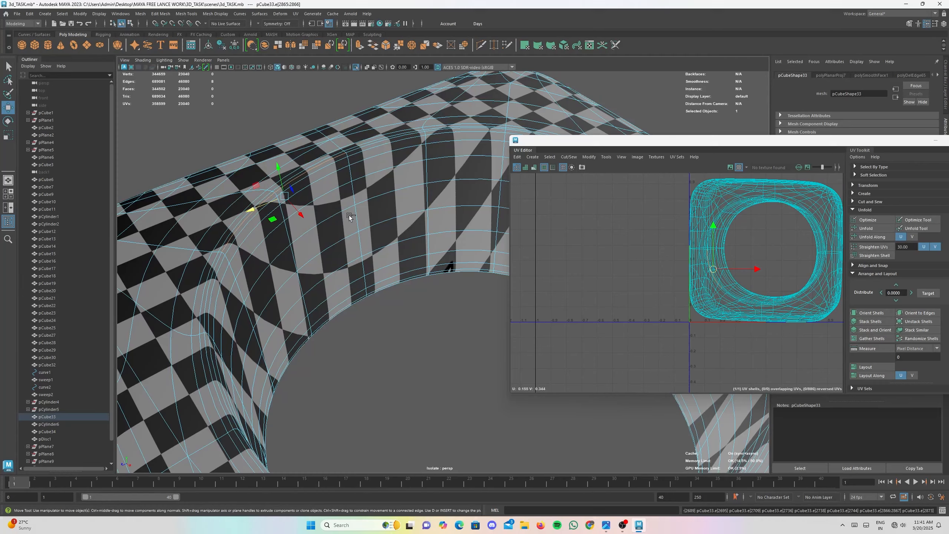
scroll(250, 263, up, 5)
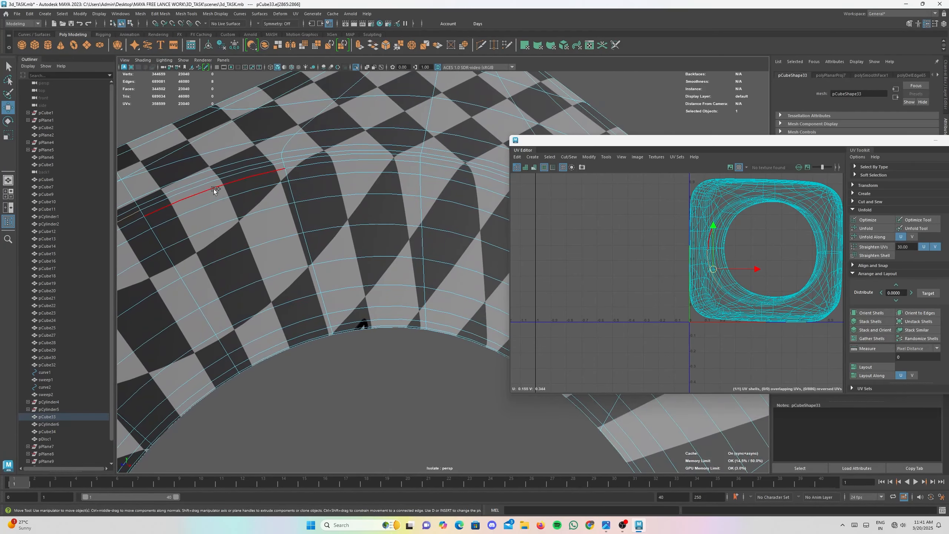
shift+click(175, 193)
scroll(368, 277, down, 5)
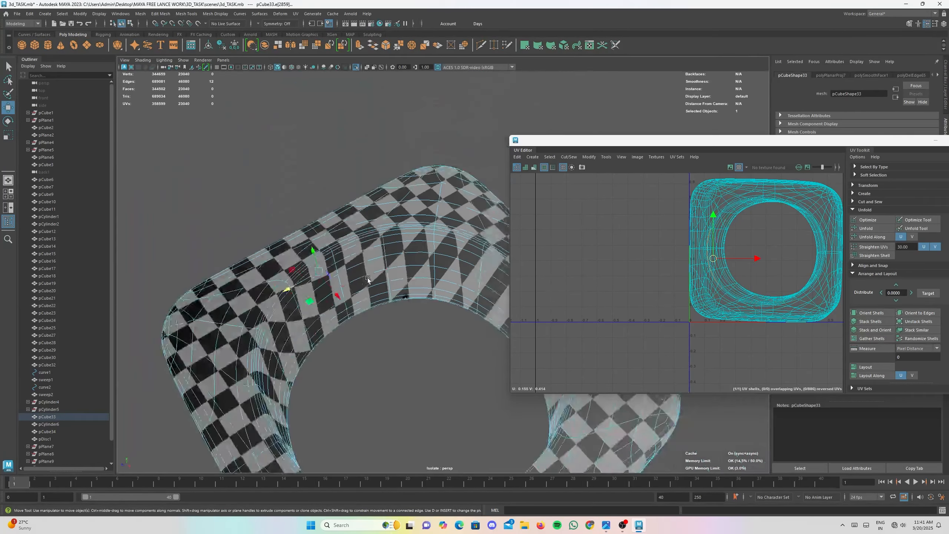
- Extend the edge selection along the next stretch of the inner opening's upper rim
alt+drag(384, 259, 295, 200)
alt+middle_drag(391, 175, 382, 161)
alt+drag(383, 160, 347, 214)
scroll(283, 204, up, 3)
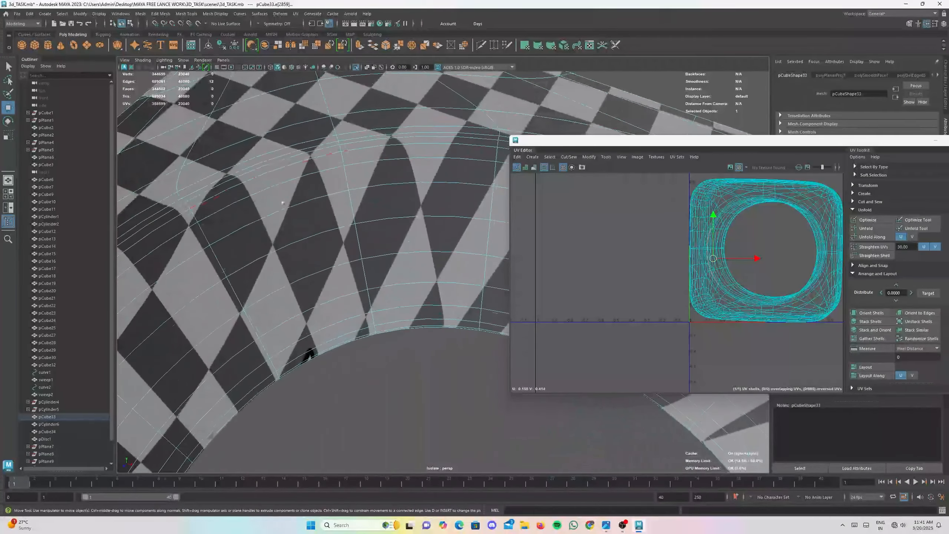
shift+click(382, 139)
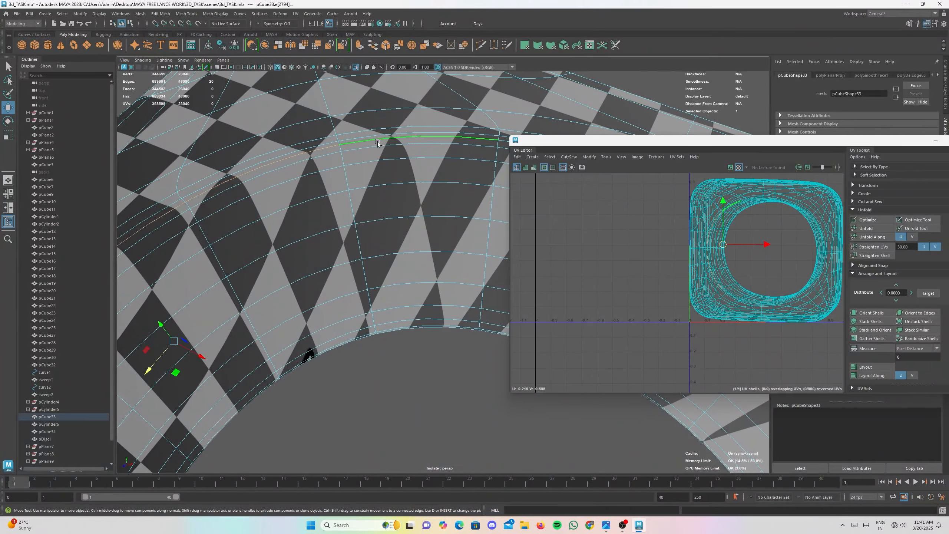
alt+drag(382, 139, 316, 195)
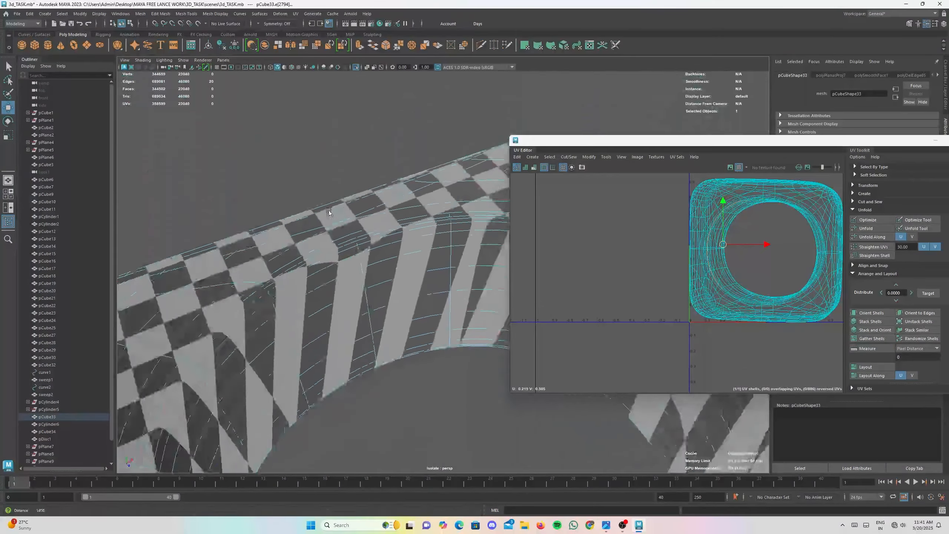
- Minimize the UV Editor and, in a full-screen viewport, continue adding rim edges around the inner opening
click(936, 141)
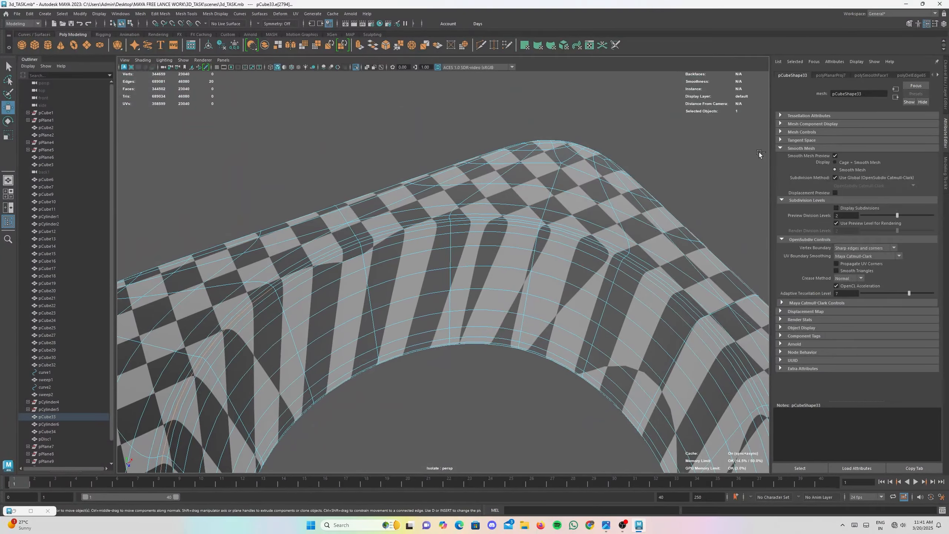
key(ctrl+space)
alt+drag(434, 248, 294, 179)
shift+click(301, 207)
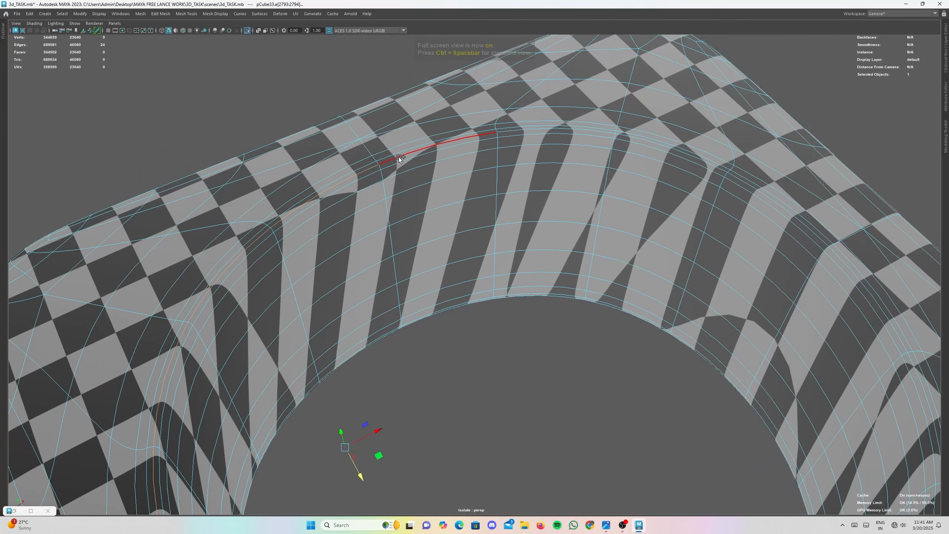
shift+click(399, 158)
shift+click(519, 131)
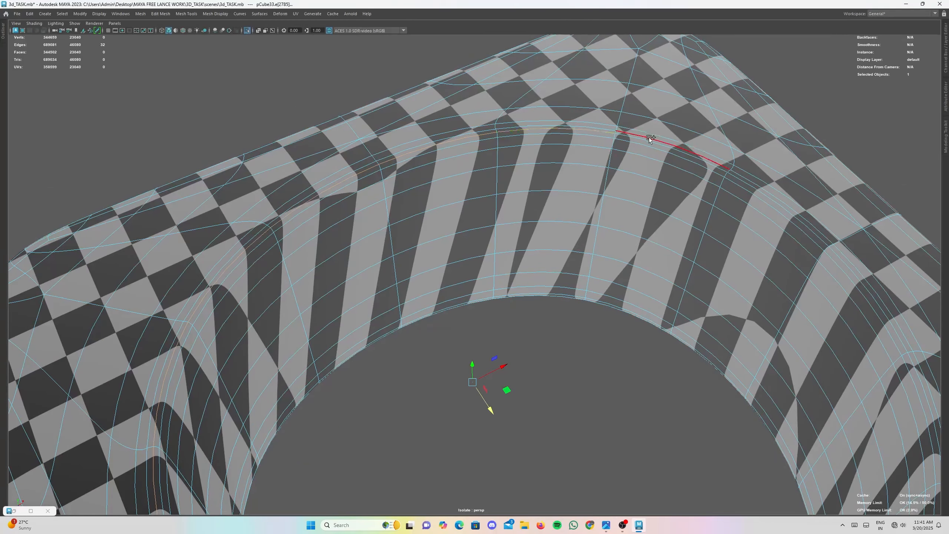
shift+click(741, 181)
- Add the upper rim edges on the far side of the inner opening to the selection
alt+drag(740, 181, 396, 218)
shift+click(342, 171)
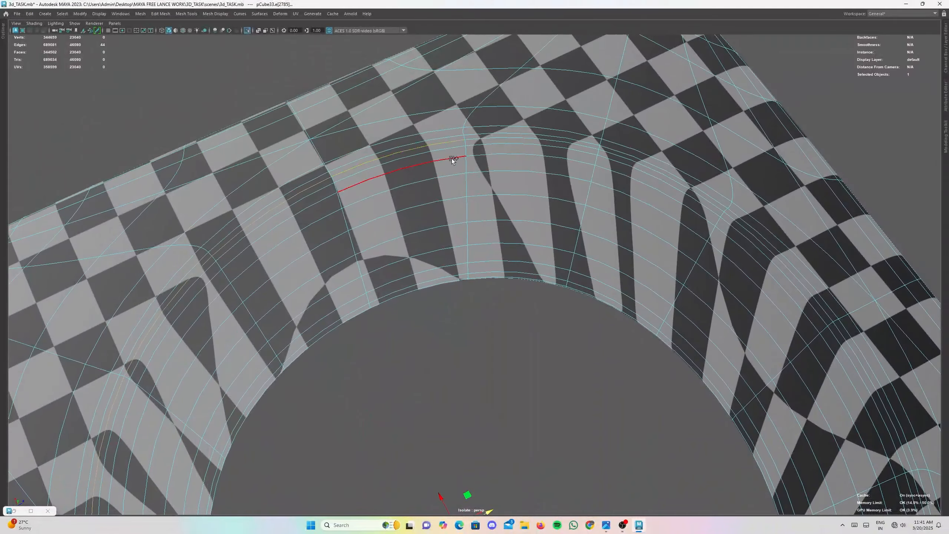
shift+click(485, 140)
alt+drag(462, 181, 456, 155)
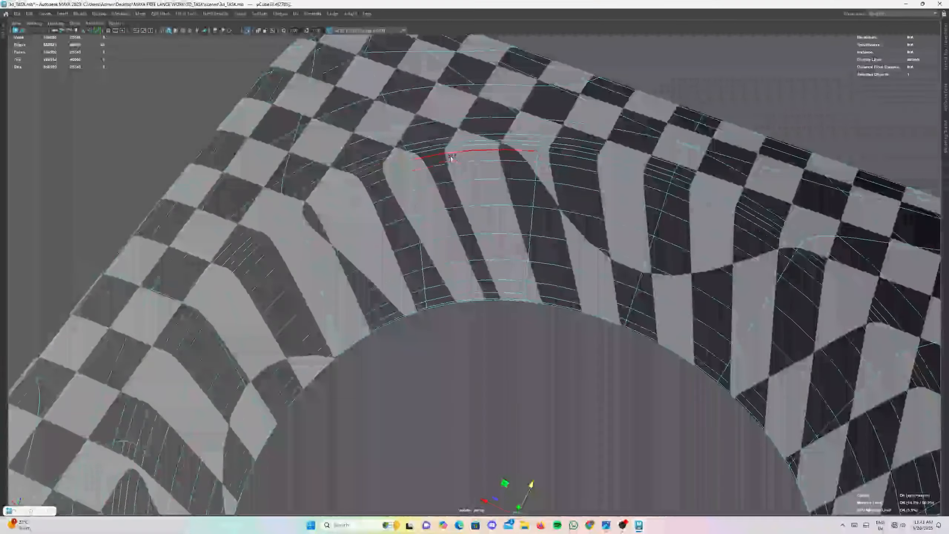
alt+drag(552, 148, 324, 183)
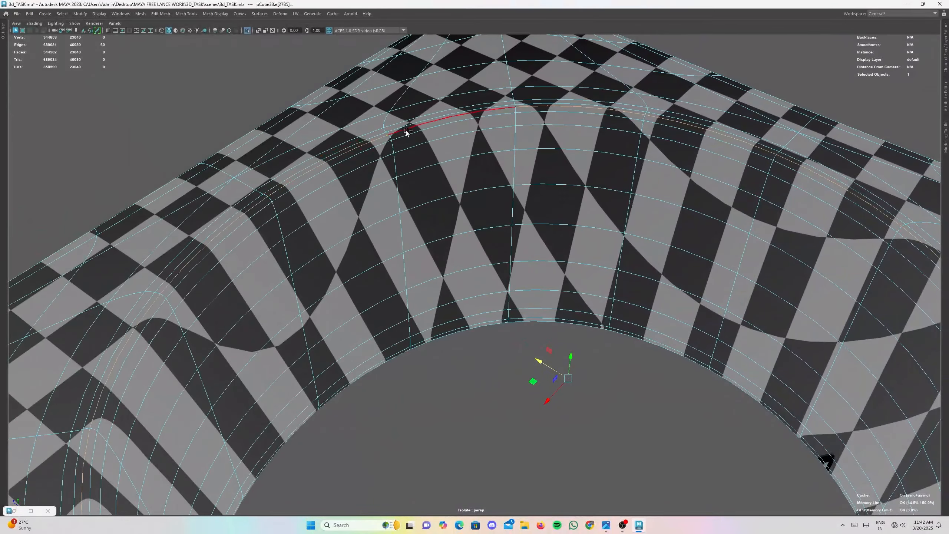
alt+drag(407, 132, 522, 302)
- Select the edge loops around the inner opening with smooth preview off, and add the housing's upper and lower outer border loops
key(1)
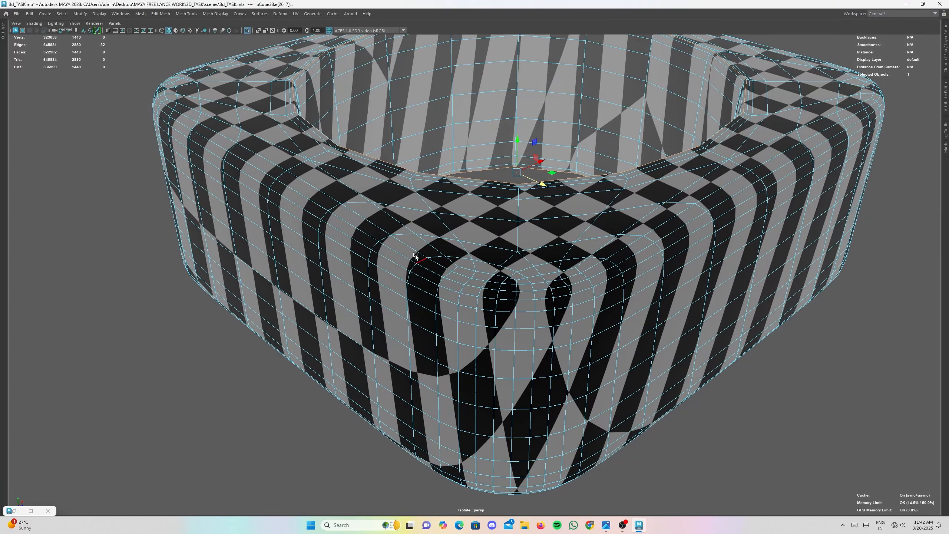
alt+drag(372, 237, 581, 313)
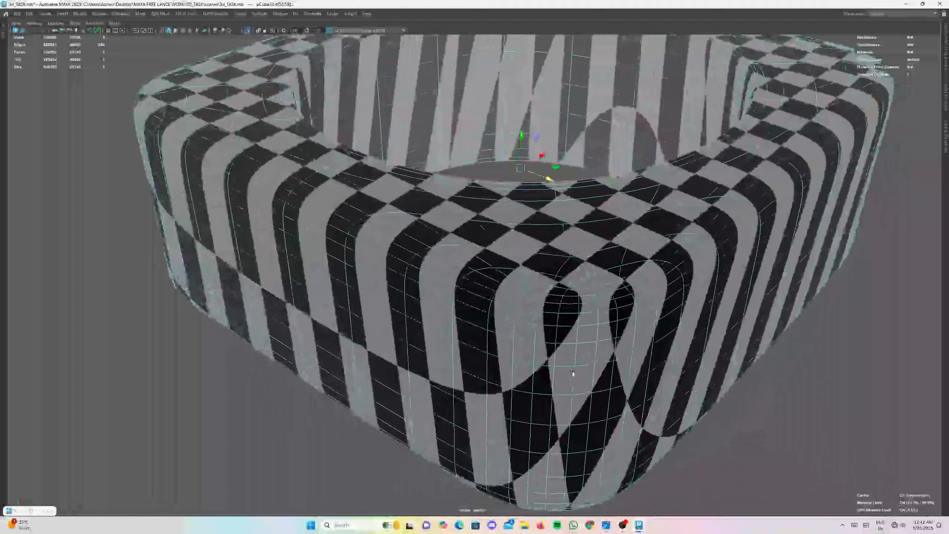
alt+drag(581, 355, 501, 333)
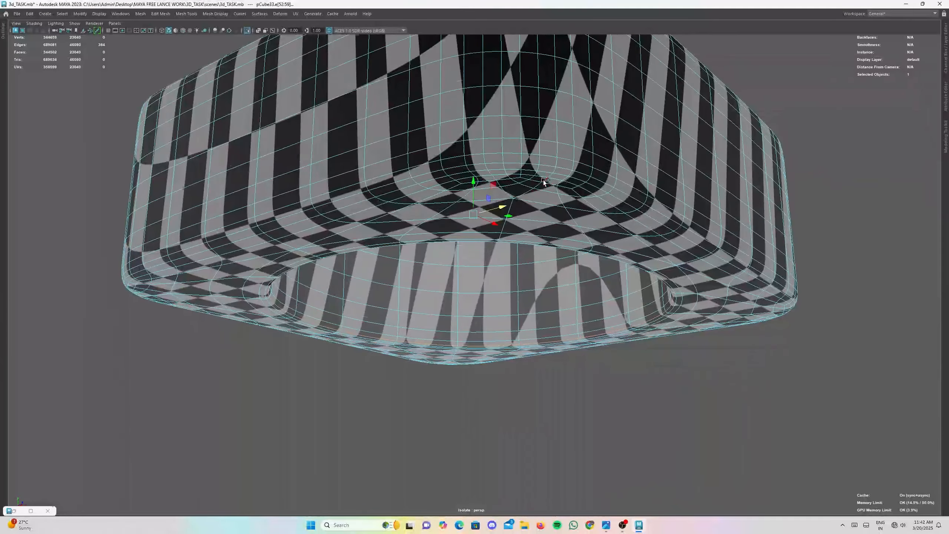
alt+drag(541, 185, 527, 205)
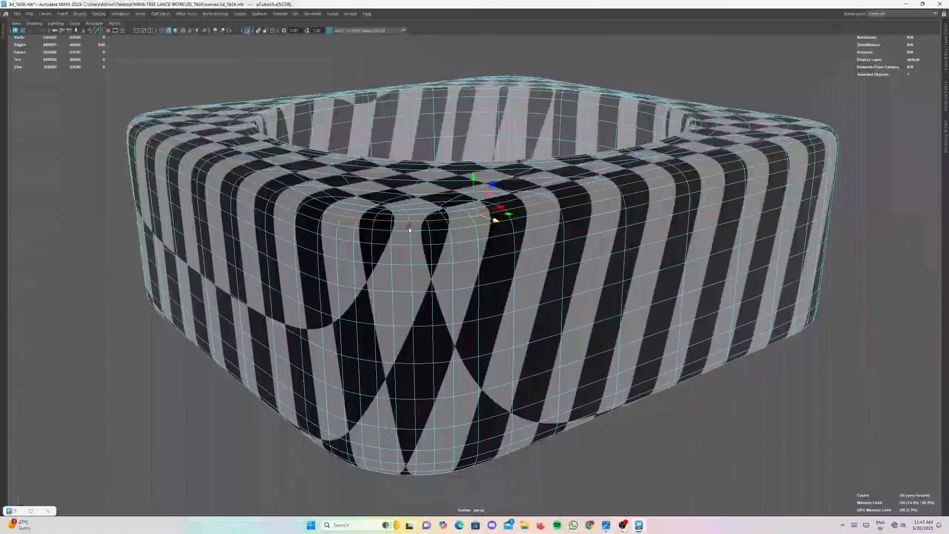
- Add the vertical edges running down the housing's rounded outer corners, between the upper and lower border loops, to the selection
alt+drag(409, 228, 496, 260)
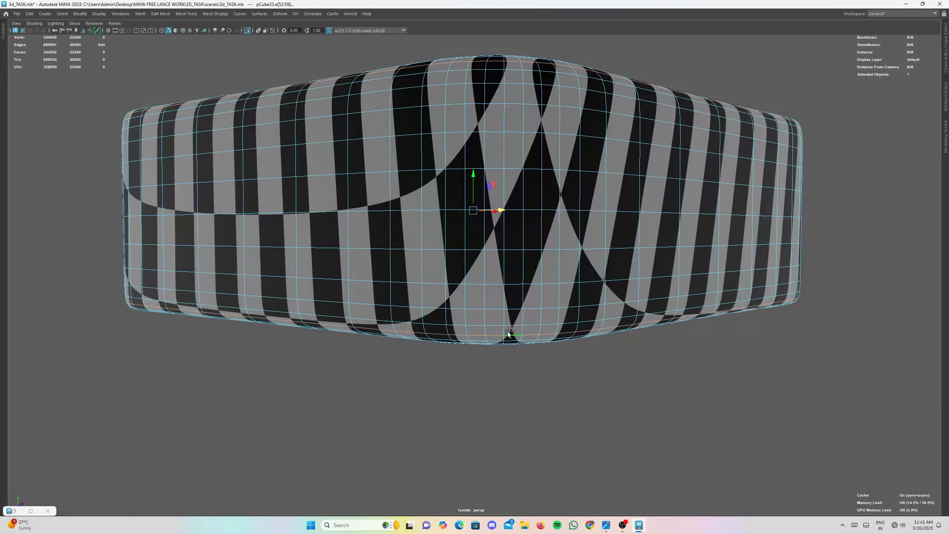
alt+drag(504, 332, 443, 264)
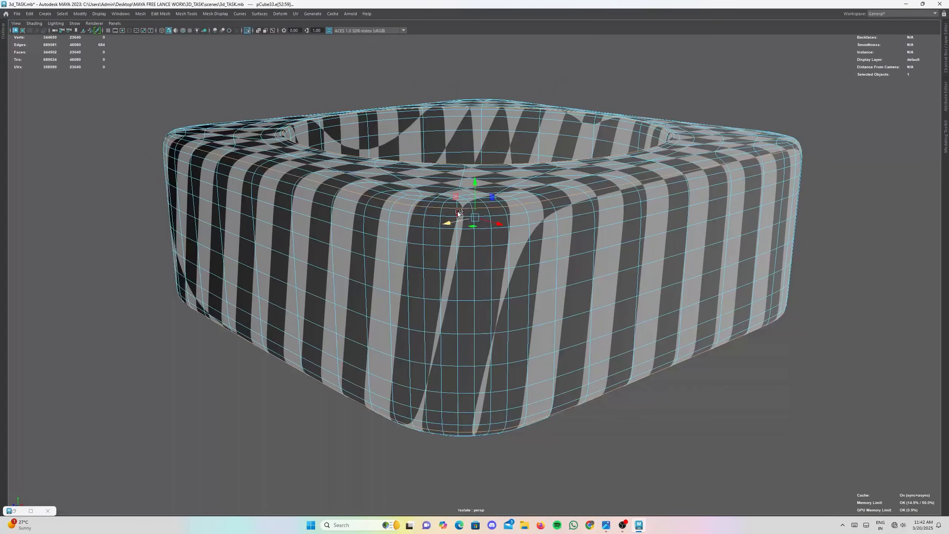
alt+drag(475, 296, 466, 375)
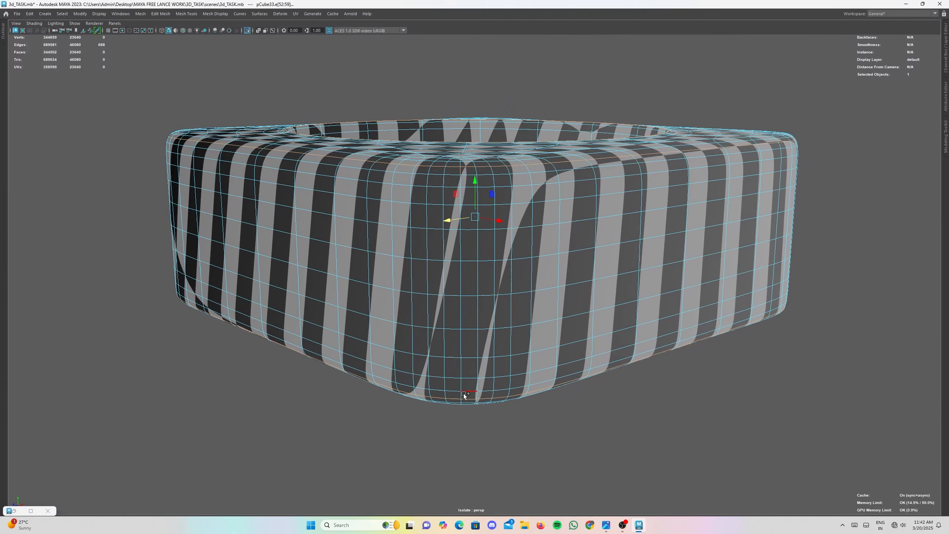
alt+drag(618, 322, 536, 276)
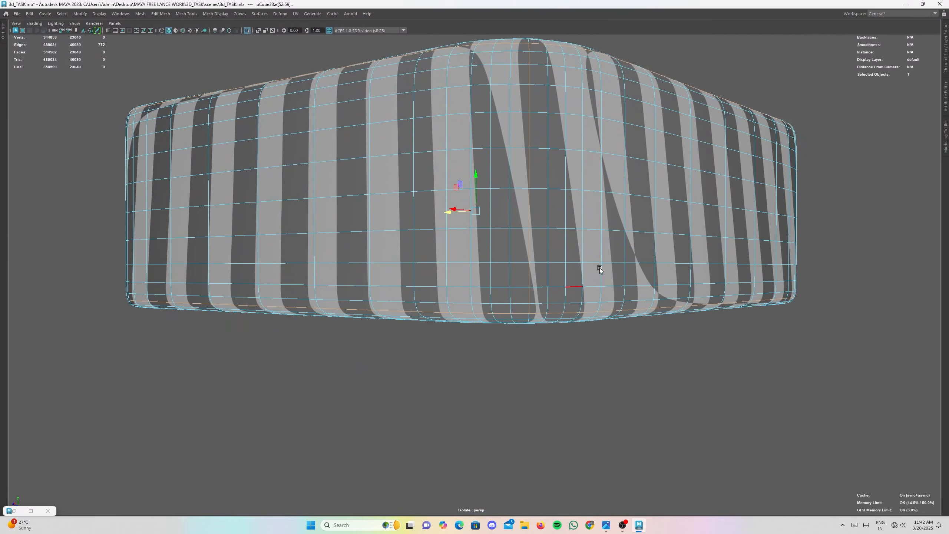
alt+drag(600, 270, 550, 256)
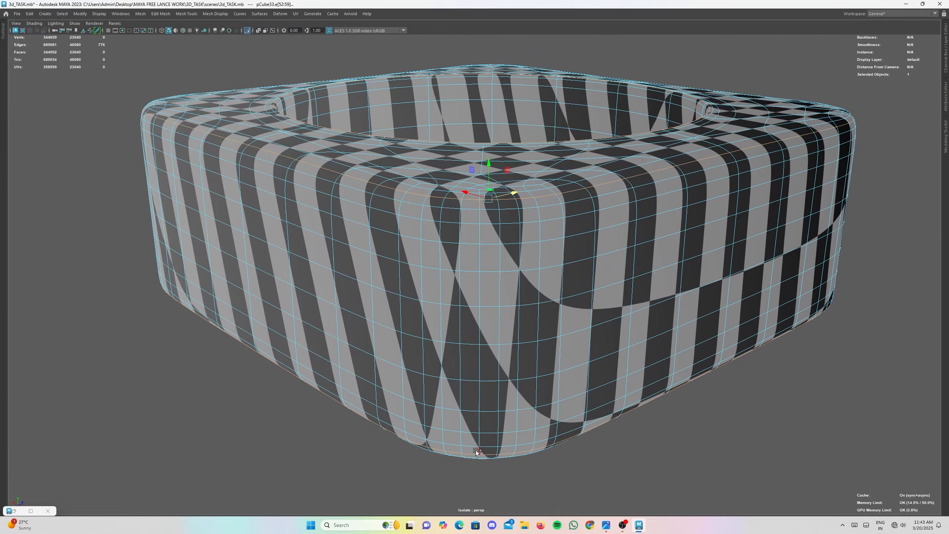
alt+drag(634, 291, 420, 328)
- Add the vertical edges crossing the inner opening's wall, from upper to lower rim, to the seam selection
alt+drag(387, 248, 458, 255)
scroll(458, 255, up, 1)
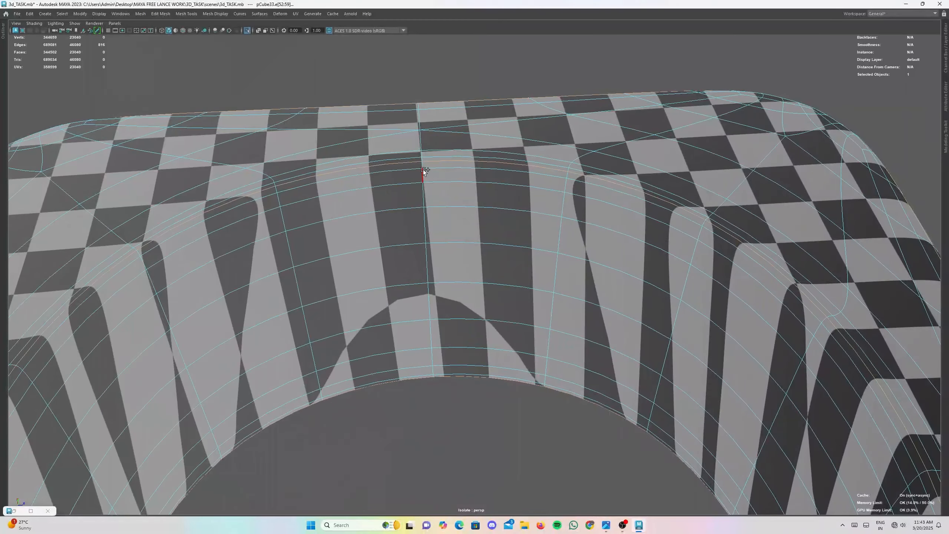
shift+double_click(433, 377)
- Cut the housing's UVs along the selected seam edges in the UV Editor
alt+drag(433, 375, 508, 298)
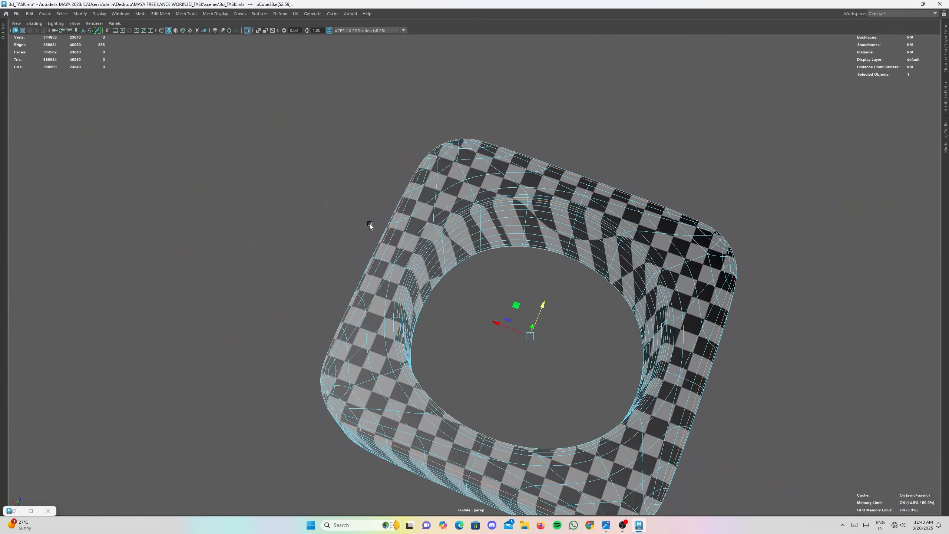
key(ctrl+space)
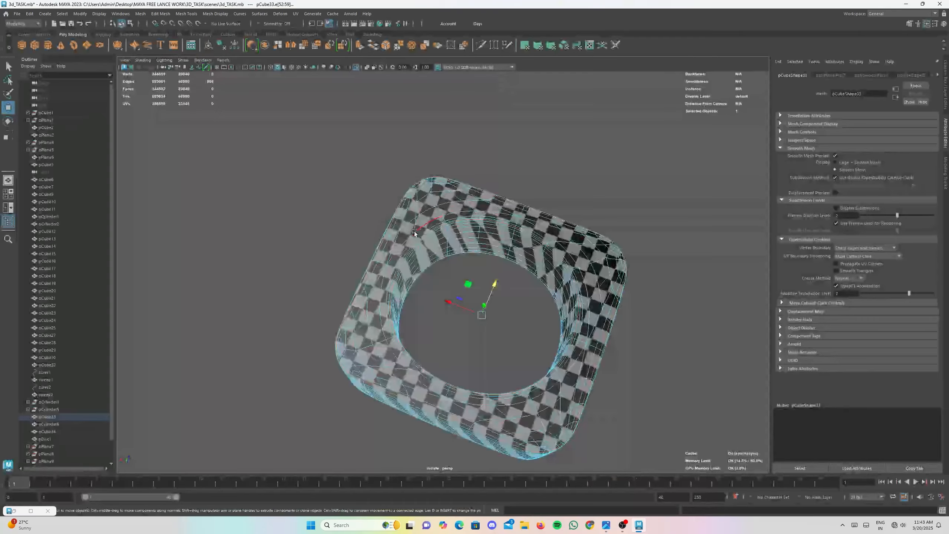
alt+drag(377, 226, 446, 249)
alt+middle_drag(446, 249, 436, 213)
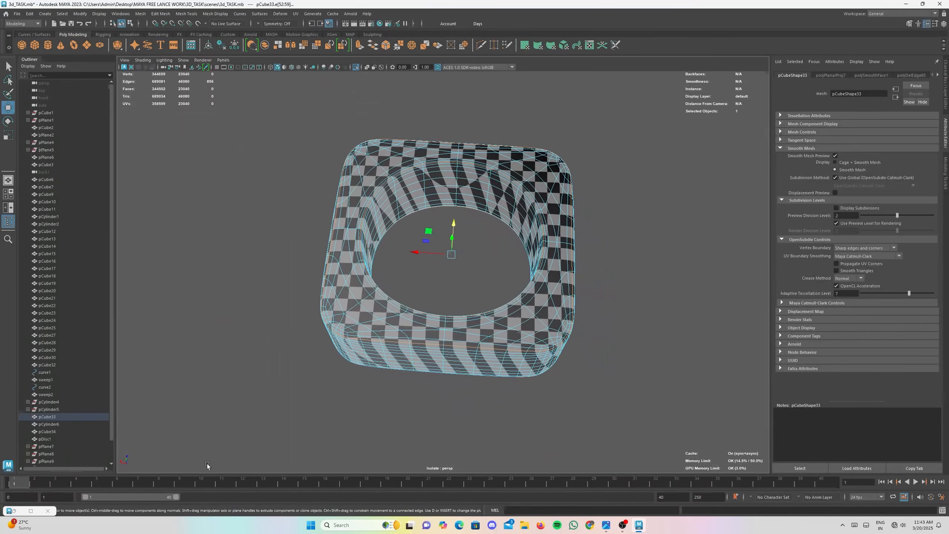
click(14, 507)
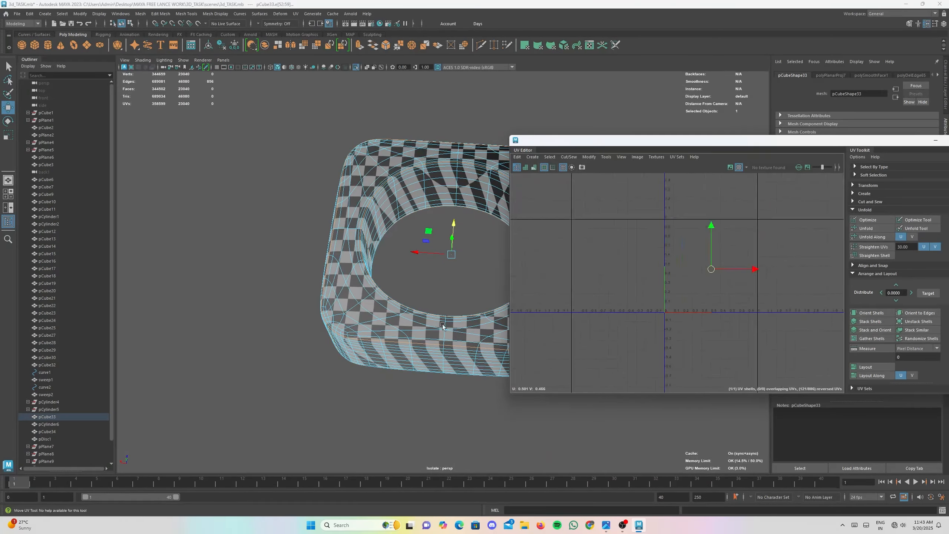
alt+middle_drag(444, 327, 381, 328)
alt+drag(381, 328, 431, 311)
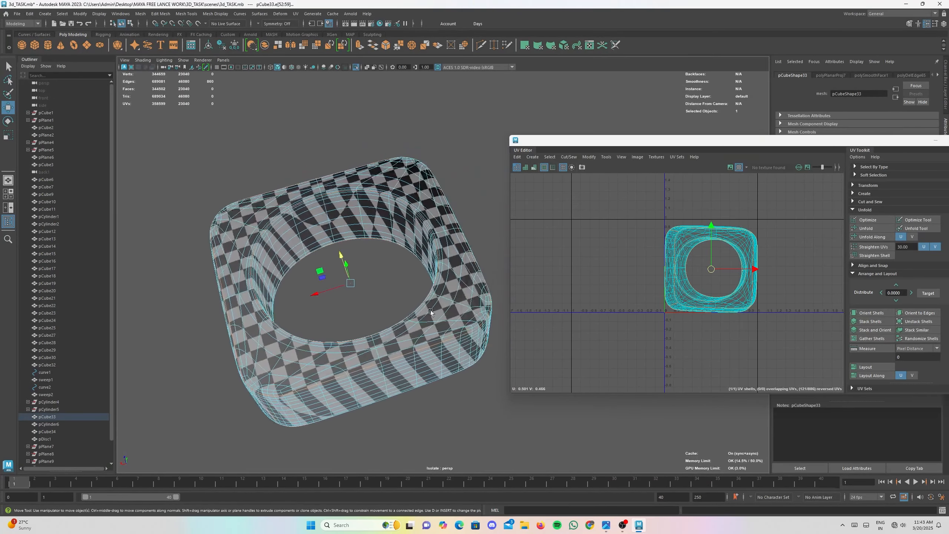
click(571, 158)
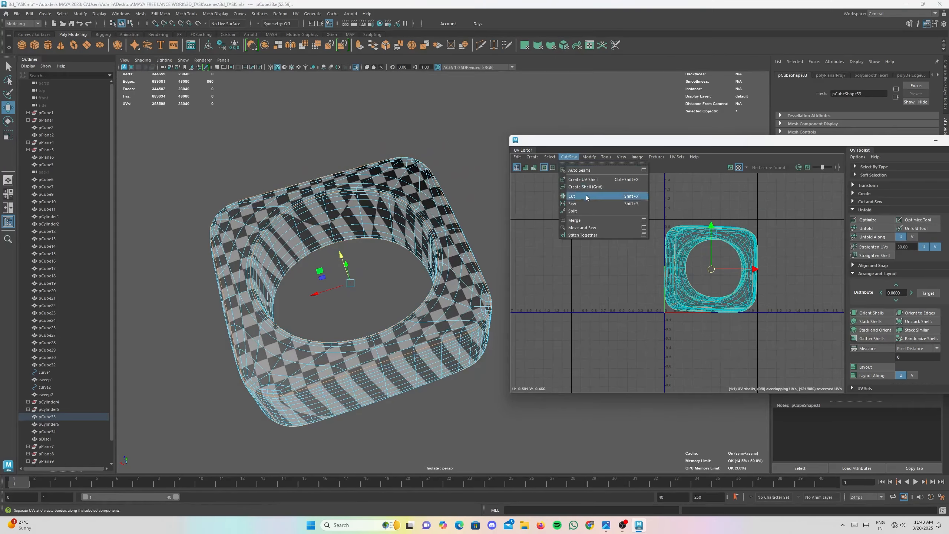
click(582, 197)
- Select all of the housing's cut UV shells and unfold them
right_drag(641, 235, 615, 224)
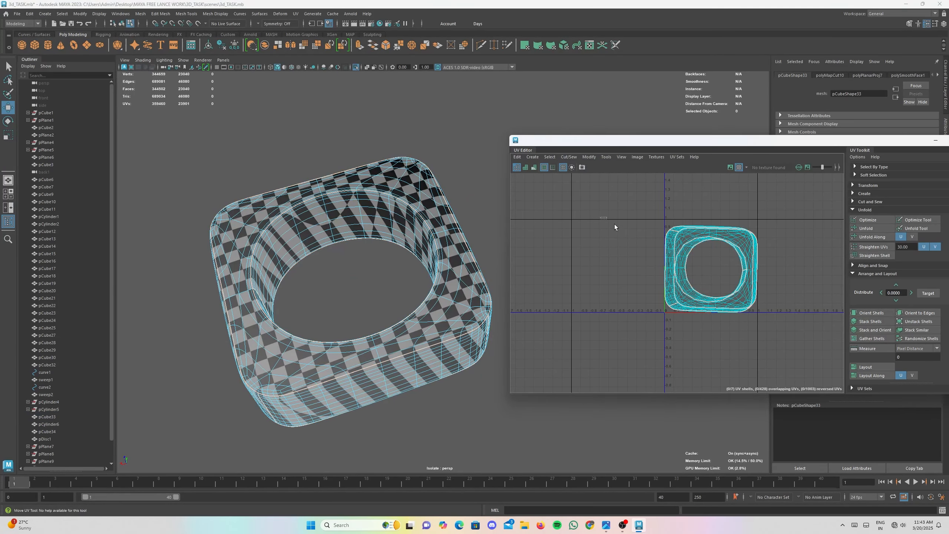
drag(614, 224, 762, 313)
click(568, 157)
mouse_move(589, 156)
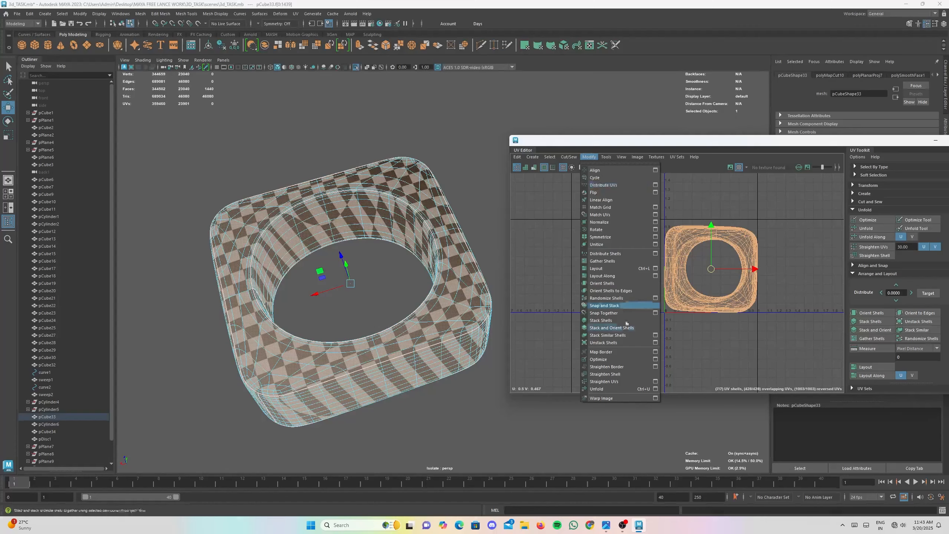
click(615, 389)
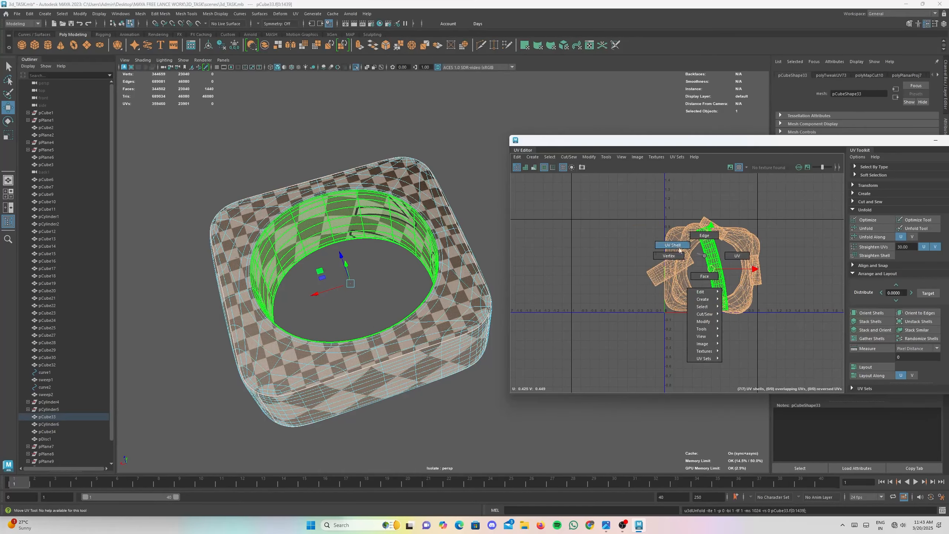
- Move the two square-face shells to opposite sides of the wall strips, and pull one overlapping short strip away from the curved strip
click(717, 271)
drag(717, 272, 560, 254)
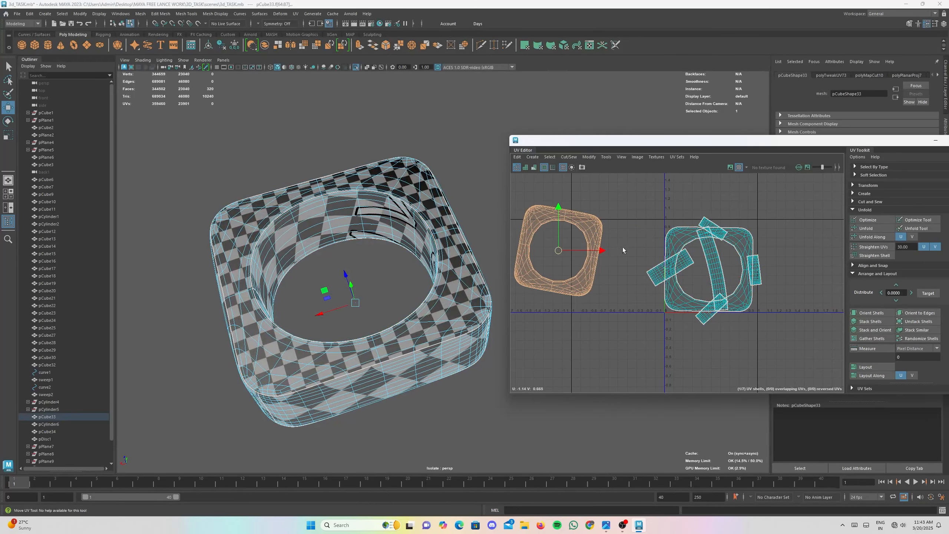
click(677, 247)
drag(749, 263, 854, 232)
click(714, 267)
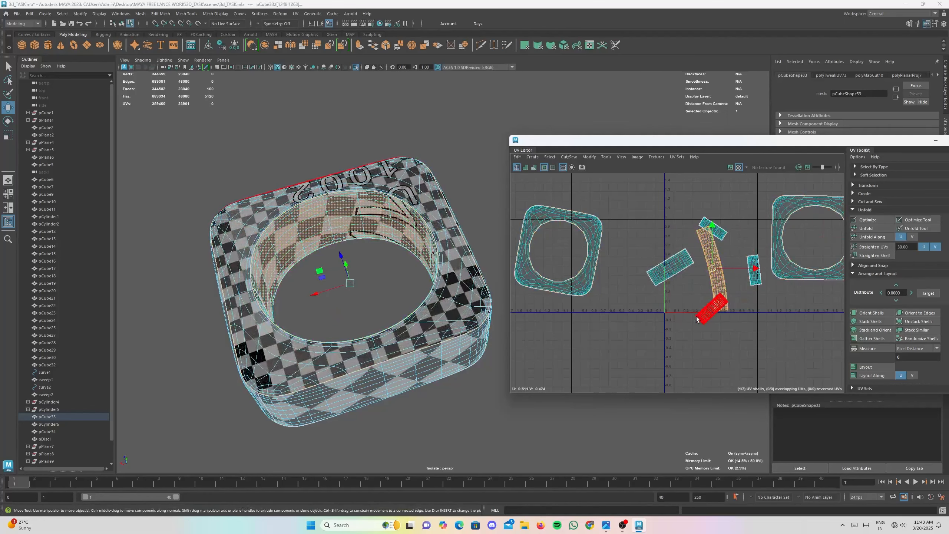
drag(662, 330, 661, 331)
click(714, 309)
drag(712, 309, 665, 323)
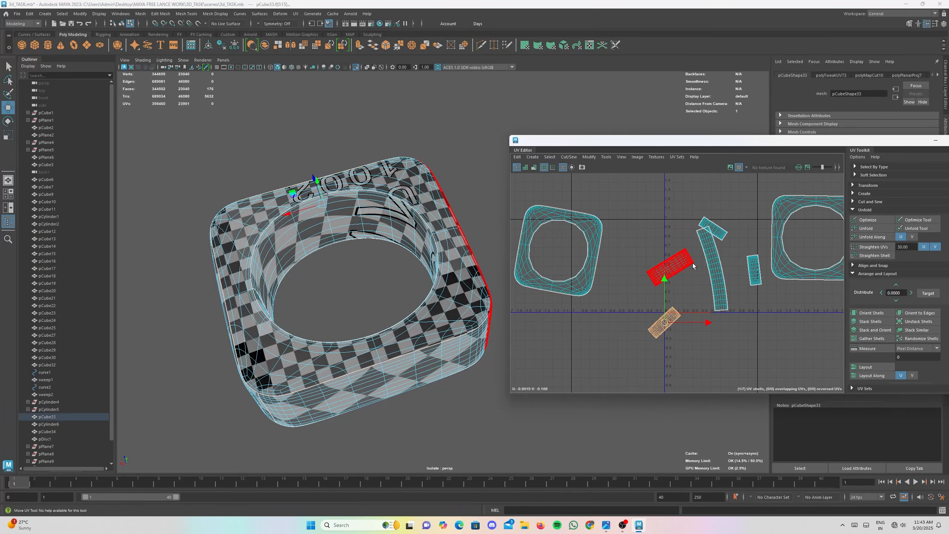
click(677, 267)
click(713, 219)
click(742, 257)
- Select all of the housing's separated UV shells, then unfold and optimize them together
alt+drag(494, 293, 435, 247)
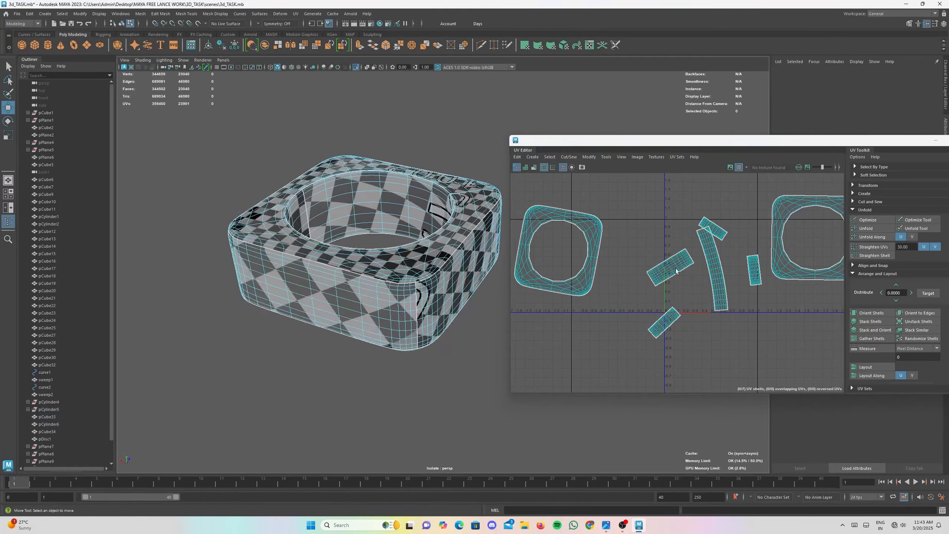
scroll(672, 257, down, 1)
scroll(673, 258, down, 2)
drag(802, 213, 493, 322)
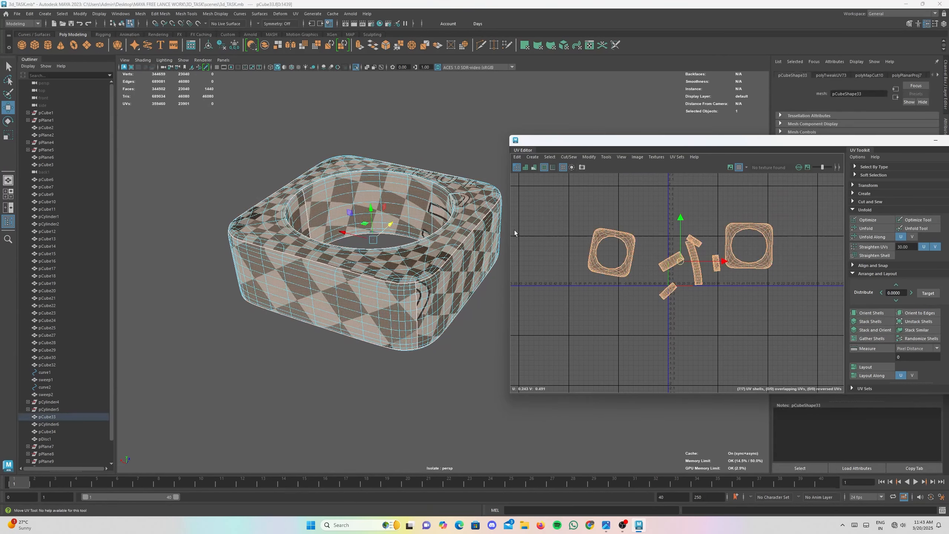
click(589, 157)
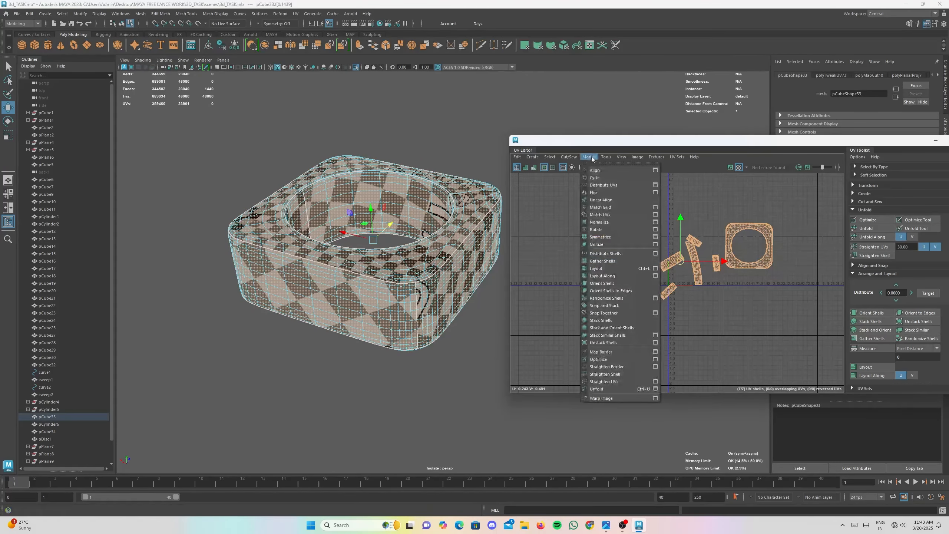
click(604, 391)
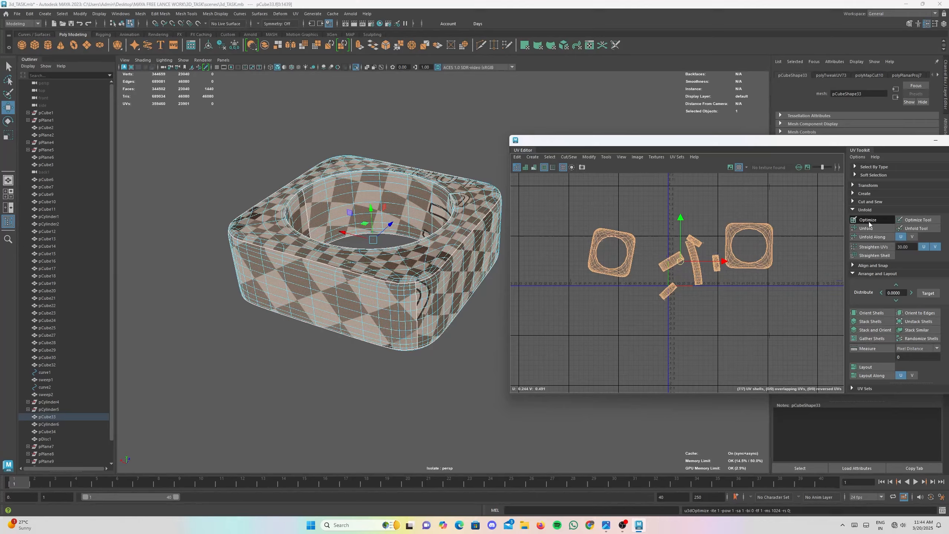
- Lay out the housing's UV shells, orient them straight, and lay them out again within the UV tile
alt+drag(365, 261, 469, 296)
scroll(437, 295, up, 3)
scroll(407, 392, down, 2)
alt+middle_drag(407, 392, 428, 338)
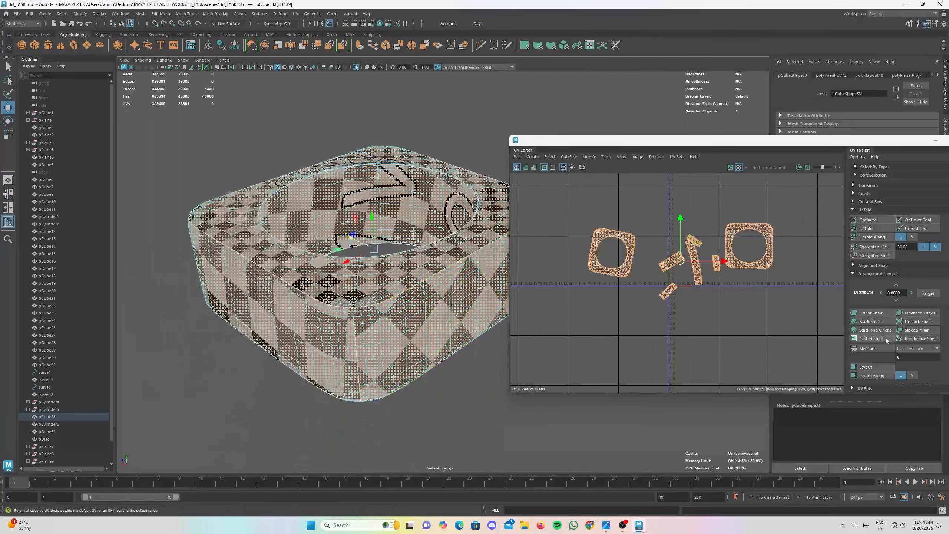
click(867, 367)
click(871, 313)
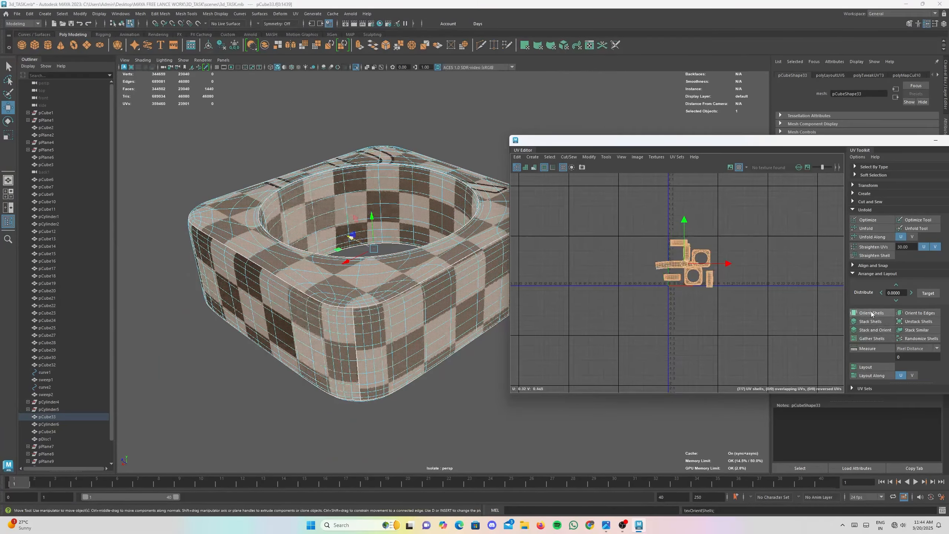
click(866, 368)
- Set the housing's UV Boundary Smoothing to Preserve Edges and Corners
mouse_move(429, 272)
alt+mouse_down()
mouse_move(391, 283)
mouse_move(405, 261)
mouse_move(422, 307)
mouse_move(434, 287)
alt+mouse_up()
scroll(405, 264, up, 2)
alt+right_drag(434, 287, 386, 335)
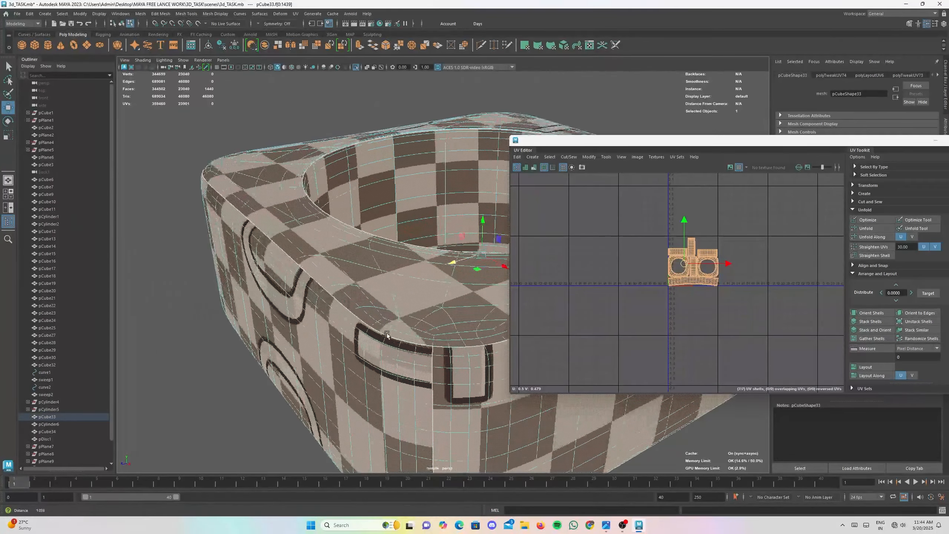
alt+right_drag(349, 297, 372, 336)
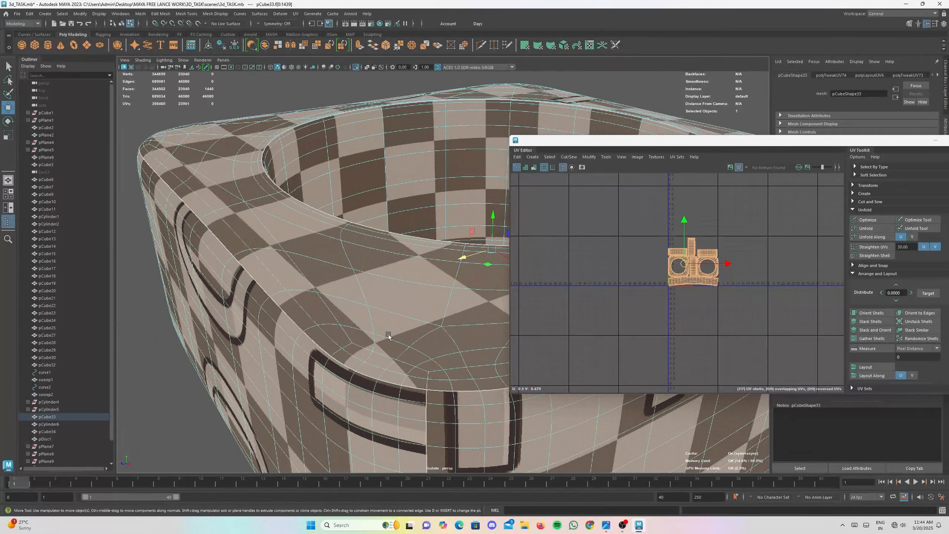
click(934, 141)
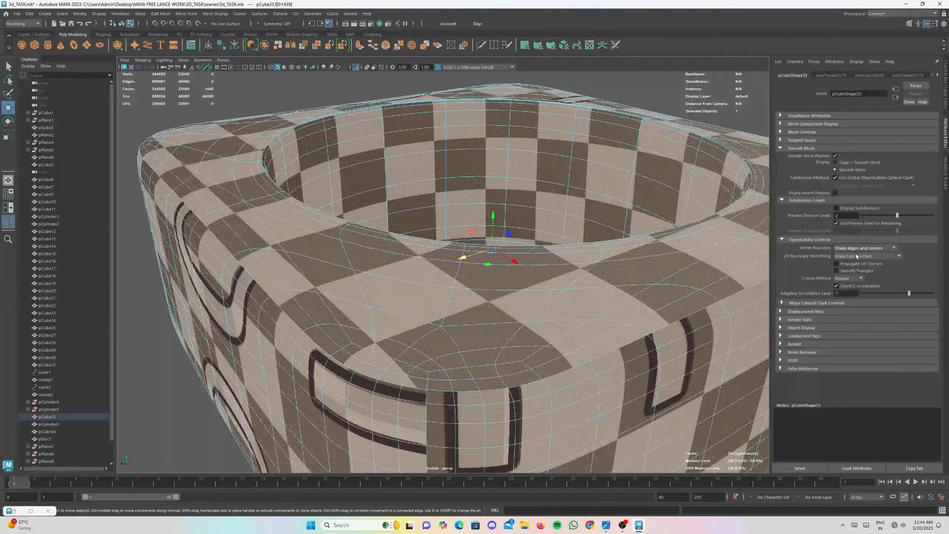
click(849, 274)
- Return the housing to object mode, reselect it, and inspect its packed shells and checker pattern with the UV Editor reopened
alt+right_drag(591, 243, 538, 258)
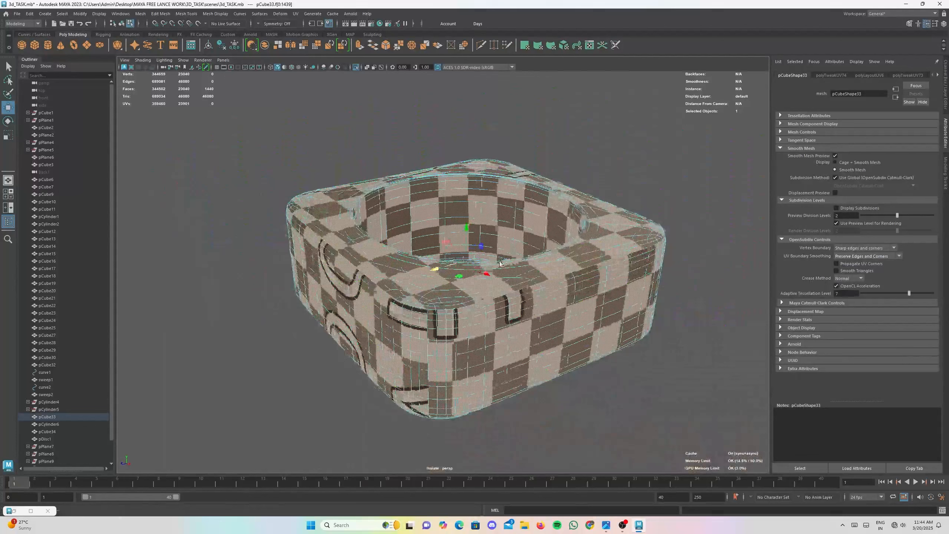
alt+drag(538, 258, 489, 264)
right_click(490, 264)
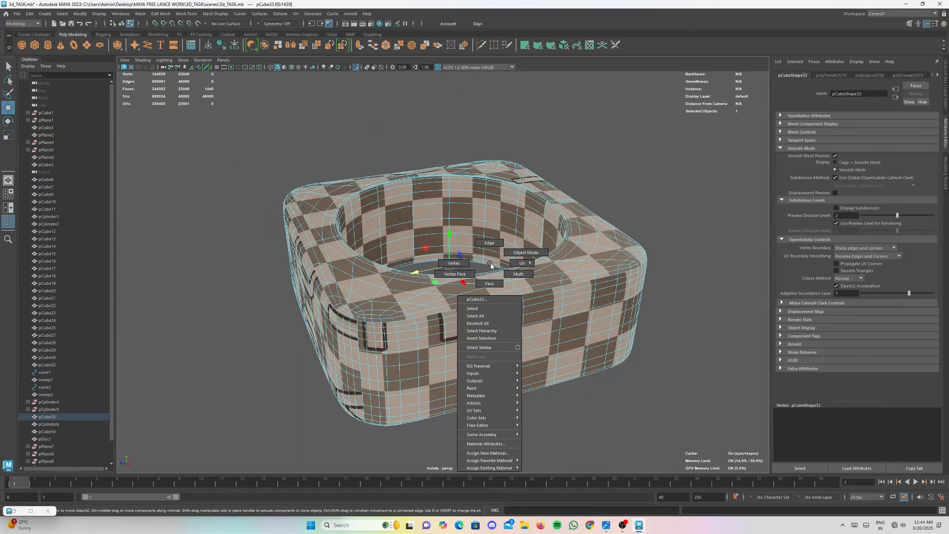
right_drag(490, 263, 527, 251)
click(473, 269)
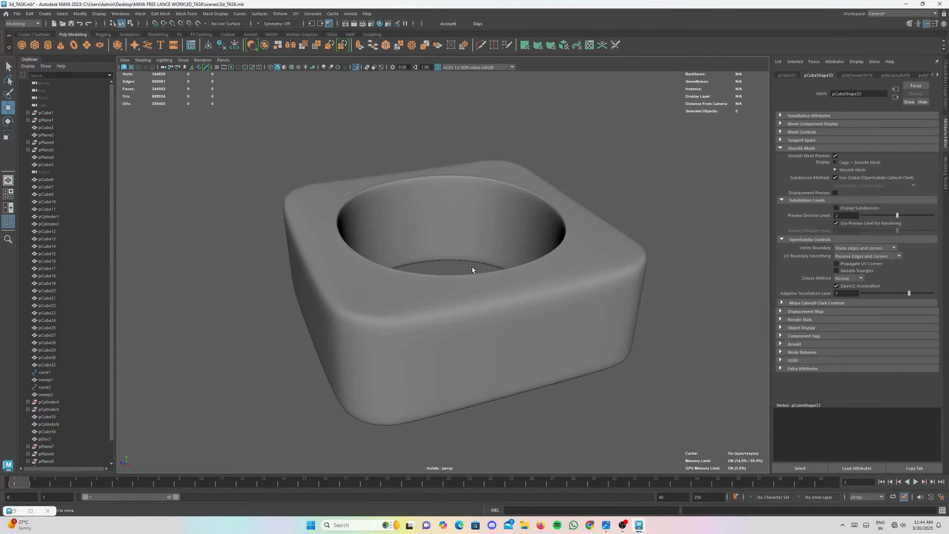
click(316, 351)
double_click(15, 511)
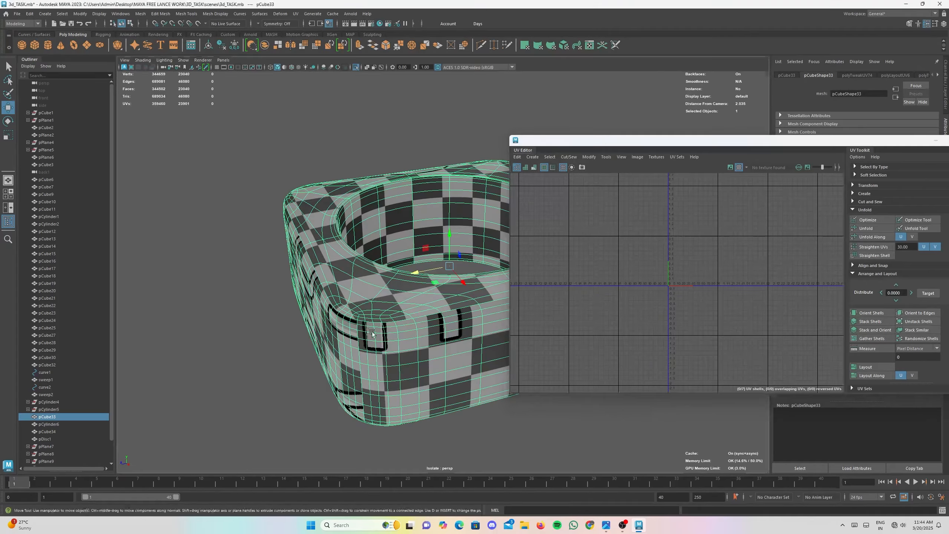
alt+middle_drag(766, 285, 948, 288)
scroll(359, 313, up, 5)
alt+drag(274, 316, 238, 283)
scroll(238, 271, down, 5)
- Leave the housing's isolated view, then select the round gauge cup inside the housing and isolate it
key(ctrl+1)
scroll(238, 283, up, 6)
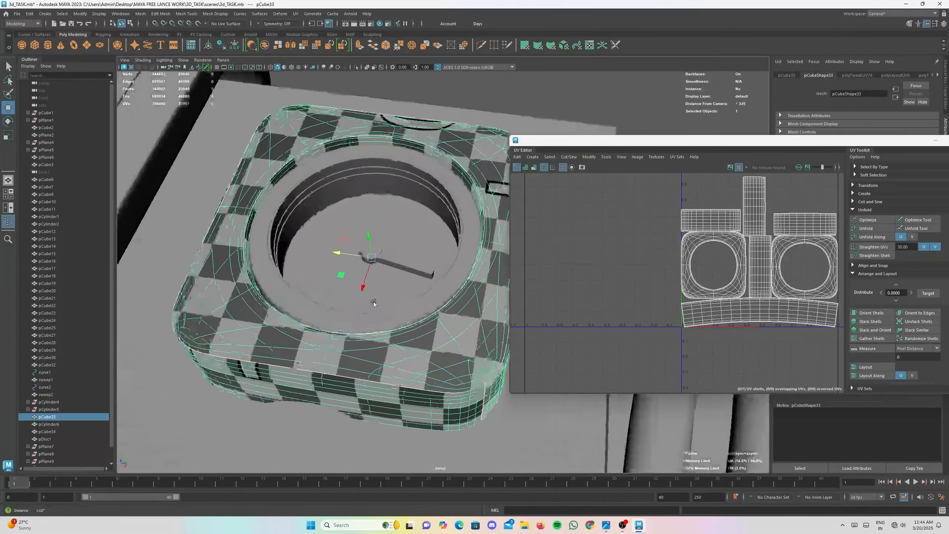
click(325, 164)
key(ctrl+1)
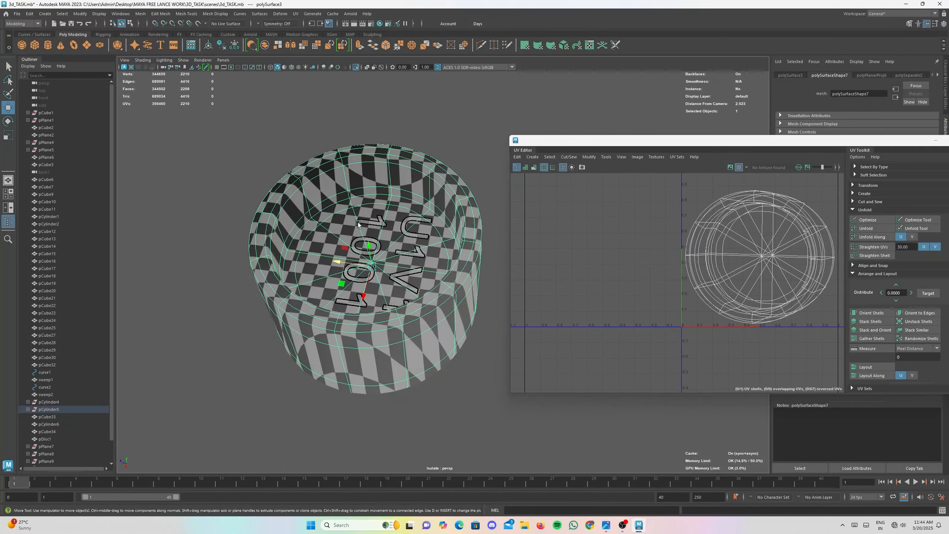
alt+drag(325, 165, 404, 272)
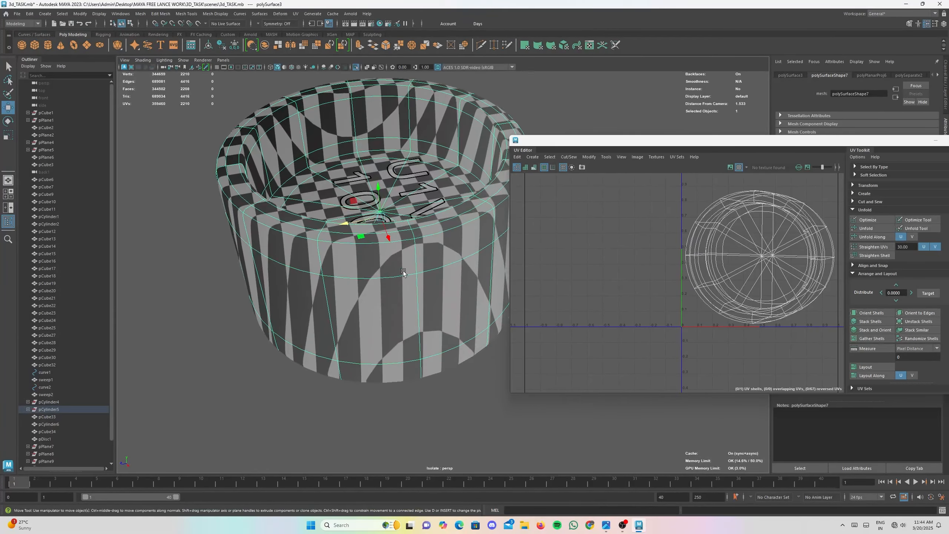
- Set the gauge cup's UV Boundary Smoothing to Preserve Edges and Corners, compare its smooth preview, and leave the preview off
key(1)
scroll(428, 281, down, 1)
click(935, 140)
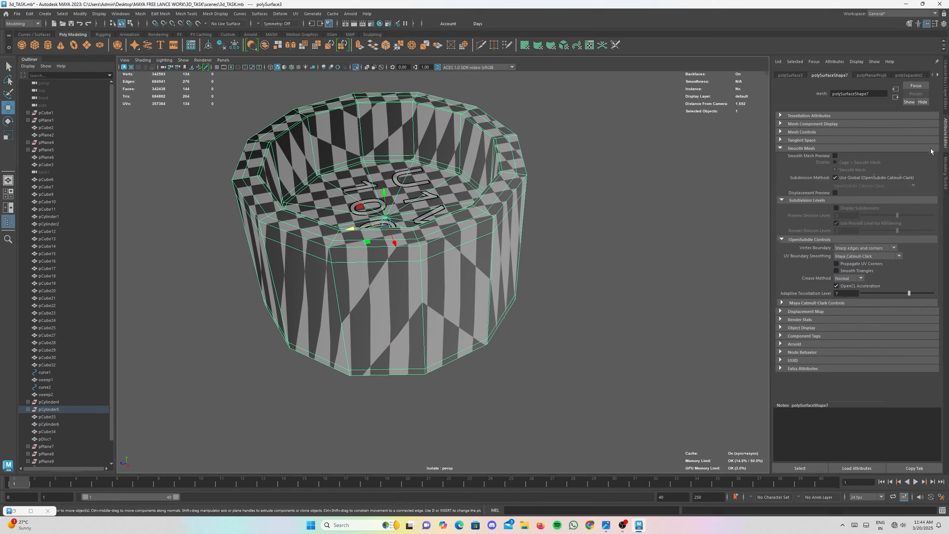
click(858, 256)
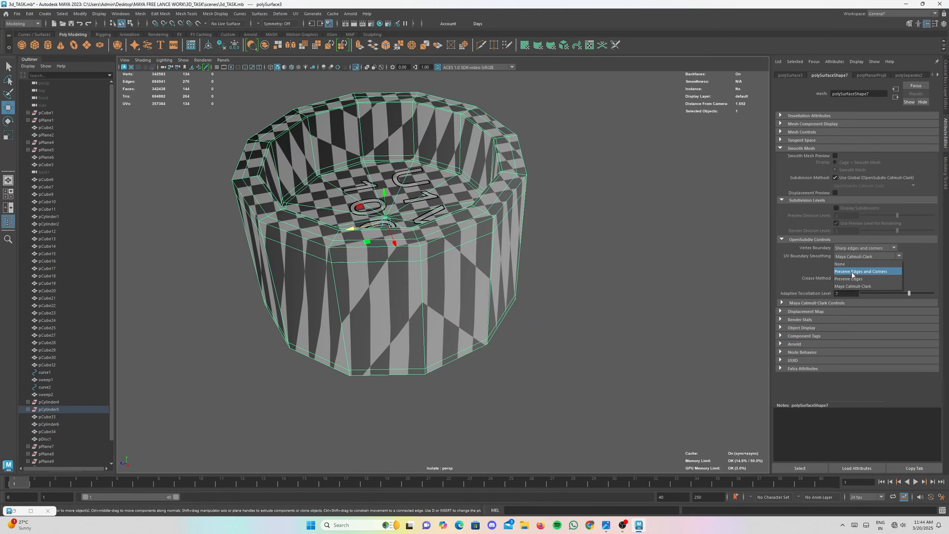
right_drag(509, 239, 527, 224)
key(3)
key(1)
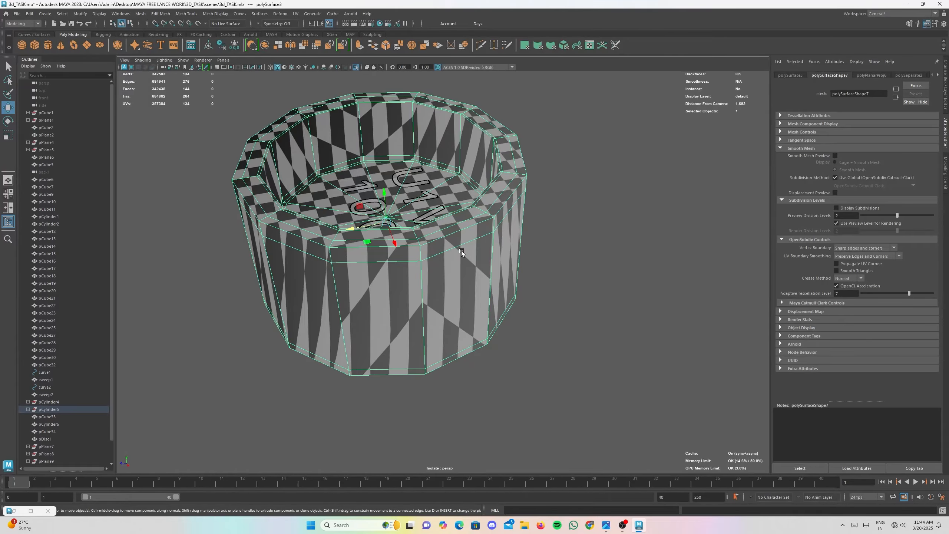
alt+right_drag(461, 251, 503, 333)
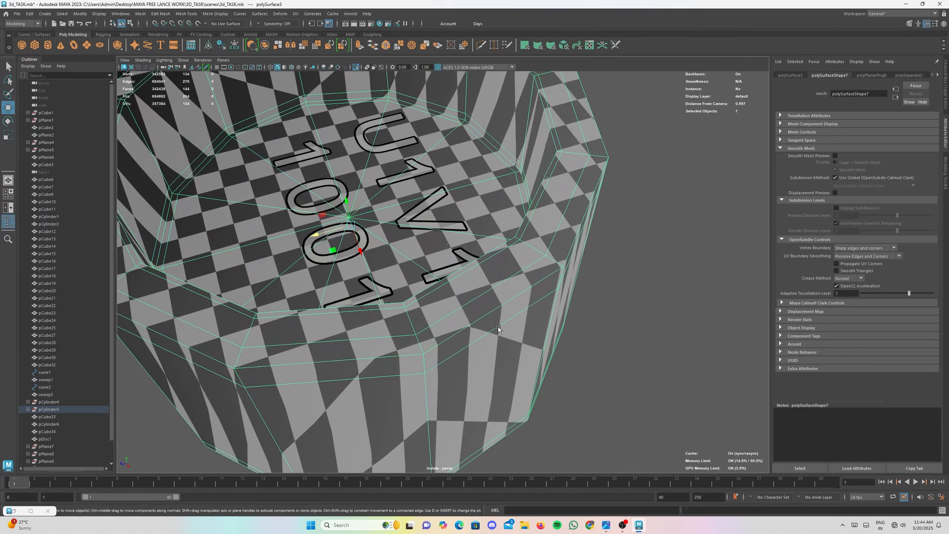
key(3)
alt+drag(509, 314, 458, 281)
key(1)
alt+drag(267, 346, 484, 240)
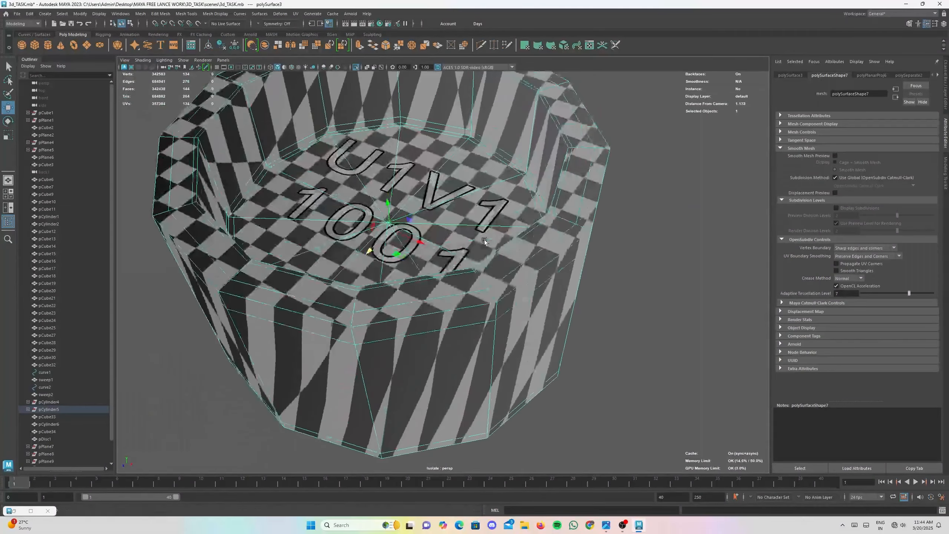
- Maximize the viewport, then select the gauge cup's outer top edge loop and add the edge loop around its inner floor
key(ctrl+space)
scroll(471, 239, down, 3)
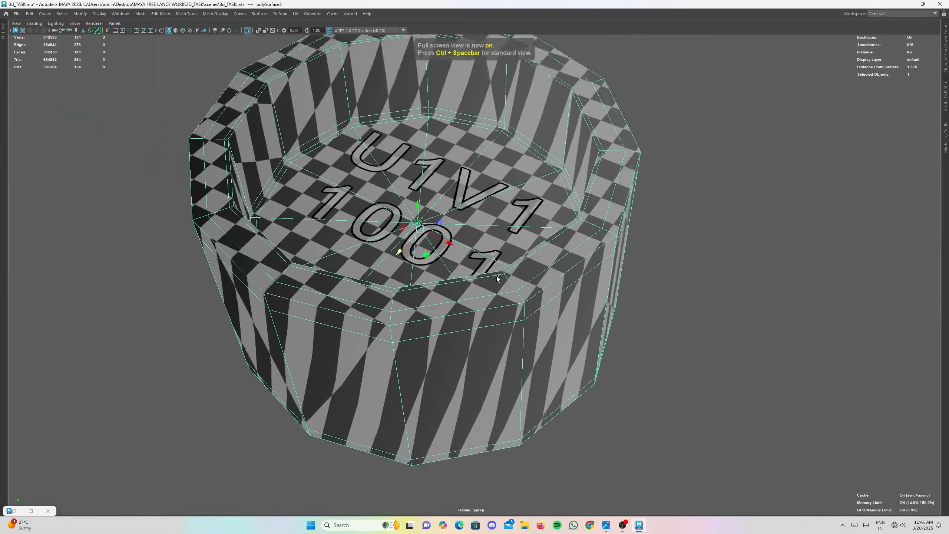
right_drag(495, 280, 499, 260)
double_click(426, 321)
alt+drag(530, 317, 459, 102)
alt+middle_drag(282, 44, 322, 262)
scroll(322, 262, up, 5)
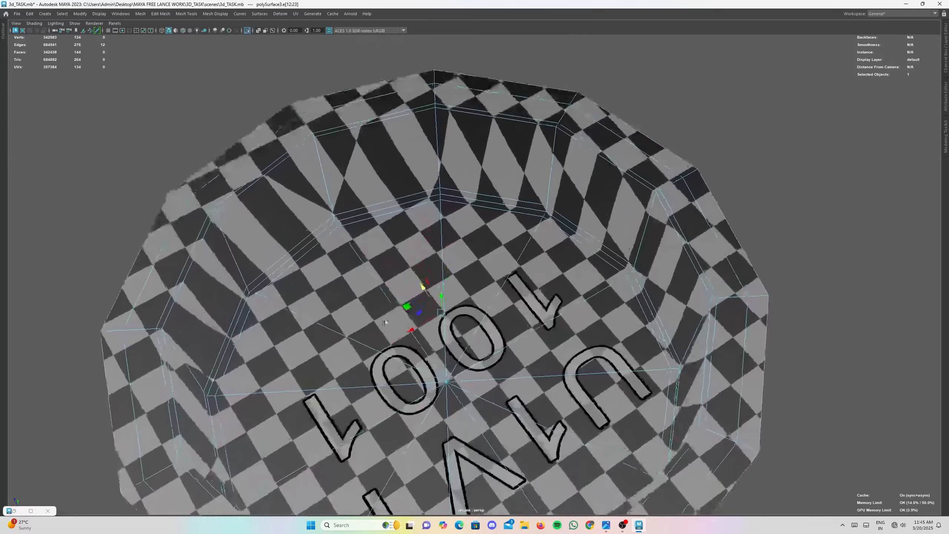
alt+middle_drag(333, 295, 417, 261)
mouse_move(418, 261)
alt+mouse_down()
mouse_move(415, 250)
mouse_move(407, 254)
alt+mouse_up()
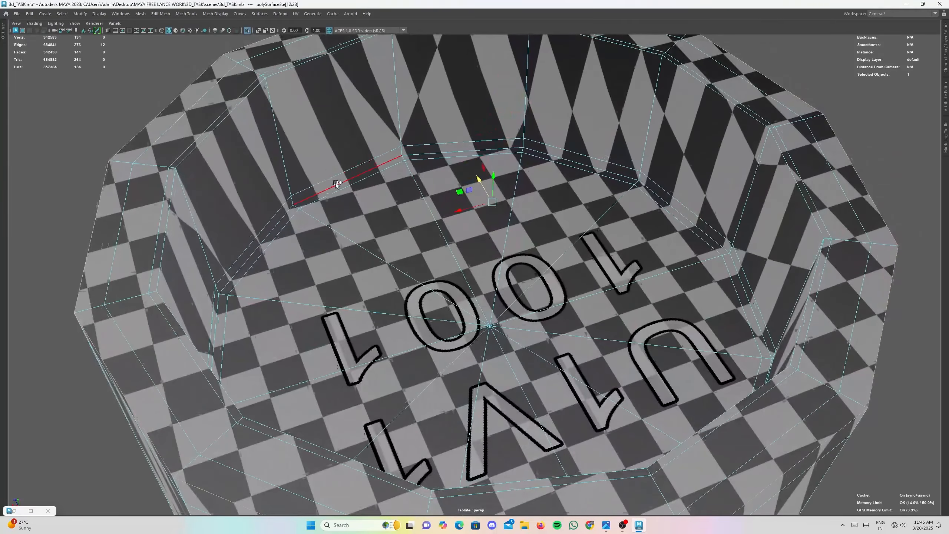
shift+double_click(336, 185)
- Add the edge loop around the cup's underside and the inner edge loop of its top rim to the seam selection
alt+drag(377, 202, 632, 155)
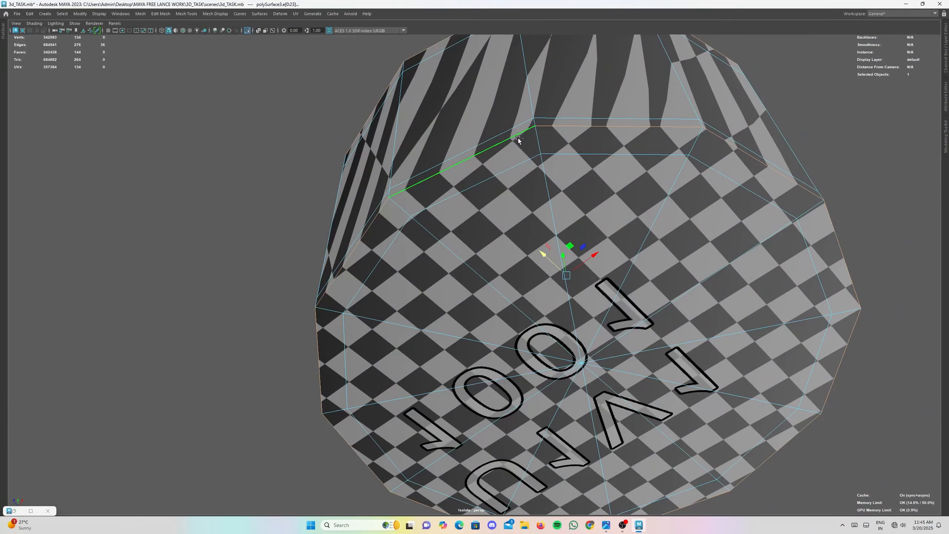
alt+drag(569, 141, 593, 202)
alt+drag(517, 220, 523, 180)
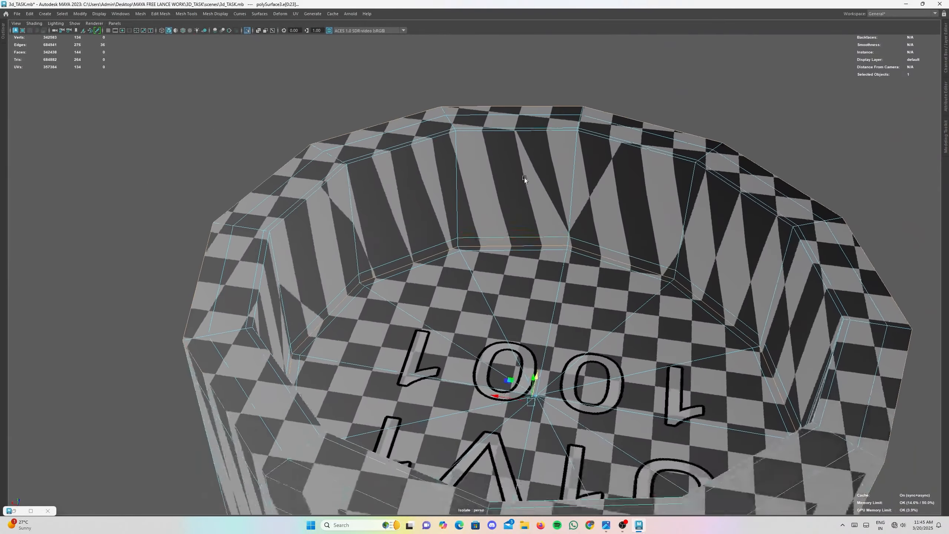
alt+middle_drag(426, 118, 443, 182)
alt+right_drag(443, 183, 411, 271)
shift+double_click(470, 178)
- Add one vertical line of edges on the cup's inner wall and another down its outer wall to the seam selection
mouse_move(412, 271)
alt+mouse_down()
mouse_move(570, 309)
mouse_move(409, 258)
alt+mouse_up()
alt+right_drag(409, 258, 414, 282)
alt+drag(413, 282, 377, 229)
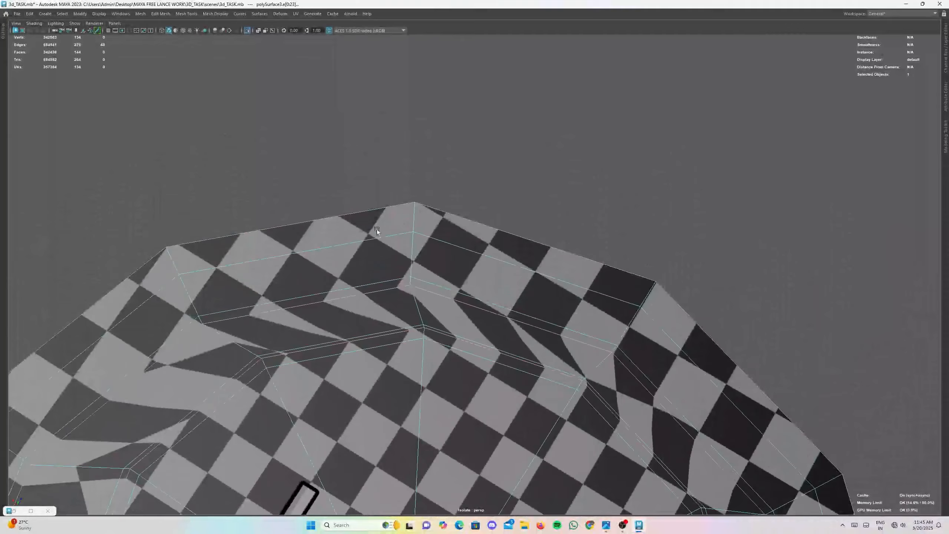
alt+right_drag(377, 230, 369, 268)
alt+middle_drag(368, 267, 449, 250)
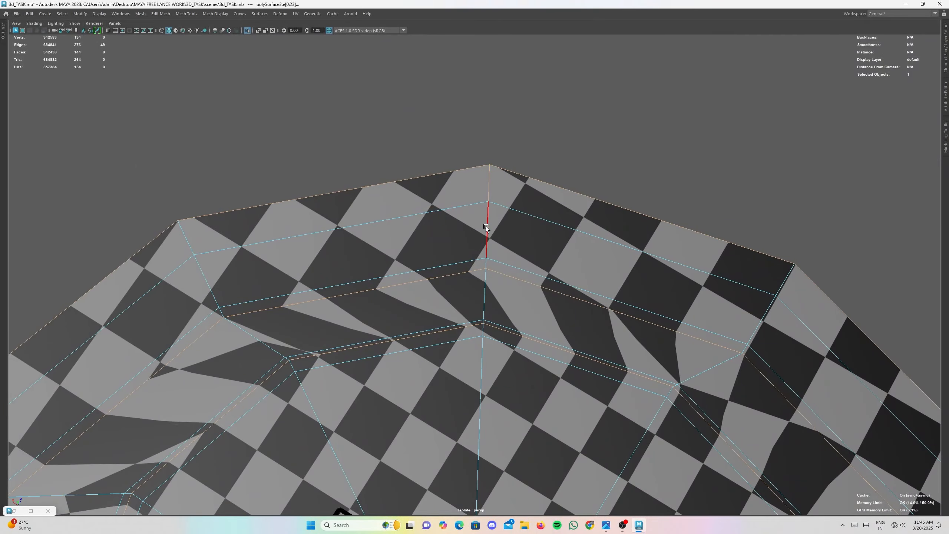
alt+drag(486, 276, 486, 264)
alt+middle_drag(479, 351, 504, 256)
alt+drag(504, 256, 499, 285)
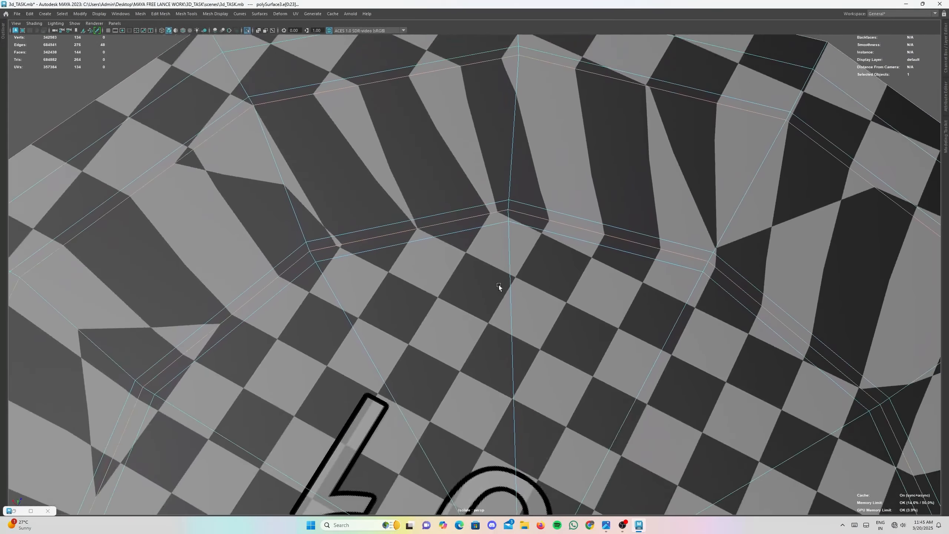
alt+right_drag(499, 285, 453, 325)
alt+middle_drag(453, 325, 466, 251)
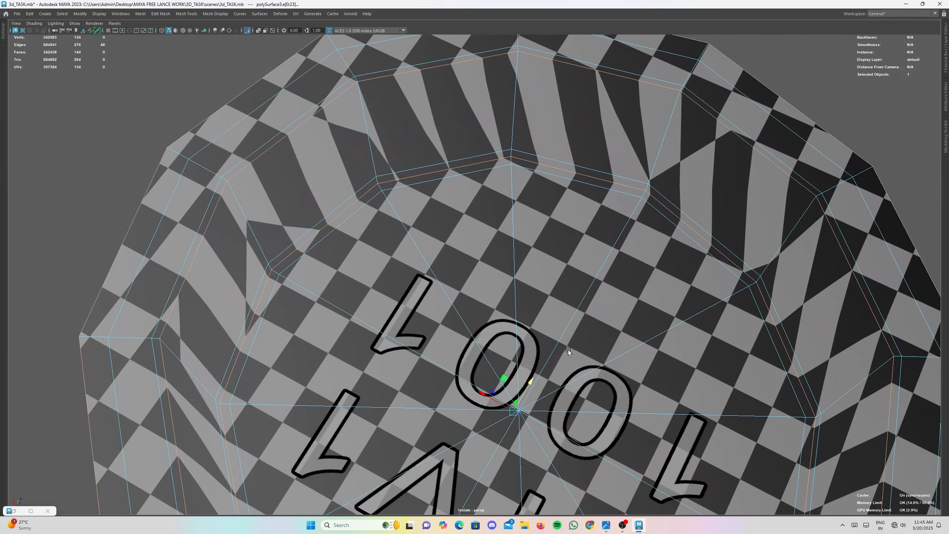
alt+drag(568, 350, 360, 235)
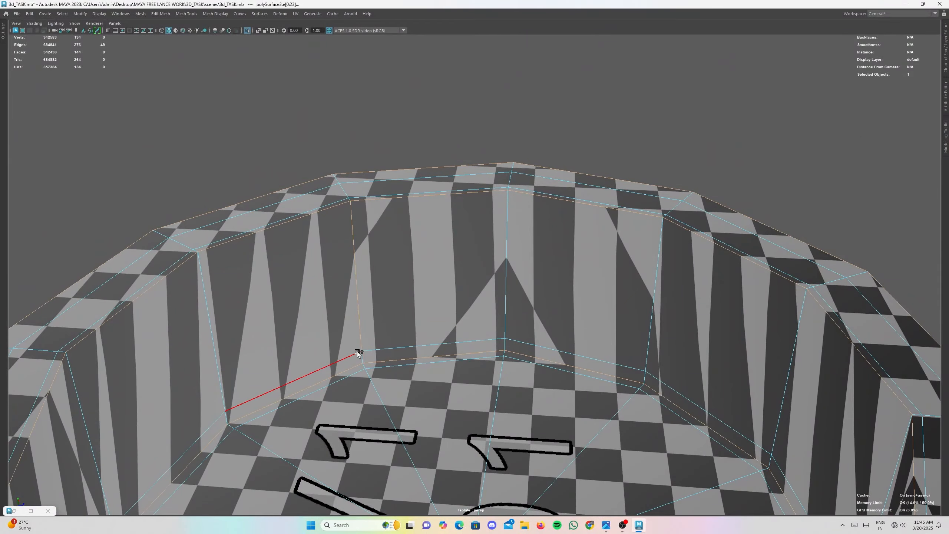
alt+drag(470, 374, 570, 162)
shift+click(571, 162)
shift+click(580, 217)
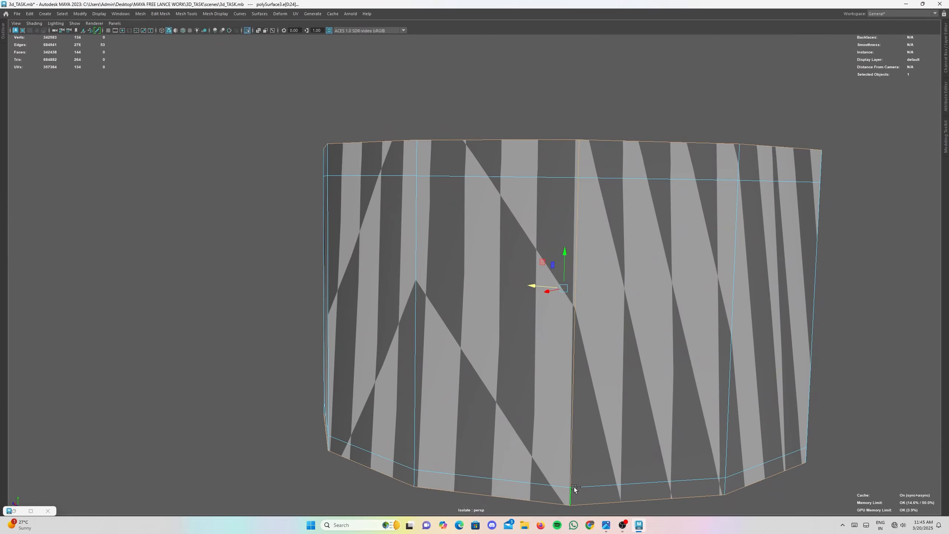
- Restore the standard layout, reopen the UV Editor, and cut the cup's UVs along the selected seam edges
scroll(547, 413, down, 3)
key(ctrl+space)
alt+drag(543, 405, 488, 383)
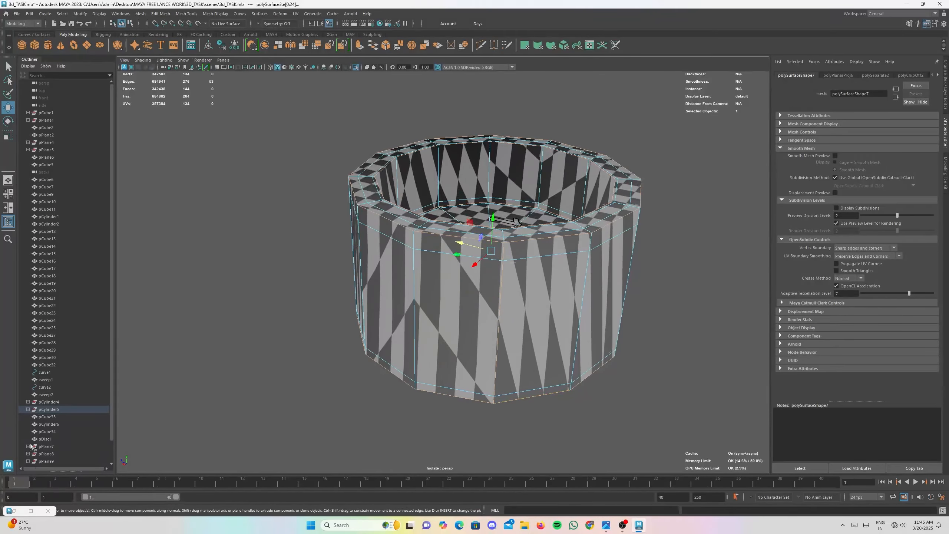
double_click(16, 512)
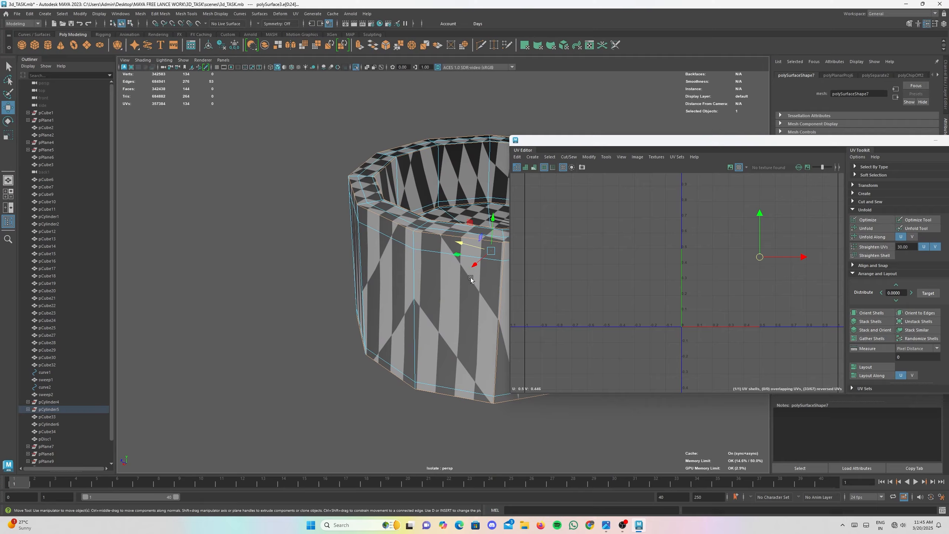
alt+middle_drag(451, 267, 353, 284)
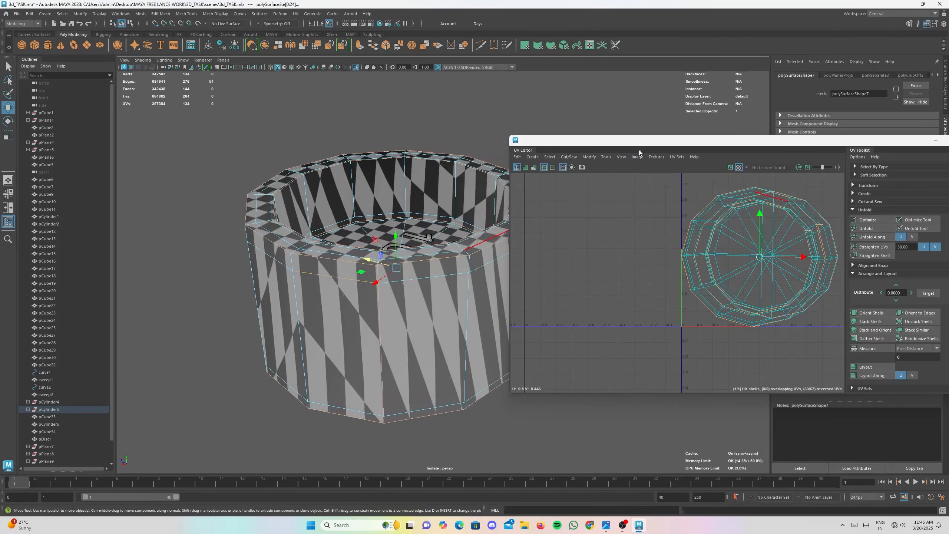
alt+drag(338, 276, 370, 170)
click(589, 157)
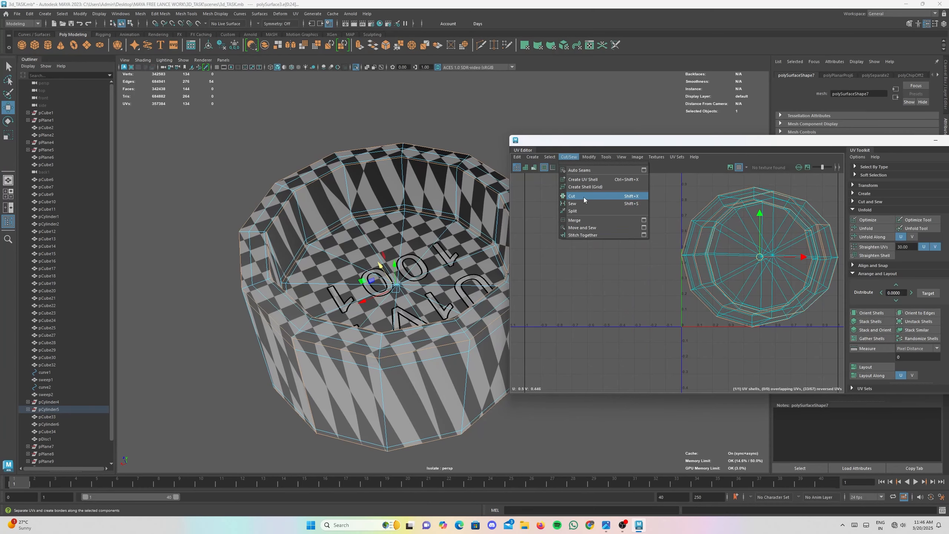
click(584, 197)
- Select all of the gauge cup's UV faces and unfold them
right_drag(738, 225, 674, 206)
scroll(673, 205, down, 2)
drag(672, 203, 758, 231)
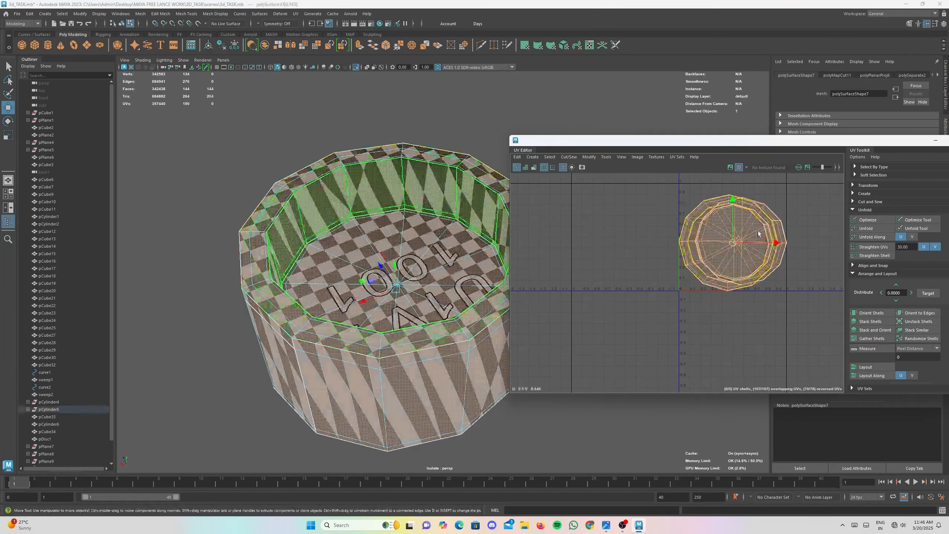
click(589, 157)
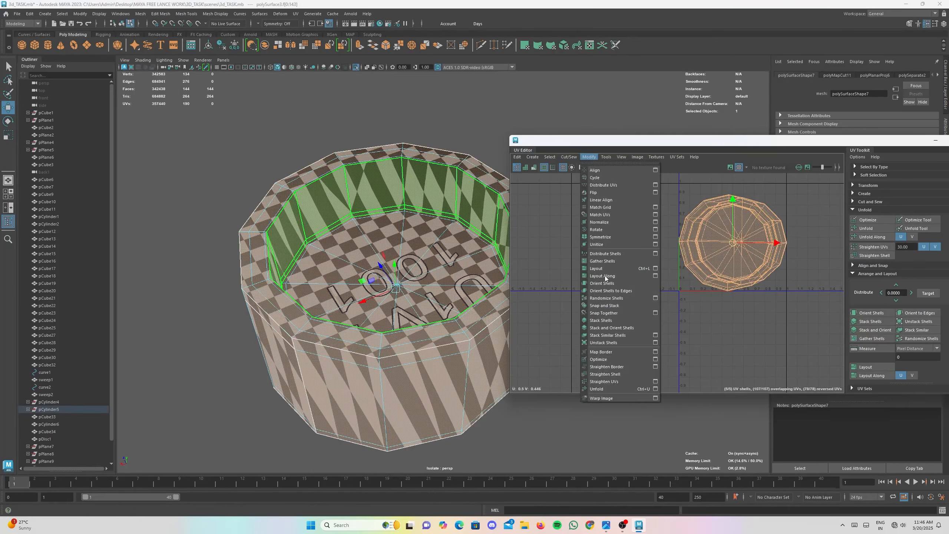
click(604, 390)
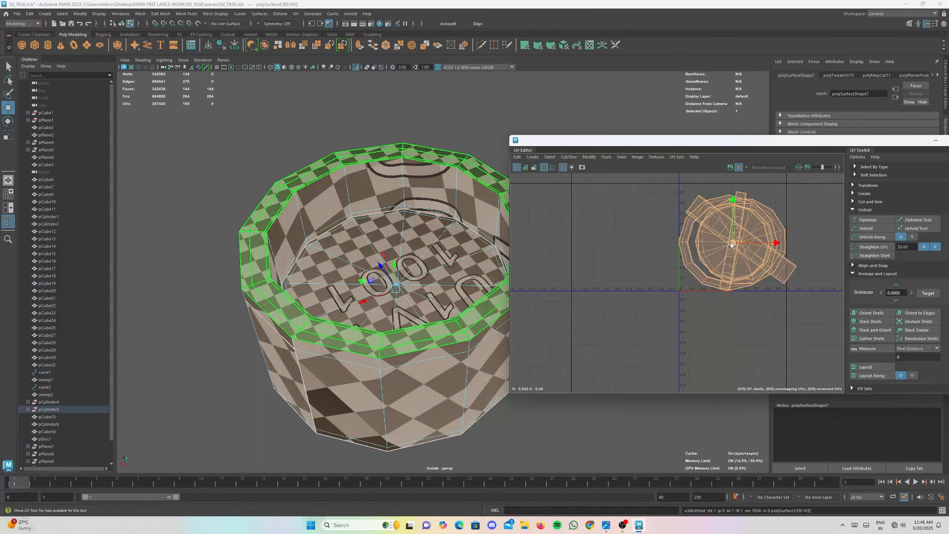
- Separate the cup's overlapping UV shells by moving the discs, wall strips and rim ring apart
drag(734, 244, 781, 214)
click(651, 279)
click(644, 263)
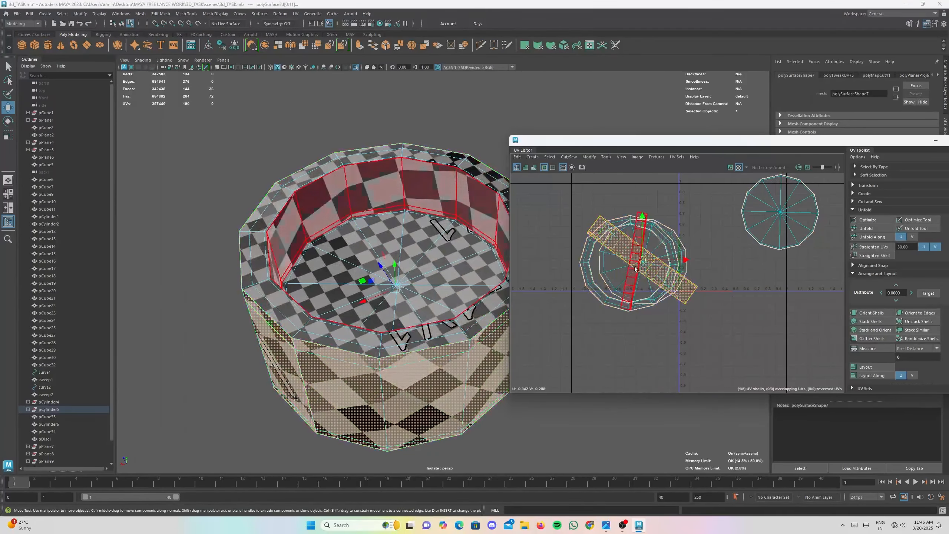
drag(642, 261, 771, 299)
click(657, 280)
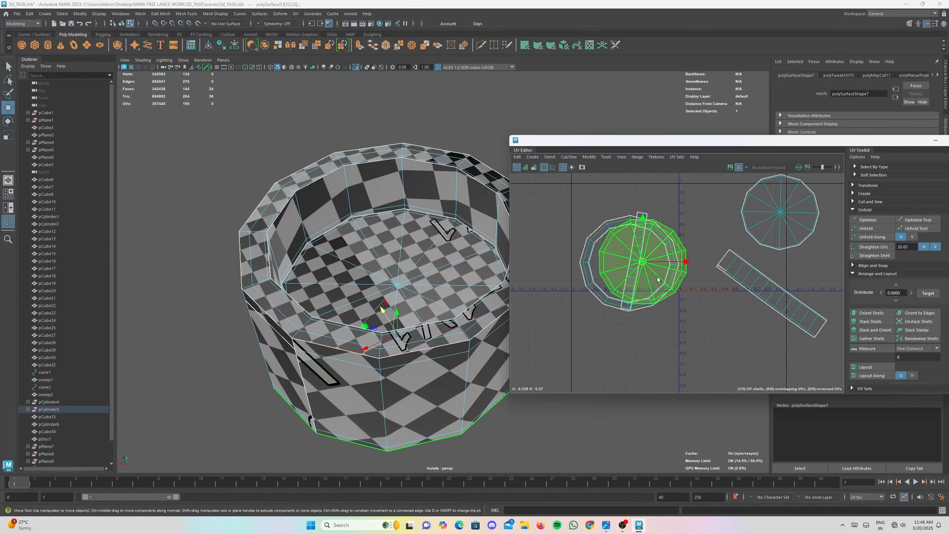
drag(669, 309, 710, 350)
click(667, 285)
drag(624, 259, 551, 212)
click(635, 264)
alt+middle_drag(611, 246, 646, 301)
alt+drag(418, 295, 457, 329)
- Select all of the cup's shells, optimize and orient them, and pack them with Layout
scroll(762, 363, down, 4)
scroll(762, 362, down, 2)
drag(616, 227, 833, 390)
alt+middle_drag(807, 293, 769, 244)
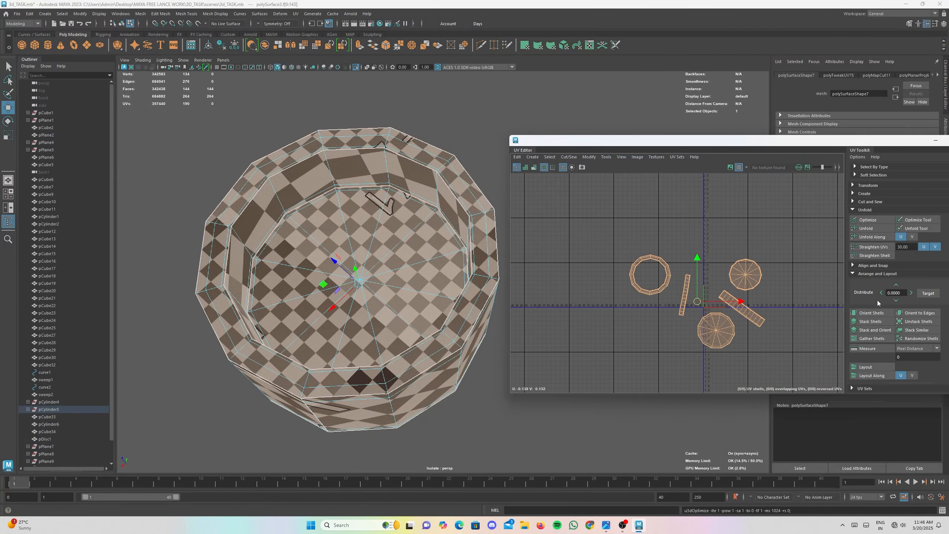
click(877, 313)
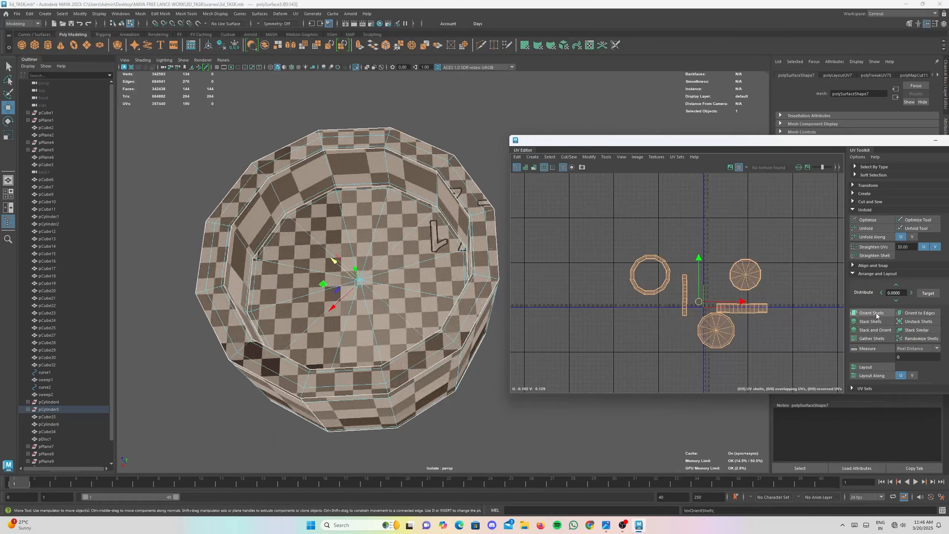
click(867, 368)
- Turn on the cup's smooth preview and examine the checker pattern along its rim and inner wall
scroll(295, 284, up, 3)
alt+drag(293, 288, 312, 205)
alt+right_drag(312, 205, 350, 382)
alt+middle_drag(350, 382, 335, 361)
alt+right_drag(248, 279, 277, 350)
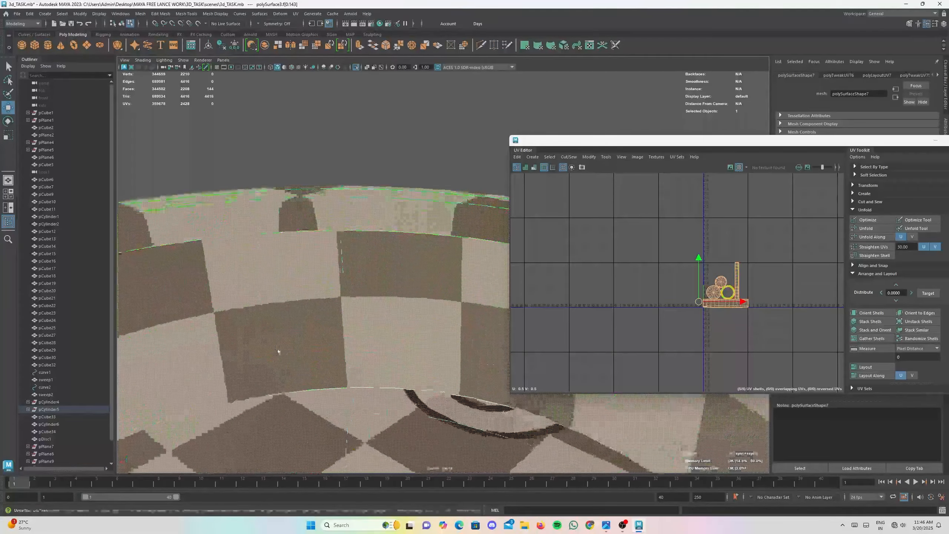
alt+middle_drag(277, 351, 396, 314)
alt+right_drag(396, 314, 242, 248)
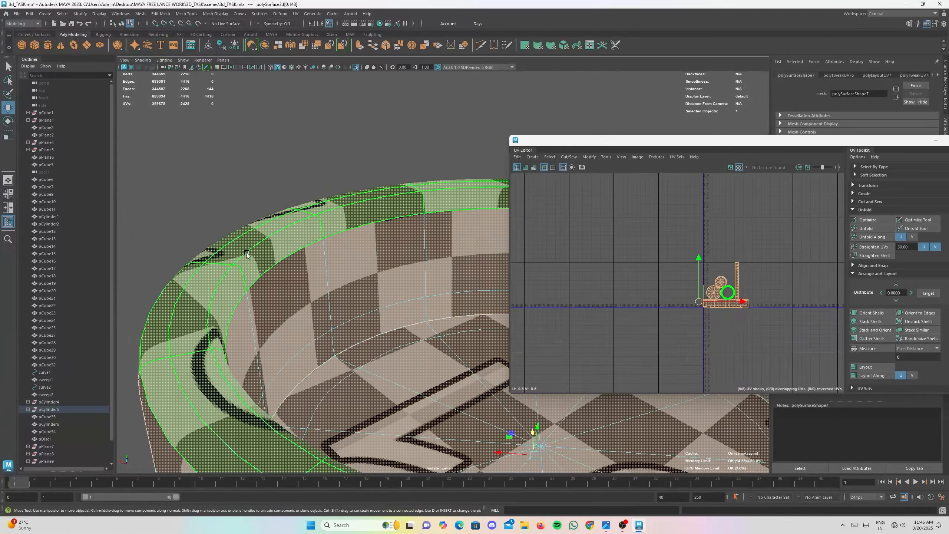
- Select the edge loops at the cup's inner rim and stitch the rim ring to the inner wall's shell
alt+drag(323, 259, 317, 280)
shift+double_click(309, 251)
alt+middle_drag(317, 280, 230, 216)
shift+right_click(650, 243)
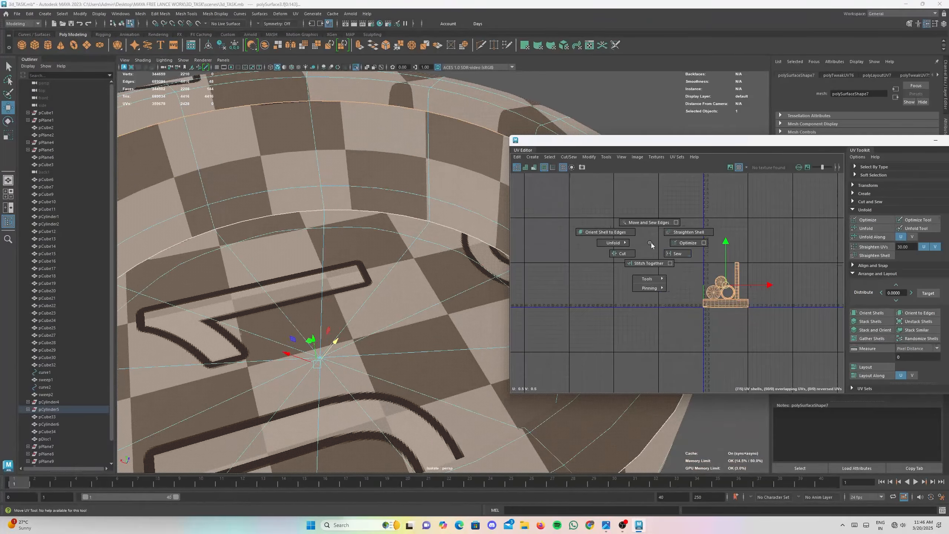
shift+right_drag(650, 243, 655, 264)
- Select an edge loop running around the top of the cup's rim and cut its UVs there
alt+right_drag(276, 236, 258, 216)
right_drag(288, 186, 280, 134)
alt+drag(427, 212, 357, 229)
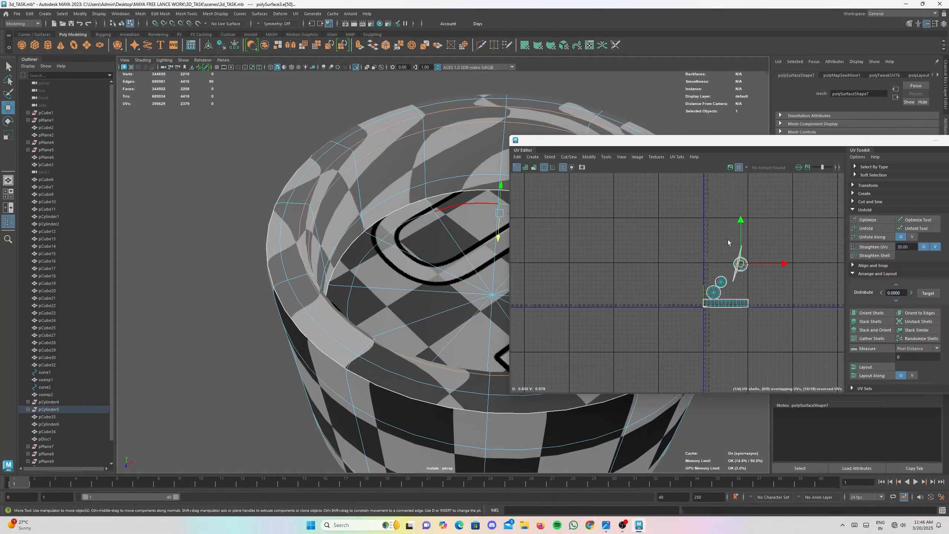
click(381, 146)
right_drag(368, 130, 369, 111)
double_click(361, 143)
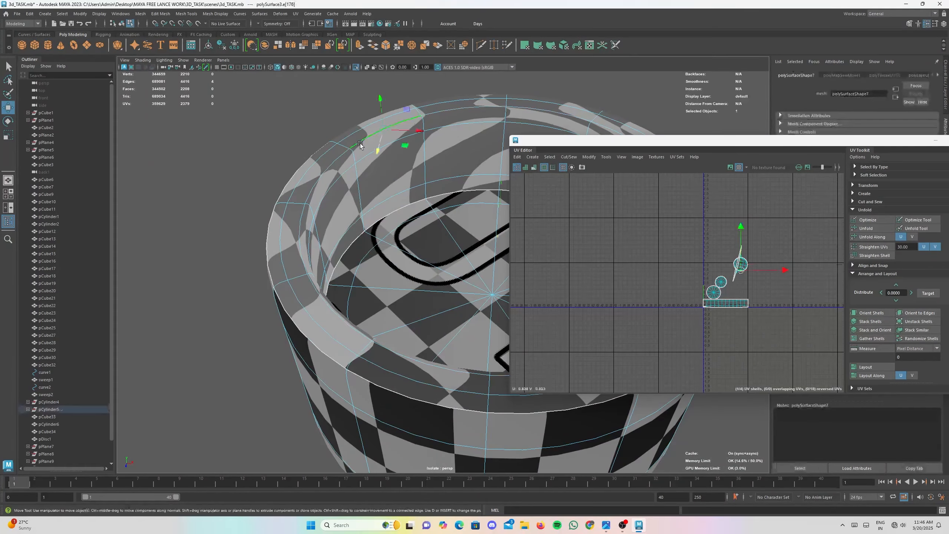
scroll(387, 170, down, 1)
alt+drag(372, 196, 580, 186)
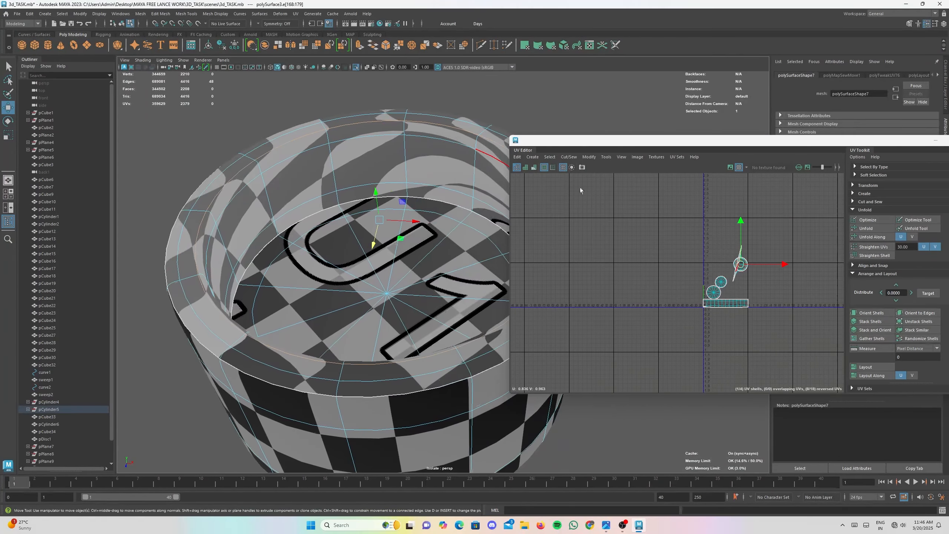
click(569, 157)
- Select all of the cup's shells again, unfold them, and orient and pack them with Layout
right_drag(640, 229, 640, 229)
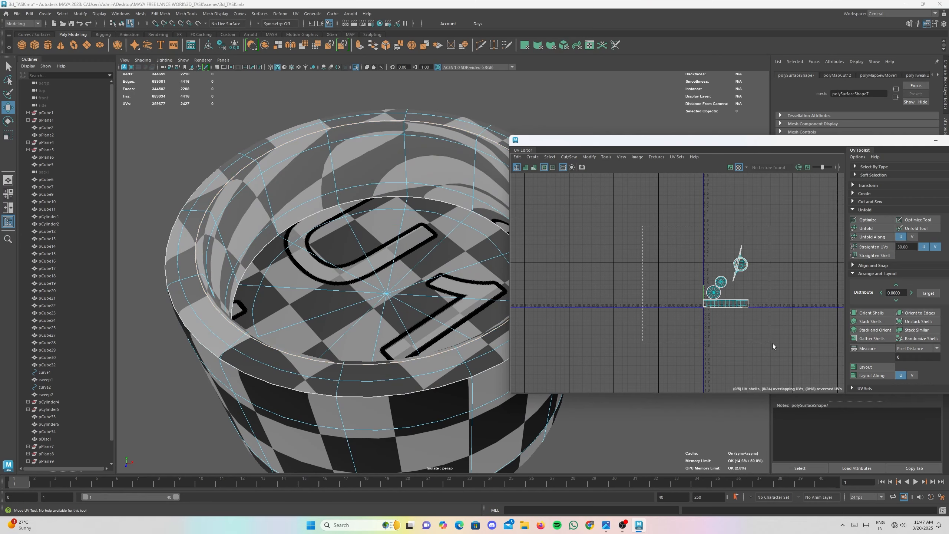
click(590, 158)
click(613, 389)
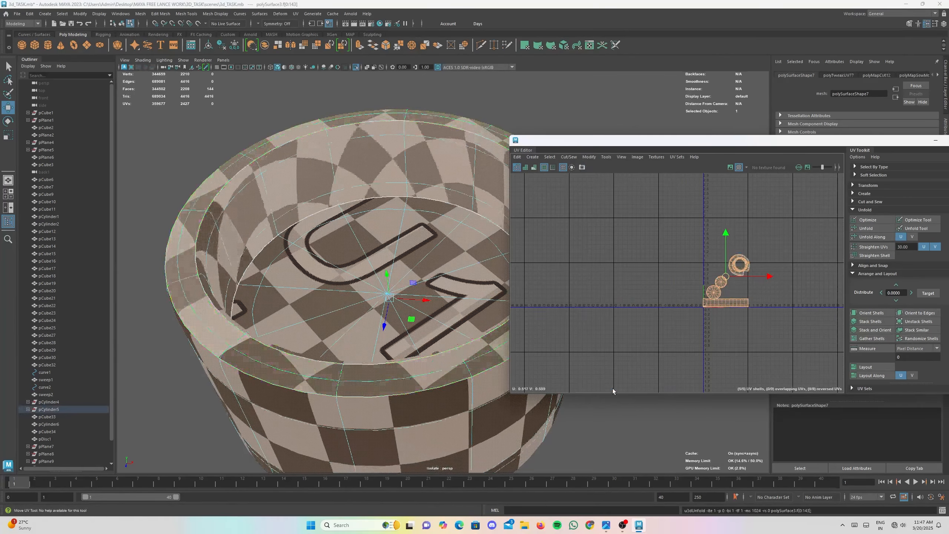
click(867, 312)
click(866, 367)
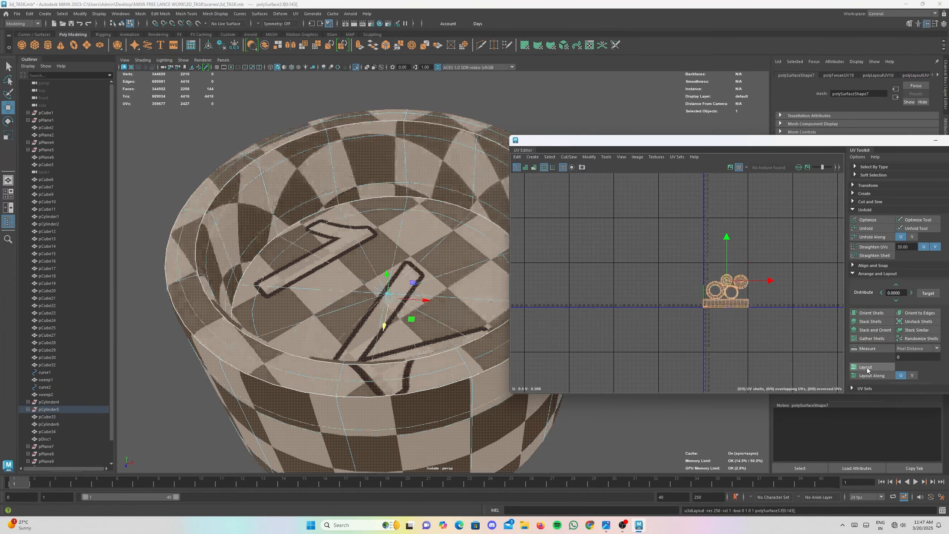
- Select edges across the cup's rim and inner wall, try cutting their UVs, and undo the cut
alt+drag(451, 275, 362, 221)
alt+drag(355, 286, 398, 180)
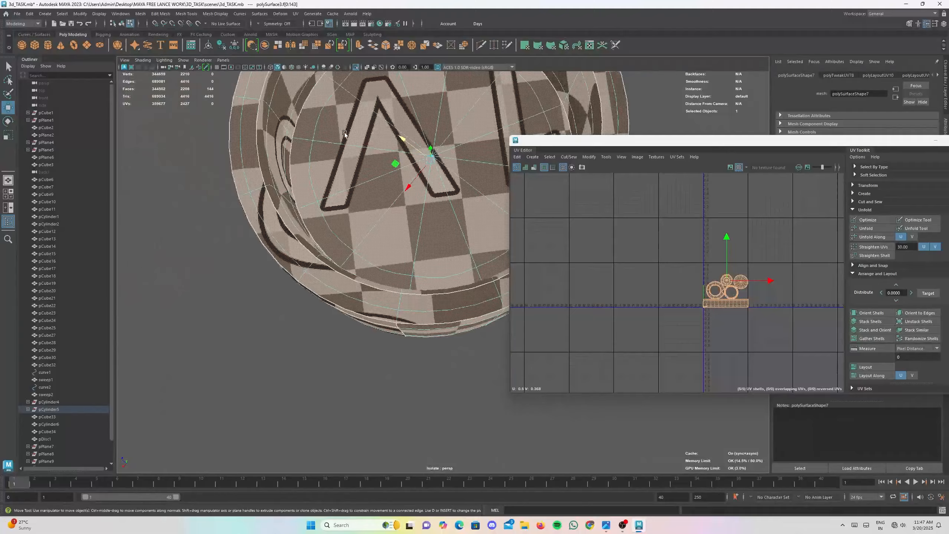
scroll(402, 231, up, 3)
right_drag(409, 233, 409, 213)
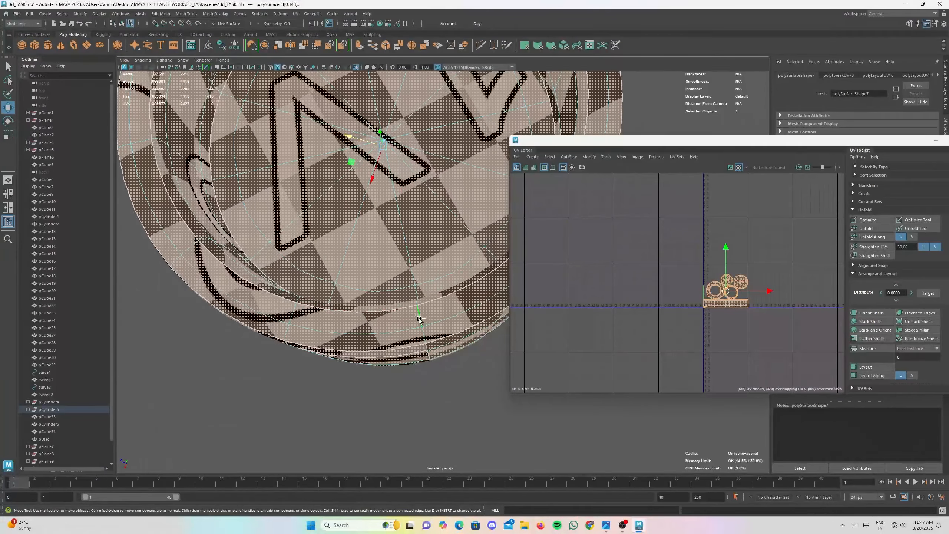
alt+drag(423, 333, 373, 147)
scroll(368, 145, up, 4)
scroll(398, 239, down, 4)
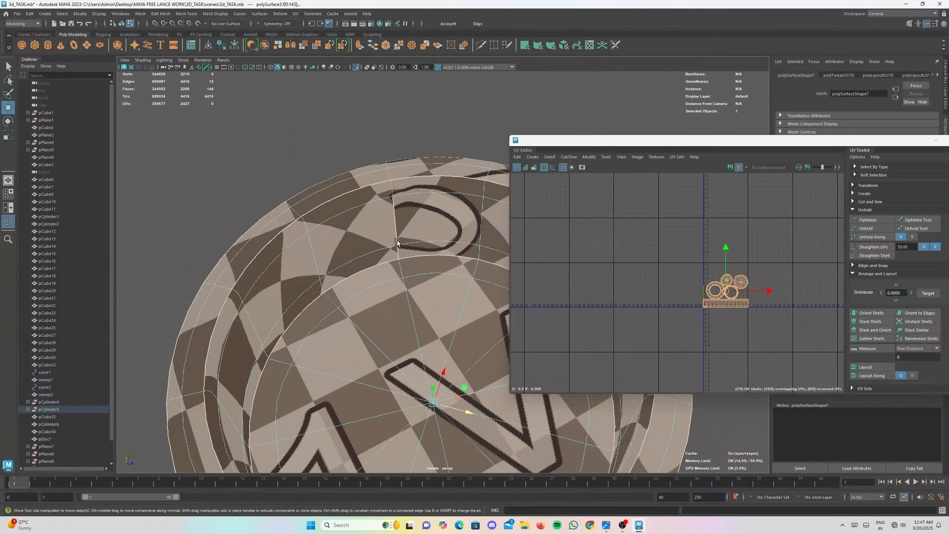
alt+drag(398, 242, 472, 205)
click(569, 158)
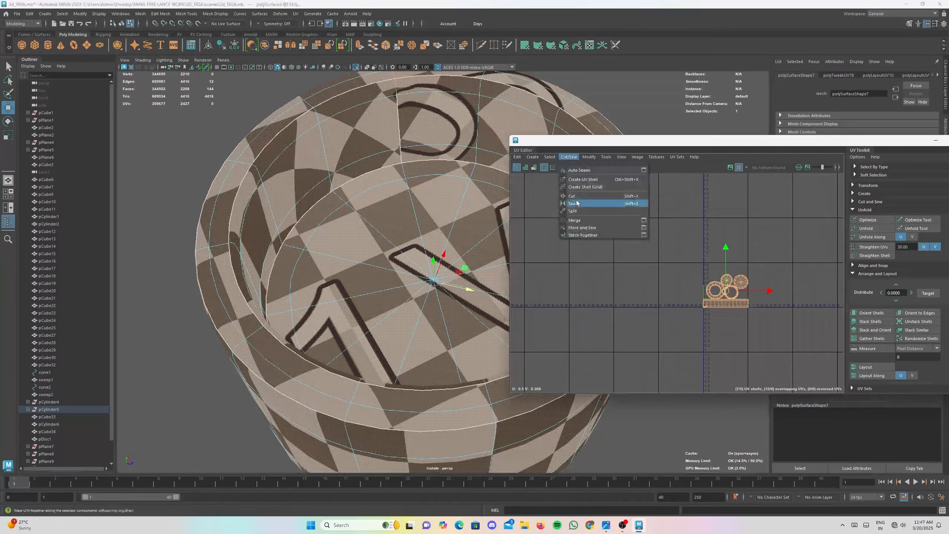
click(577, 200)
right_drag(720, 279, 663, 250)
scroll(307, 219, down, 3)
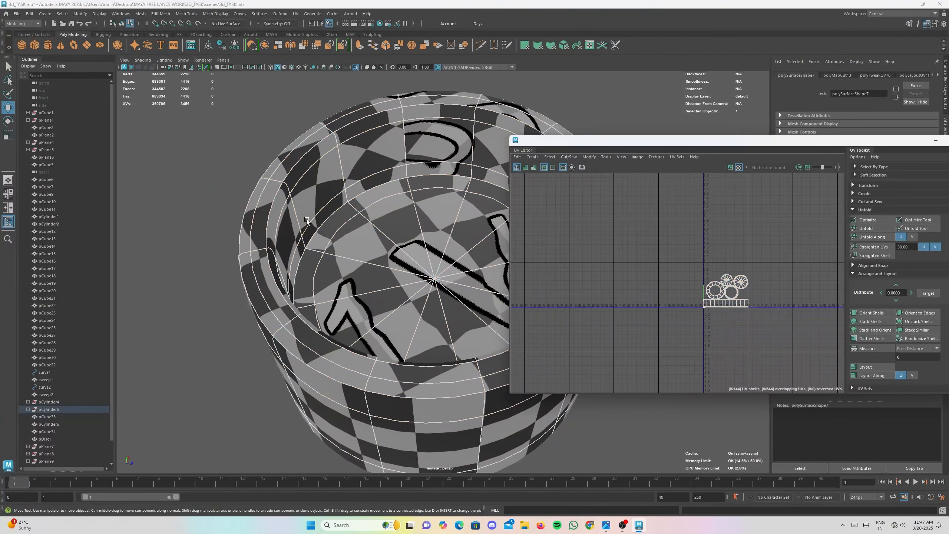
key(ctrl+z)
key(ctrl+z)
- Select the short split edge near the top of the cup's outer wall and try to close it with Stitch Together
right_drag(332, 186, 371, 153)
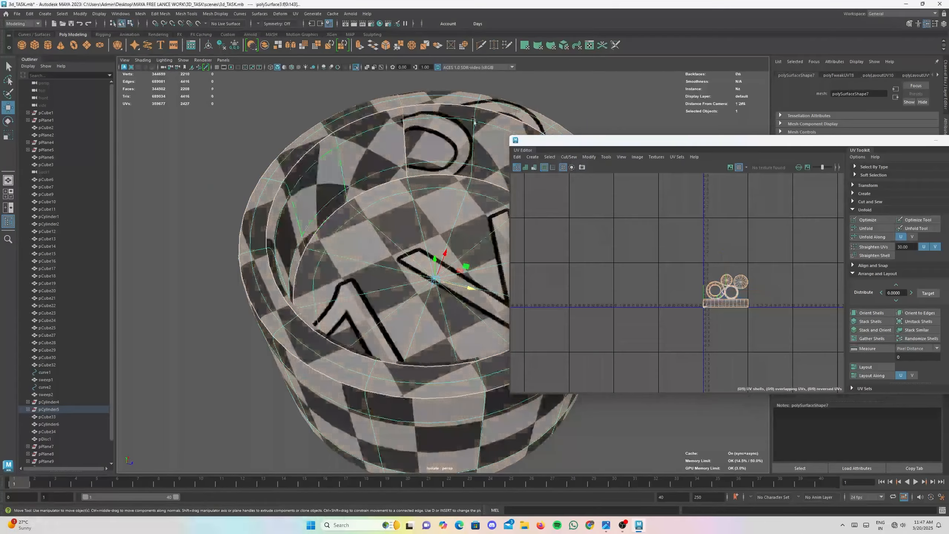
click(394, 84)
click(411, 113)
right_drag(413, 121, 412, 97)
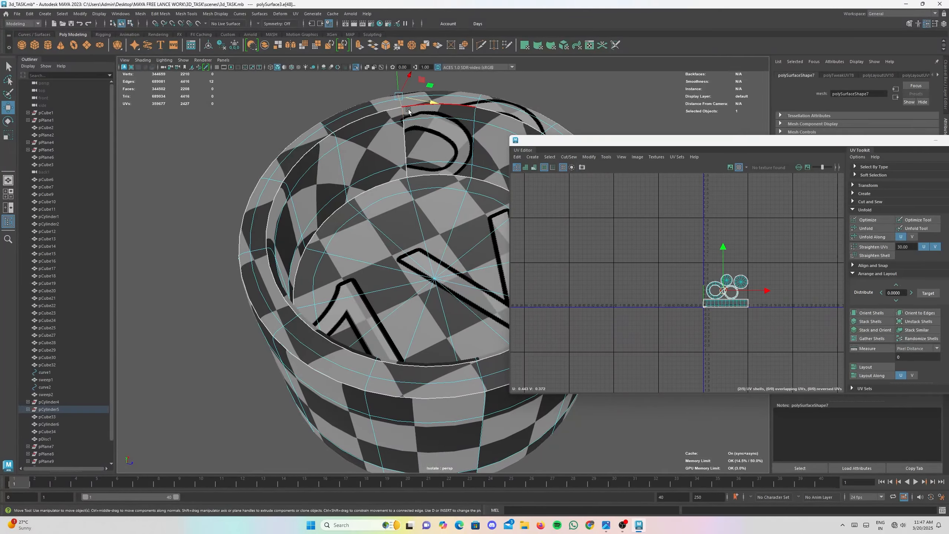
alt+drag(389, 193, 388, 214)
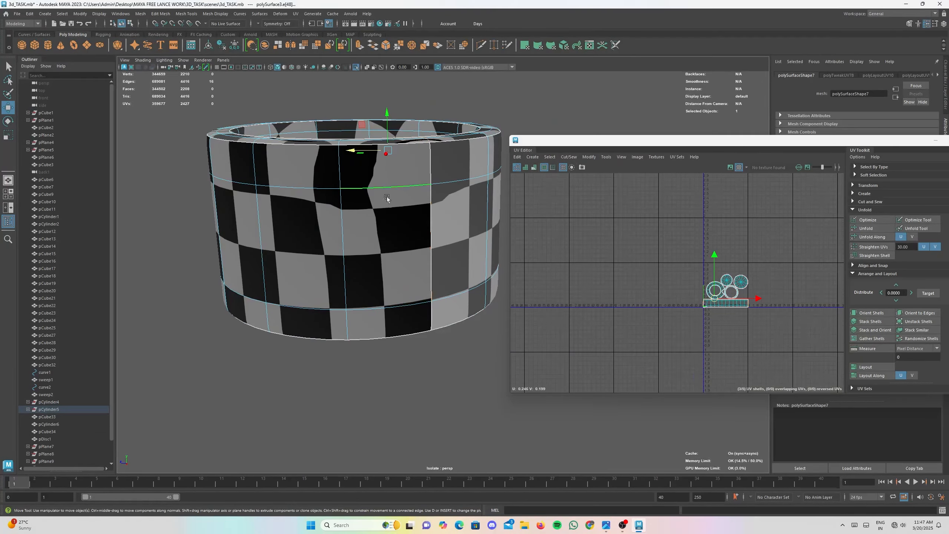
click(387, 197)
right_click(386, 193)
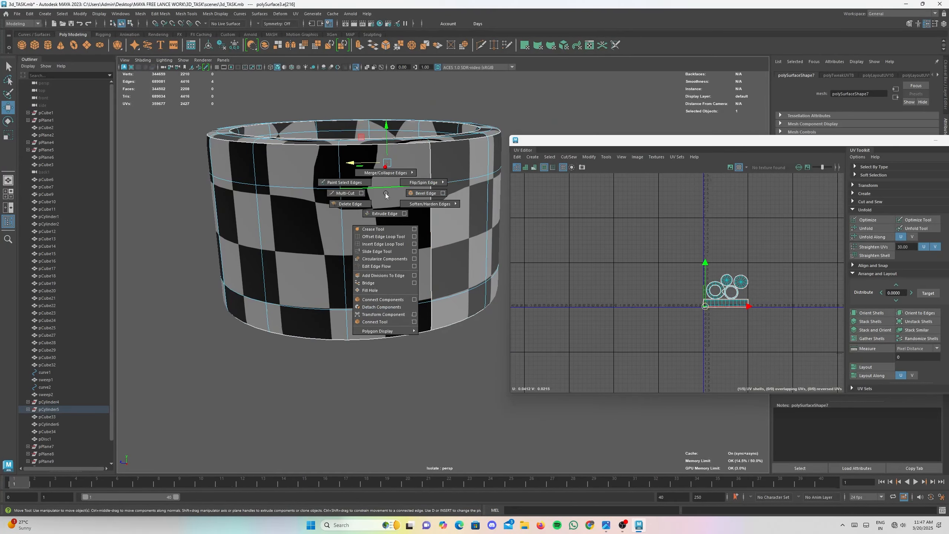
right_click(583, 236)
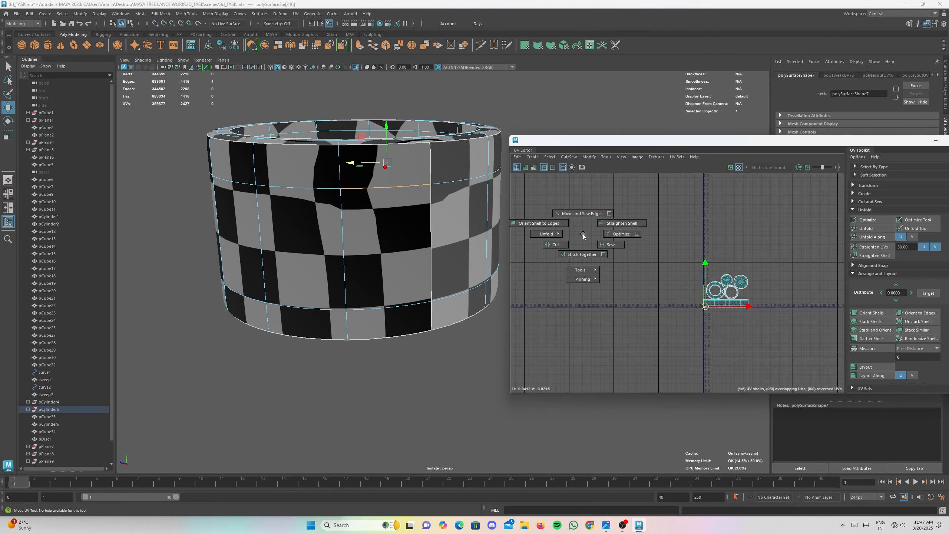
click(503, 170)
click(394, 200)
right_click(647, 235)
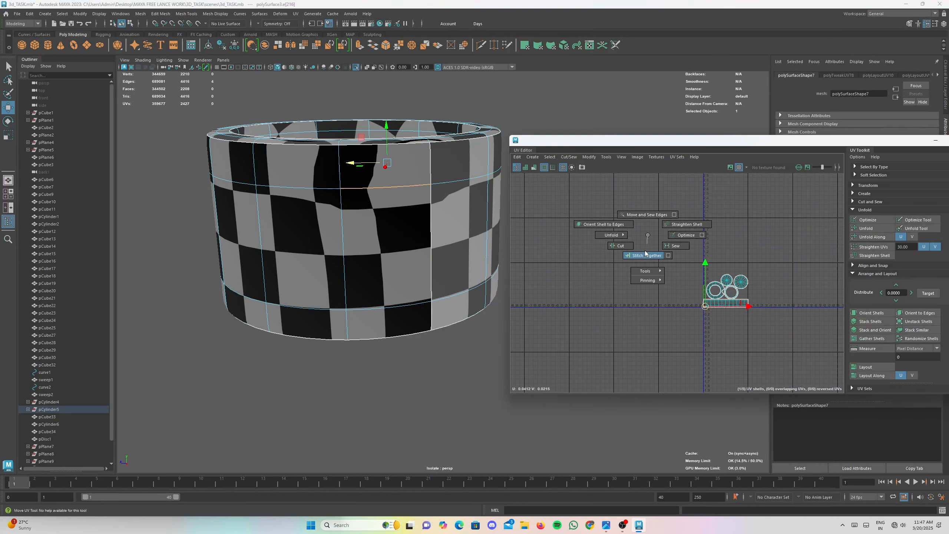
click(413, 418)
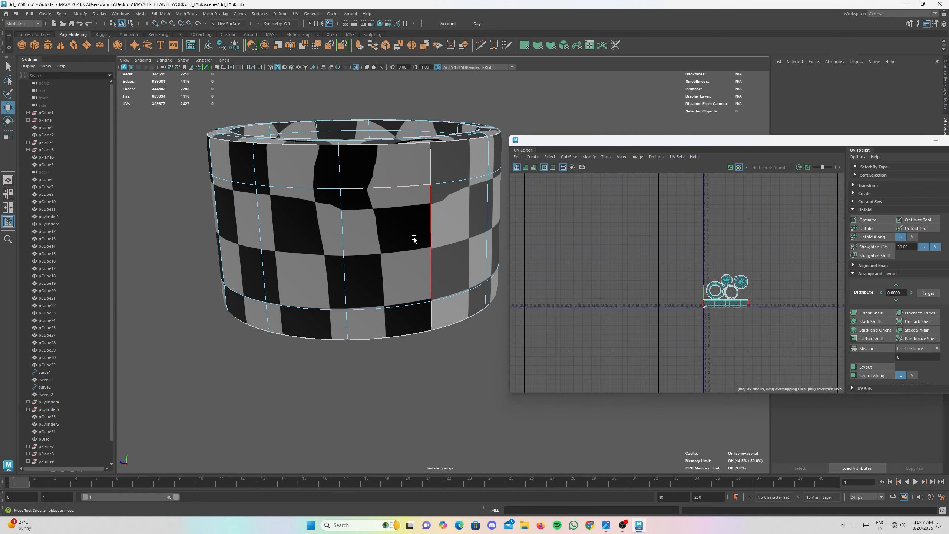
click(429, 203)
scroll(713, 326, up, 6)
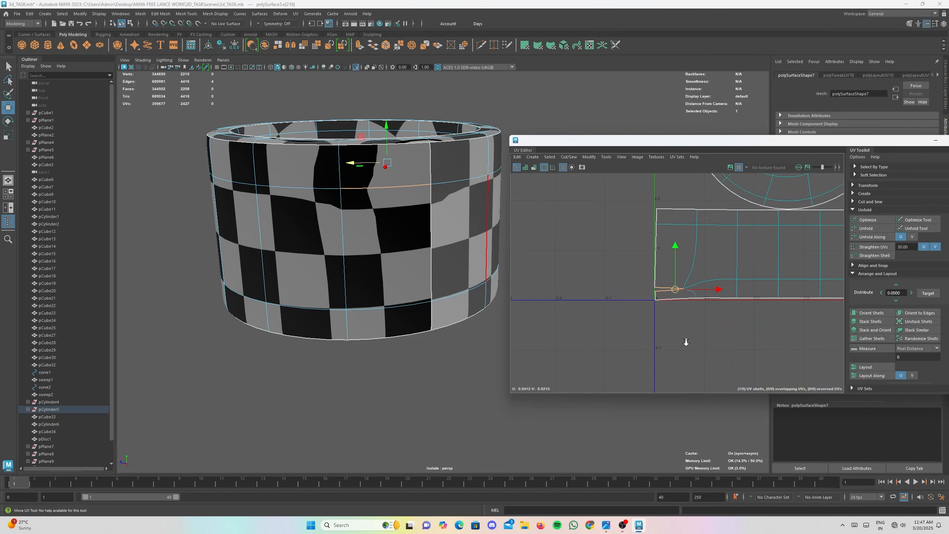
right_click(703, 283)
click(690, 266)
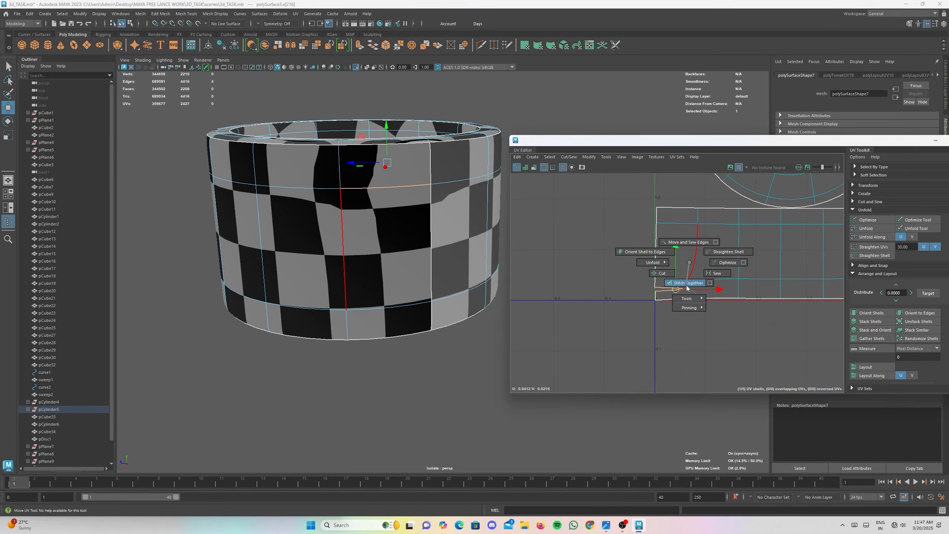
click(687, 287)
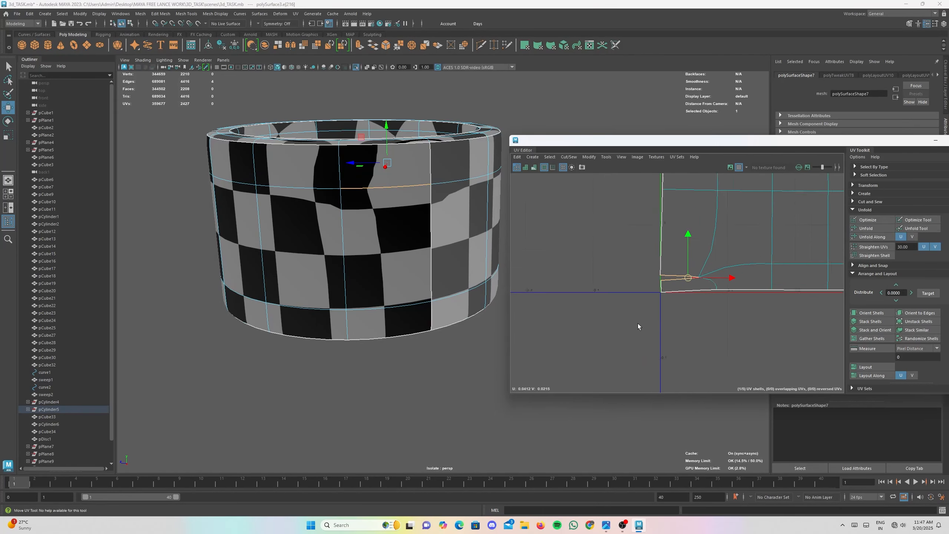
- Examine the split corner of the outer wall's UV shell and the matching checker distortion on the cup
scroll(638, 323, up, 5)
alt+middle_drag(699, 252, 677, 292)
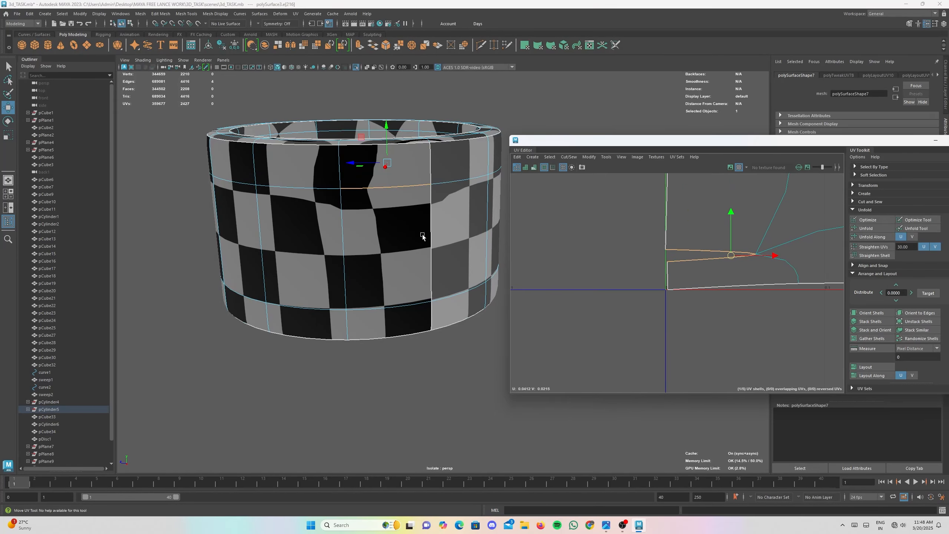
alt+drag(422, 237, 431, 251)
scroll(690, 267, down, 3)
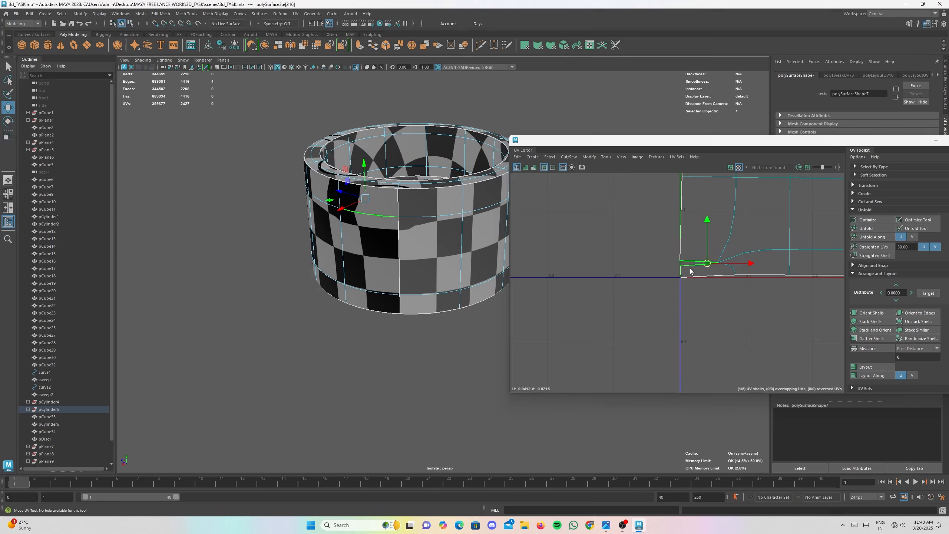
scroll(638, 319, down, 2)
scroll(640, 314, up, 5)
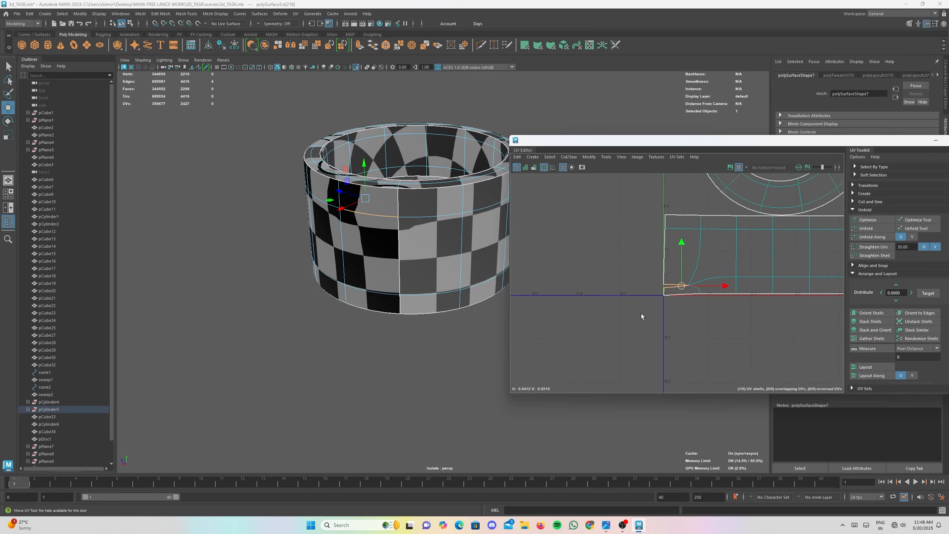
scroll(641, 315, down, 4)
alt+middle_drag(677, 285, 631, 303)
scroll(584, 305, up, 1)
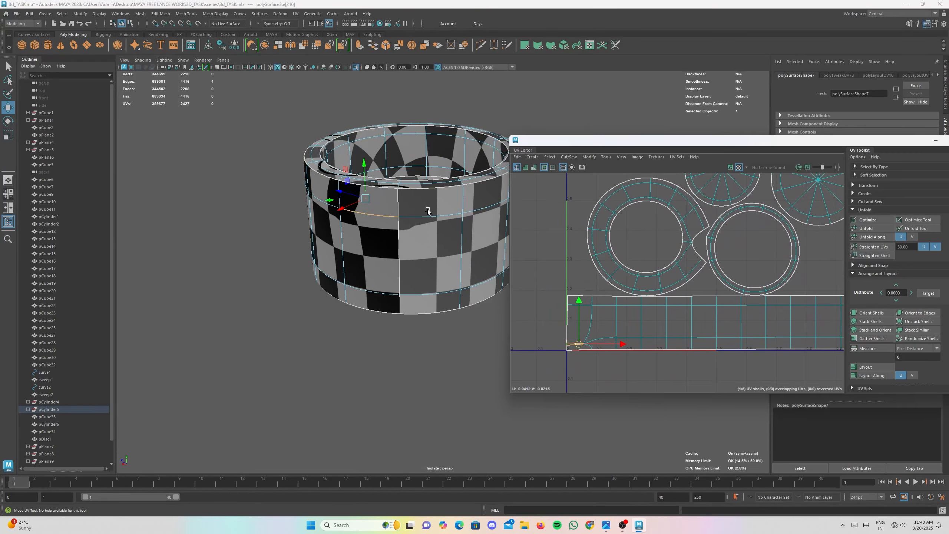
mouse_move(427, 210)
alt+mouse_down()
mouse_move(304, 224)
mouse_move(433, 209)
alt+mouse_up()
scroll(623, 324, up, 3)
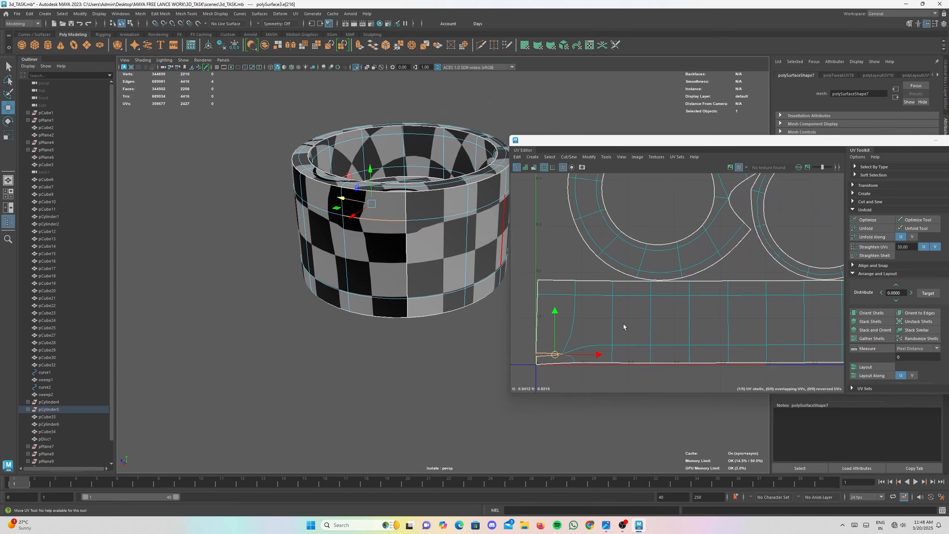
- Select the two UVs at the open end of the outer wall shell's split and try to join them
alt+middle_drag(623, 326, 658, 302)
right_drag(600, 316, 539, 292)
drag(562, 320, 576, 341)
right_click(581, 336)
click(613, 334)
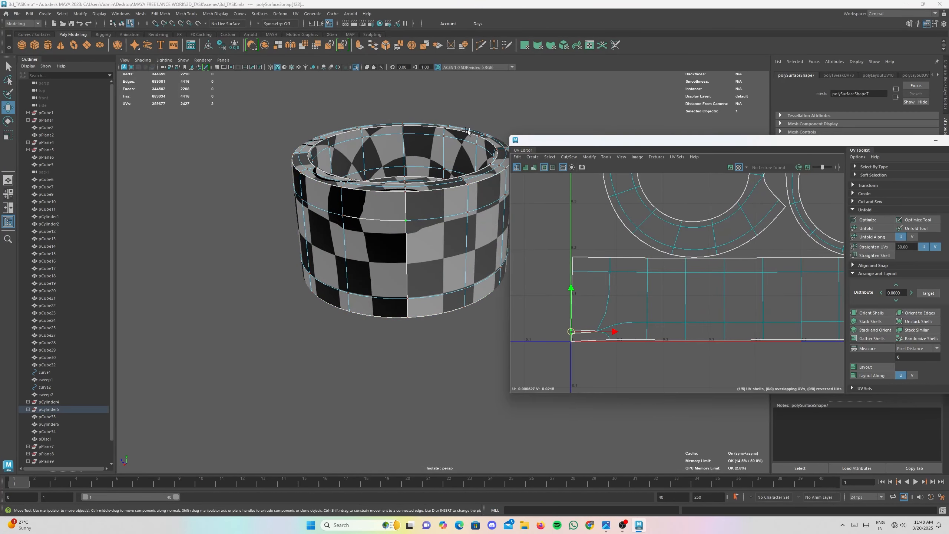
right_click(642, 253)
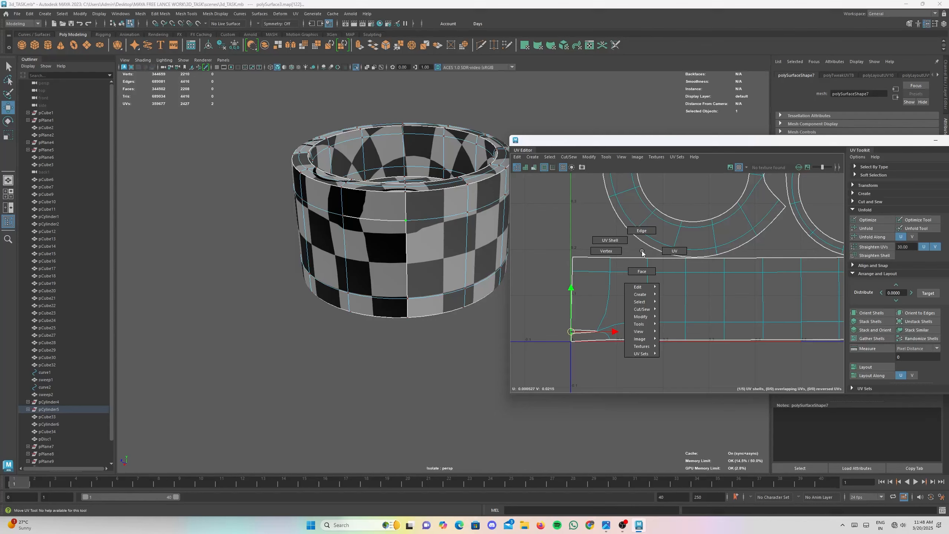
shift+right_click(737, 274)
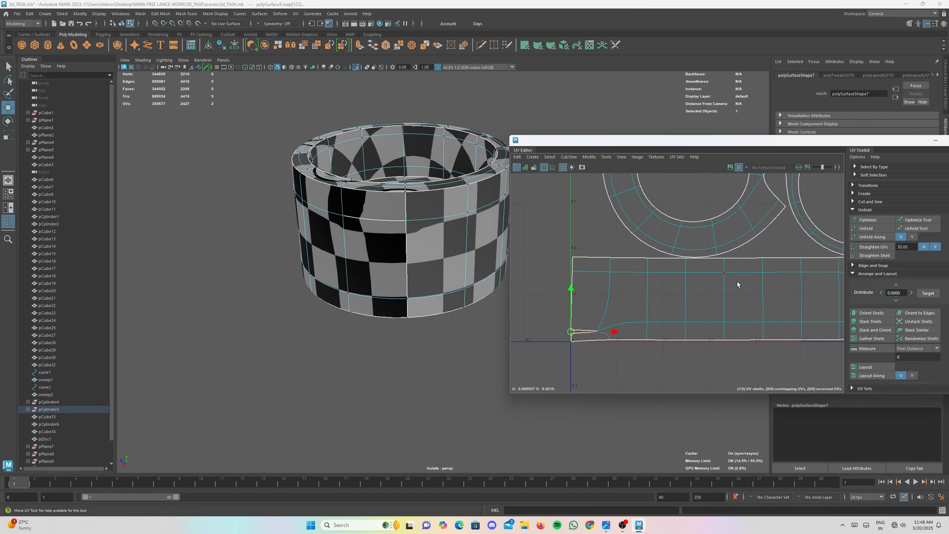
right_click(731, 290)
right_click(679, 248)
- Select the cup's UV shells and delete all of the cup's UVs
scroll(639, 277, down, 8)
right_drag(636, 276, 610, 266)
click(388, 224)
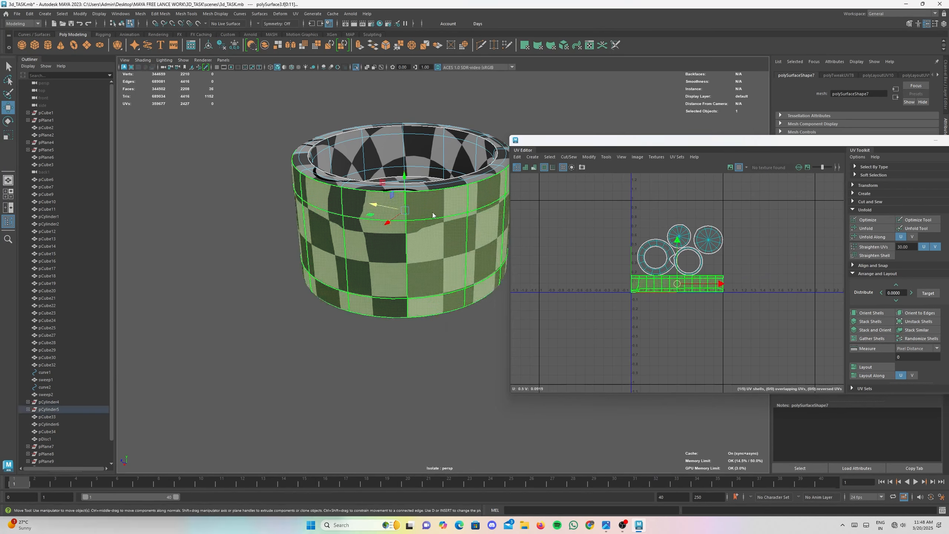
scroll(683, 237, down, 5)
key(Delete)
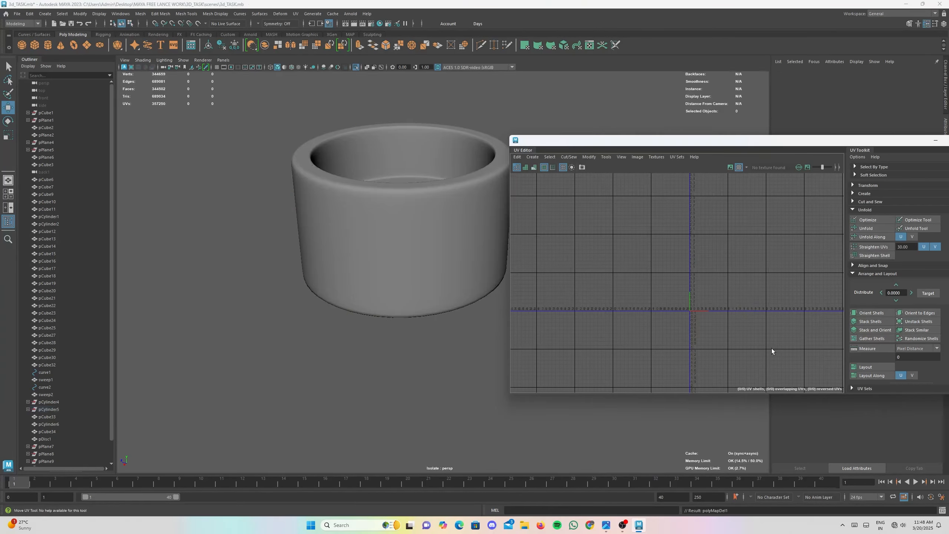
- Select the whole cup and give it fresh UVs with a Camera-based projection from an angled view above
click(425, 230)
alt+right_drag(425, 230, 356, 261)
alt+drag(356, 261, 355, 276)
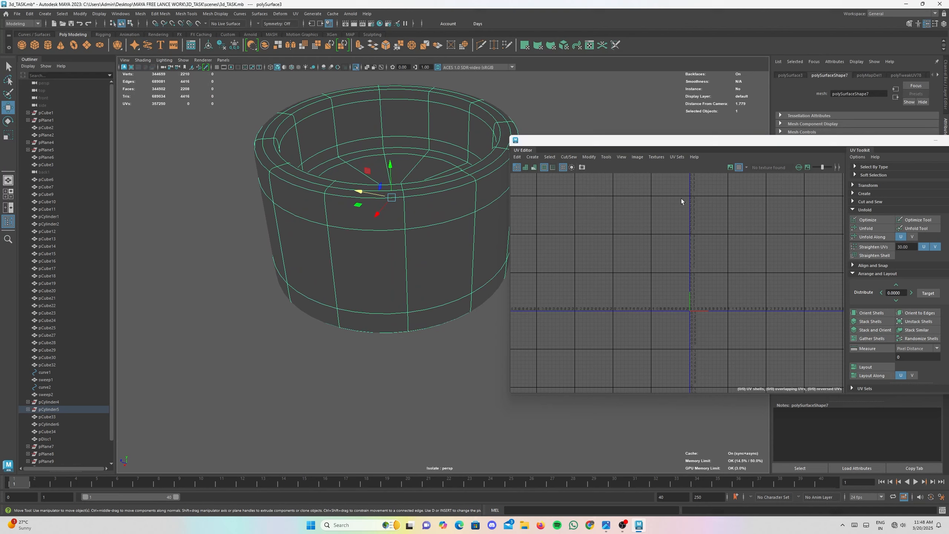
scroll(296, 230, down, 3)
alt+drag(285, 240, 309, 225)
scroll(342, 268, up, 3)
alt+middle_drag(342, 268, 335, 283)
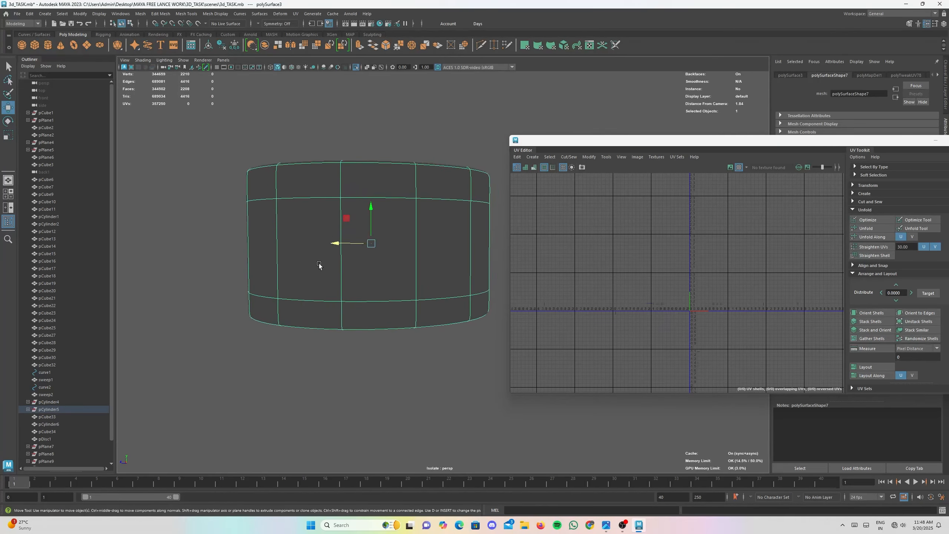
alt+drag(320, 258, 305, 267)
scroll(391, 239, down, 4)
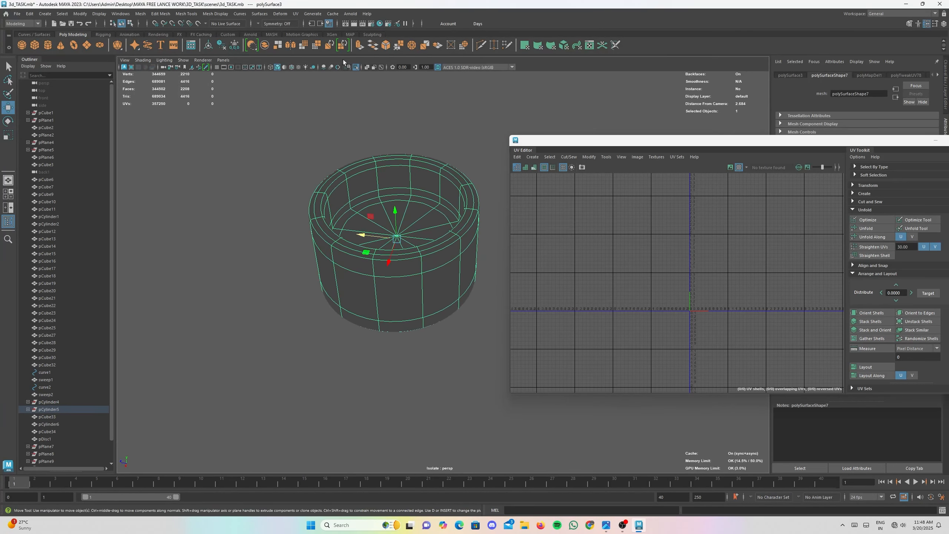
click(295, 13)
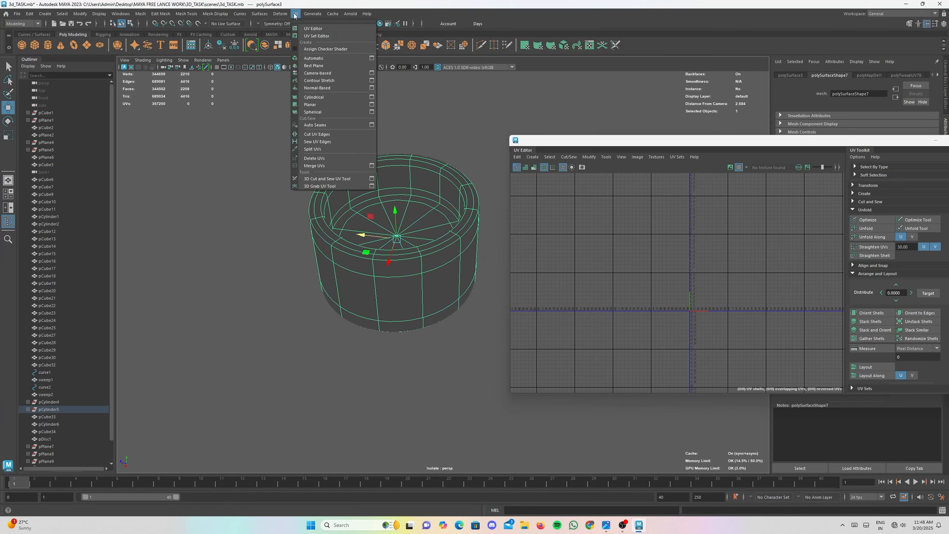
click(323, 73)
- Select the two edge loops along the inner and outer edges of the cup's rim as seams
scroll(360, 193, up, 4)
alt+drag(346, 290, 381, 235)
click(432, 452)
scroll(425, 256, up, 4)
alt+middle_drag(381, 236, 392, 233)
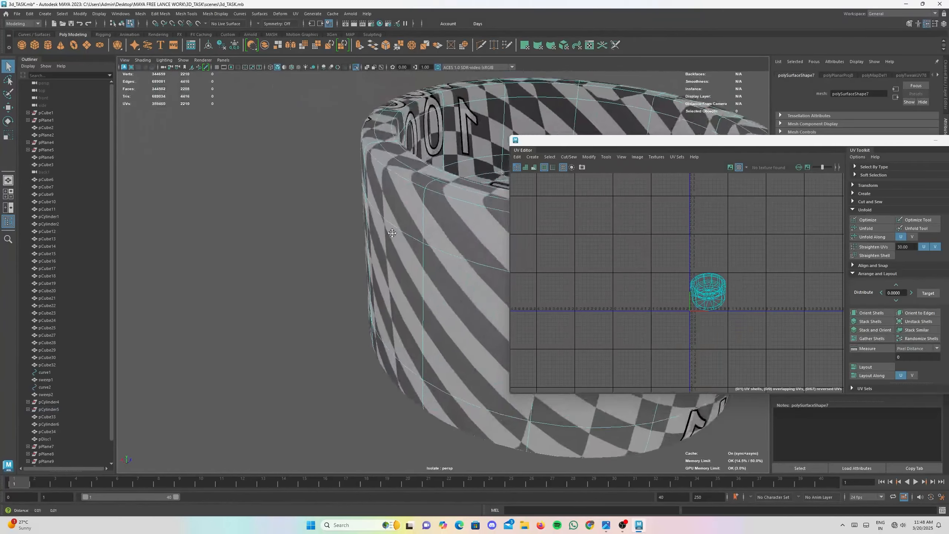
alt+drag(392, 233, 315, 201)
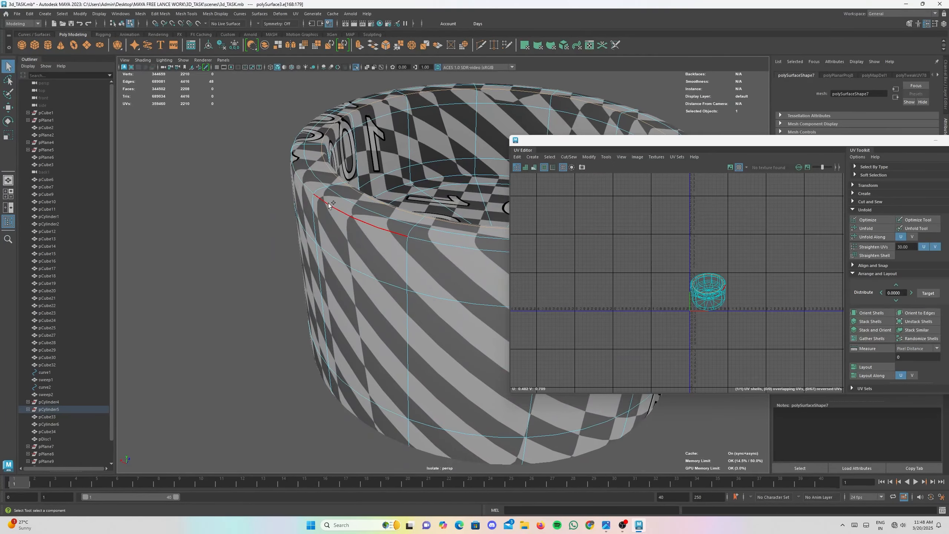
alt+drag(319, 242, 382, 203)
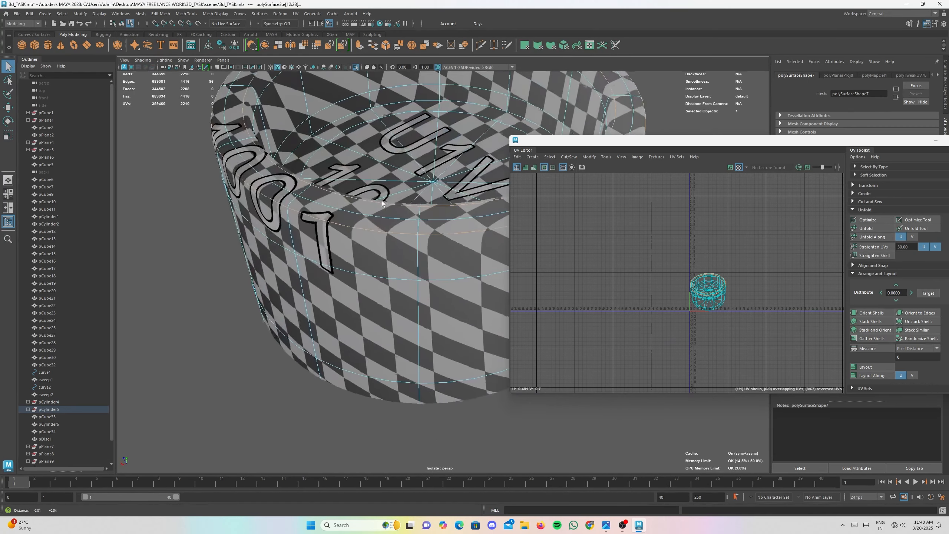
- Add the vertical edge line down the cup's outer wall and the loop around its base to the seam selection
shift+double_click(423, 263)
alt+drag(423, 263, 423, 317)
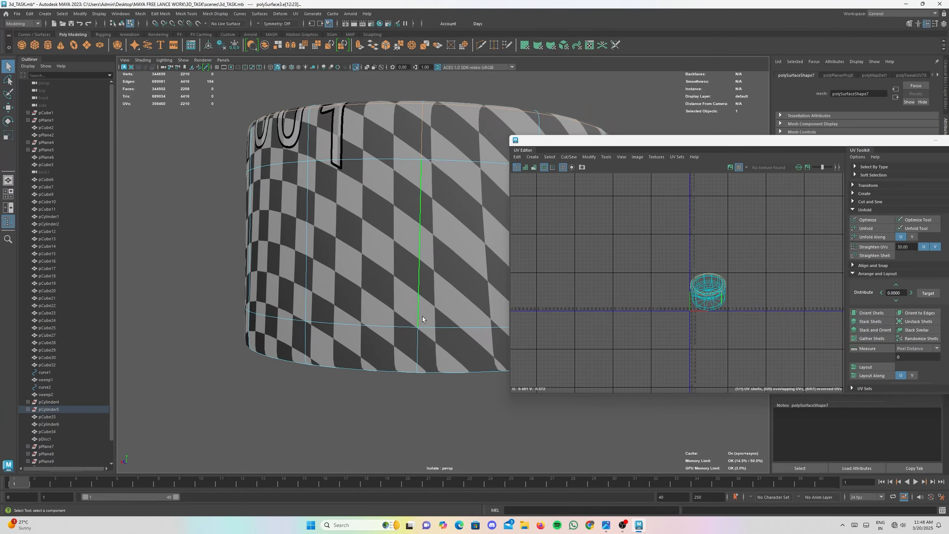
alt+drag(420, 354, 566, 233)
shift+double_click(431, 327)
scroll(393, 286, up, 5)
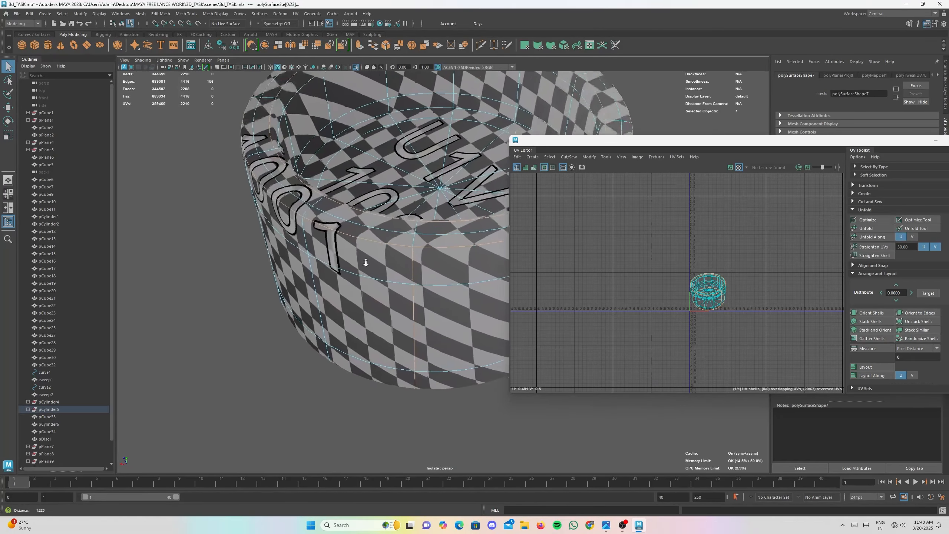
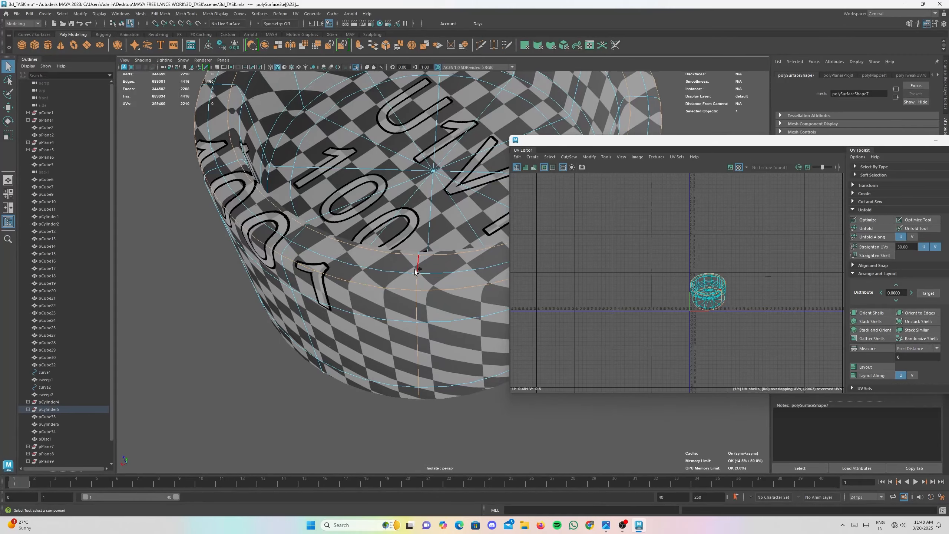
- Add the inner wall's vertical edges and the inner floor's loop to the seams, and cut the UVs along them
alt+drag(458, 303, 337, 193)
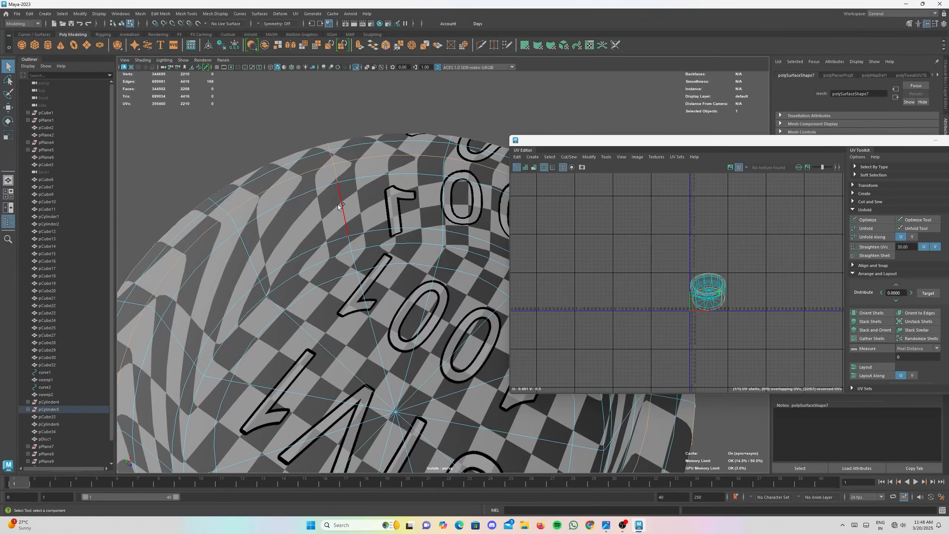
shift+click(348, 241)
alt+drag(355, 260, 460, 185)
click(570, 158)
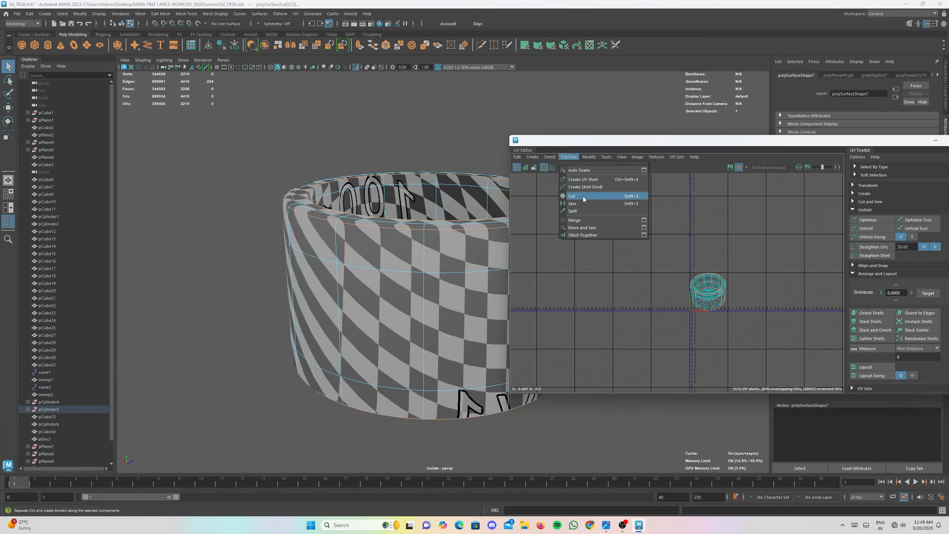
click(583, 196)
- Select all of the cup's UV shells and unfold them
key(w)
drag(754, 335, 664, 236)
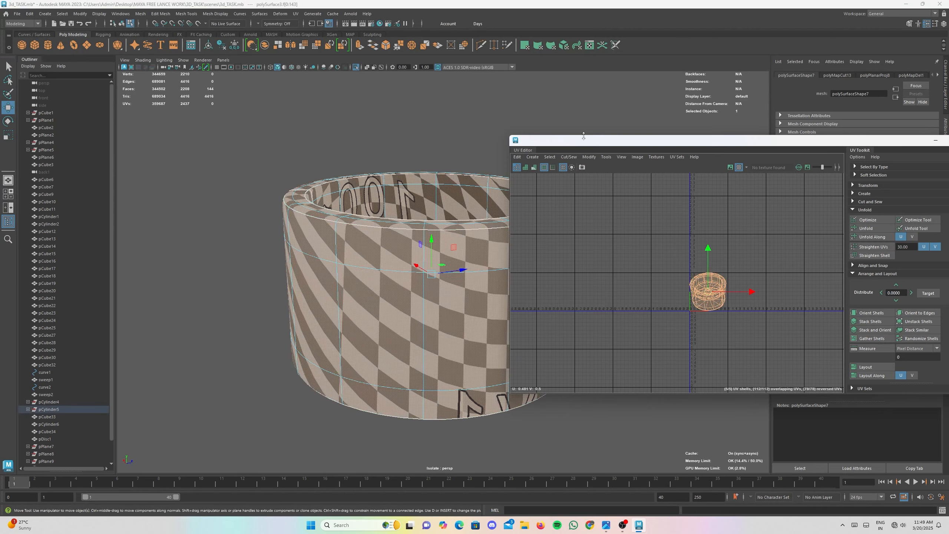
click(590, 158)
click(615, 390)
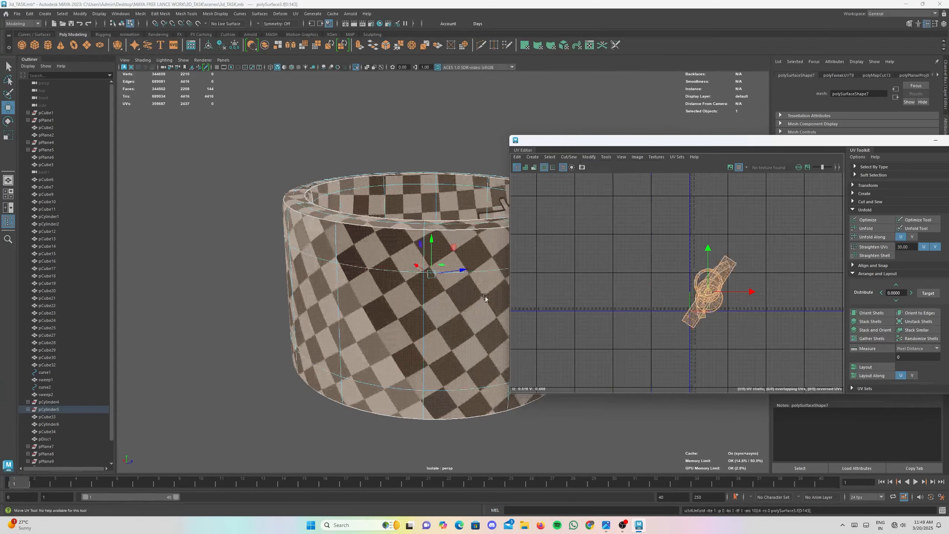
alt+drag(484, 297, 495, 245)
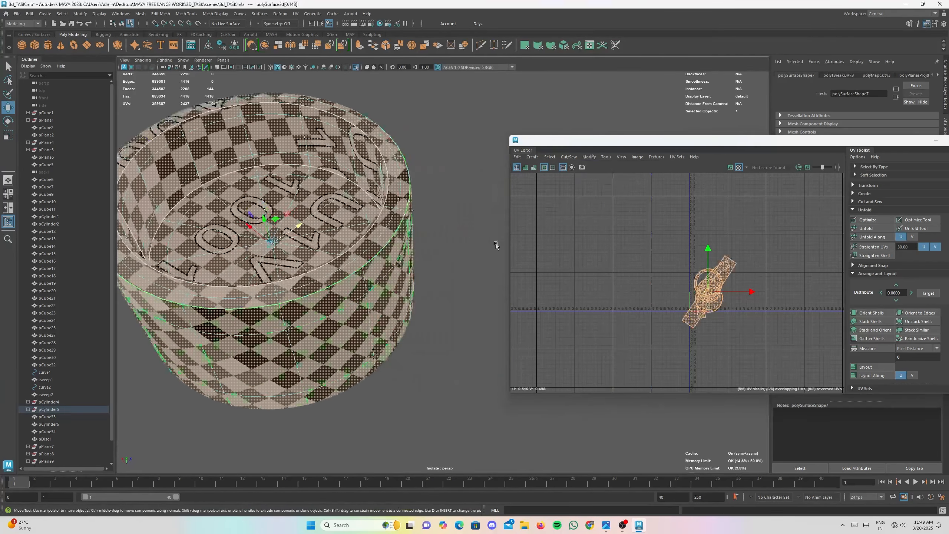
- Optimize the cup's unfolded shells, orient them, and lay them out in the UV space
click(865, 220)
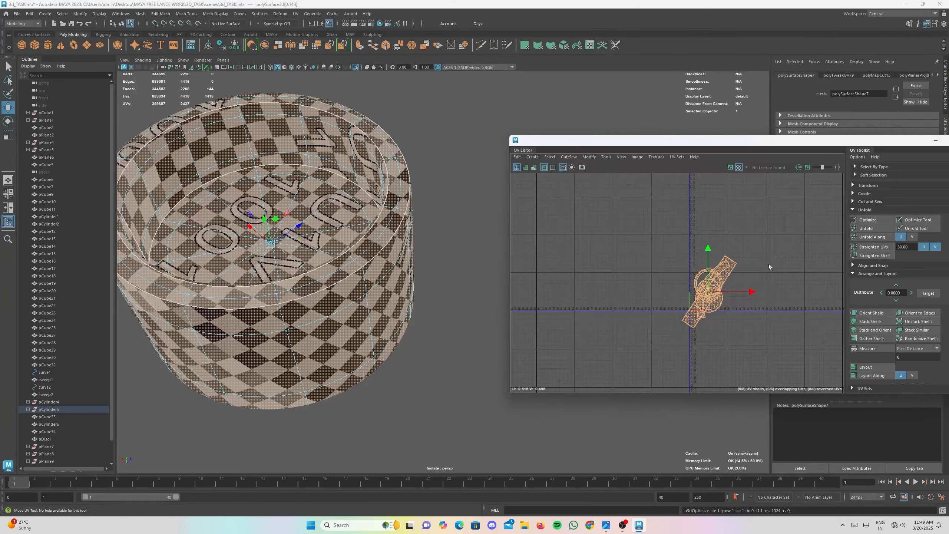
click(871, 313)
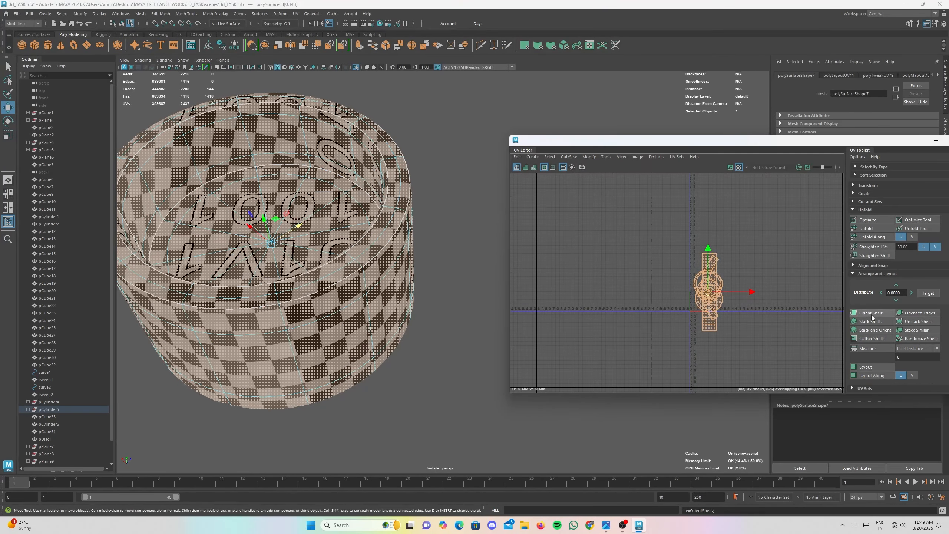
click(872, 368)
alt+drag(362, 227, 601, 273)
scroll(601, 273, up, 4)
mouse_move(377, 276)
alt+mouse_down()
mouse_move(381, 221)
mouse_move(373, 227)
mouse_move(382, 272)
mouse_move(413, 274)
mouse_move(362, 276)
alt+mouse_up()
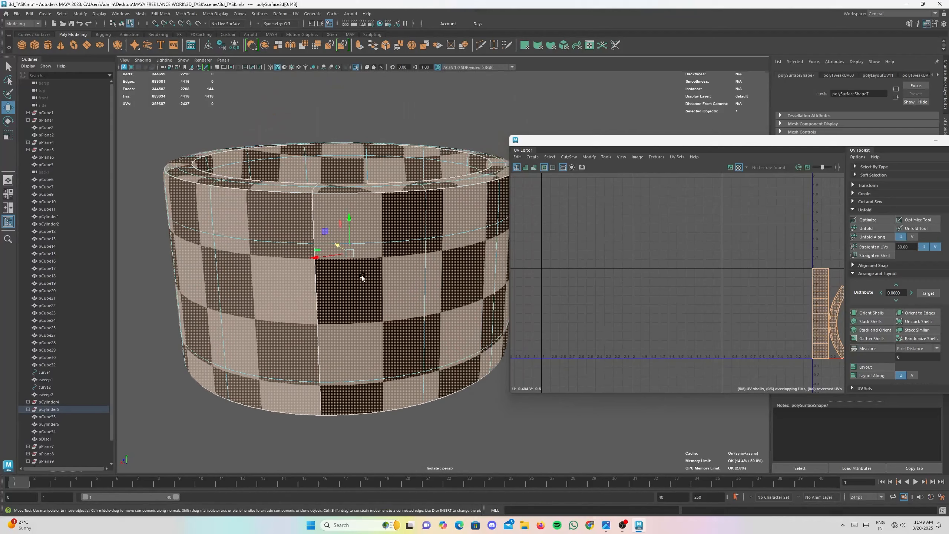
- Examine the packed cup shells in an enlarged UV Editor and expand the Transform settings down to the texel density options
scroll(654, 271, down, 4)
alt+middle_drag(734, 268, 701, 268)
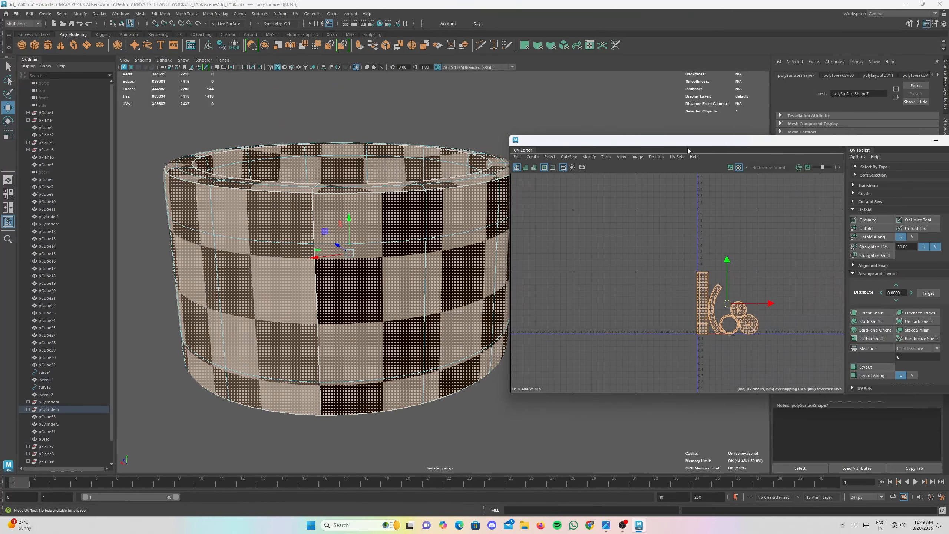
drag(535, 145, 323, 122)
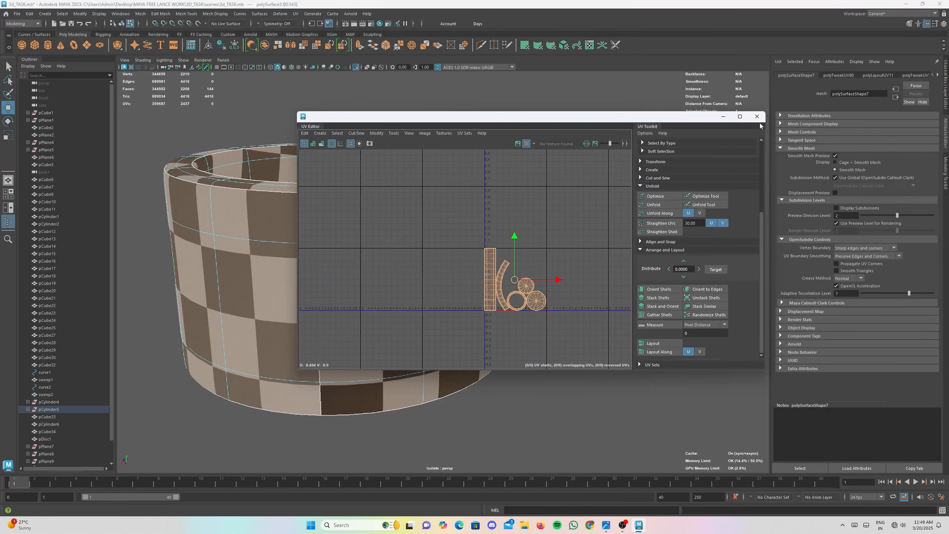
click(746, 117)
scroll(618, 230, down, 2)
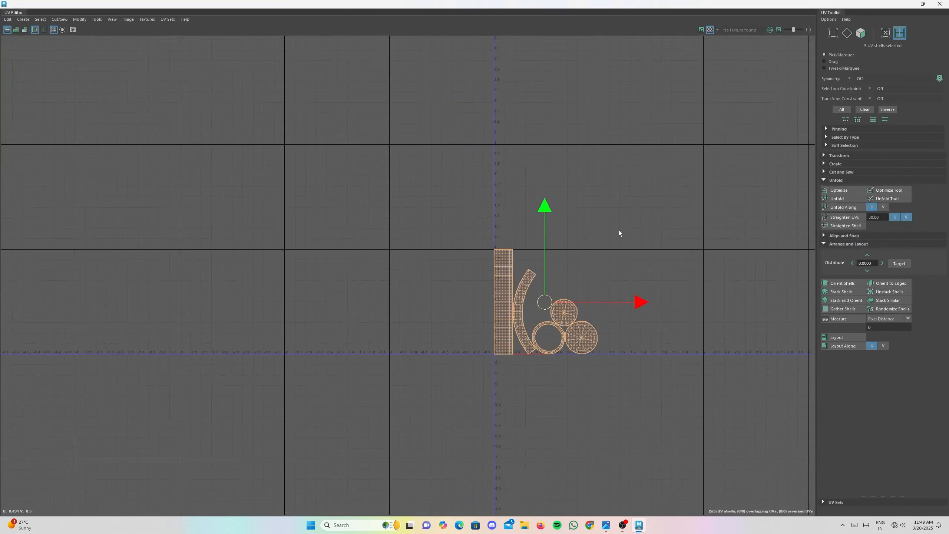
scroll(615, 228, up, 4)
alt+middle_drag(612, 225, 606, 218)
click(823, 156)
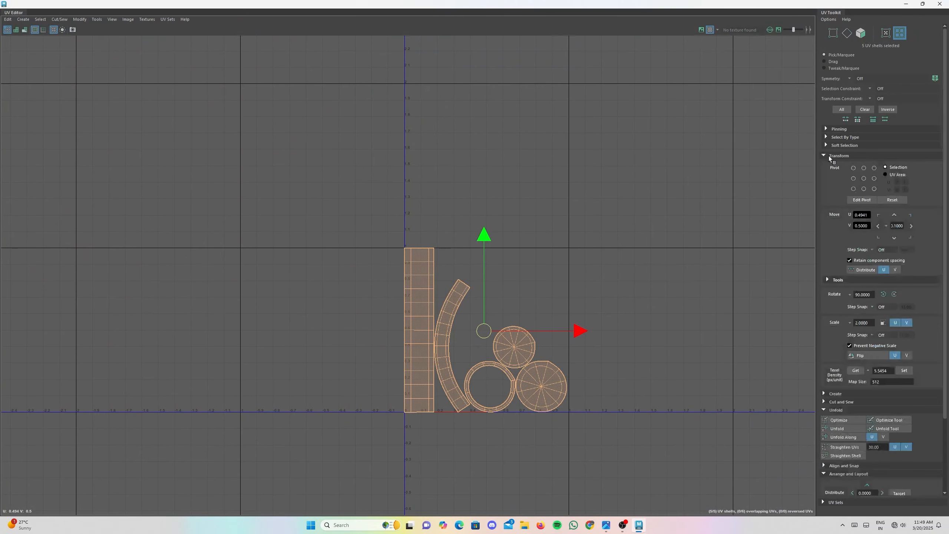
scroll(845, 217, down, 2)
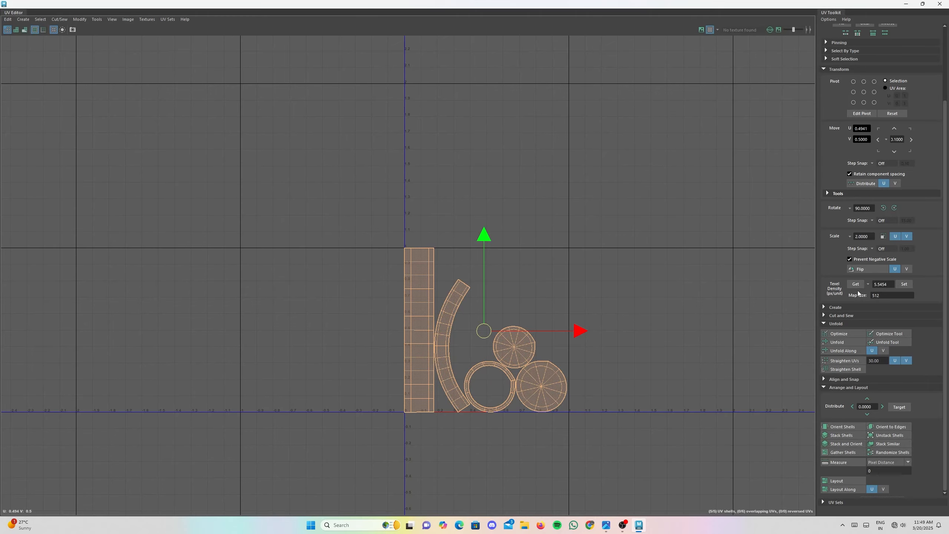
click(923, 5)
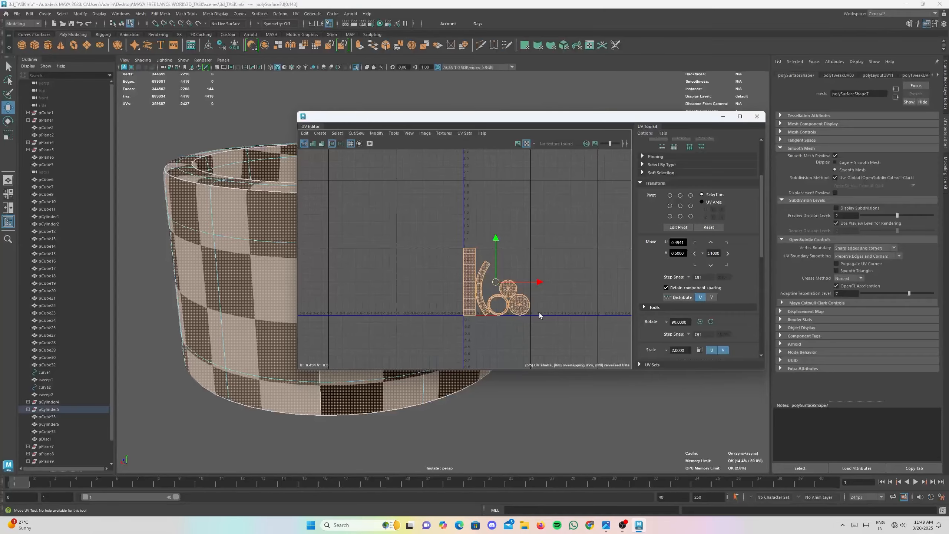
- Scale the cup's bottom disc shell to about twice its size and move it clear of the other shells
scroll(539, 315, up, 3)
click(529, 306)
click(482, 304)
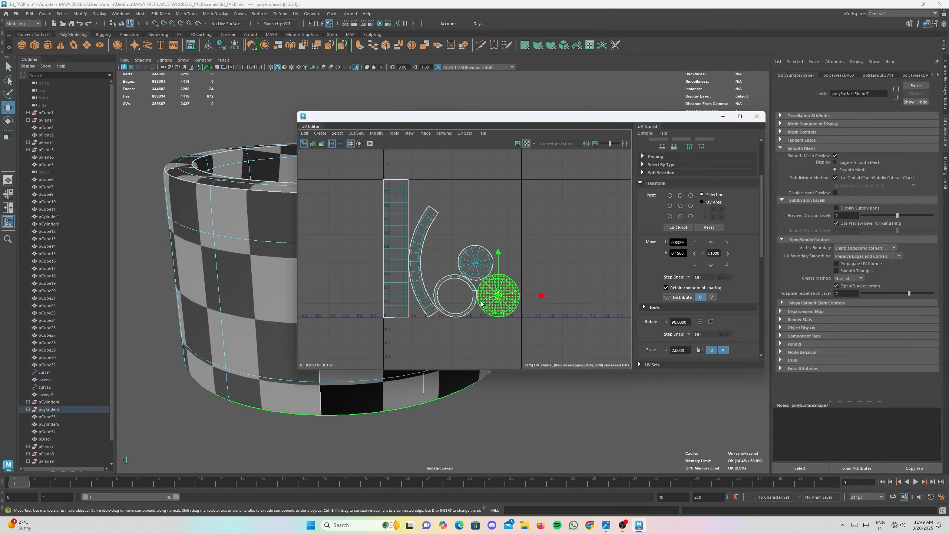
key(r)
drag(492, 300, 543, 261)
key(w)
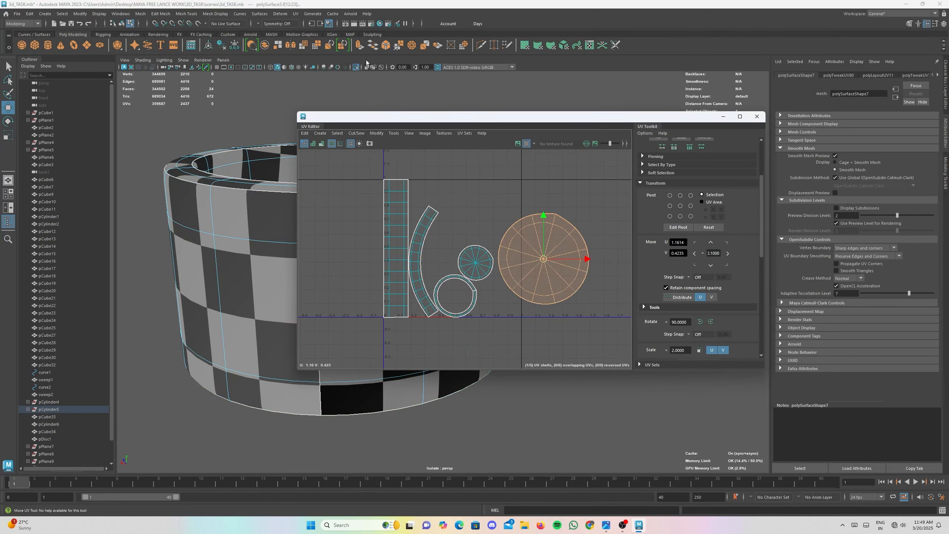
drag(413, 119, 549, 101)
alt+drag(254, 228, 229, 170)
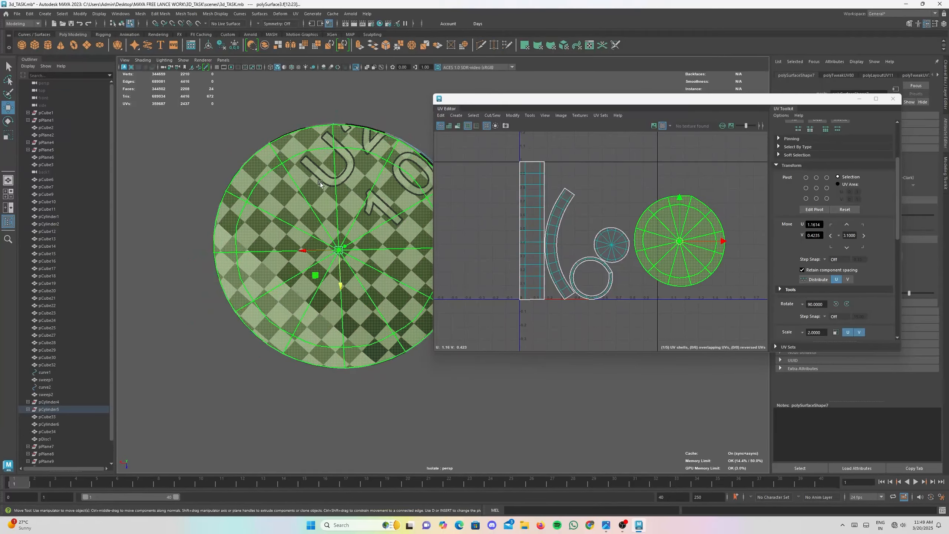
alt+drag(320, 183, 287, 209)
scroll(645, 229, down, 3)
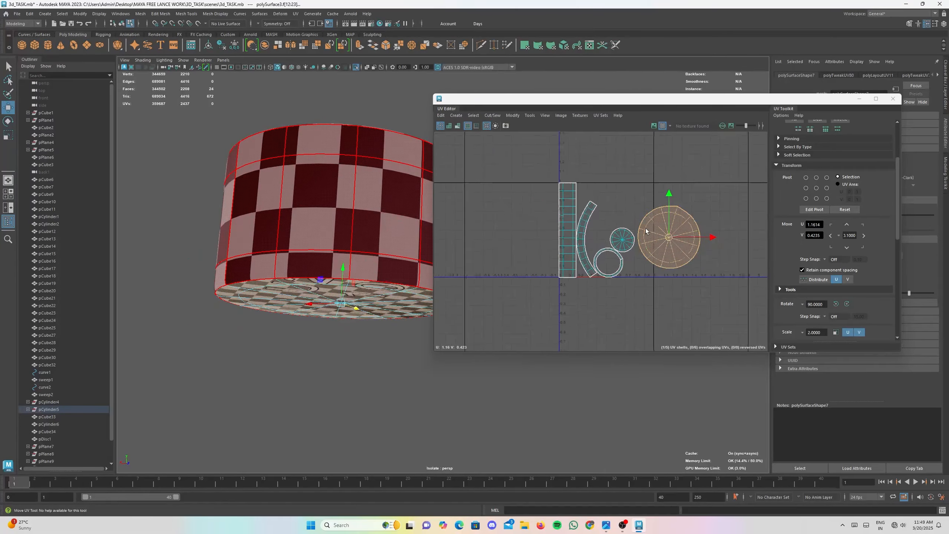
- Select all of the cup's shells, get their texel density, and apply it to even out the checker size
drag(535, 172, 691, 301)
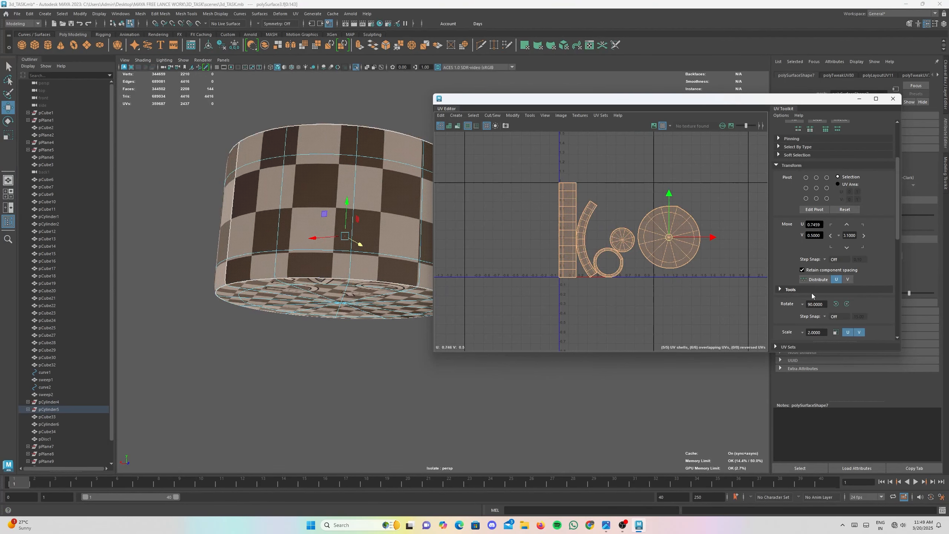
scroll(811, 293, down, 5)
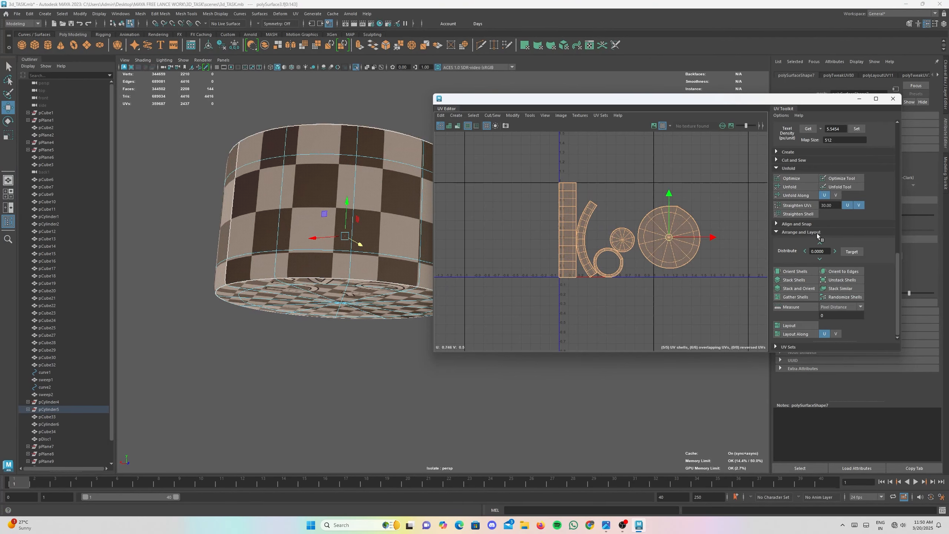
click(807, 129)
click(855, 129)
alt+drag(245, 277, 299, 260)
alt+drag(278, 314, 284, 359)
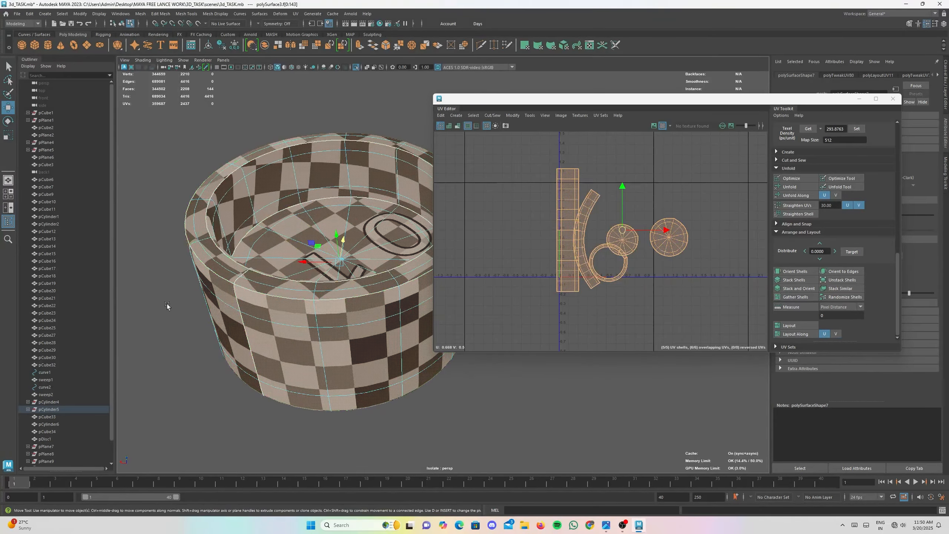
- Undo the texel density change and the bottom disc shell's last move
scroll(507, 238, down, 3)
key(ctrl+z)
key(ctrl+z)
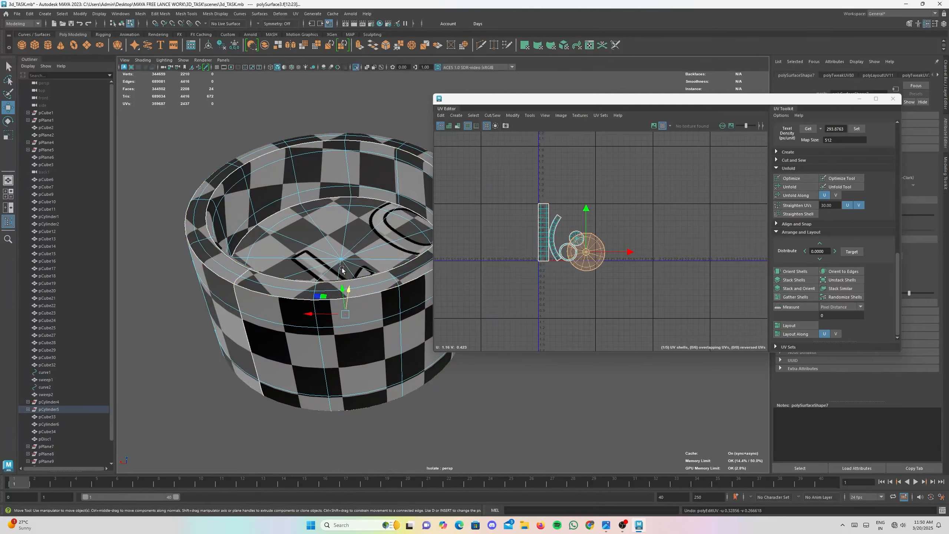
- Return the cup to object mode, minimize the UV Editor, and exit isolation to show the whole model
alt+middle_drag(329, 281, 227, 306)
right_drag(228, 305, 266, 293)
click(360, 181)
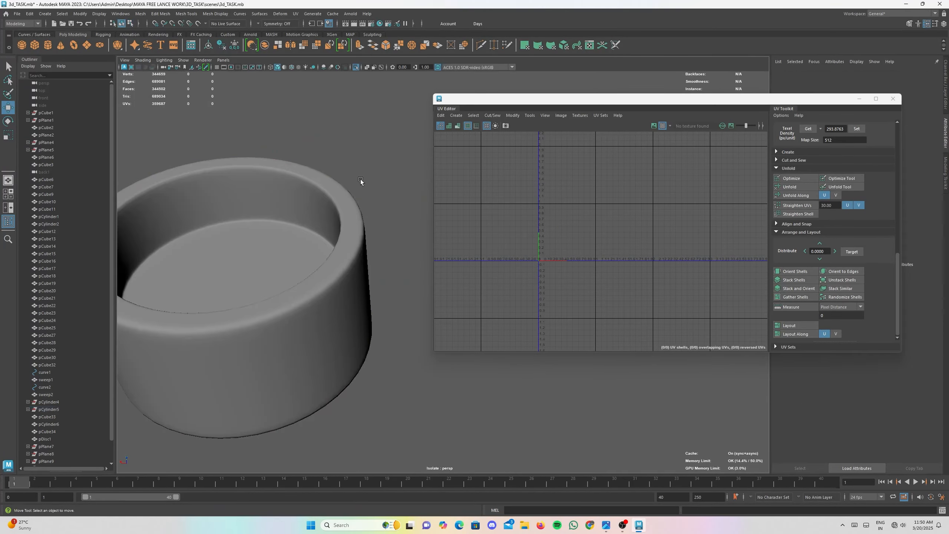
click(866, 99)
key(f)
click(428, 254)
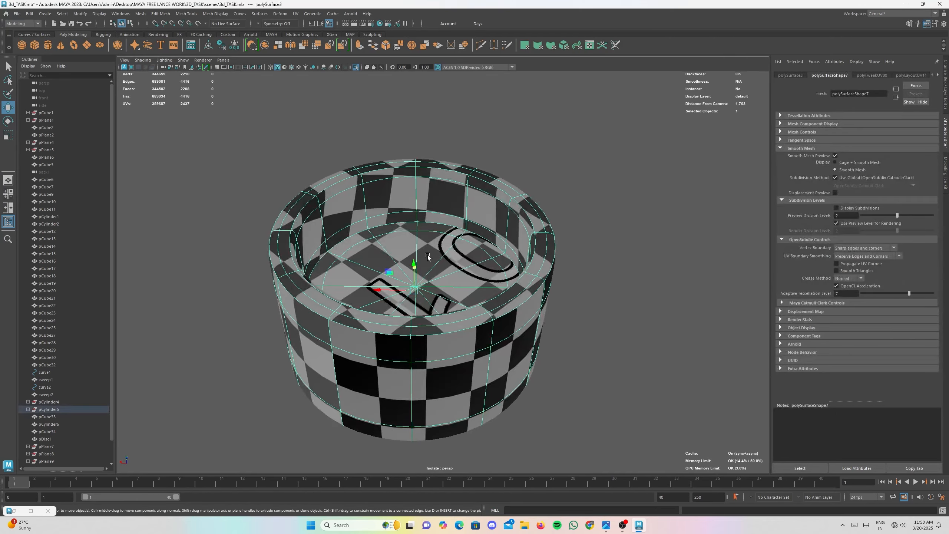
key(ctrl+1)
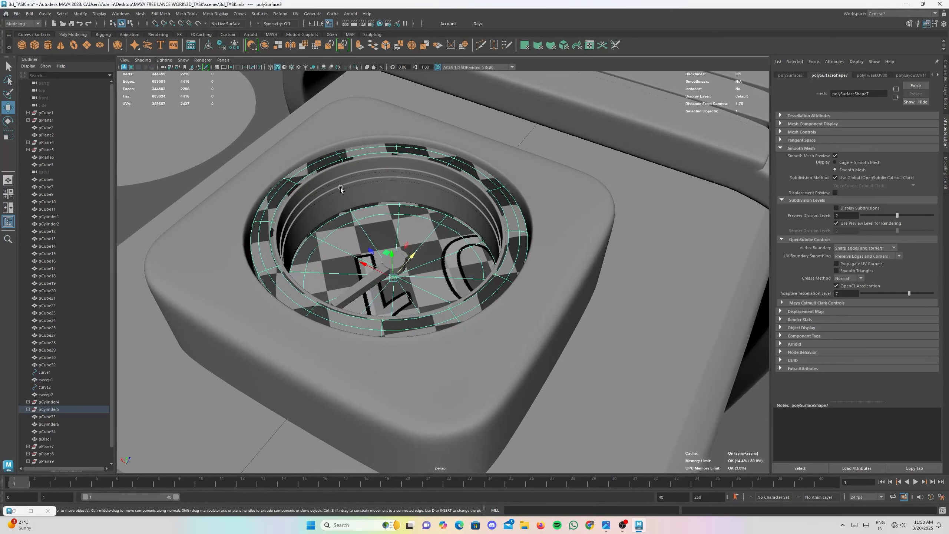
- Select the gauge's inner ring, needle and round needle hub together and isolate them
click(341, 187)
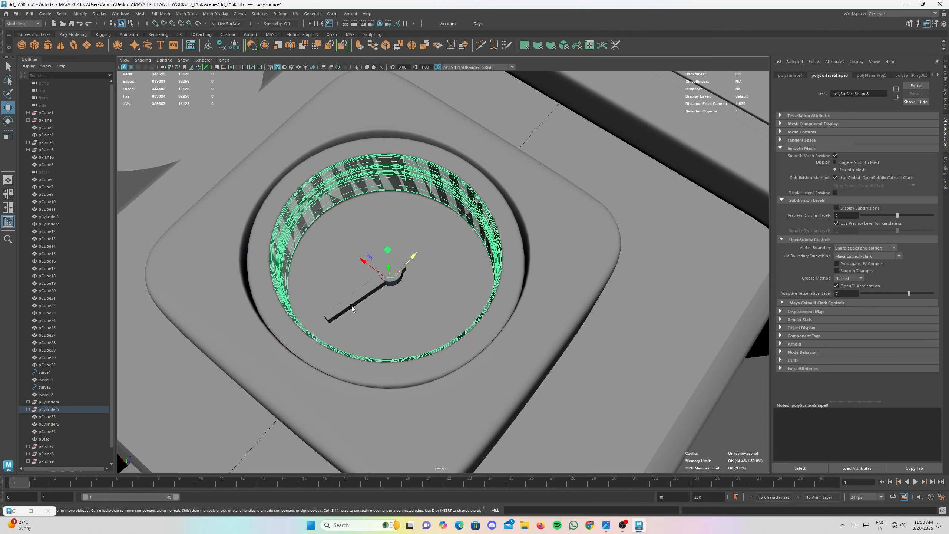
shift+click(371, 294)
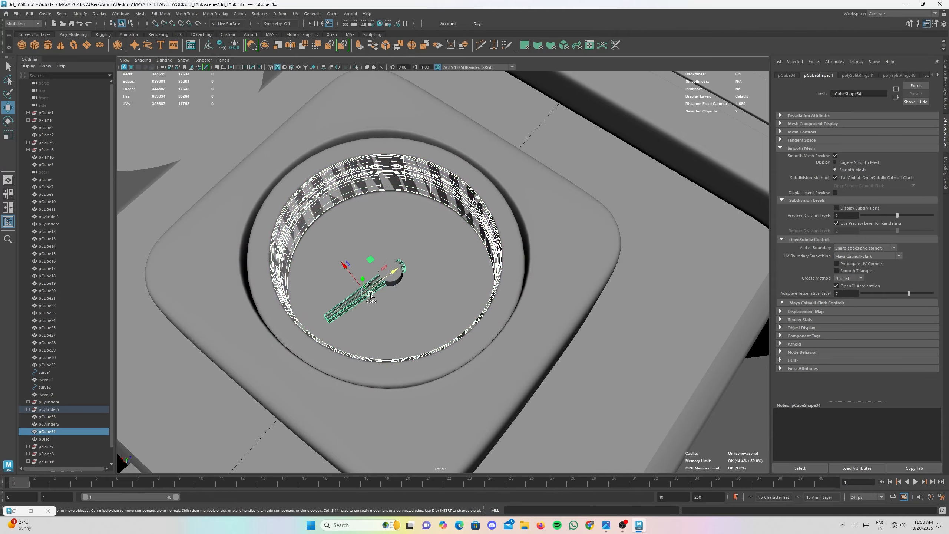
shift+click(396, 280)
key(ctrl+1)
scroll(404, 282, up, 5)
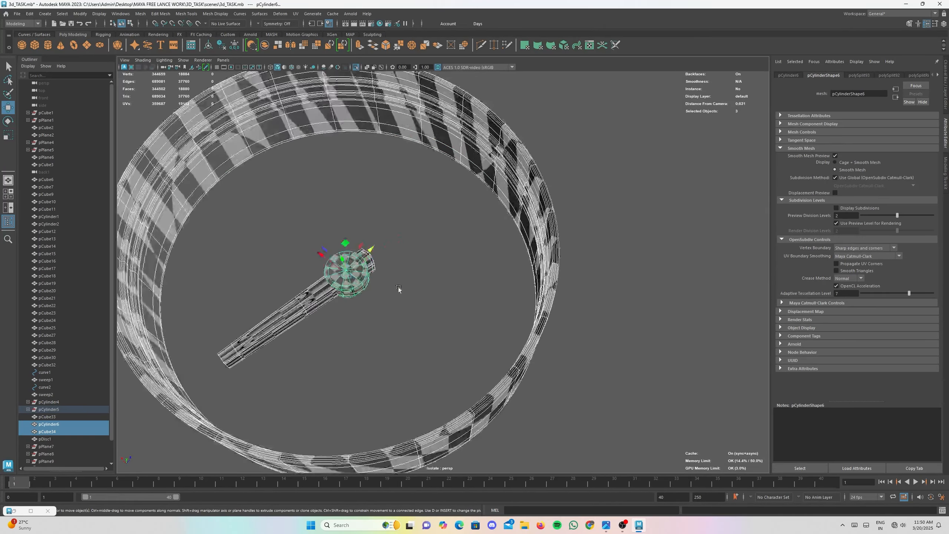
- Face the gauge parts, open the UV Editor and select the ring, needle and hub together
alt+drag(398, 287, 455, 319)
alt+middle_drag(454, 318, 480, 243)
click(504, 267)
alt+drag(505, 268, 455, 229)
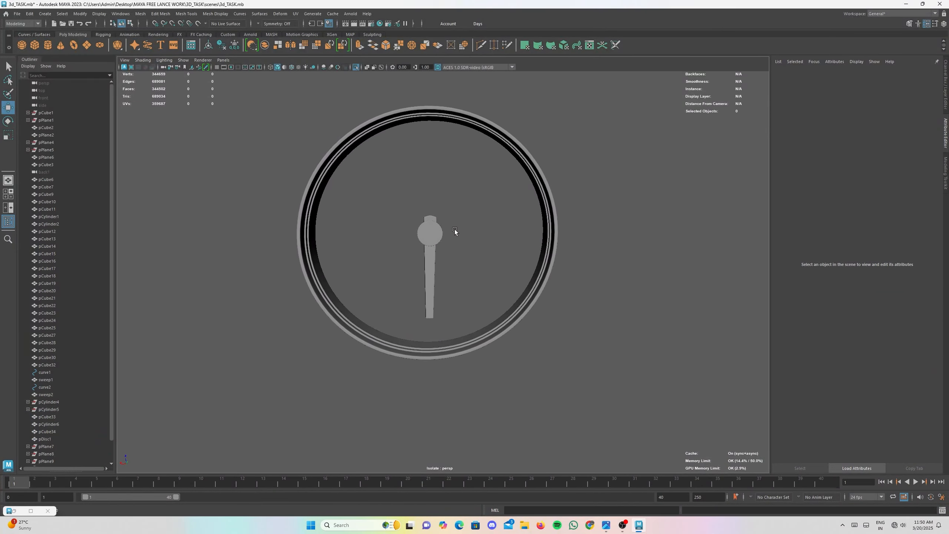
click(301, 15)
click(318, 30)
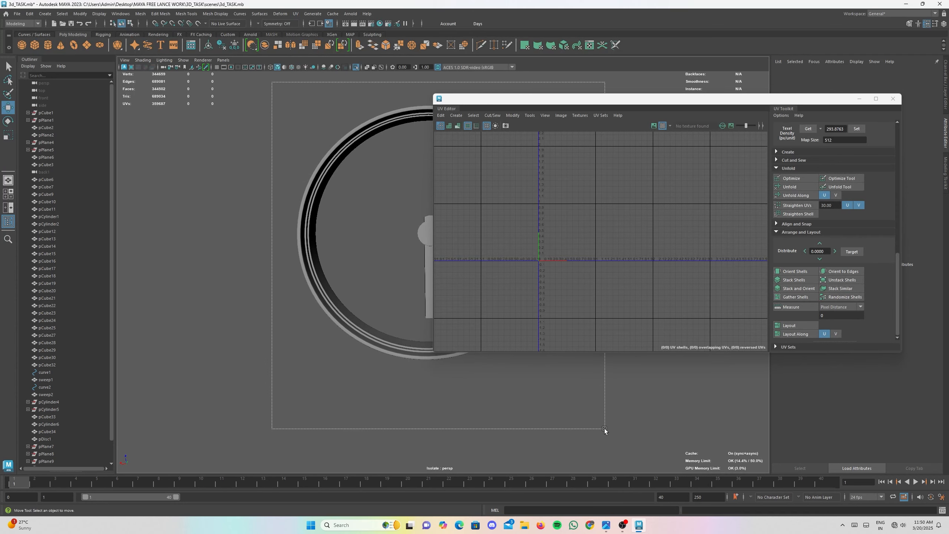
drag(604, 429, 605, 429)
- Apply a camera-based UV projection to the selected ring, needle and hub
alt+middle_drag(362, 186, 257, 196)
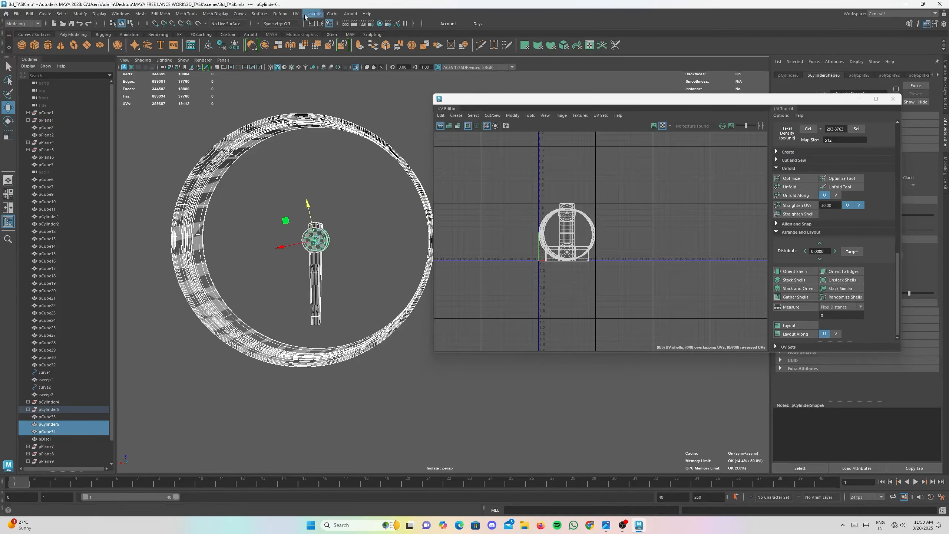
click(279, 14)
mouse_move(295, 14)
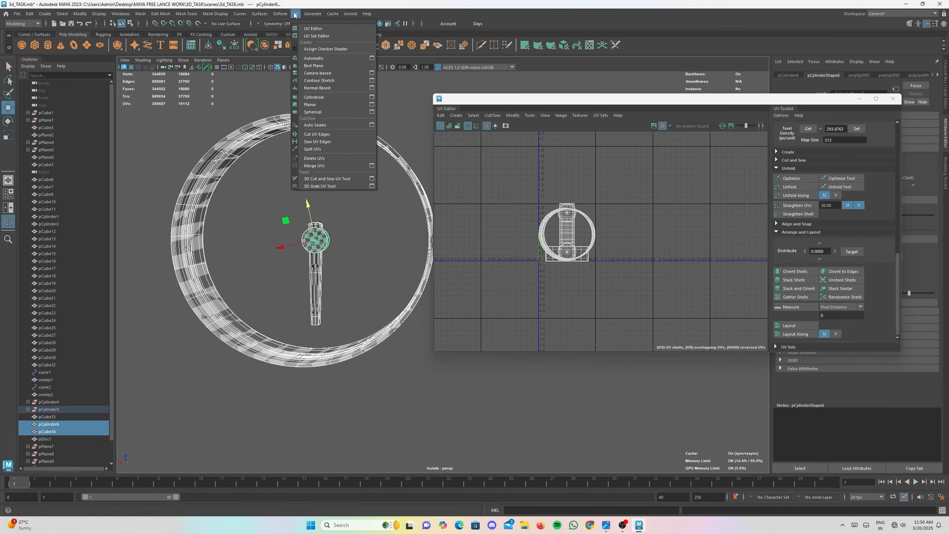
click(307, 66)
alt+drag(322, 144, 338, 190)
scroll(289, 151, up, 3)
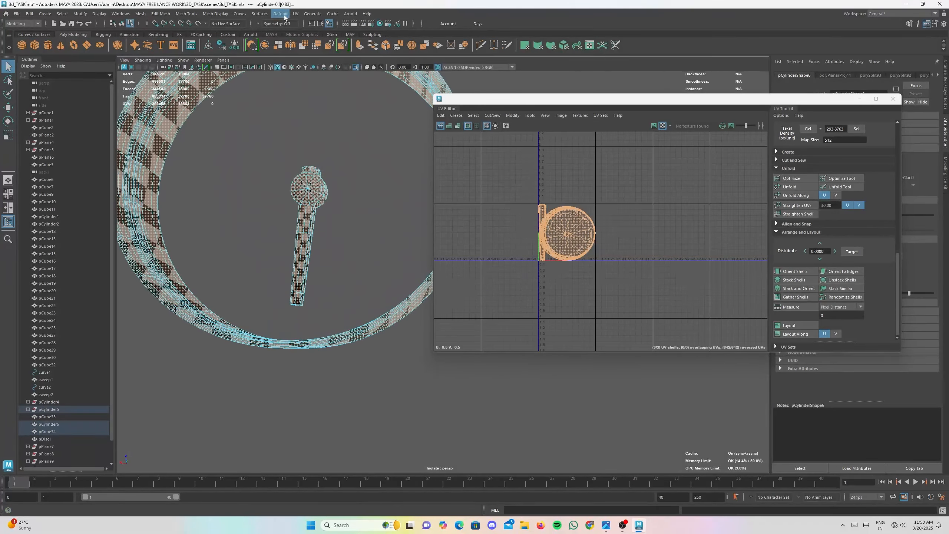
click(295, 13)
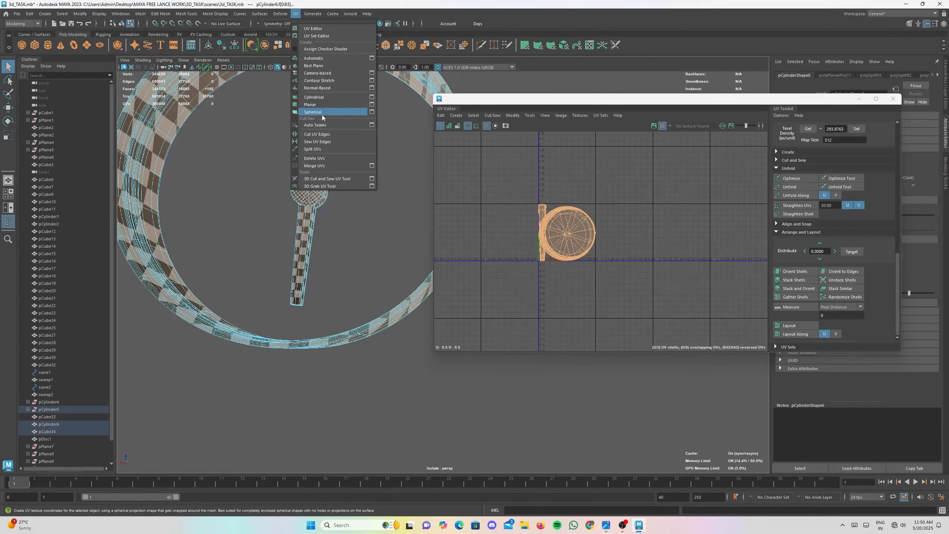
click(362, 241)
- Switch to edge selection and select the edge loop around the ring's outer wall at its upper rim
alt+drag(363, 206, 297, 196)
scroll(313, 204, up, 3)
alt+middle_drag(313, 204, 330, 311)
scroll(320, 246, up, 2)
scroll(324, 335, up, 2)
alt+right_drag(329, 310, 324, 276)
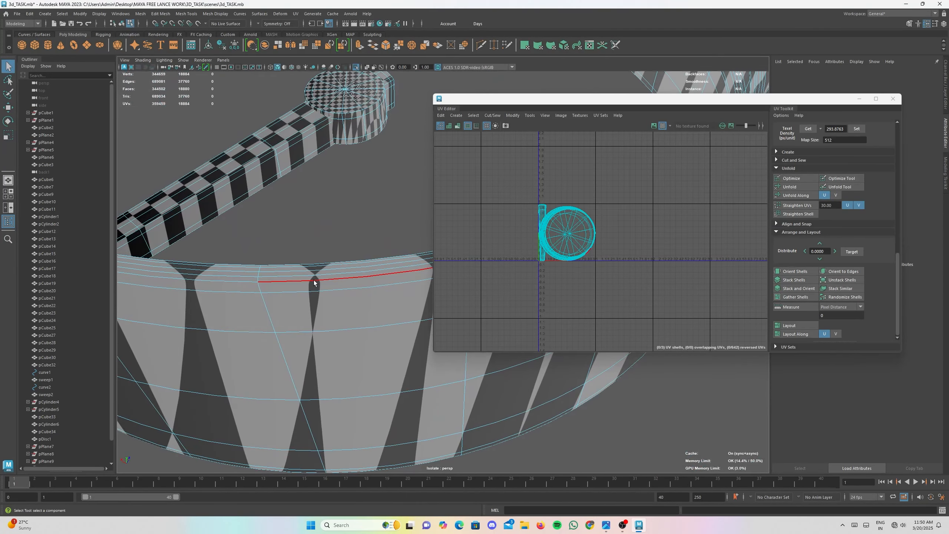
alt+drag(335, 294, 304, 294)
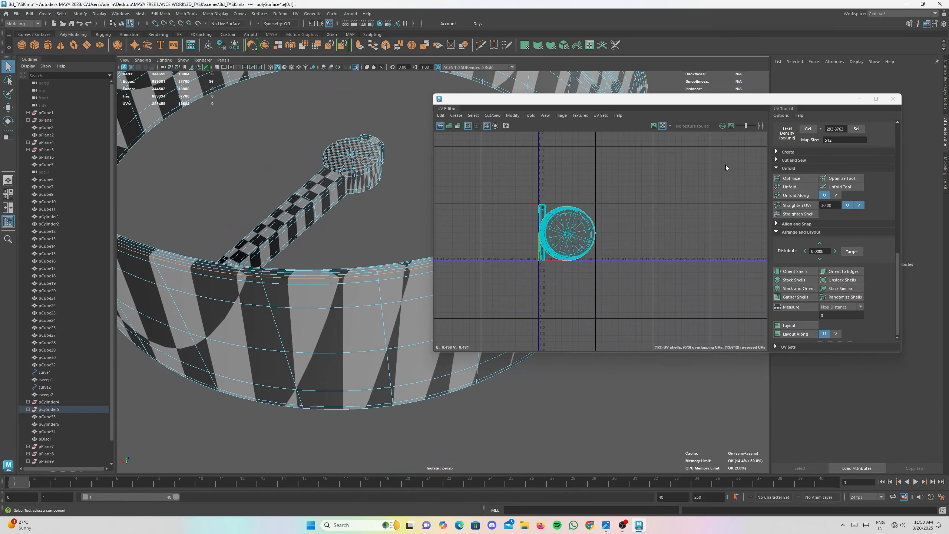
- Turn off the checker display and minimize the UV Editor
alt+drag(233, 230, 285, 231)
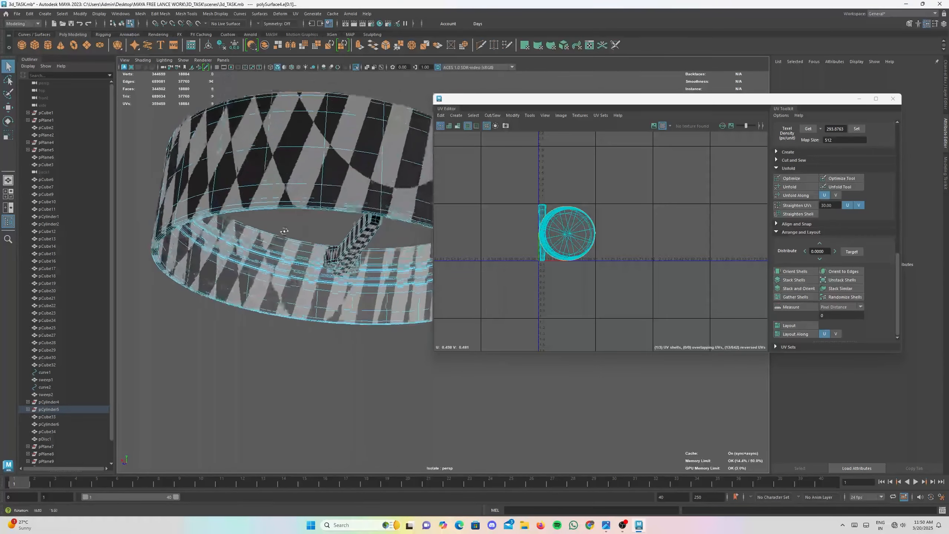
click(663, 126)
click(853, 100)
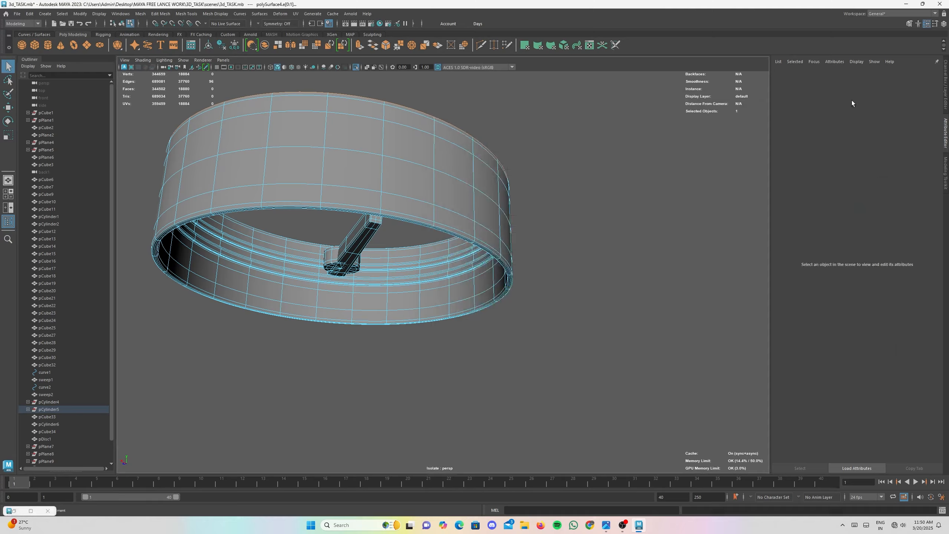
- Add the edge loop along the opposite rim of the ring's outer wall to the selection
scroll(262, 325, up, 3)
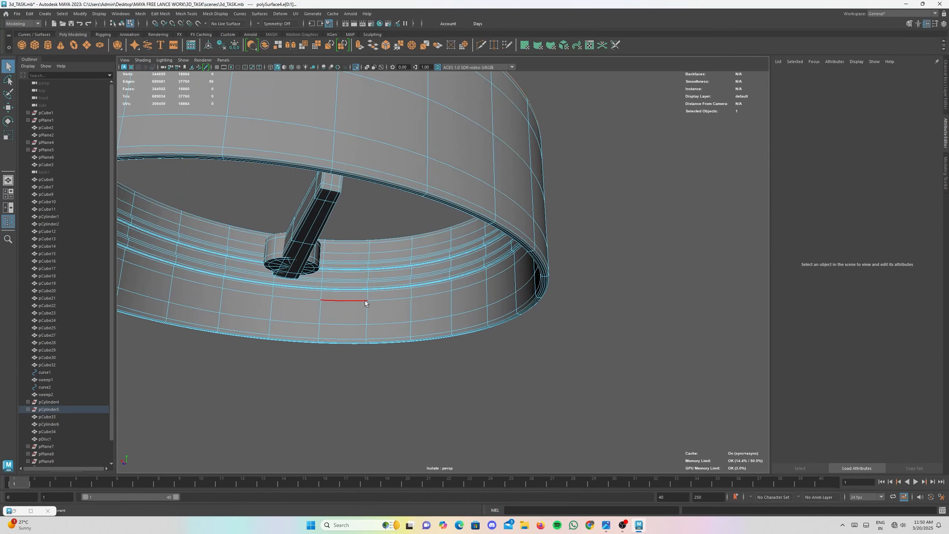
alt+drag(411, 190, 386, 144)
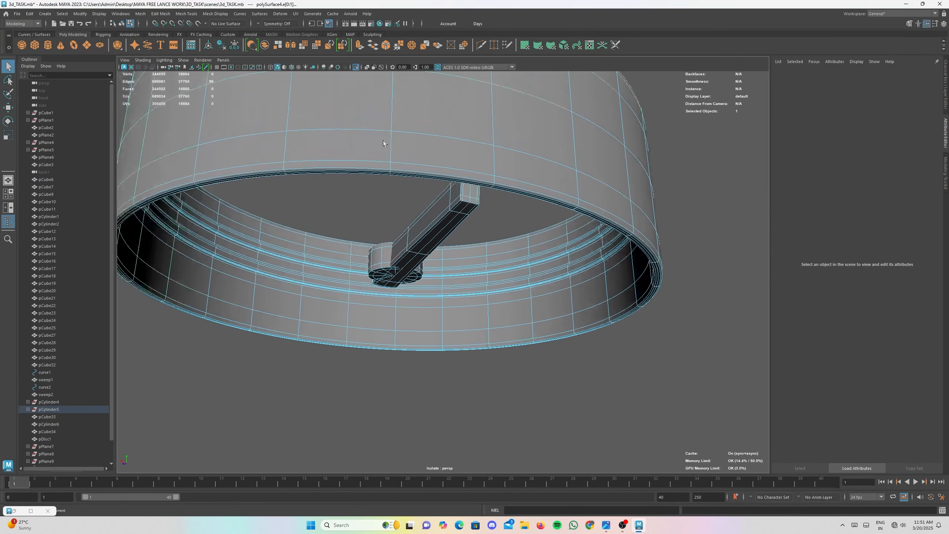
scroll(414, 144, up, 5)
scroll(451, 159, down, 4)
alt+middle_drag(451, 159, 437, 220)
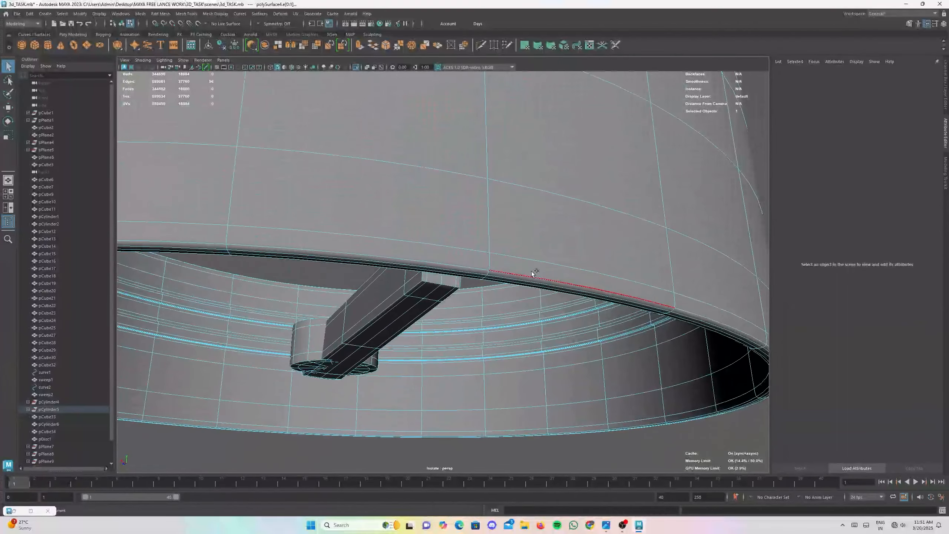
scroll(586, 261, down, 6)
- Add the edge loops at both rims of the ring's inner wall to the selection
alt+drag(504, 221, 446, 292)
scroll(311, 202, up, 2)
scroll(311, 202, up, 2)
alt+middle_drag(310, 203, 387, 299)
scroll(390, 238, up, 5)
scroll(407, 213, down, 2)
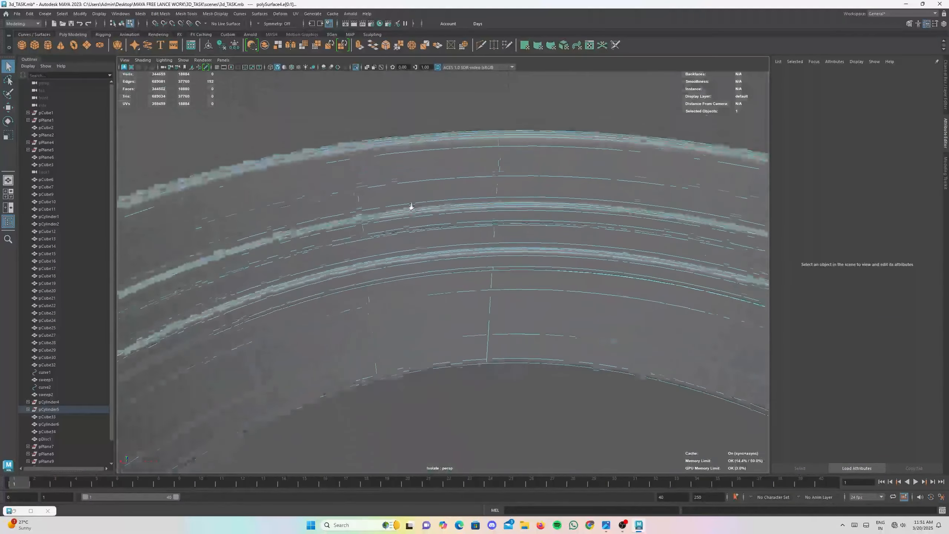
alt+middle_drag(411, 208, 413, 240)
scroll(414, 242, up, 2)
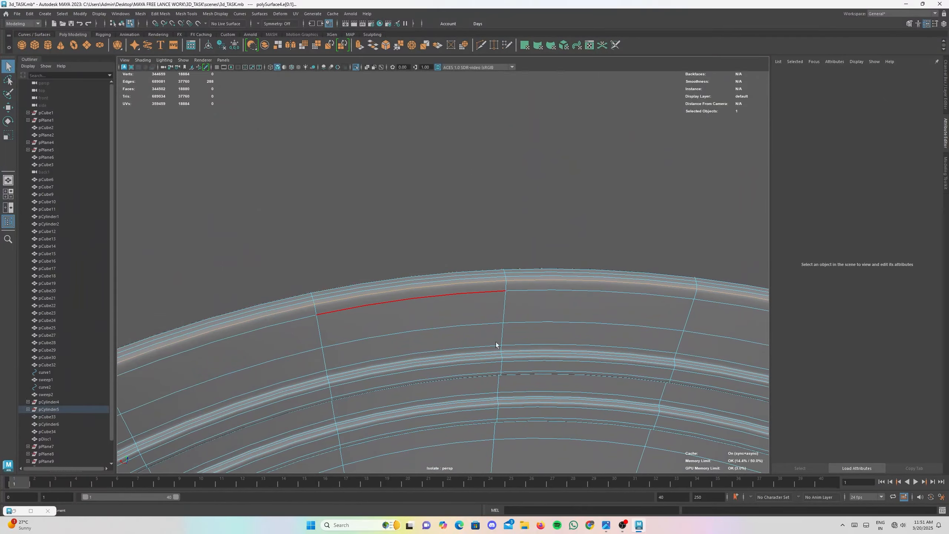
alt+middle_drag(502, 463, 545, 125)
shift+double_click(430, 200)
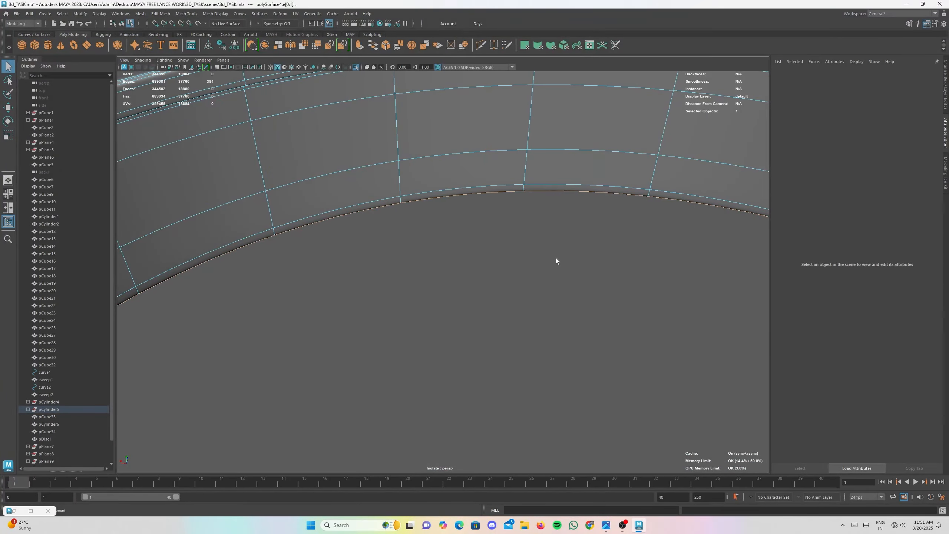
- Add the column of edges crossing the ring's inner wall between its two rim loops to the selection
scroll(556, 258, down, 8)
alt+drag(374, 258, 281, 250)
scroll(295, 263, up, 3)
scroll(352, 273, up, 1)
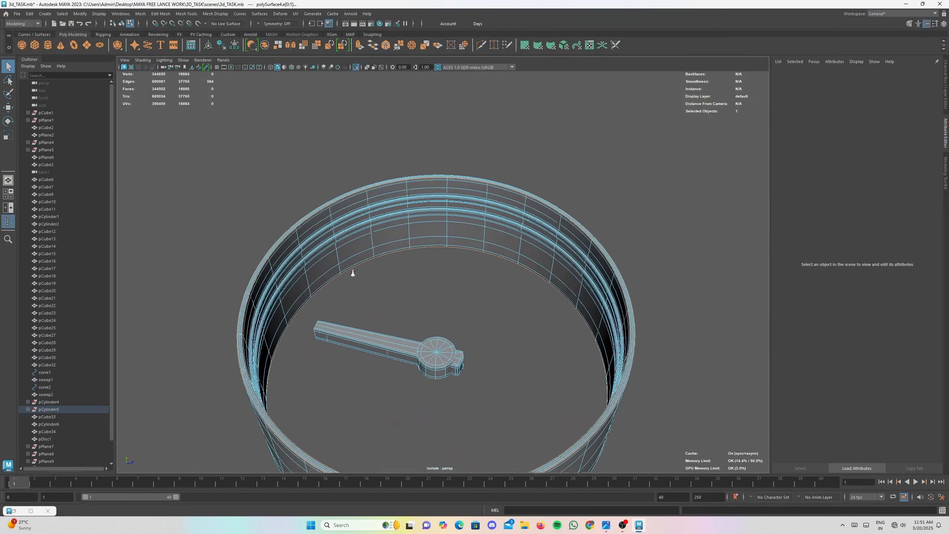
alt+drag(352, 274, 278, 271)
scroll(381, 205, up, 3)
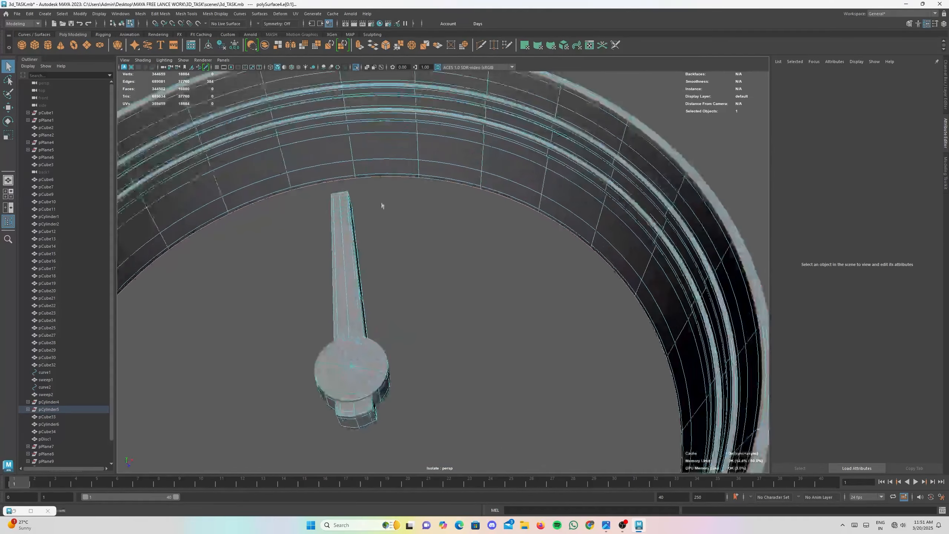
alt+middle_drag(382, 206, 429, 351)
scroll(396, 281, up, 4)
alt+drag(396, 280, 441, 240)
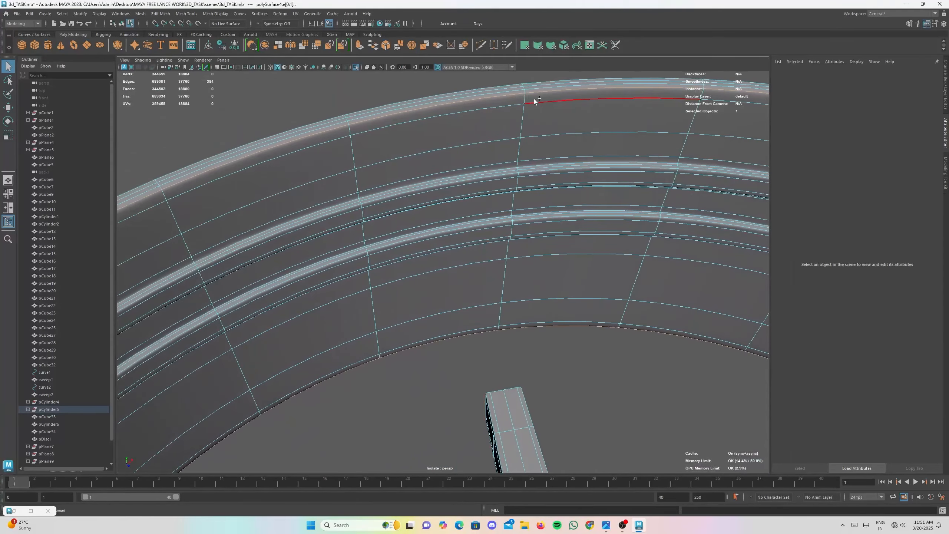
shift+click(523, 115)
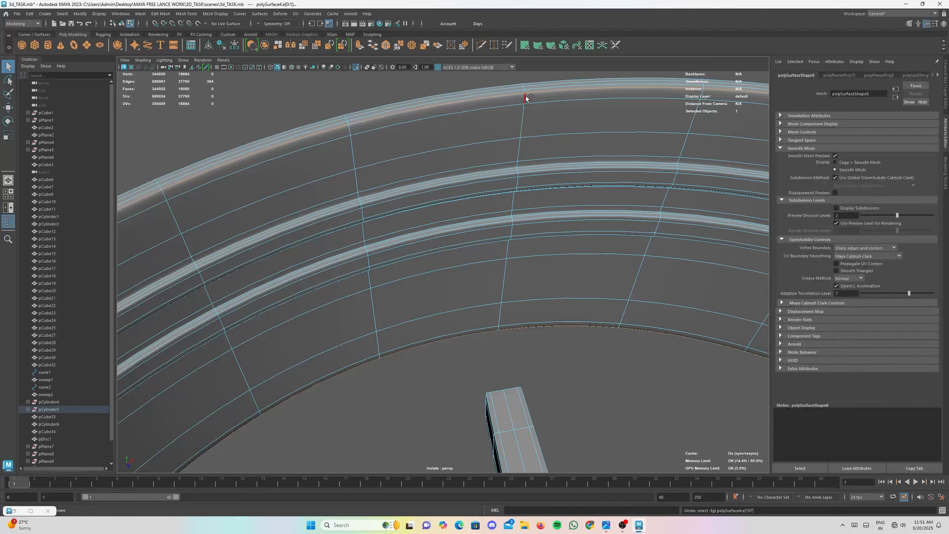
shift+click(499, 326)
shift+double_click(499, 320)
scroll(581, 362, down, 10)
alt+middle_drag(565, 294, 538, 253)
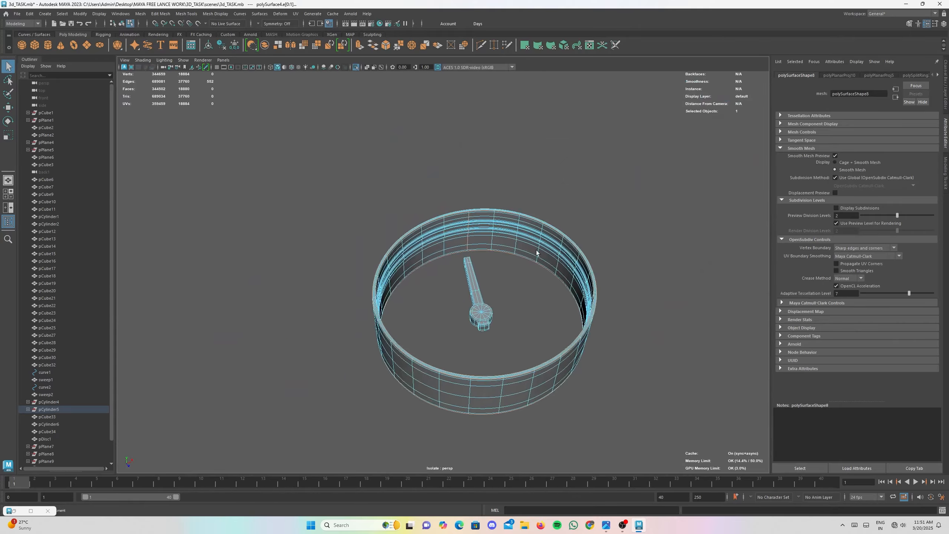
- Examine the crosswise seam through the ring's inner grooves and undo the last edge pick
scroll(523, 269, up, 8)
scroll(573, 186, up, 3)
alt+drag(573, 186, 405, 161)
scroll(407, 227, down, 5)
scroll(451, 258, up, 5)
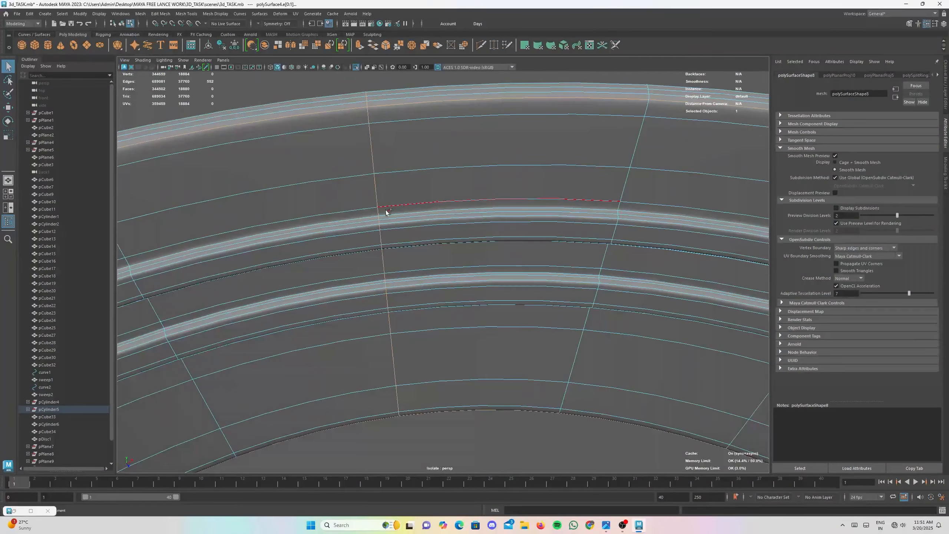
key(ctrl+z)
- Add the edge loop around the top rim of the round needle hub to the selection
scroll(512, 296, down, 5)
alt+drag(462, 335, 458, 262)
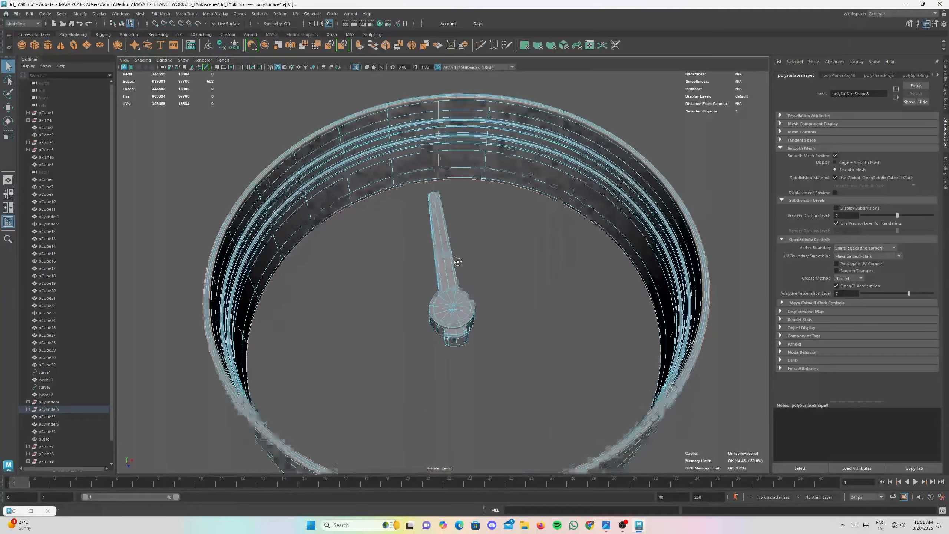
scroll(457, 262, up, 3)
alt+drag(467, 359, 489, 318)
scroll(489, 318, up, 6)
scroll(487, 312, down, 2)
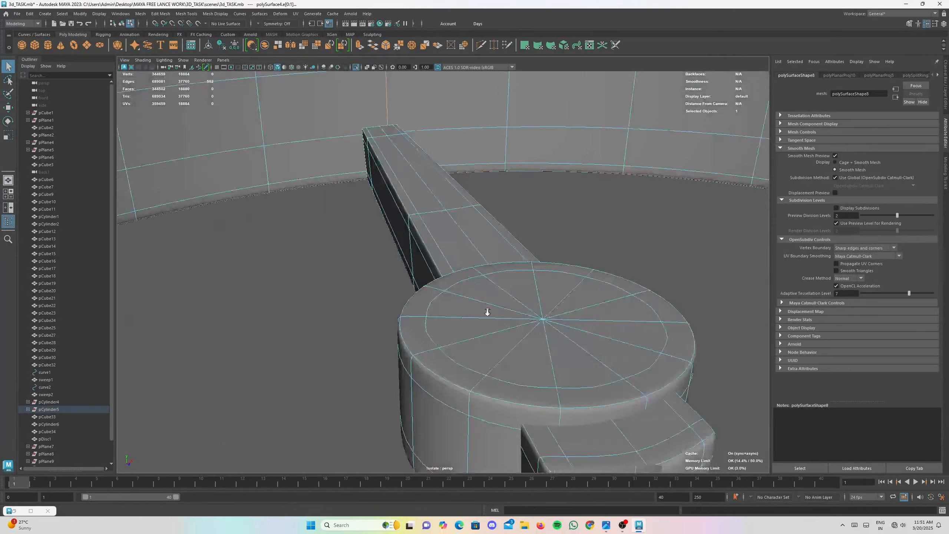
scroll(488, 313, down, 4)
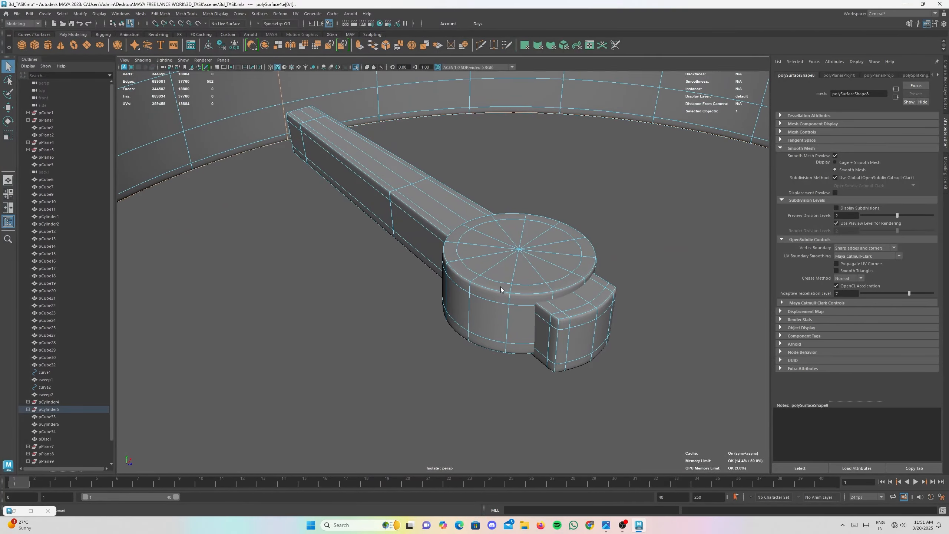
alt+drag(487, 288, 608, 225)
scroll(565, 233, up, 4)
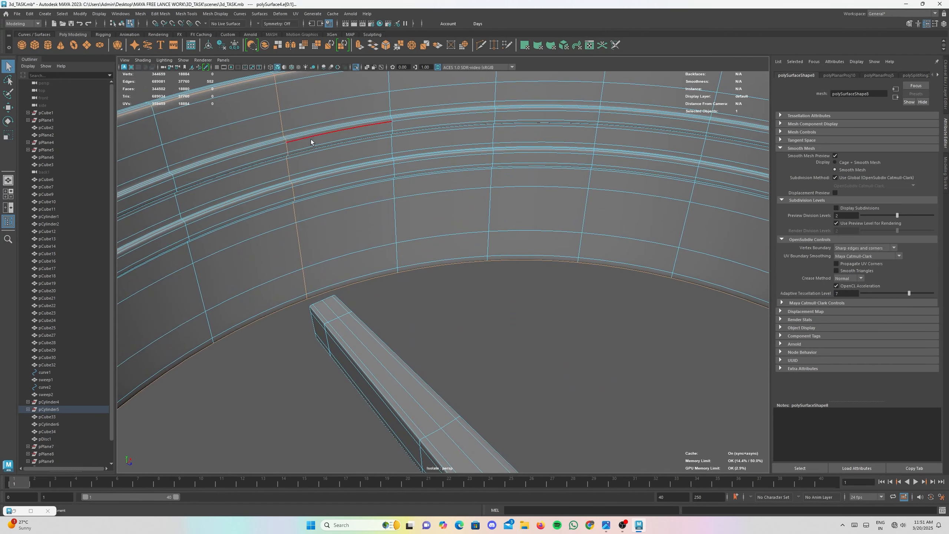
alt+middle_drag(589, 256, 569, 164)
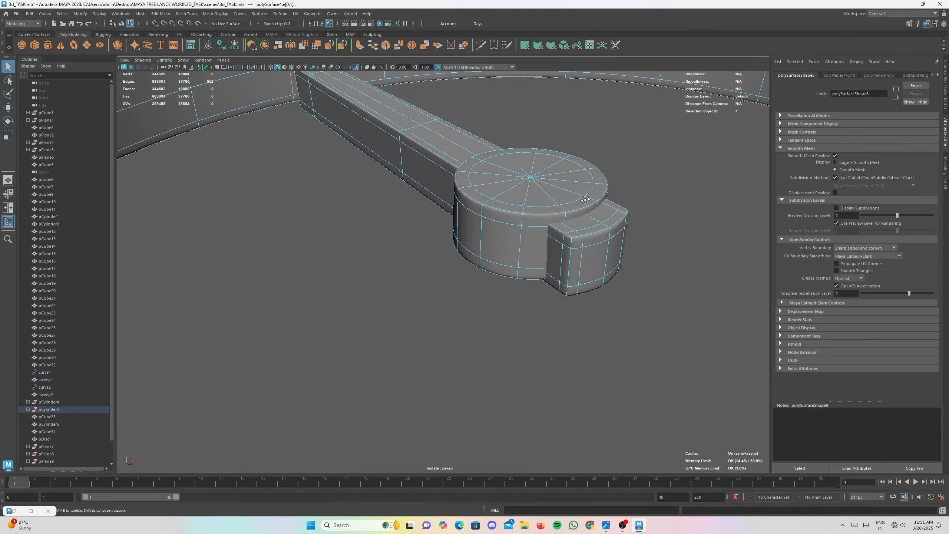
alt+middle_drag(590, 198, 566, 221)
shift+double_click(459, 294)
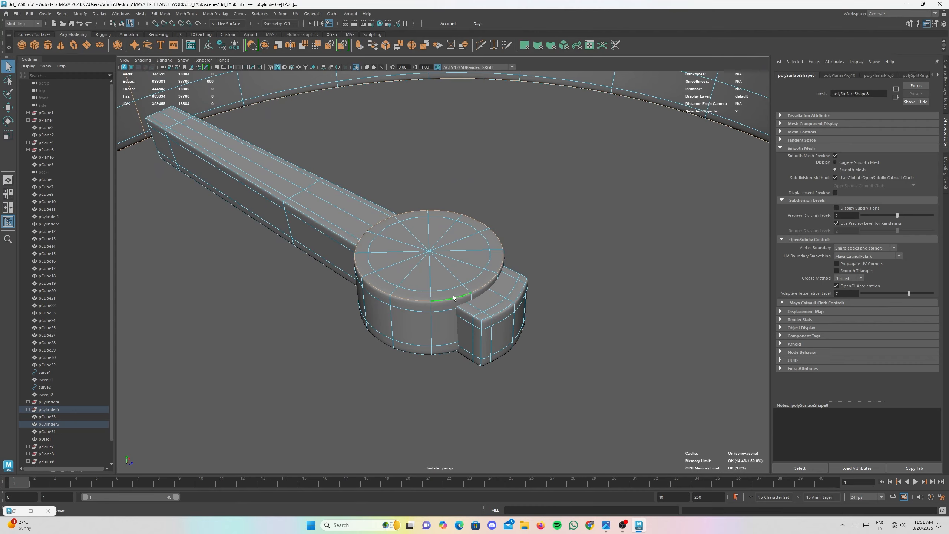
- Add the hub's bottom edge loop and one vertical side seam to the selection, and turn off smooth preview
alt+drag(453, 298, 477, 236)
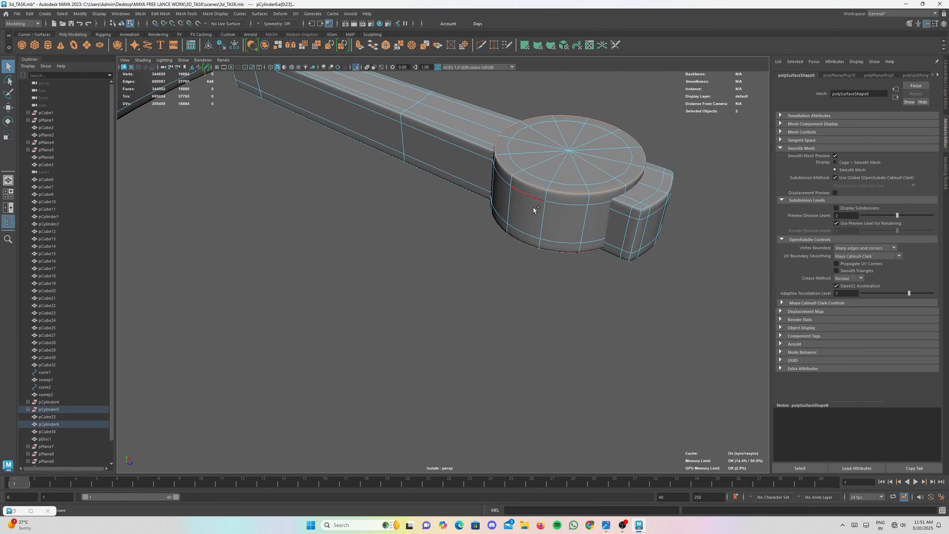
key(ctrl+z)
alt+drag(631, 232, 596, 231)
mouse_move(596, 231)
alt+right_down()
mouse_move(650, 254)
mouse_move(604, 233)
alt+right_up()
alt+middle_drag(604, 233, 578, 279)
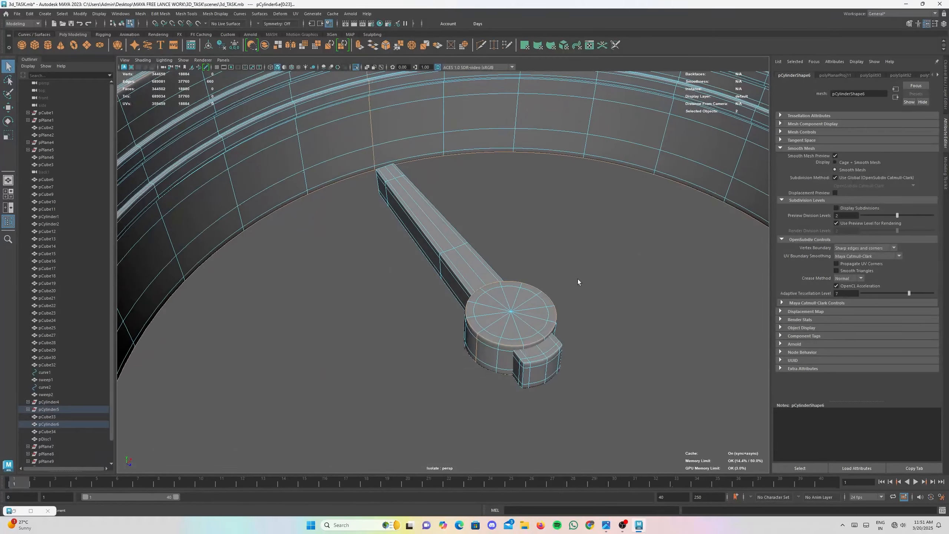
key(1)
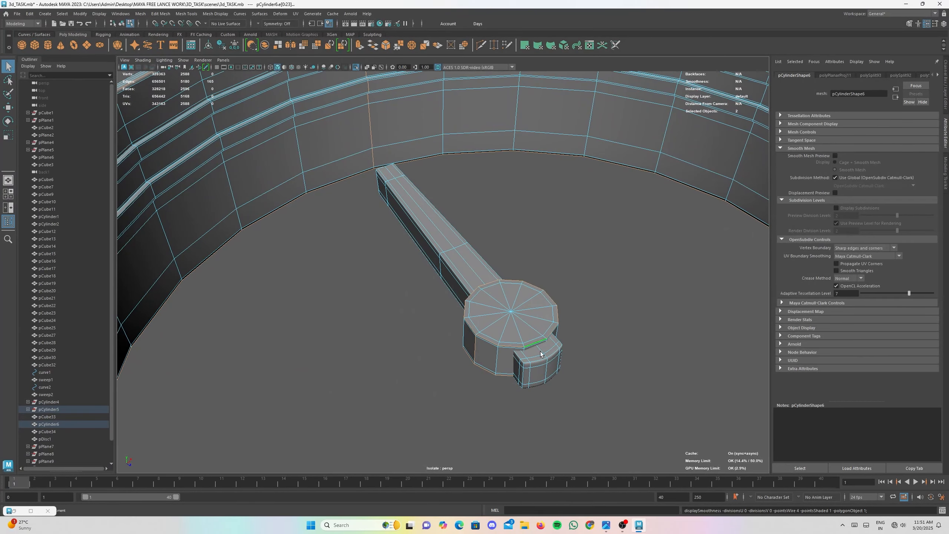
right_drag(539, 358, 508, 247)
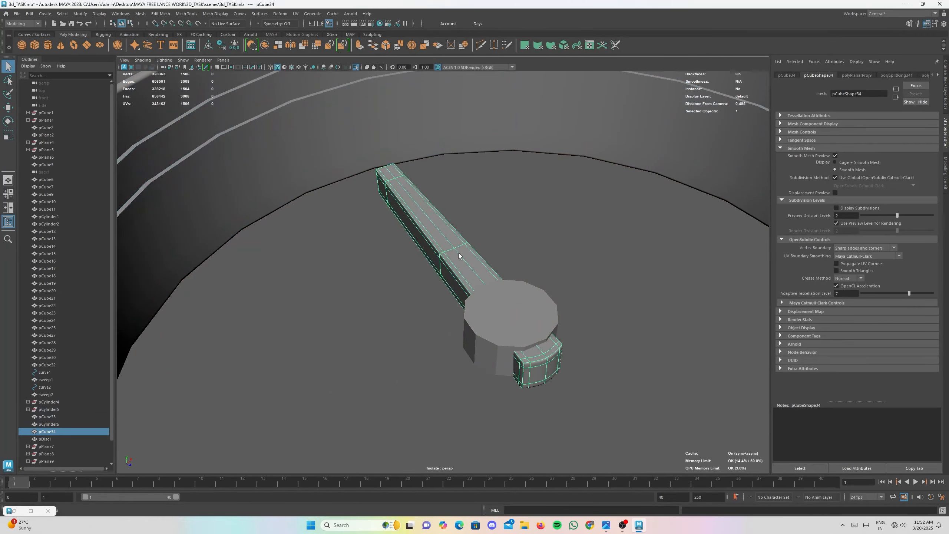
right_drag(441, 251, 455, 237)
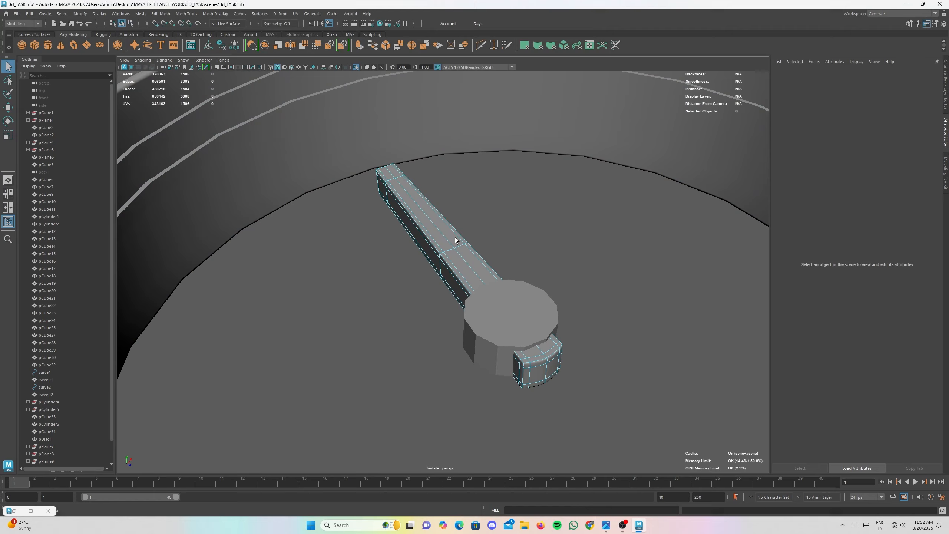
key(ctrl+z)
key(ctrl+z)
key(ctrl+z)
key(ctrl+z)
key(ctrl+z)
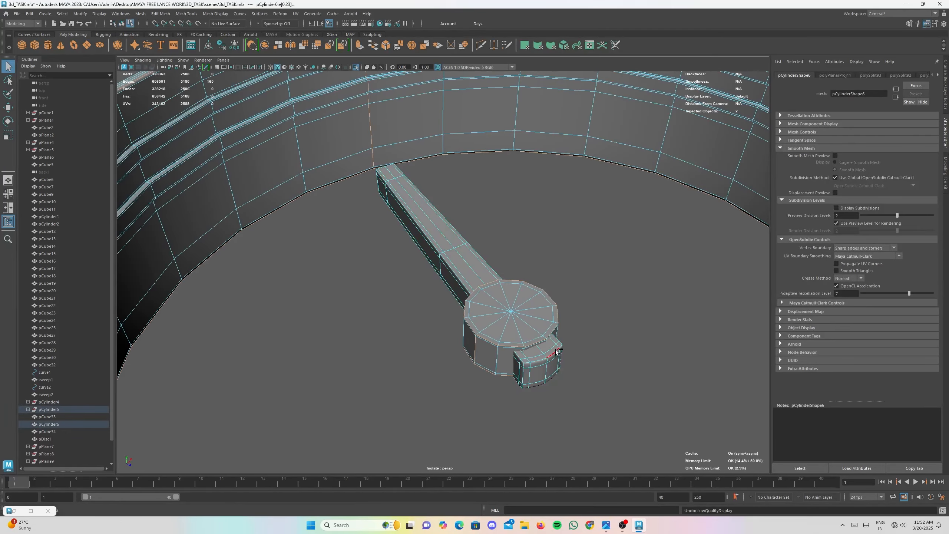
- Add the edge loops around the needle's short counterweight end, beside the round hub, to the seam selection
scroll(502, 324, up, 3)
mouse_move(509, 364)
alt+mouse_down()
mouse_move(527, 350)
mouse_move(497, 351)
alt+mouse_up()
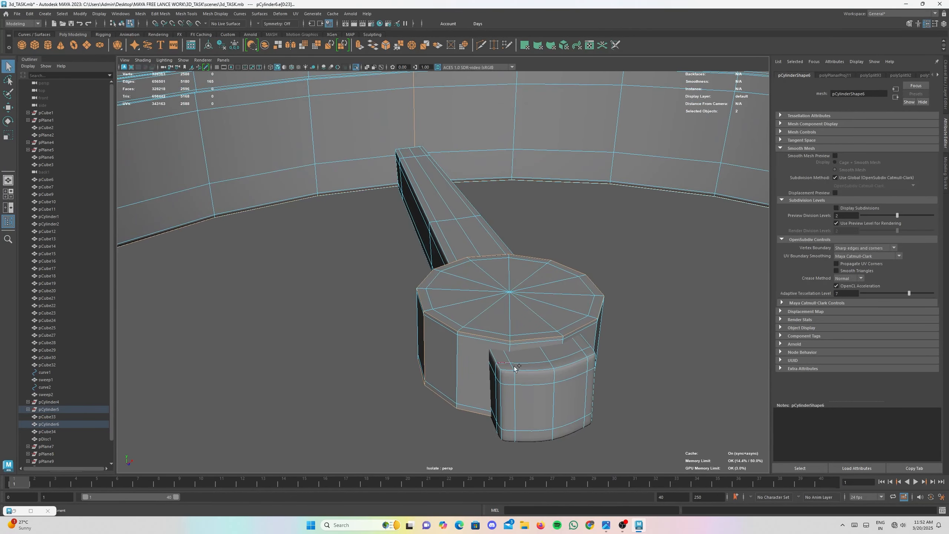
shift+double_click(528, 371)
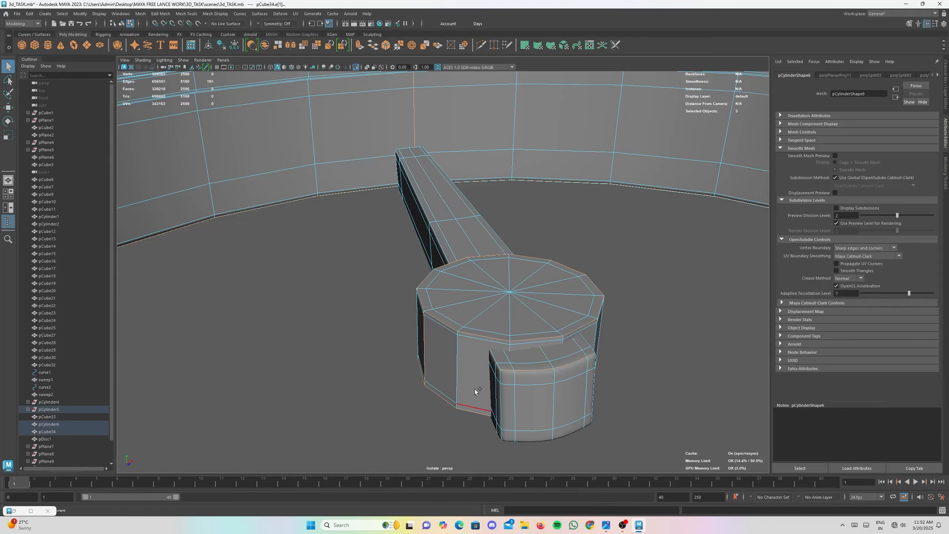
alt+drag(515, 389, 290, 96)
shift+double_click(259, 270)
- Add a lengthwise edge loop along the needle's long side to the seam selection
alt+drag(406, 96, 394, 249)
alt+drag(396, 205, 411, 262)
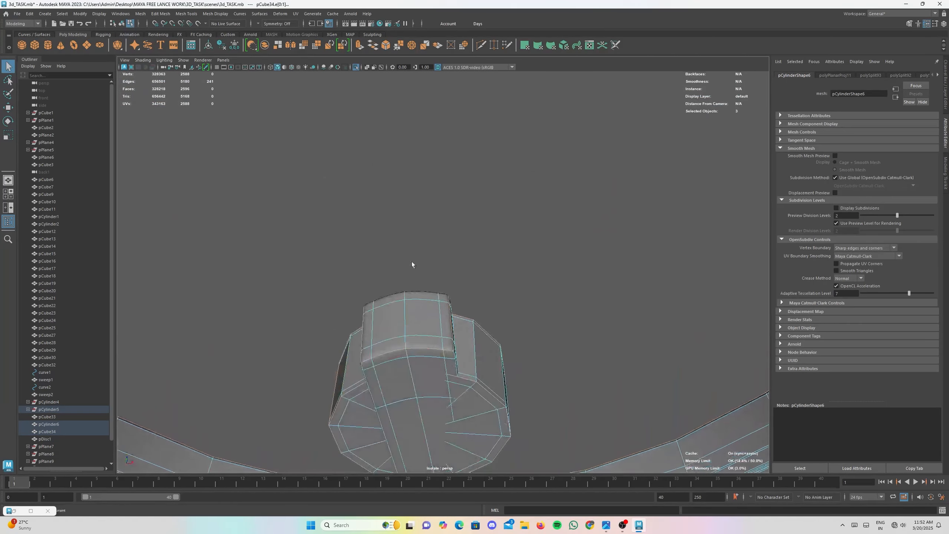
alt+drag(458, 374, 501, 300)
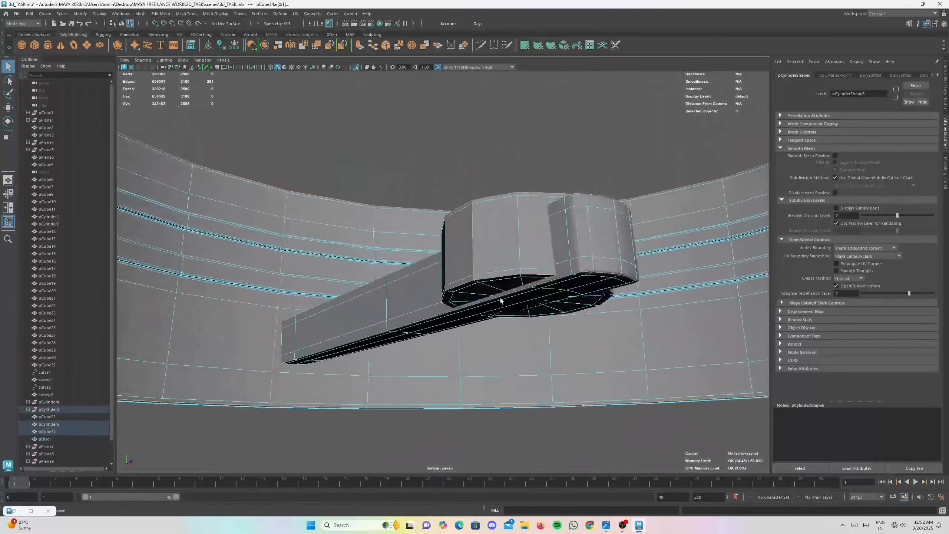
alt+drag(558, 277, 322, 331)
shift+double_click(496, 336)
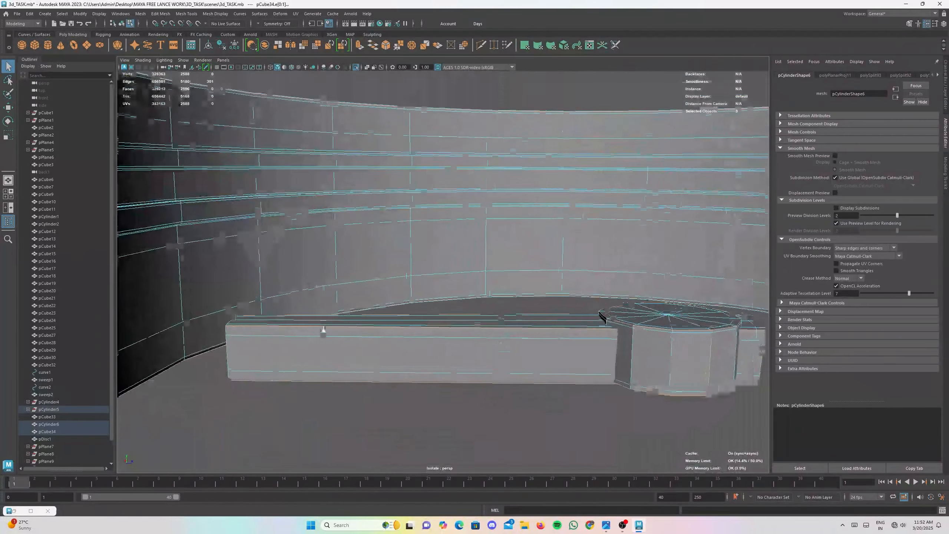
- Add the remaining edge loop at the needle's narrow tip to the seam selection
alt+middle_drag(322, 330, 412, 336)
alt+right_drag(412, 336, 364, 338)
alt+drag(436, 316, 438, 271)
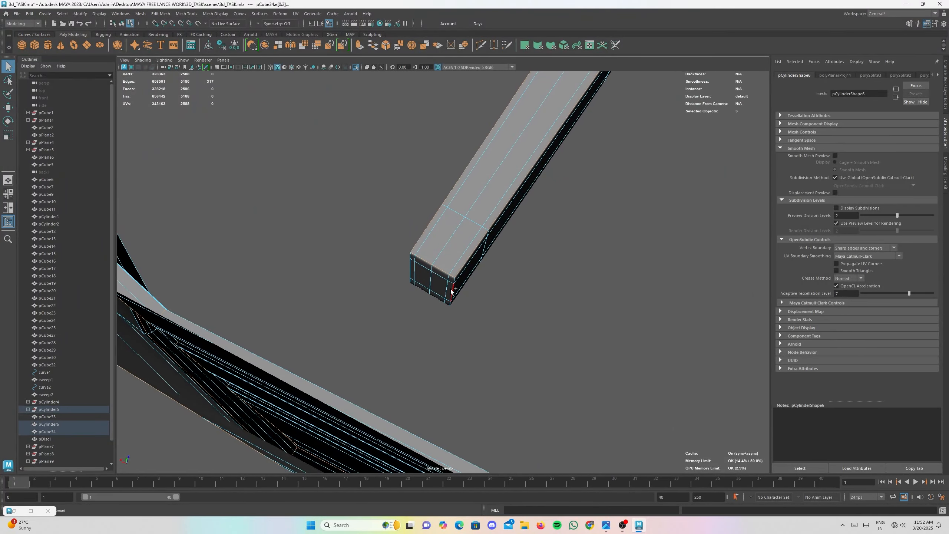
shift+double_click(404, 269)
alt+right_drag(404, 270, 354, 278)
alt+drag(354, 277, 409, 278)
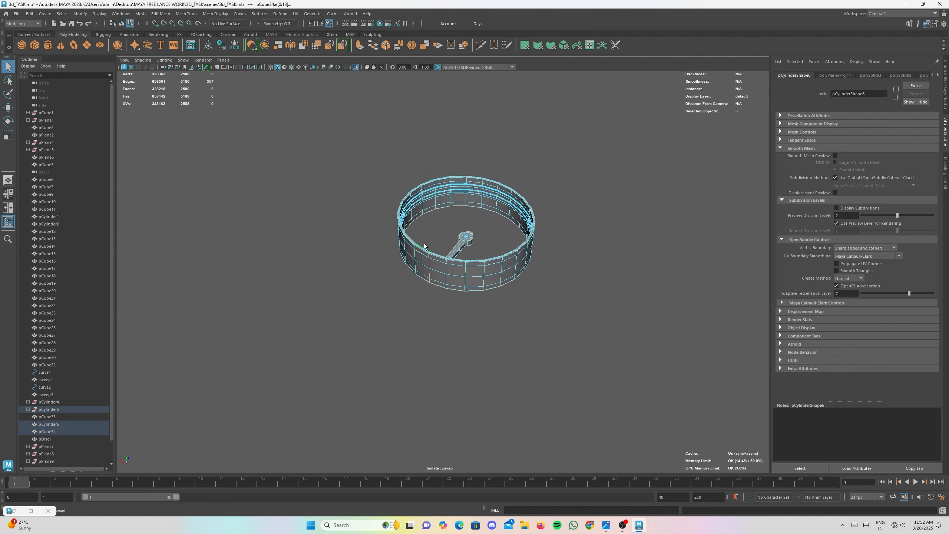
- Cut the UVs of the ring, hub and needle along the selected seam edges in the UV Editor
click(18, 511)
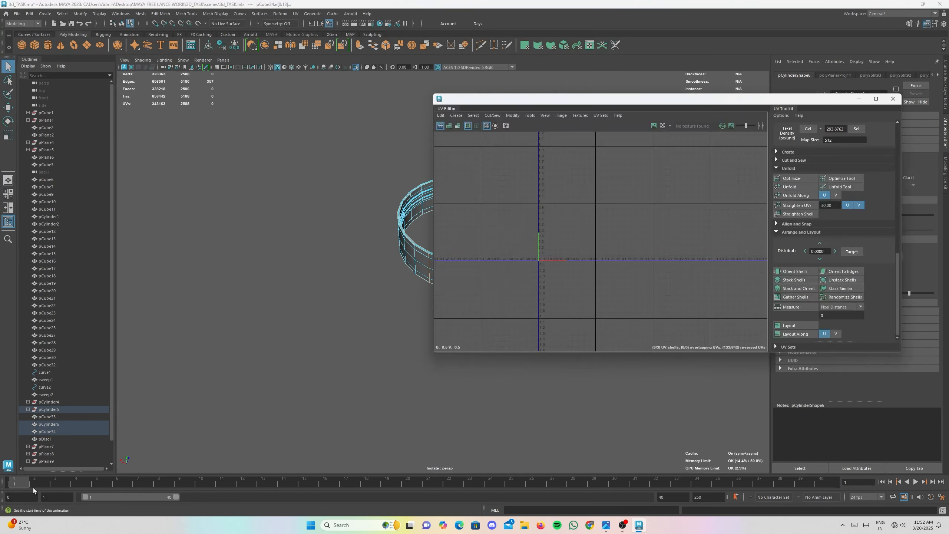
shift+click(401, 252)
key(f)
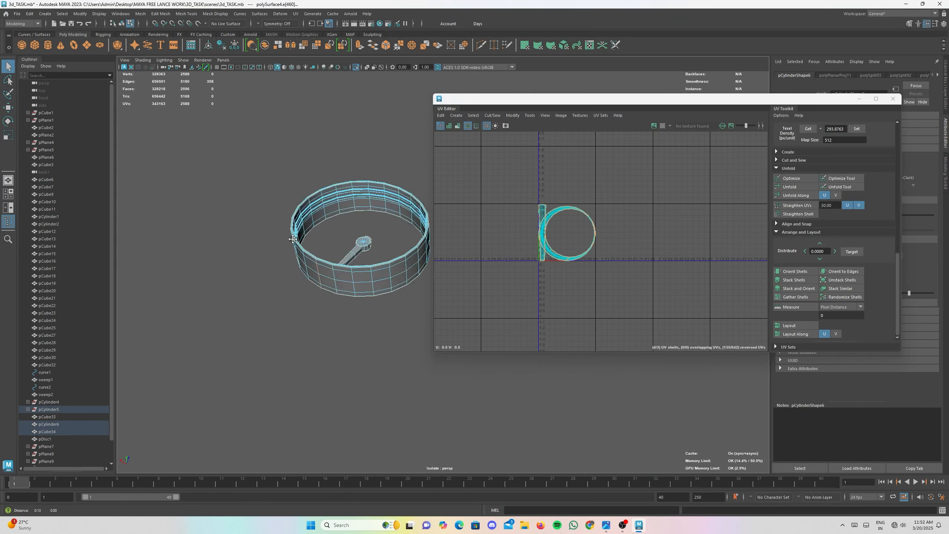
alt+drag(373, 239, 385, 244)
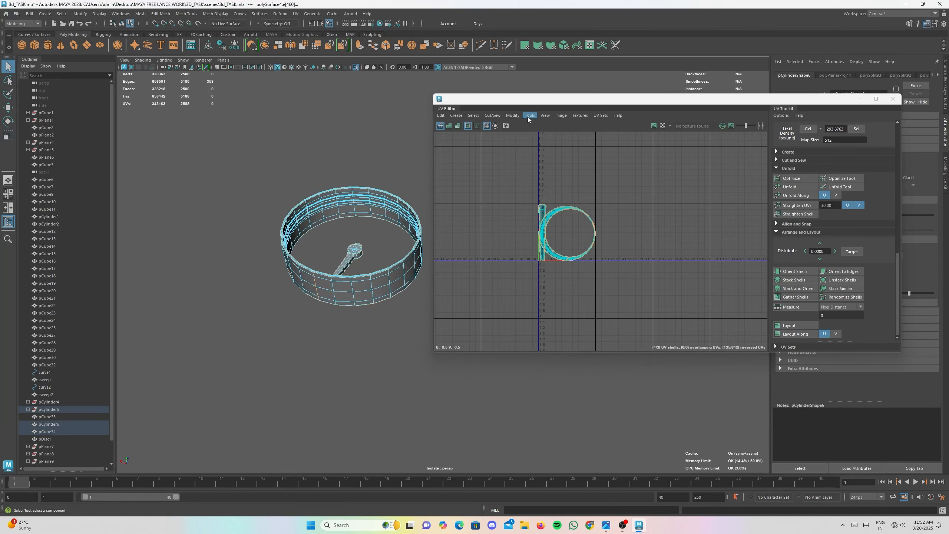
click(492, 116)
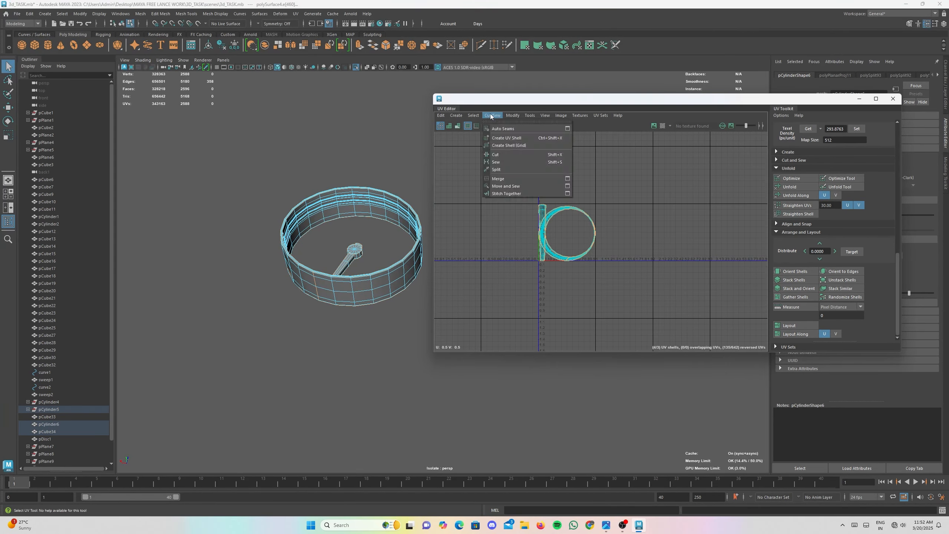
click(503, 154)
- Select all UV shells of the ring, hub and needle and unfold them
right_drag(541, 231, 490, 214)
drag(465, 144, 607, 269)
click(513, 115)
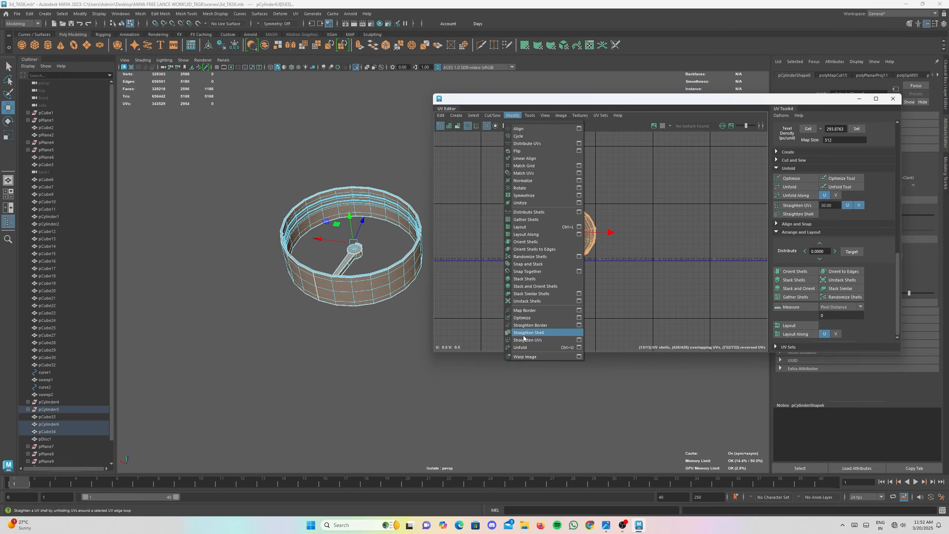
click(530, 346)
- Optimize and orient the selected UV shells, and lay them out in the UV space
scroll(361, 263, up, 5)
alt+drag(361, 263, 374, 290)
alt+middle_drag(239, 183, 326, 180)
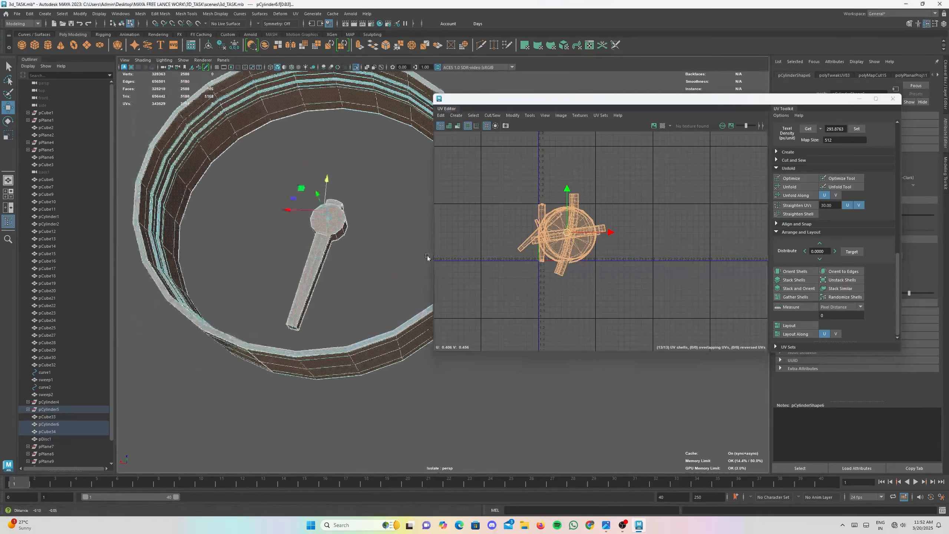
scroll(648, 234, up, 3)
scroll(722, 234, down, 1)
scroll(279, 240, up, 7)
alt+middle_drag(191, 223, 355, 260)
scroll(680, 250, down, 4)
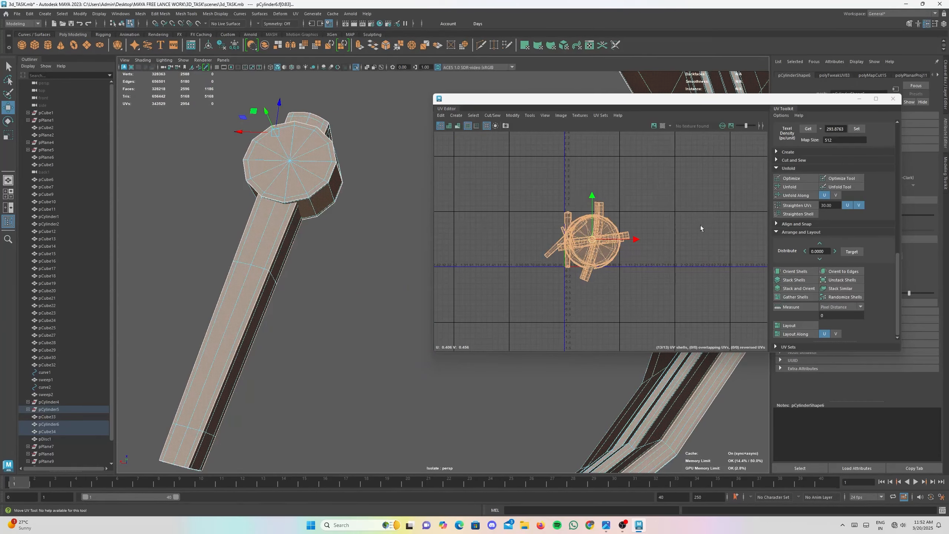
click(791, 179)
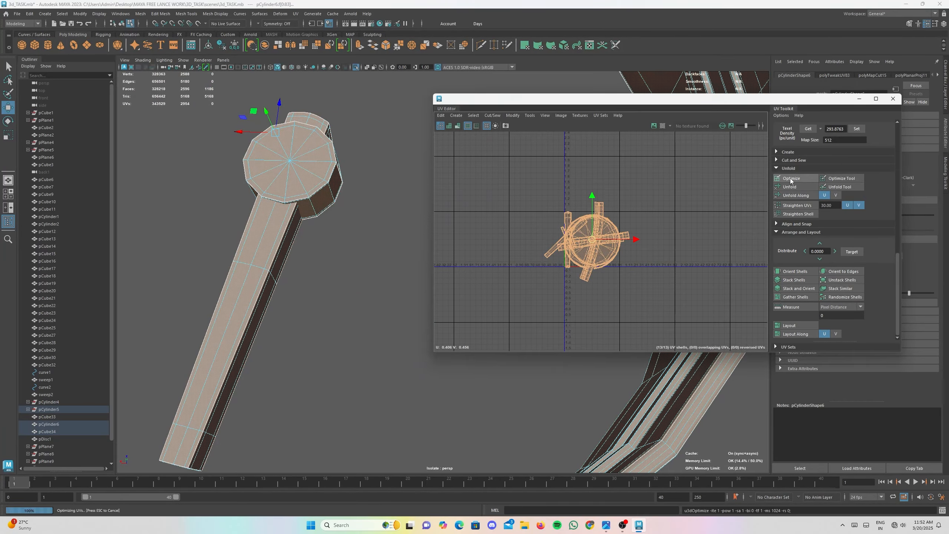
click(795, 272)
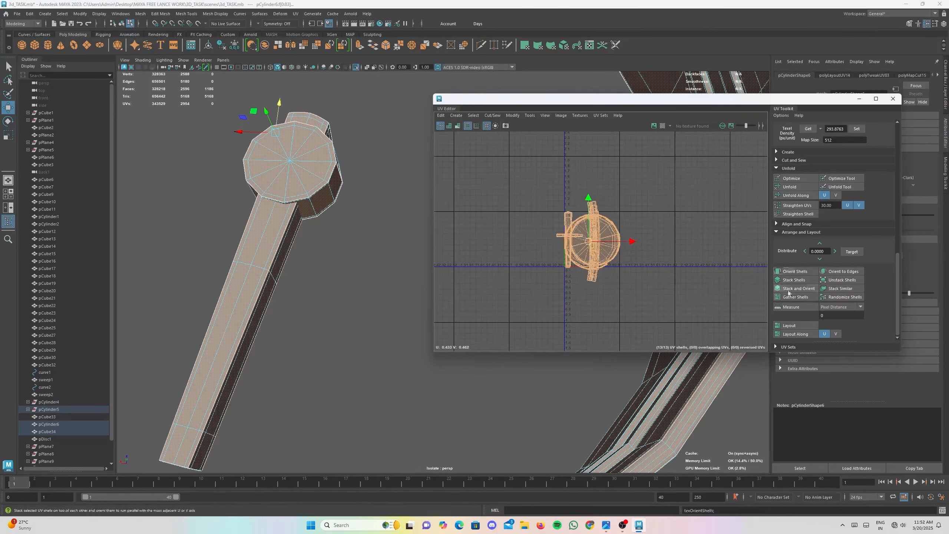
click(784, 327)
- Show the checker map on the gauge parts and turn on their smooth mesh preview
scroll(329, 276, down, 5)
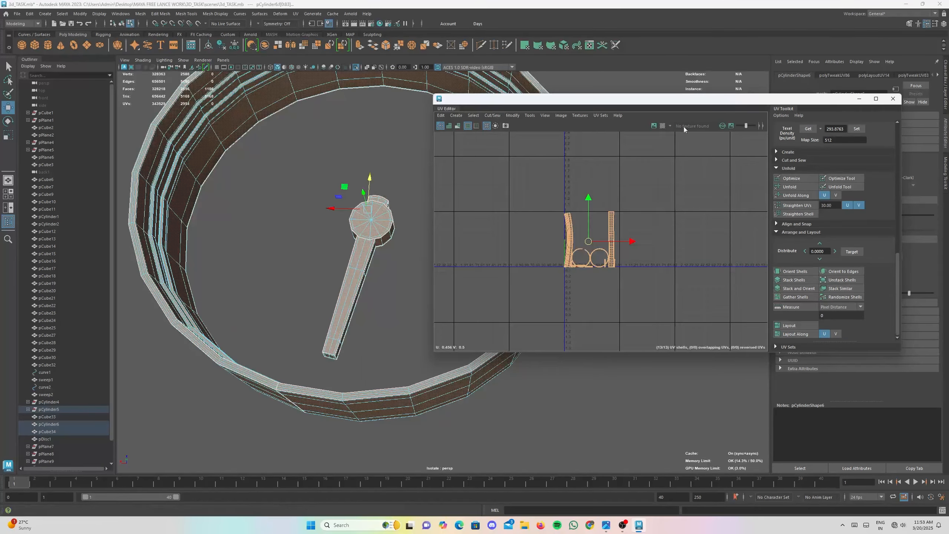
click(662, 127)
mouse_move(344, 233)
alt+mouse_down()
mouse_move(293, 242)
mouse_move(342, 234)
alt+mouse_up()
scroll(293, 242, down, 3)
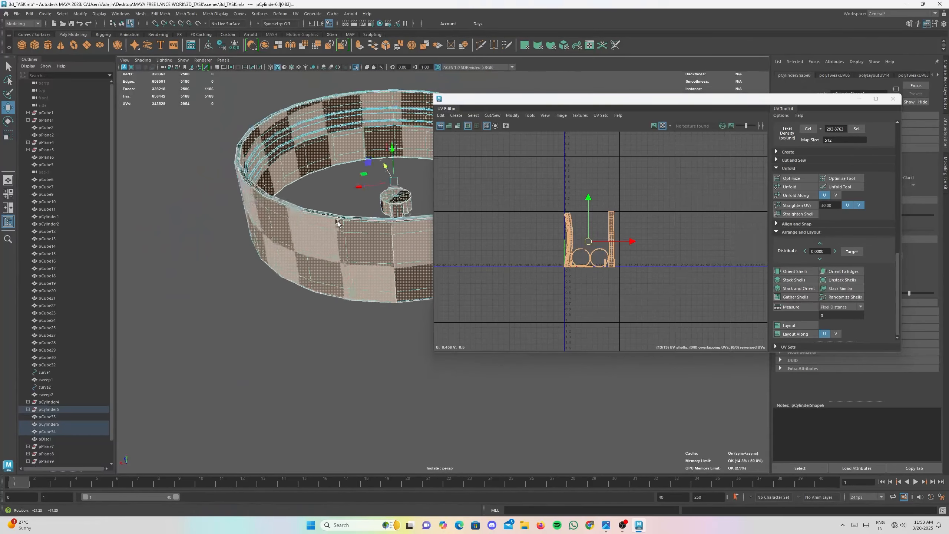
key(3)
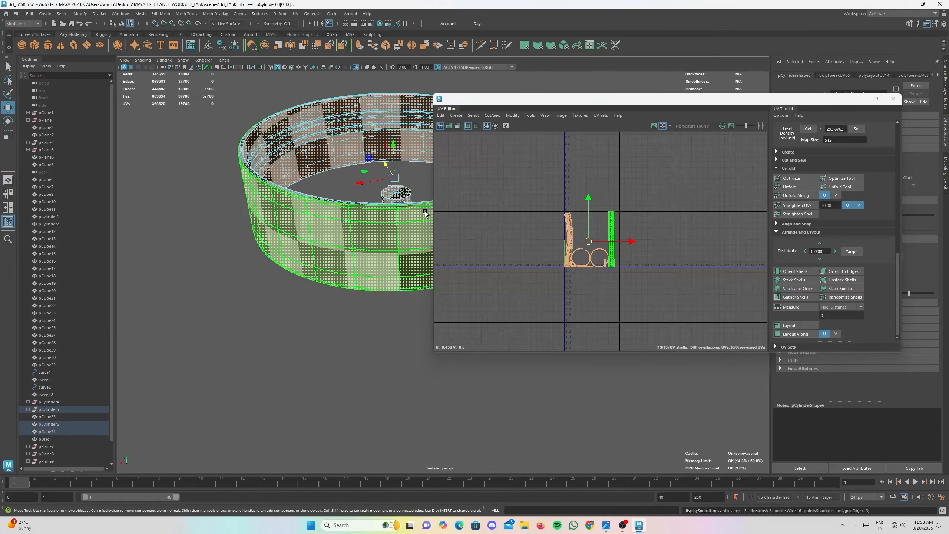
alt+drag(425, 214, 416, 239)
- Minimize the UV Editor, set the hub's UV boundary smoothing to Preserve Edges and Corners, and clear the selection
click(859, 99)
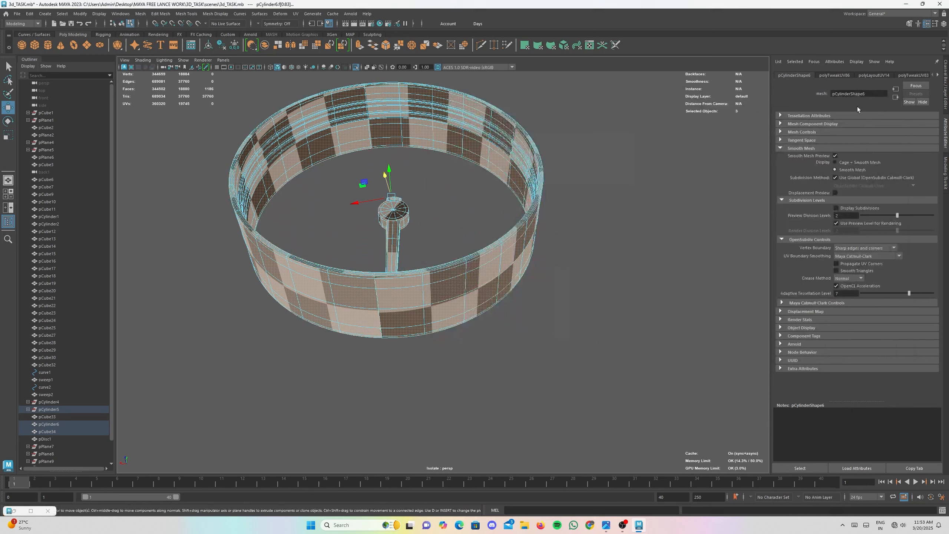
click(872, 254)
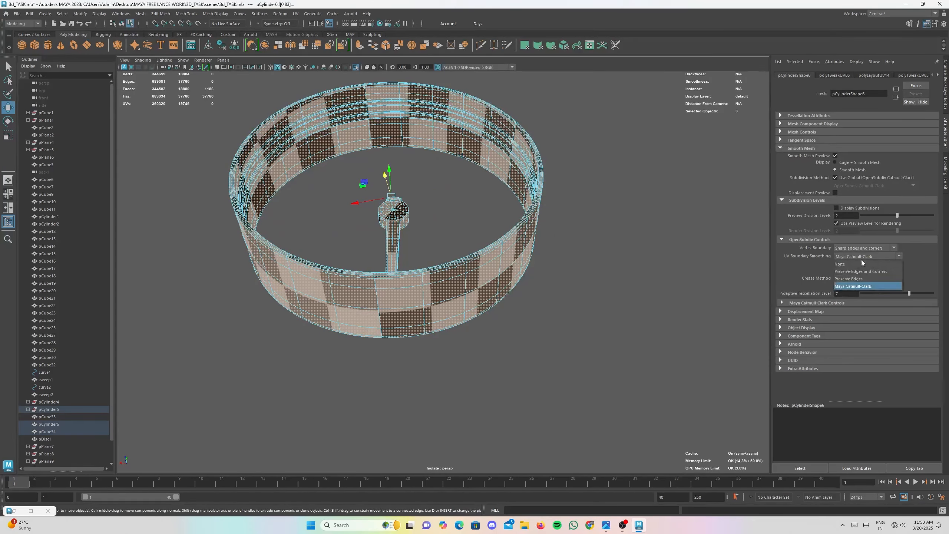
click(847, 272)
click(619, 239)
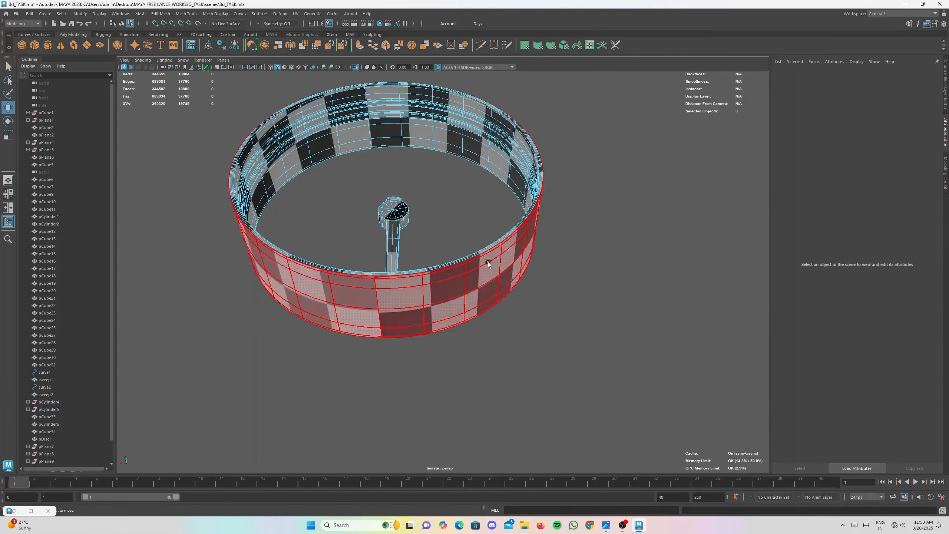
- Return the ring to object selection and set its UV boundary smoothing to Preserve Edges and Corners
click(488, 261)
right_drag(488, 262, 645, 141)
click(549, 230)
click(517, 239)
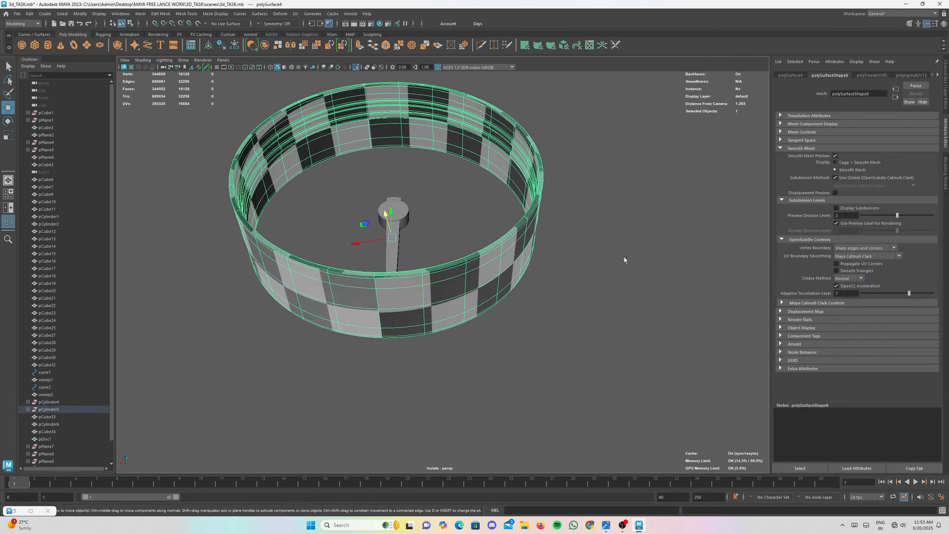
click(867, 255)
click(846, 270)
- Set the needle's UV boundary smoothing to Preserve Edges and Corners and clear the selection
click(404, 211)
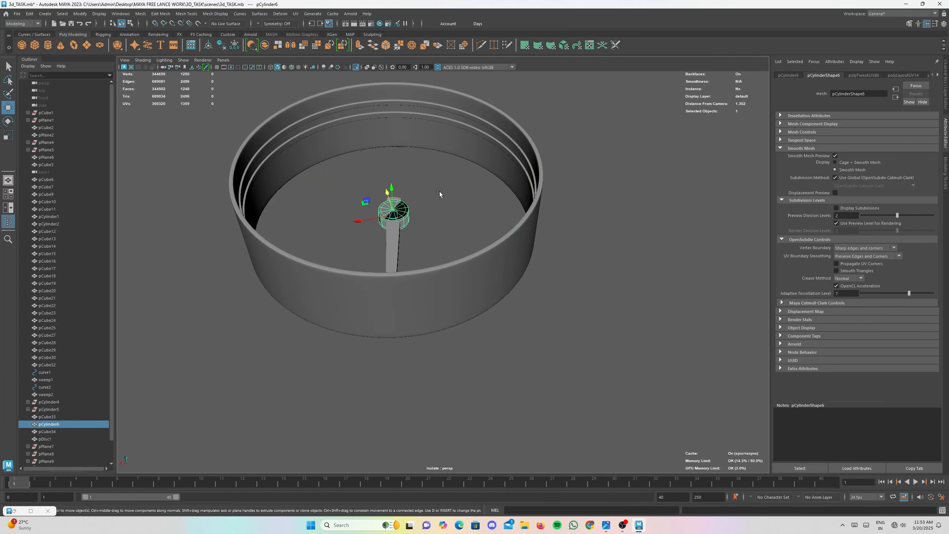
click(392, 236)
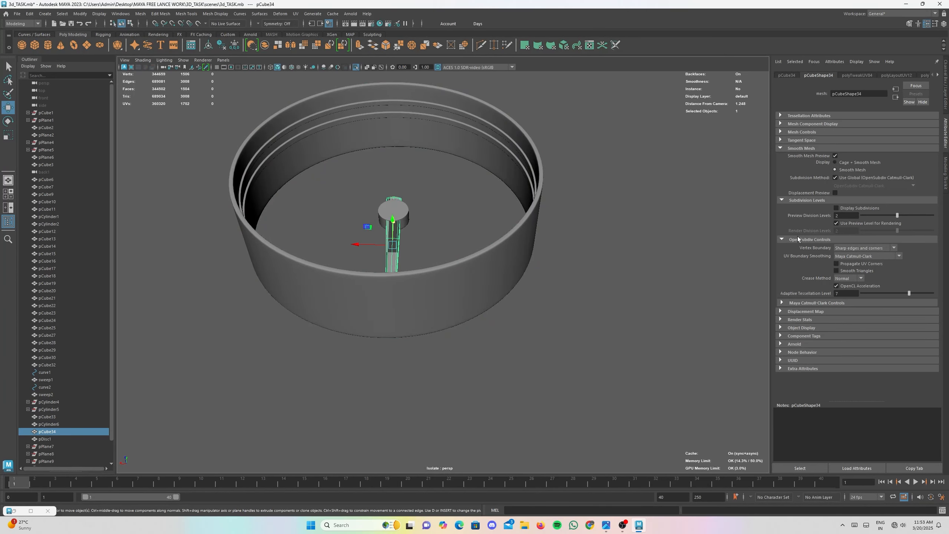
click(859, 256)
click(846, 270)
click(701, 143)
- Examine the checker pattern on the smoothed needle, ring and hub one after another
scroll(497, 206, down, 4)
scroll(480, 233, up, 5)
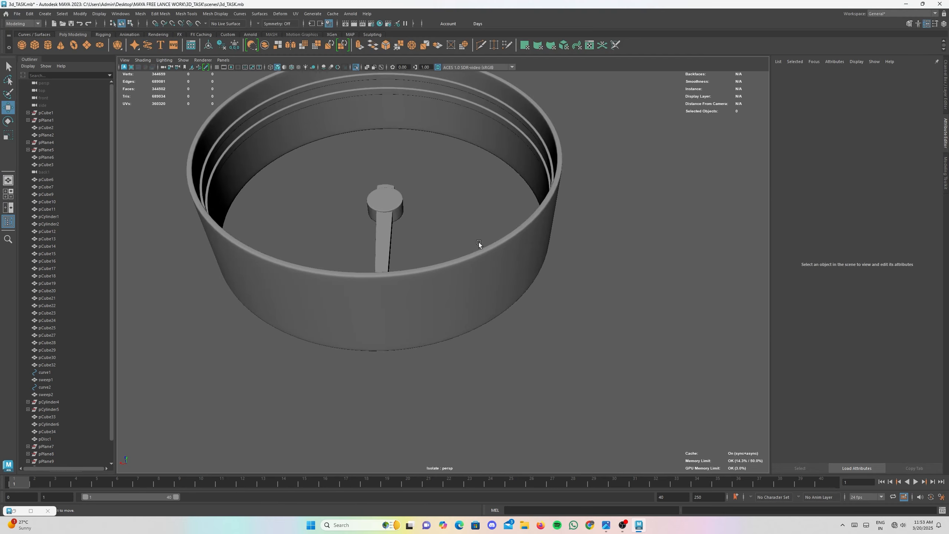
alt+drag(516, 257, 518, 287)
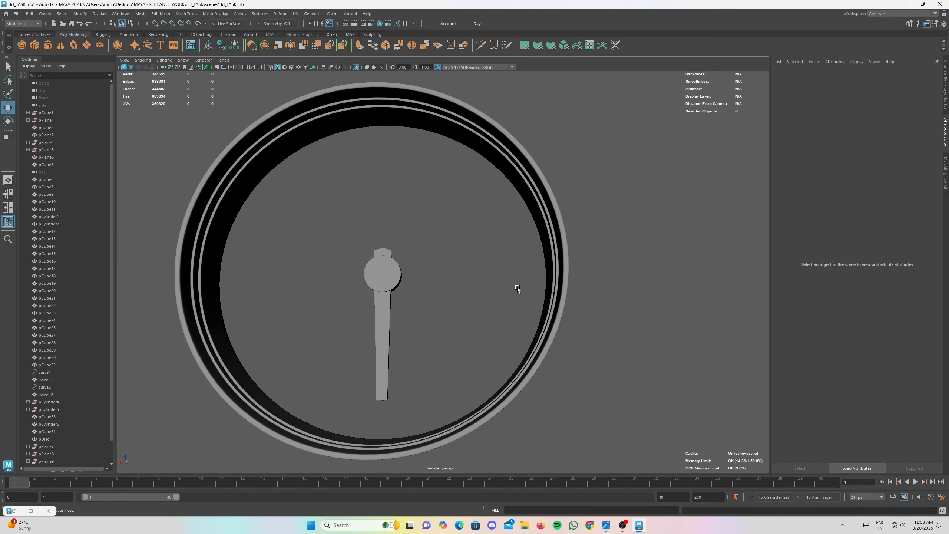
scroll(392, 248, up, 3)
click(441, 284)
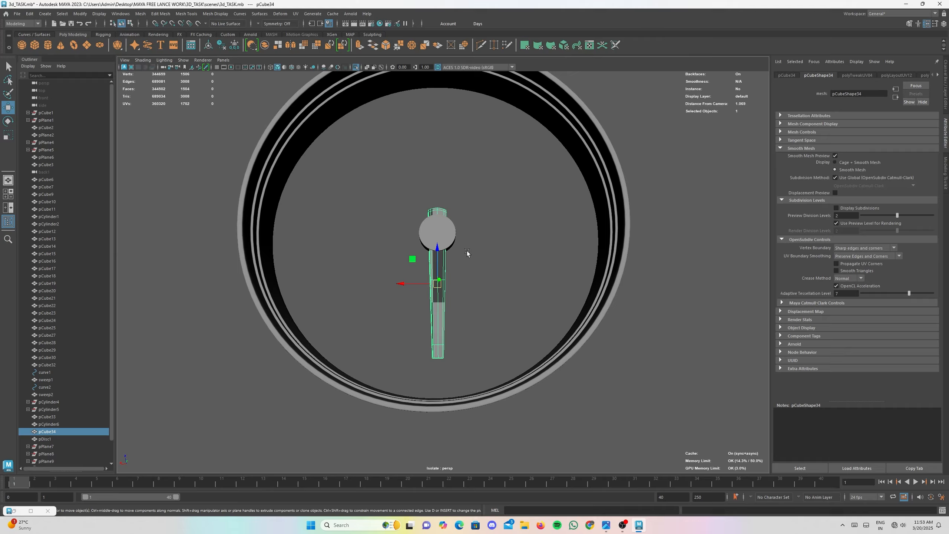
scroll(472, 288, up, 5)
alt+drag(472, 288, 514, 271)
scroll(432, 254, down, 6)
alt+drag(432, 255, 367, 265)
click(426, 317)
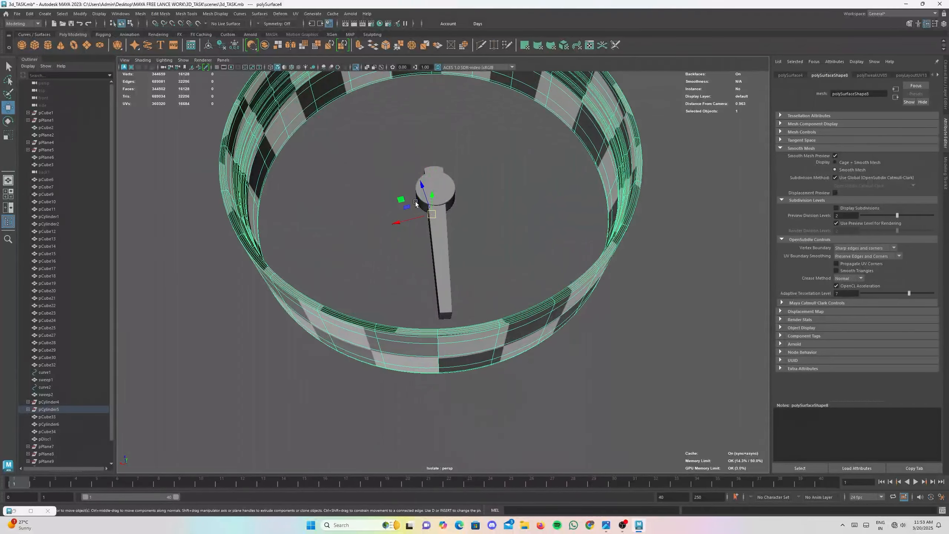
click(439, 191)
scroll(447, 205, up, 3)
alt+drag(447, 205, 456, 206)
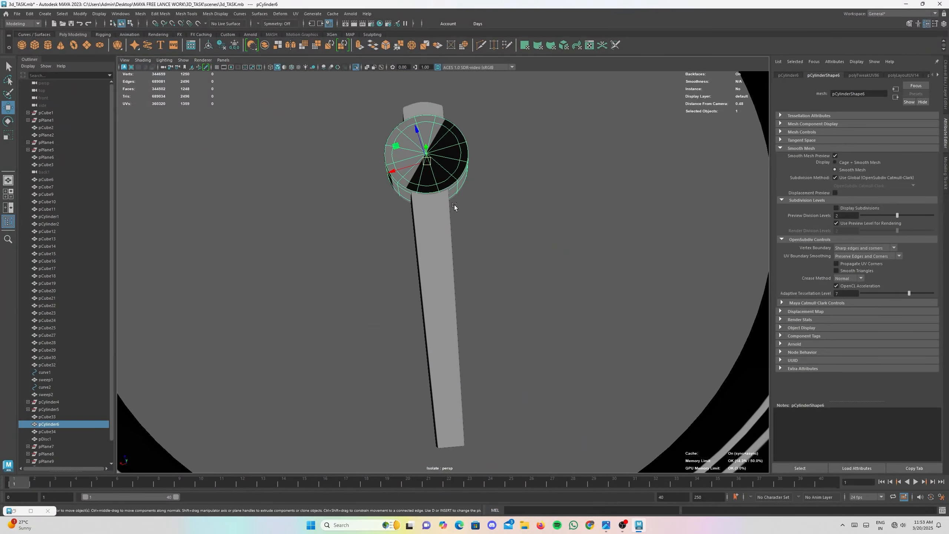
scroll(454, 205, down, 5)
scroll(448, 240, down, 2)
- Select the ring, hub and needle together and examine their laid-out shells in the UV Editor
drag(331, 136, 522, 314)
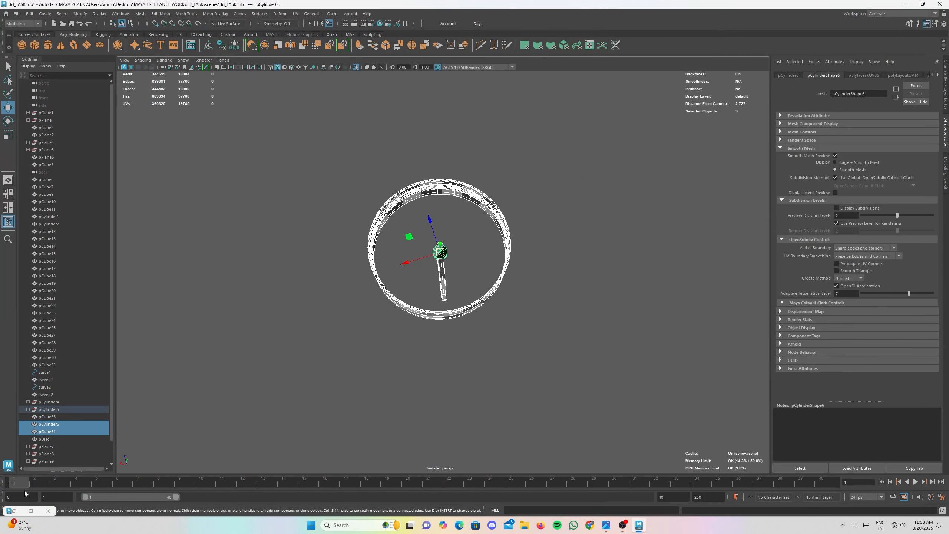
click(17, 513)
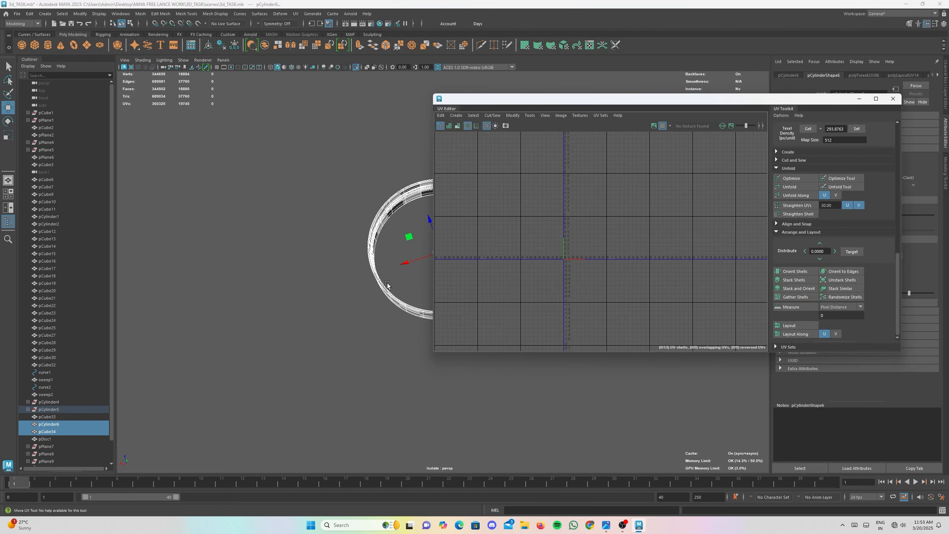
shift+click(372, 266)
alt+middle_drag(388, 247, 372, 248)
drag(331, 142, 503, 396)
alt+middle_drag(387, 264, 237, 265)
scroll(620, 259, up, 10)
alt+middle_drag(538, 271, 728, 271)
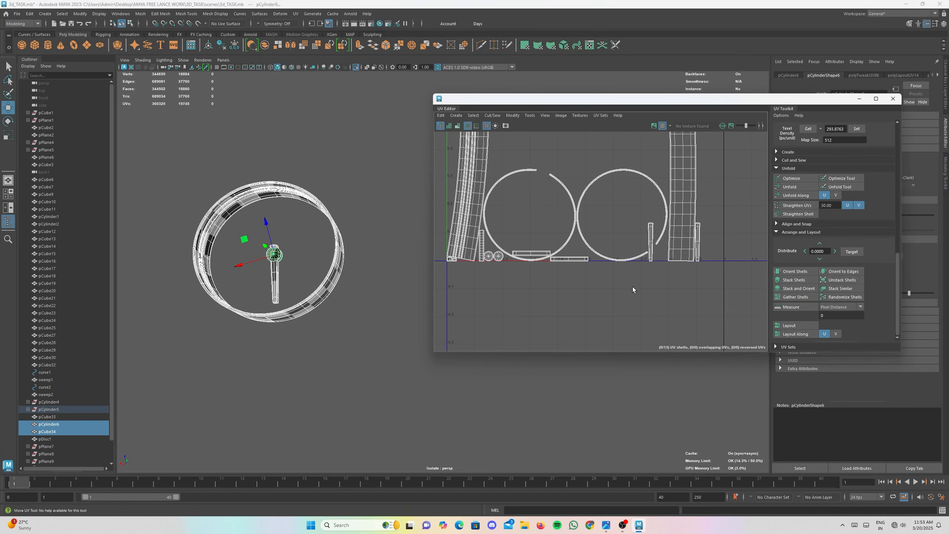
scroll(622, 287, up, 2)
alt+middle_drag(442, 252, 523, 272)
scroll(523, 269, up, 3)
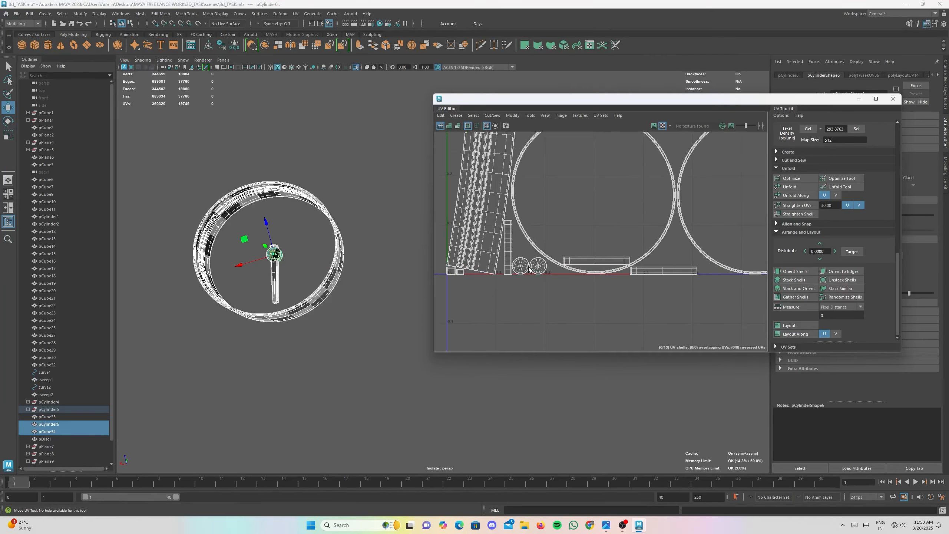
scroll(686, 270, down, 6)
scroll(228, 258, up, 6)
scroll(230, 257, up, 3)
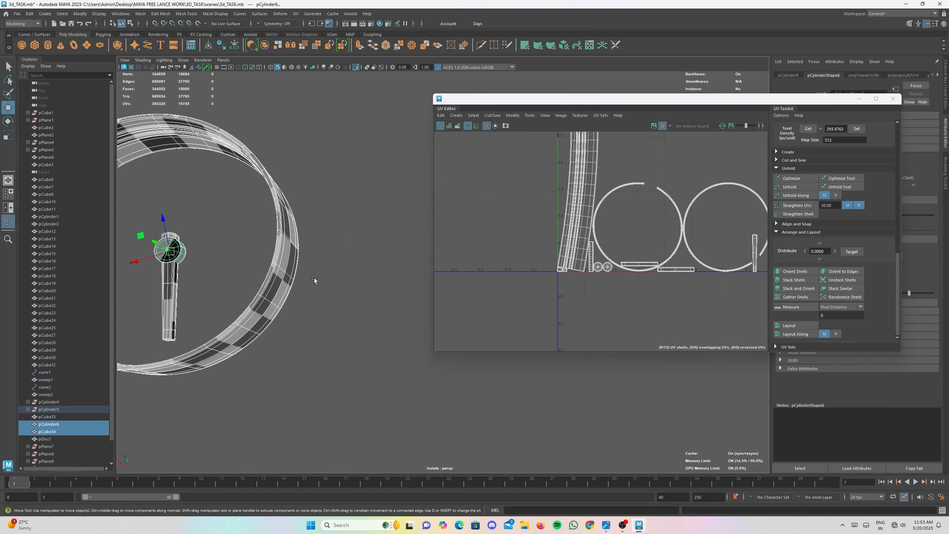
- Apply a texel density of 278.7206 at map size 512 to the ring, hub and needle, and inspect the resulting checker pattern
scroll(601, 292, down, 5)
drag(549, 165, 730, 306)
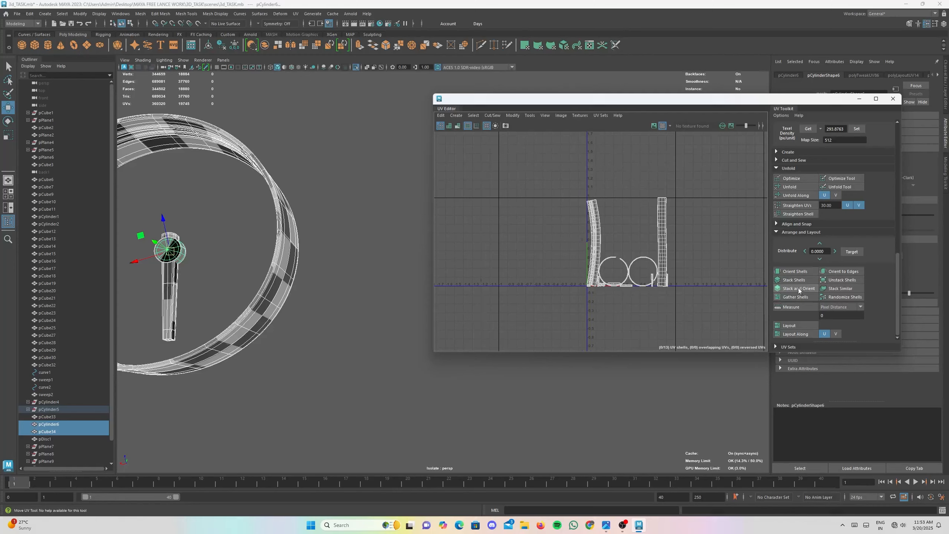
scroll(810, 320, up, 8)
scroll(814, 314, down, 8)
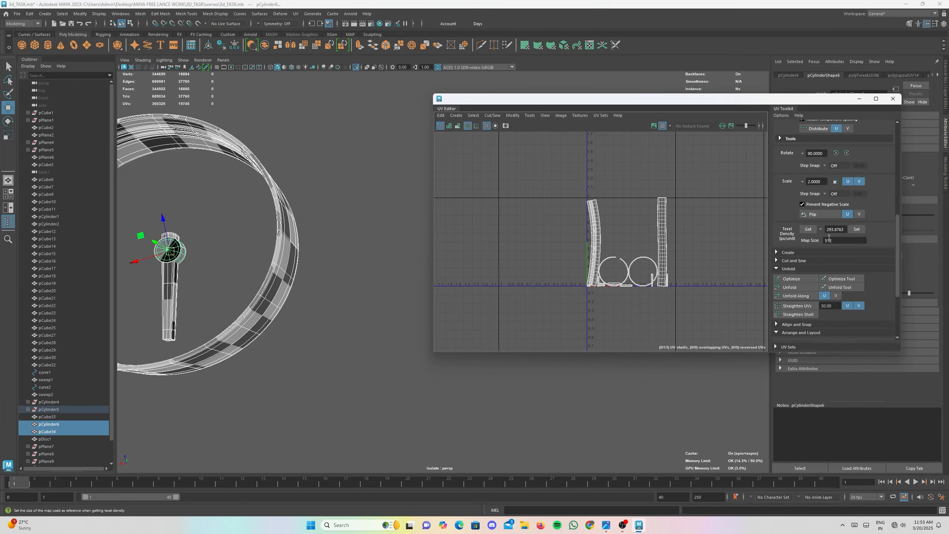
click(857, 229)
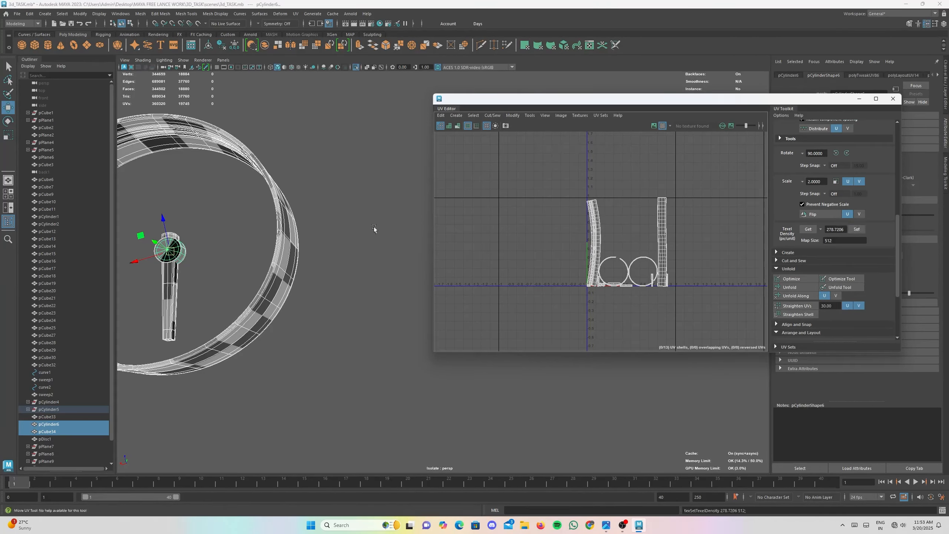
alt+drag(254, 300, 319, 264)
right_click(508, 240)
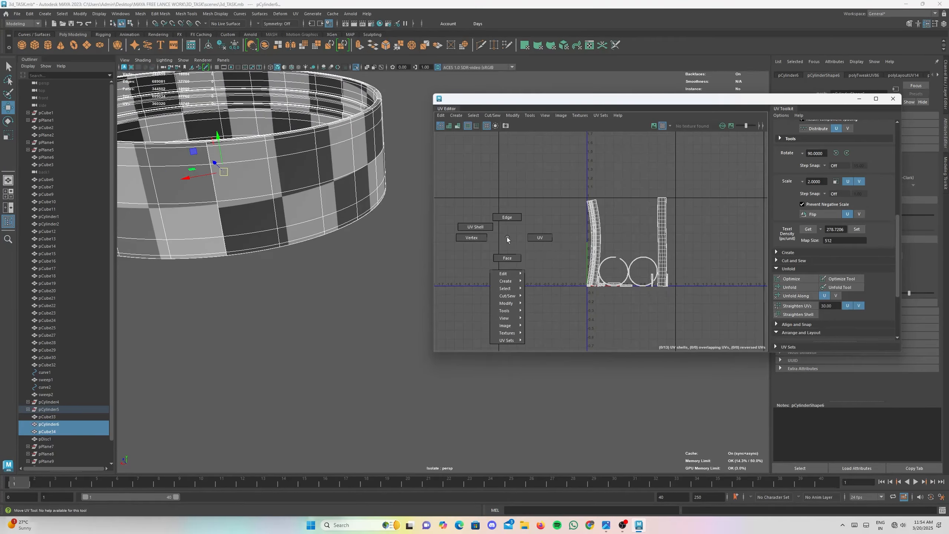
scroll(508, 240, up, 5)
alt+middle_drag(550, 235, 522, 258)
alt+drag(354, 193, 367, 236)
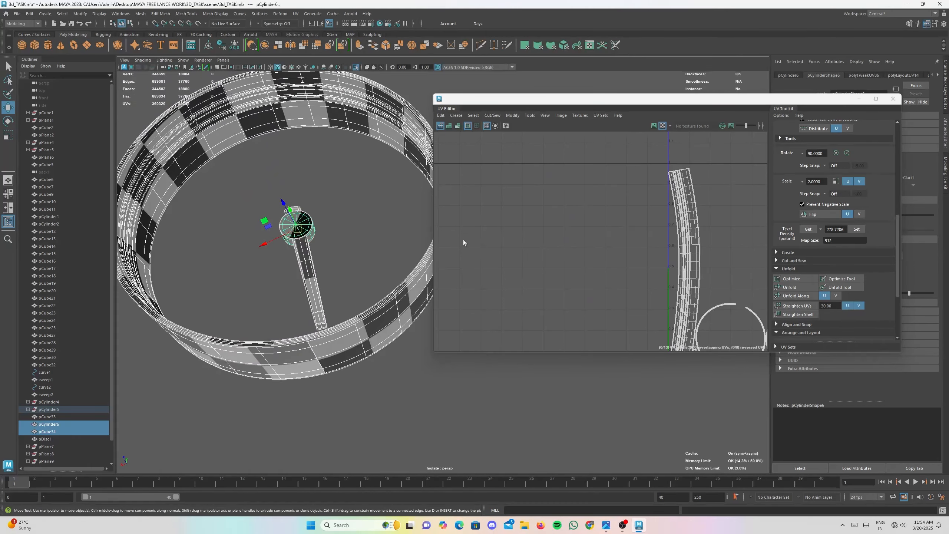
- Return to object selection, then optimize and orient the hub's UV shells and lay them out on their own
right_drag(330, 248, 426, 219)
click(305, 219)
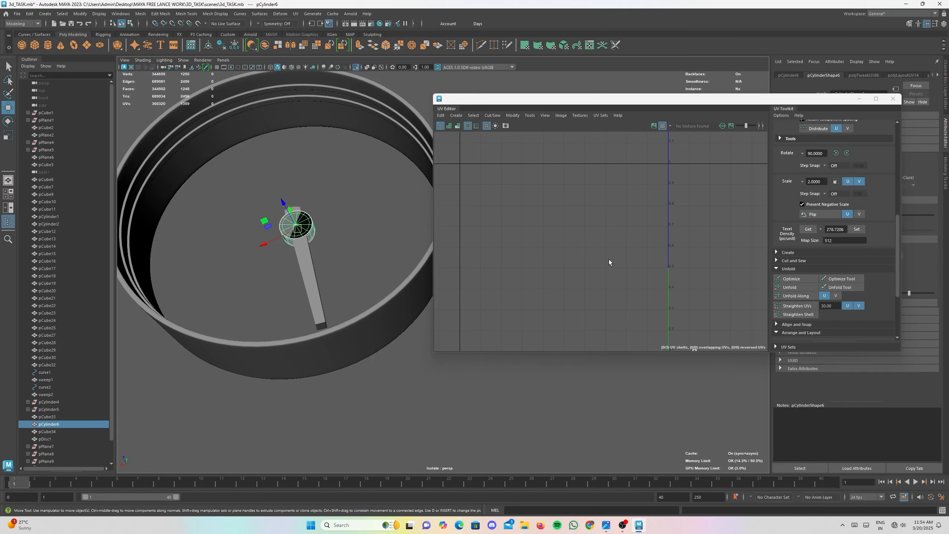
key(f)
click(790, 279)
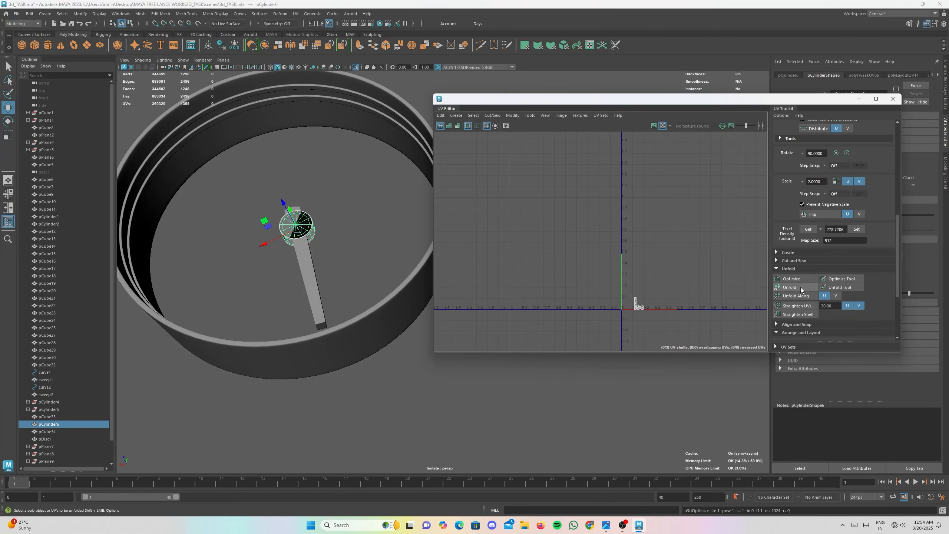
scroll(796, 310, down, 5)
click(795, 271)
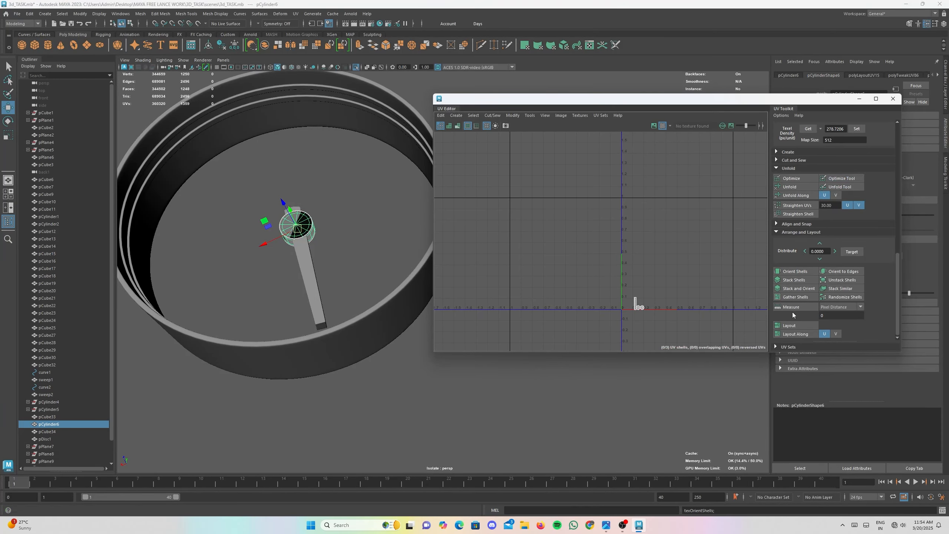
click(790, 325)
- Lay out the needle's UV shells and the inner ring's UV shells, each object on its own
alt+drag(373, 259, 264, 230)
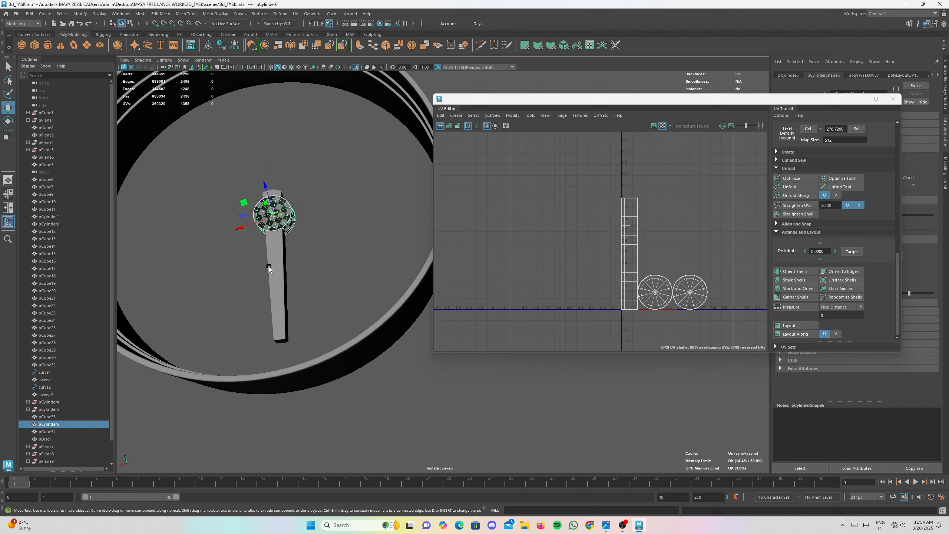
click(269, 268)
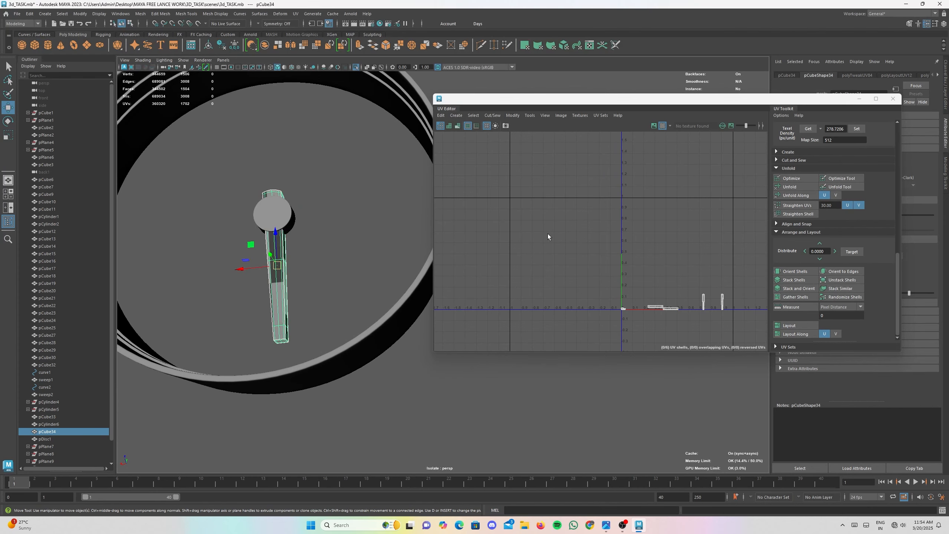
click(789, 325)
click(395, 314)
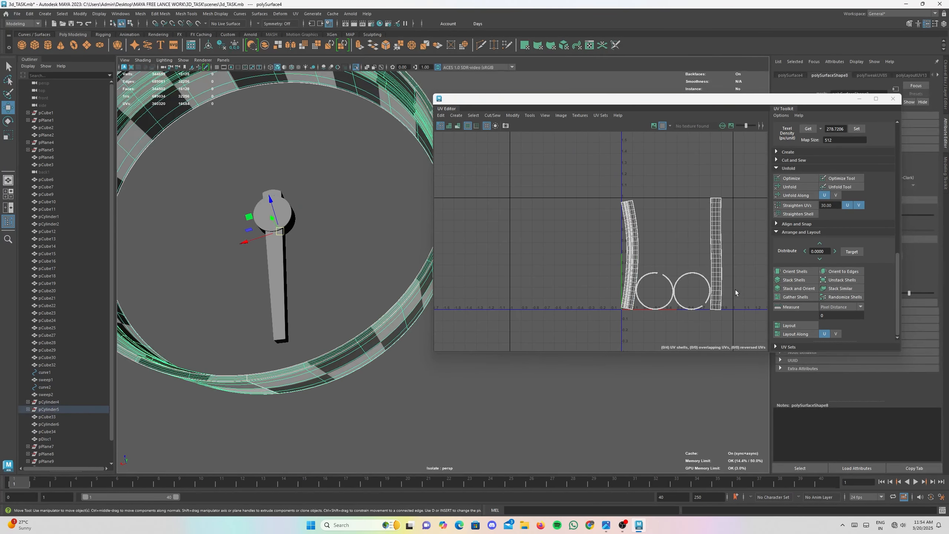
click(789, 326)
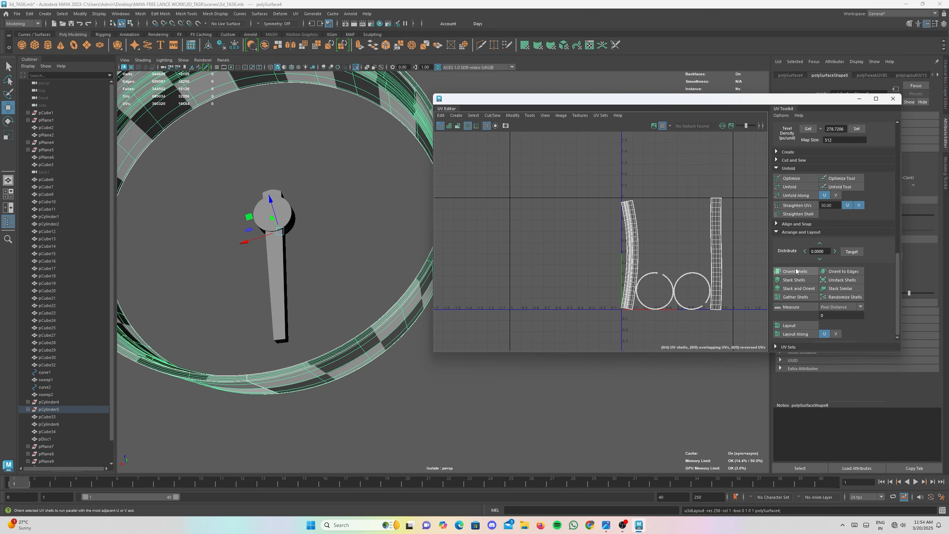
- Clear the selection, leave isolated view to show the whole compressor, and select the flat disc beside the gauge
scroll(361, 293, down, 3)
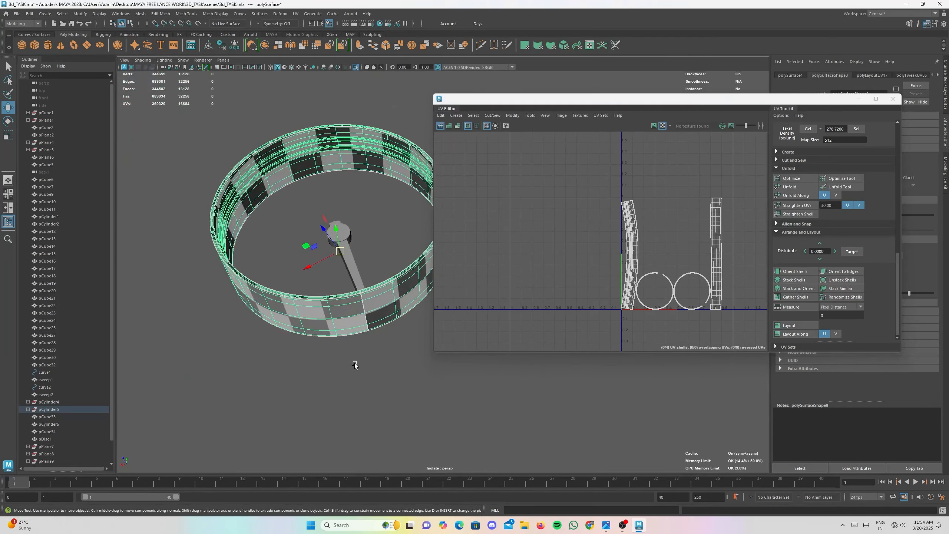
click(315, 405)
key(ctrl+1)
scroll(316, 405, down, 4)
mouse_move(316, 405)
alt+mouse_down()
mouse_move(341, 398)
mouse_move(317, 403)
alt+mouse_up()
scroll(262, 367, down, 4)
click(289, 301)
alt+drag(289, 301, 411, 277)
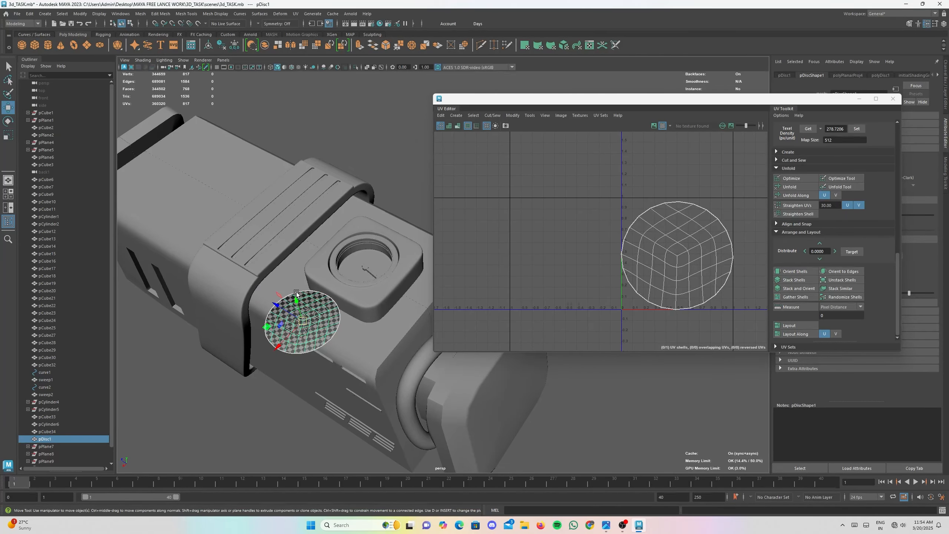
- Minimize the UV Editor and examine the whole compressor from its different sides for remaining parts
alt+drag(297, 294, 266, 238)
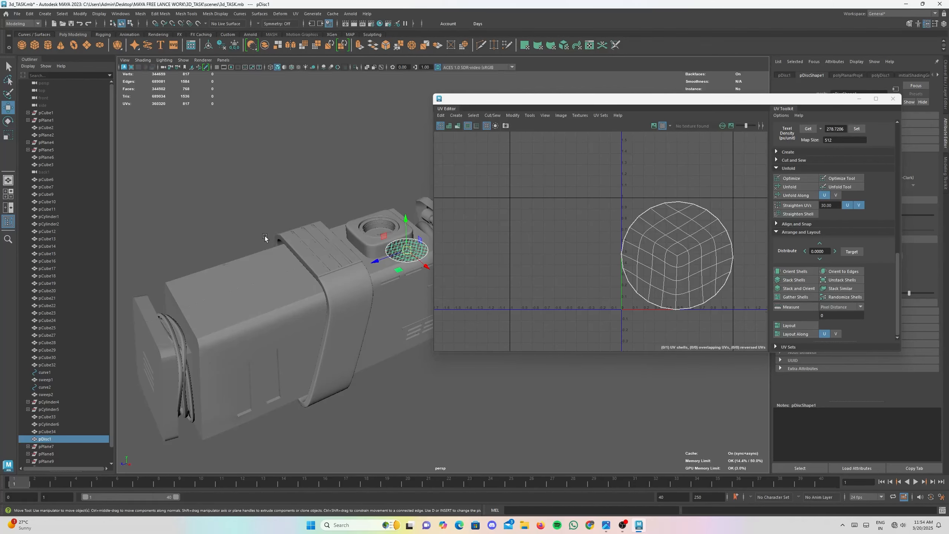
alt+drag(214, 251, 269, 277)
click(859, 99)
alt+drag(574, 101, 580, 173)
scroll(581, 173, up, 2)
alt+middle_drag(310, 318, 451, 314)
scroll(452, 314, up, 2)
alt+drag(452, 314, 432, 306)
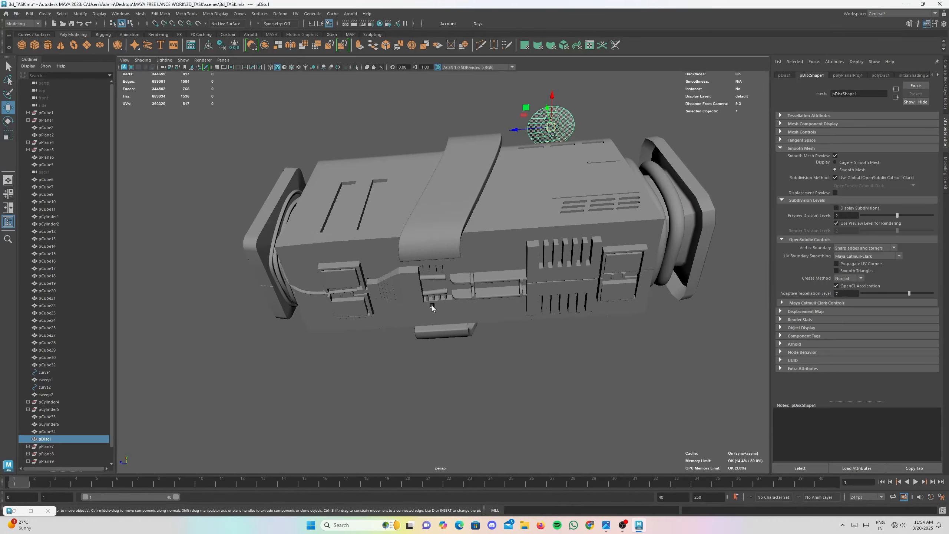
alt+drag(499, 284, 608, 233)
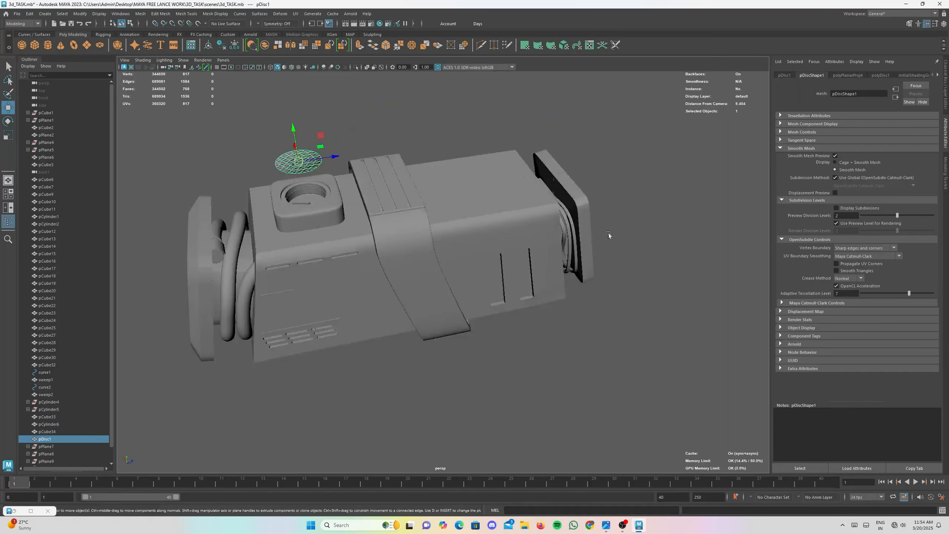
alt+drag(445, 195, 487, 262)
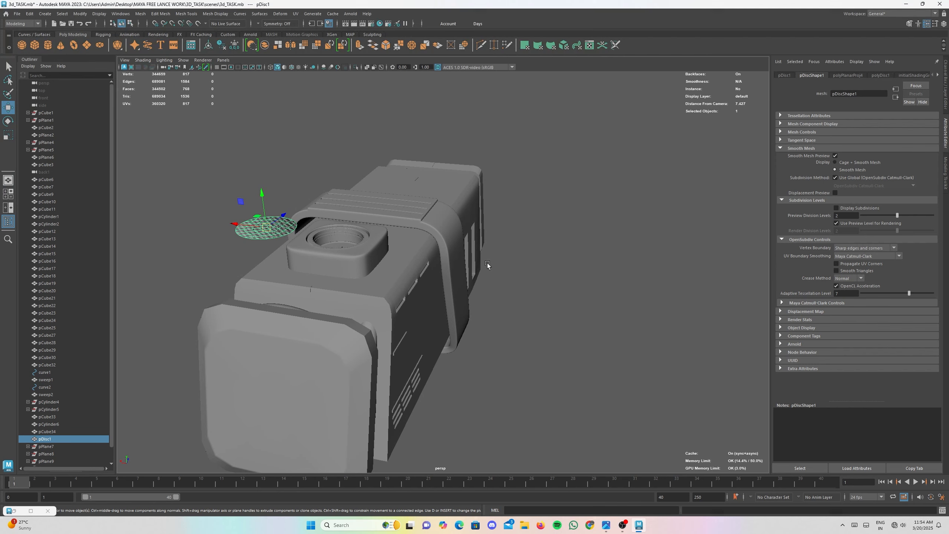